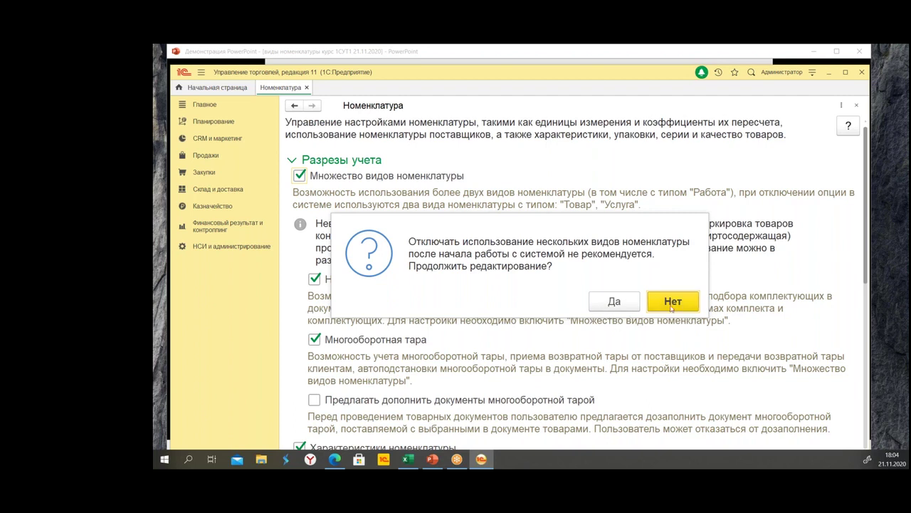
Confirm turning off "Множество видов номенклатуры" and open the "Классификаторы номенклатуры" page under НСИ.
{"action": "left_click", "coordinate": [616, 302]}
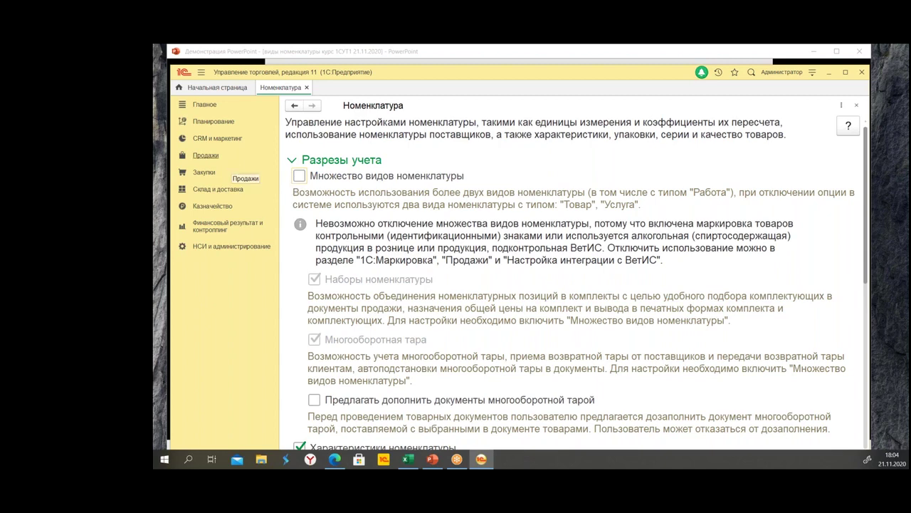
{"action": "left_click", "coordinate": [214, 247]}
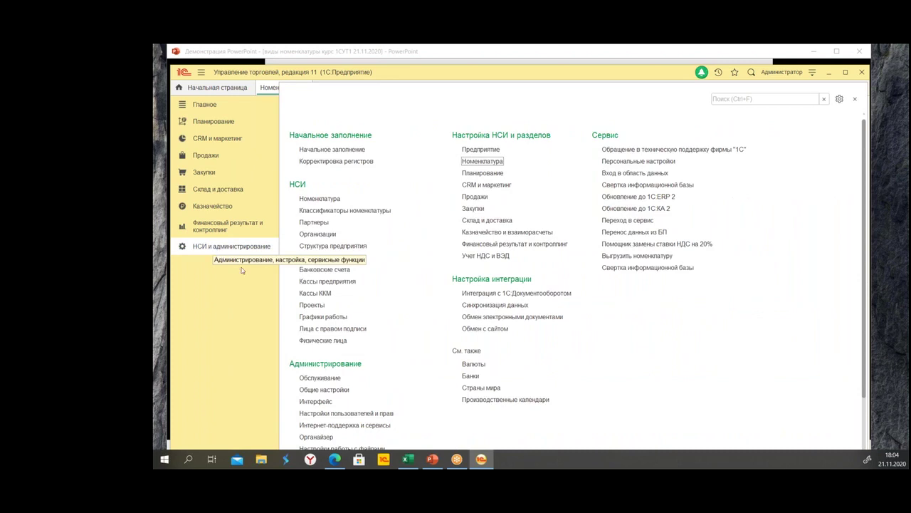
{"action": "left_click", "coordinate": [346, 212]}
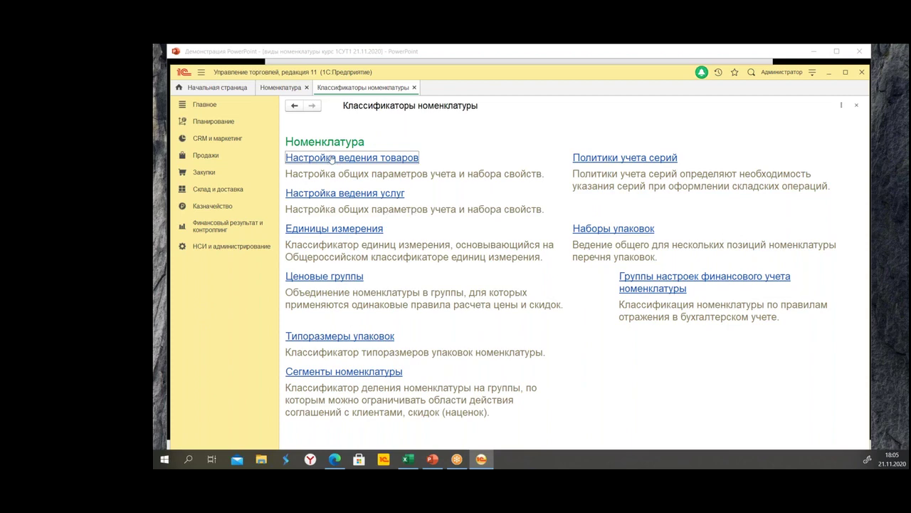
View the general goods accounting card through "Настройка ведения товаров" and close it without changes.
{"action": "left_click", "coordinate": [417, 202]}
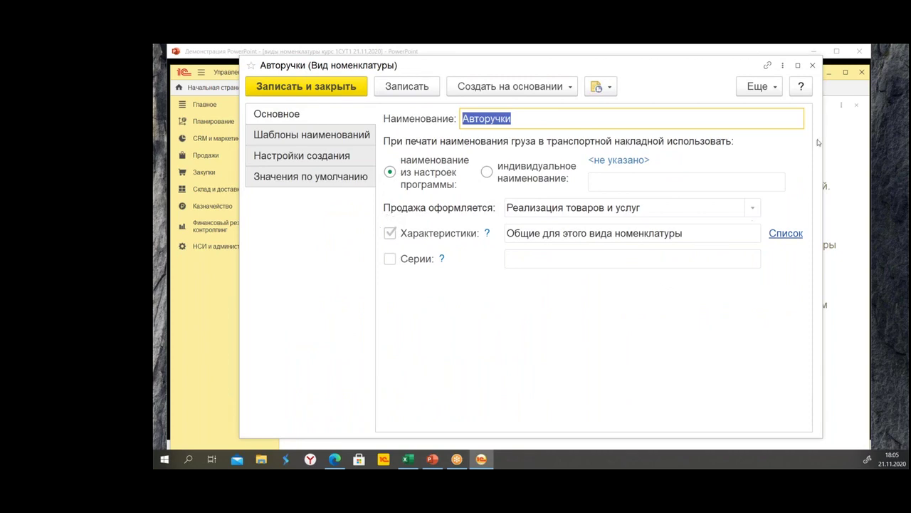
{"action": "left_click", "coordinate": [815, 71]}
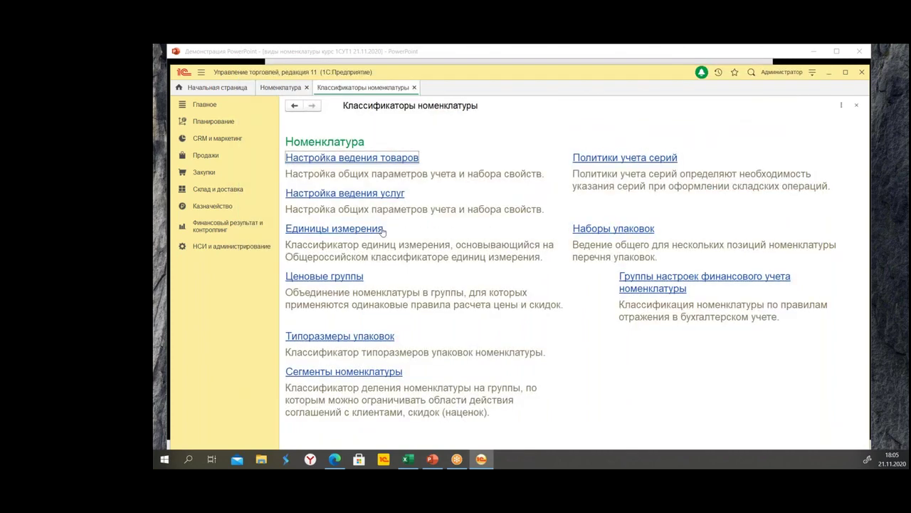
{"action": "left_click", "coordinate": [340, 163]}
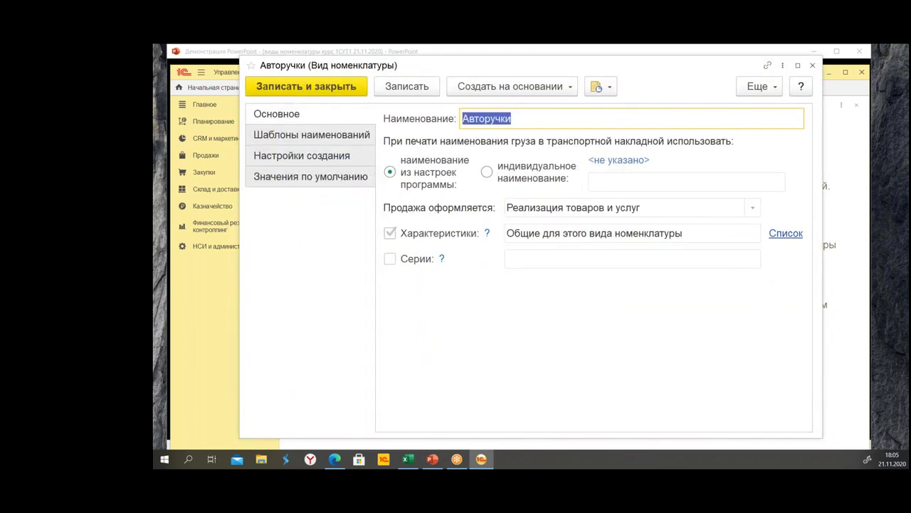
{"action": "left_click", "coordinate": [811, 66]}
Return to the "Номенклатура" settings in НСИ и администрирование and turn "Множество видов номенклатуры" back on.
{"action": "left_click", "coordinate": [235, 246]}
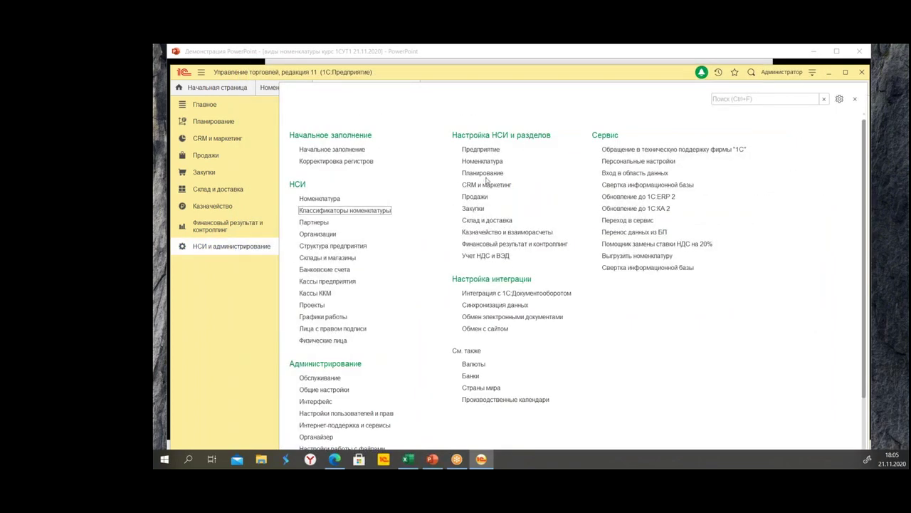
{"action": "left_click", "coordinate": [465, 163]}
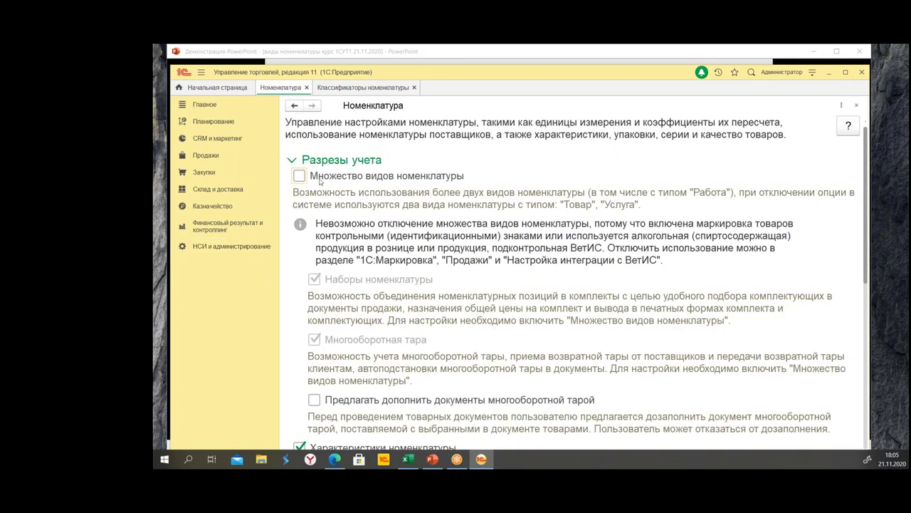
{"action": "left_click", "coordinate": [319, 180]}
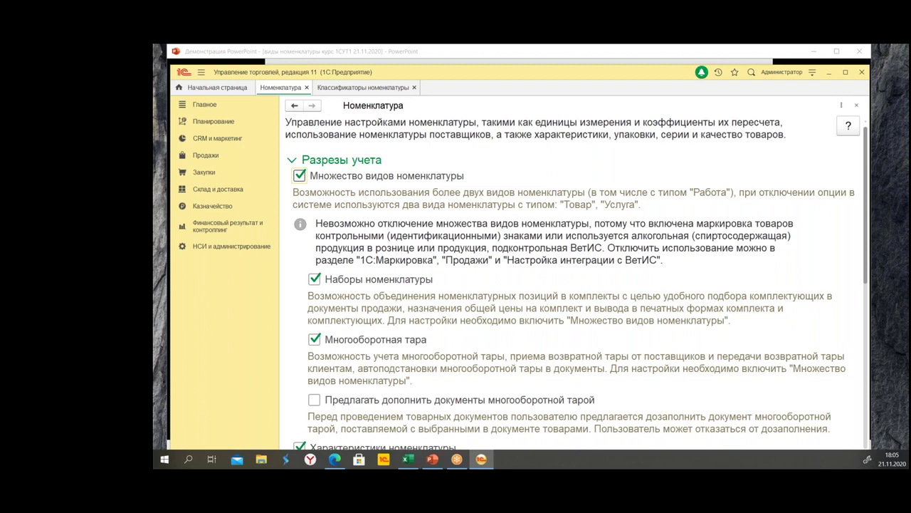
Turn "Множество видов номенклатуры" off and on again, and close the settings and classifiers pages.
{"action": "left_click", "coordinate": [299, 175]}
{"action": "left_click", "coordinate": [605, 305]}
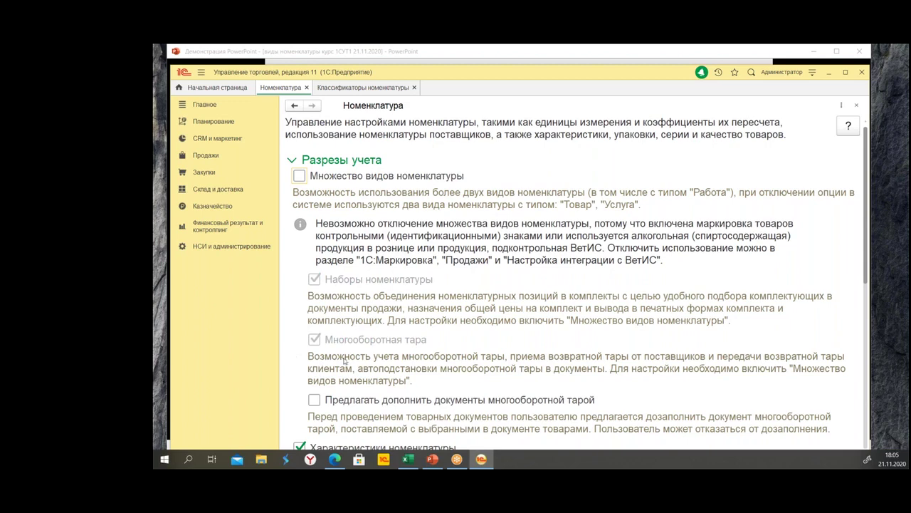
{"action": "scroll", "coordinate": [363, 339], "scroll_direction": "down", "scroll_amount": 2}
{"action": "scroll", "coordinate": [384, 271], "scroll_direction": "up", "scroll_amount": 2}
{"action": "left_click", "coordinate": [307, 182]}
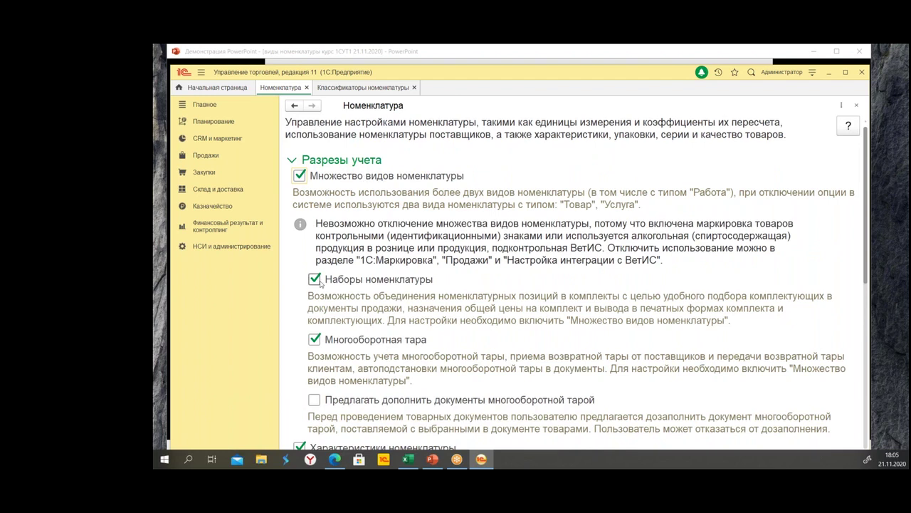
{"action": "left_click", "coordinate": [307, 87]}
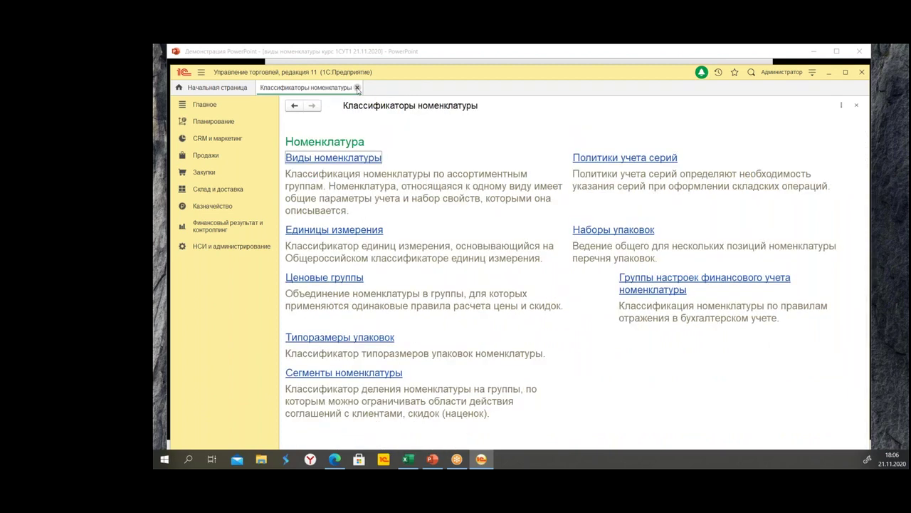
{"action": "left_click", "coordinate": [357, 87]}
Open both "Классификаторы номенклатуры" and the "Номенклатура" settings, and compare the accounting sections with the classifiers page.
{"action": "left_click", "coordinate": [245, 247]}
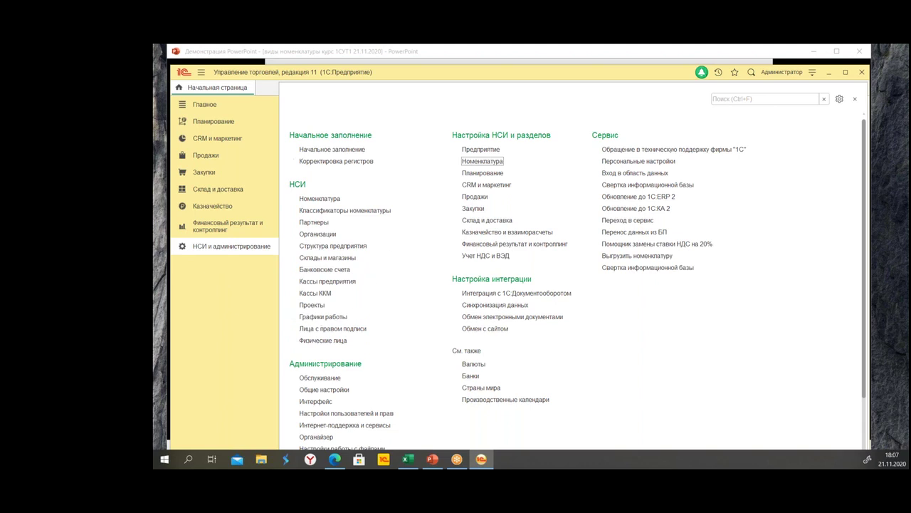
{"action": "left_click", "coordinate": [325, 214]}
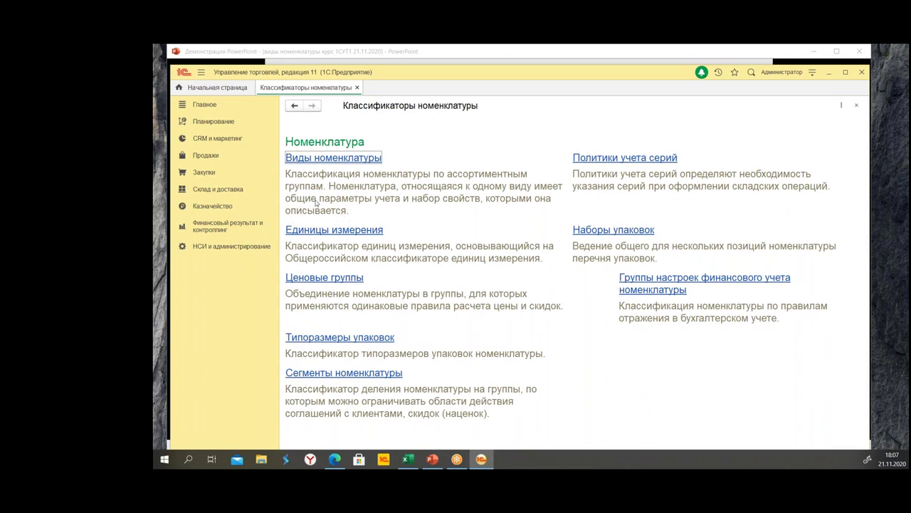
{"action": "left_click", "coordinate": [225, 249]}
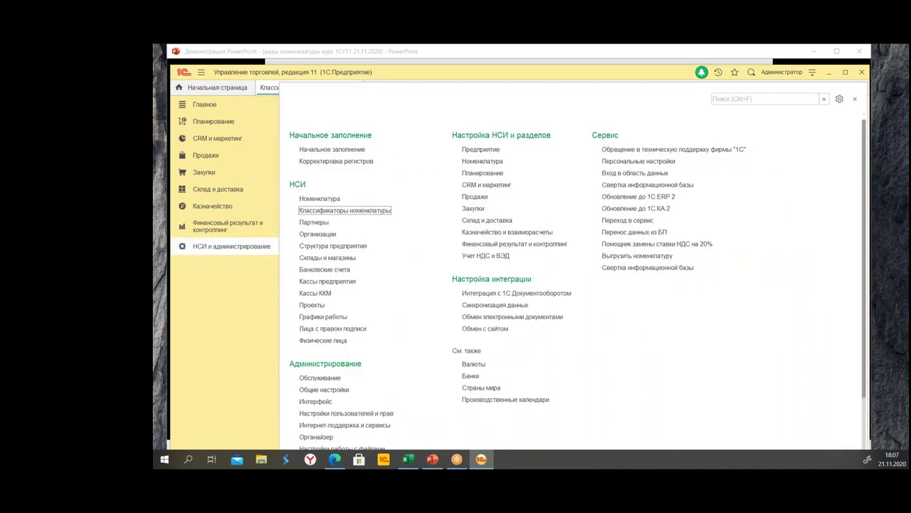
{"action": "left_click", "coordinate": [494, 162]}
{"action": "left_click", "coordinate": [339, 168]}
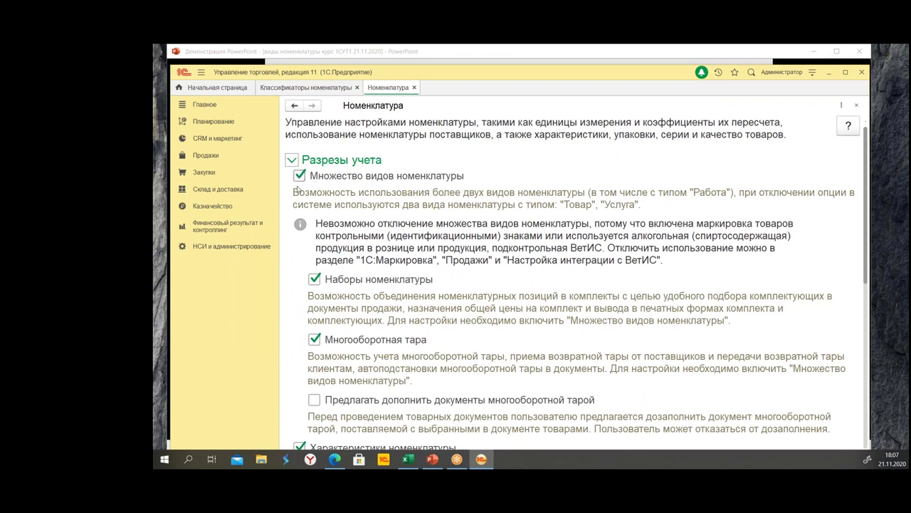
{"action": "left_click", "coordinate": [312, 88]}
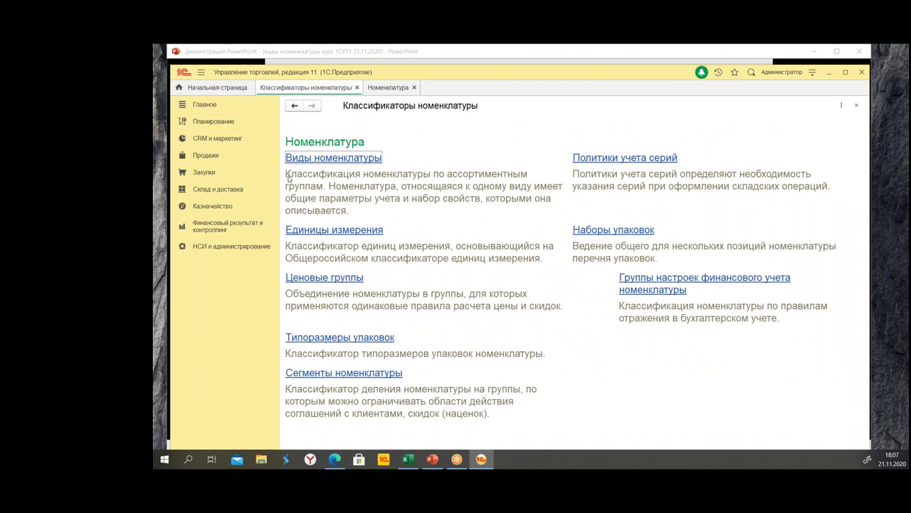
{"action": "left_click", "coordinate": [388, 88]}
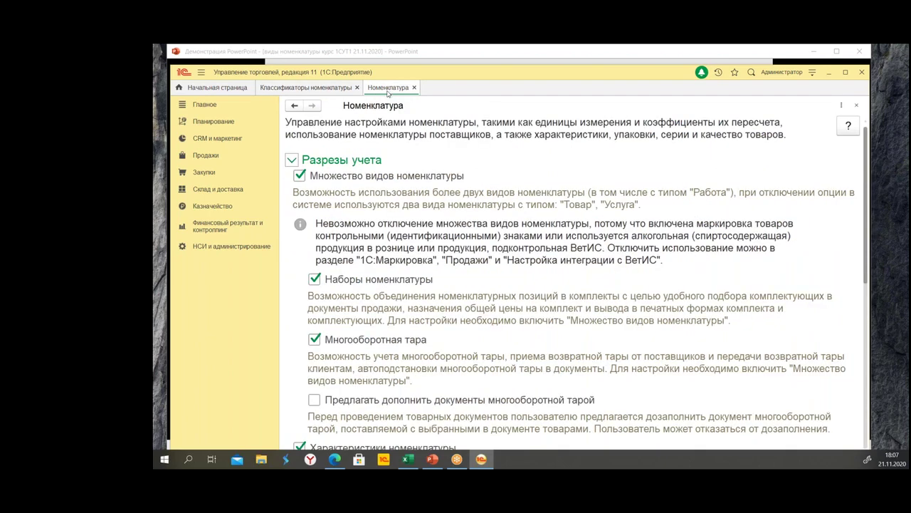
Disable "Множество видов номенклатуры", confirm the change, and check its effect on the classifiers page.
{"action": "left_click", "coordinate": [299, 175]}
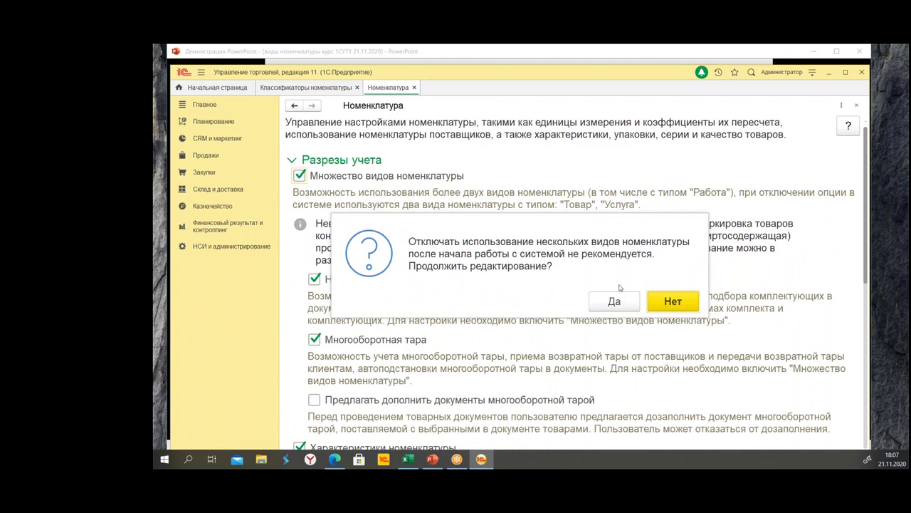
{"action": "left_click", "coordinate": [612, 305]}
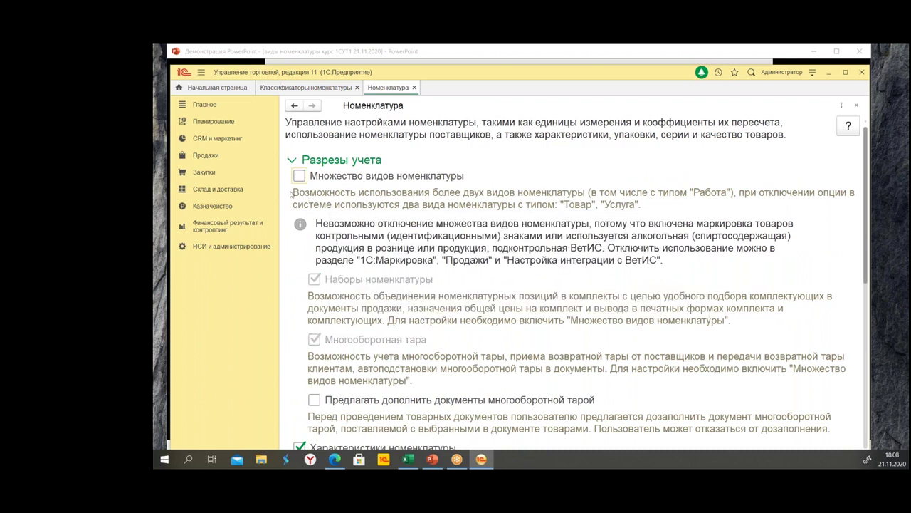
{"action": "left_click", "coordinate": [306, 88]}
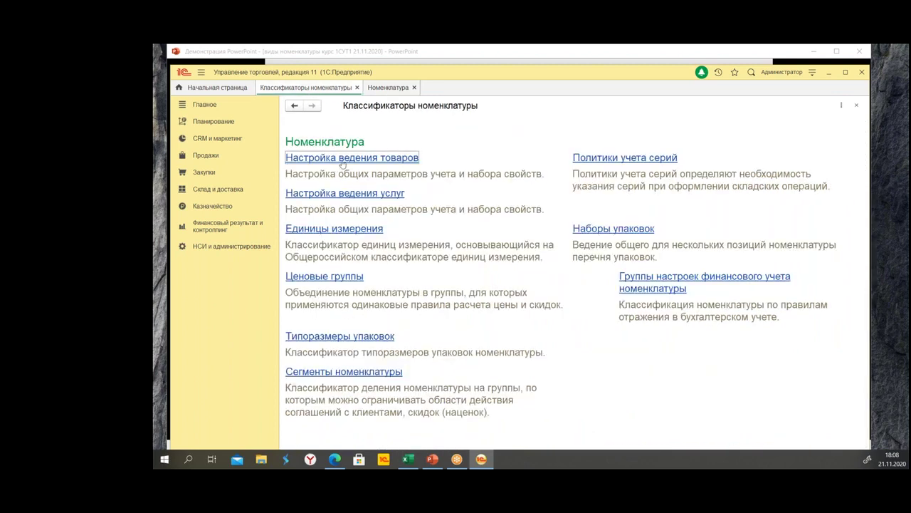
Re-enable "Множество видов номенклатуры" in the item settings and close the settings page.
{"action": "left_click", "coordinate": [390, 90]}
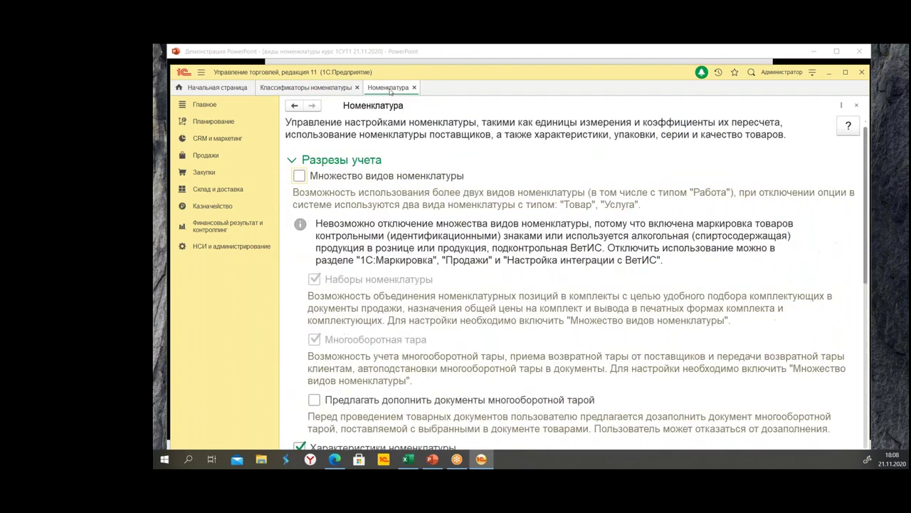
{"action": "left_click", "coordinate": [299, 175]}
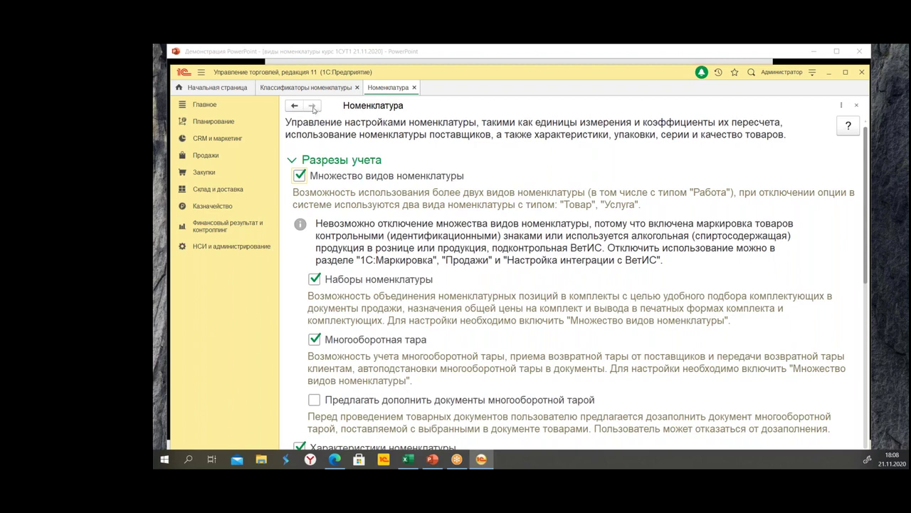
{"action": "left_click", "coordinate": [414, 87]}
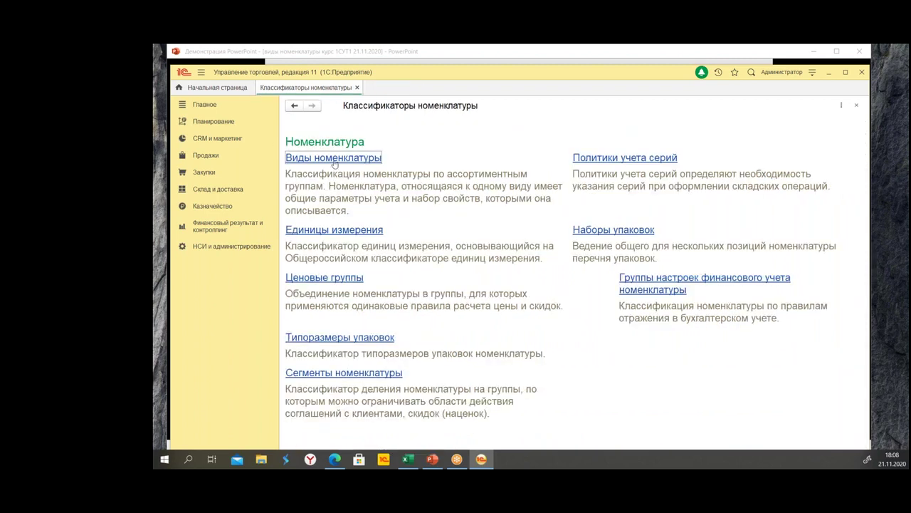
Start a new entry in "Виды номенклатуры", look through the available item types, and set its type to "Товар".
{"action": "left_click", "coordinate": [334, 162]}
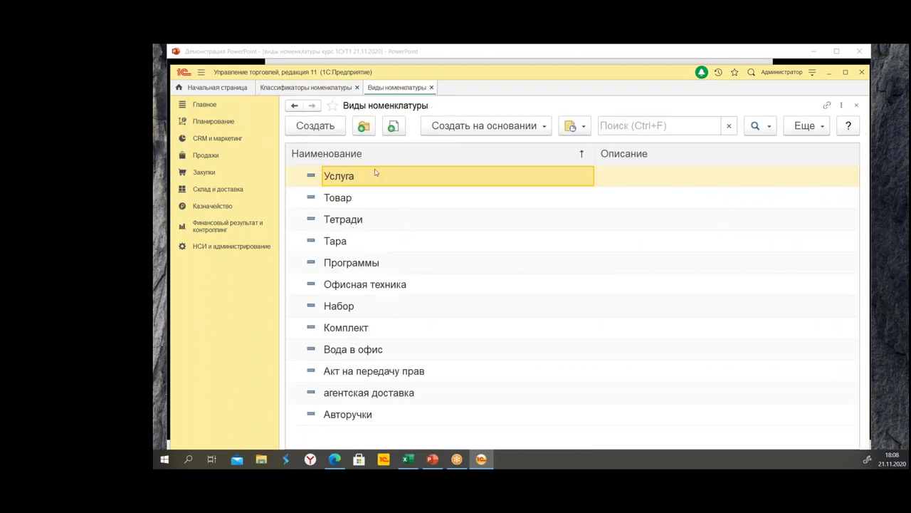
{"action": "left_click", "coordinate": [328, 132]}
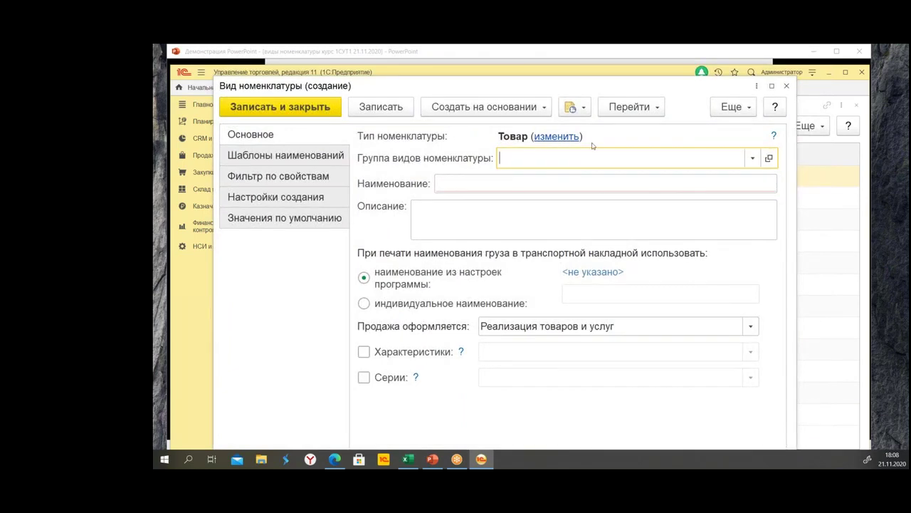
{"action": "left_click", "coordinate": [560, 136]}
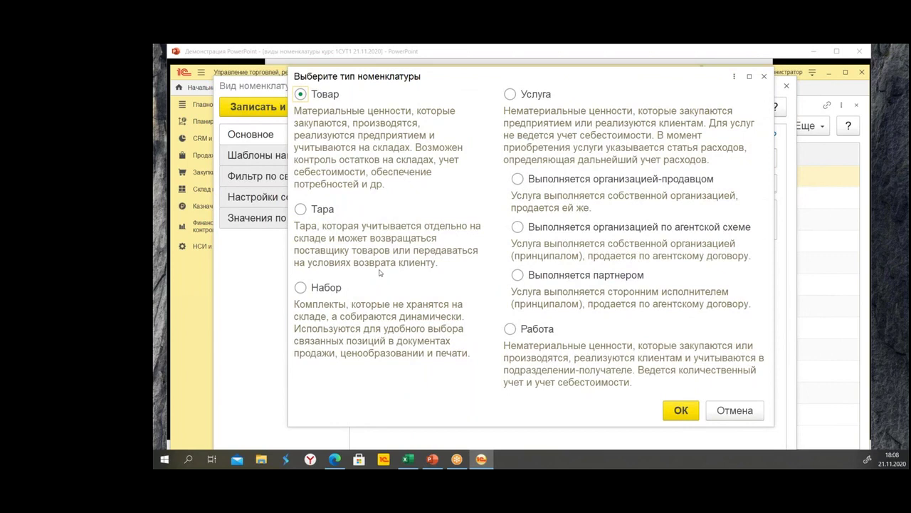
{"action": "left_click", "coordinate": [319, 215]}
{"action": "left_click", "coordinate": [331, 286]}
{"action": "left_click", "coordinate": [511, 329]}
{"action": "left_click", "coordinate": [301, 94]}
{"action": "left_click", "coordinate": [682, 411]}
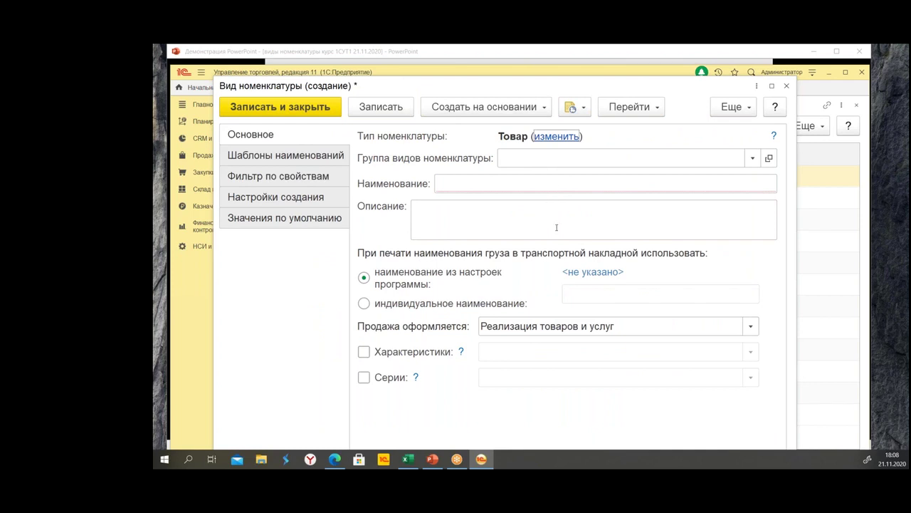
Create and save a group named "Товары" from the group selection of the new item kind.
{"action": "left_click", "coordinate": [529, 163]}
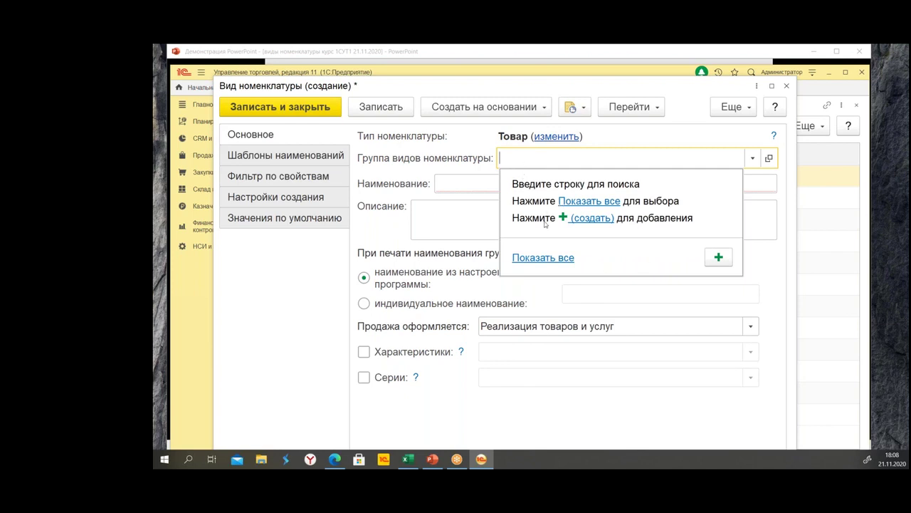
{"action": "left_click", "coordinate": [594, 202]}
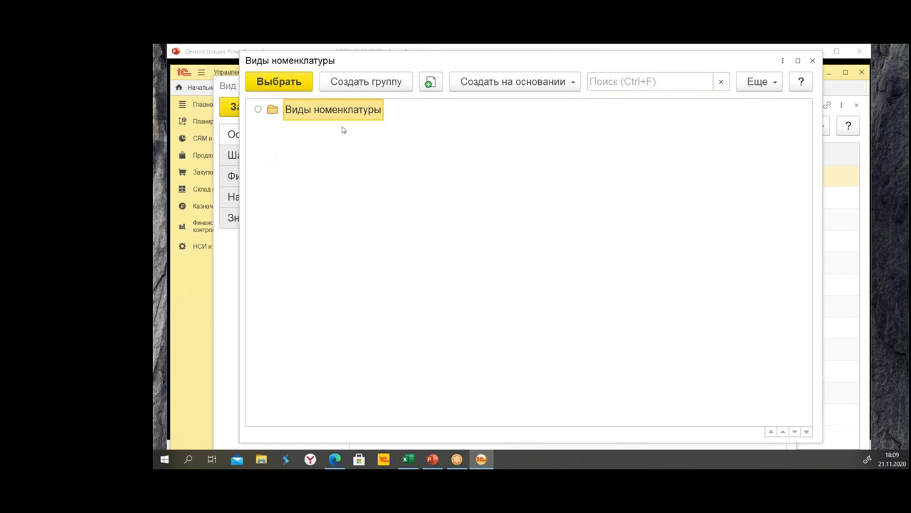
{"action": "left_click", "coordinate": [362, 79]}
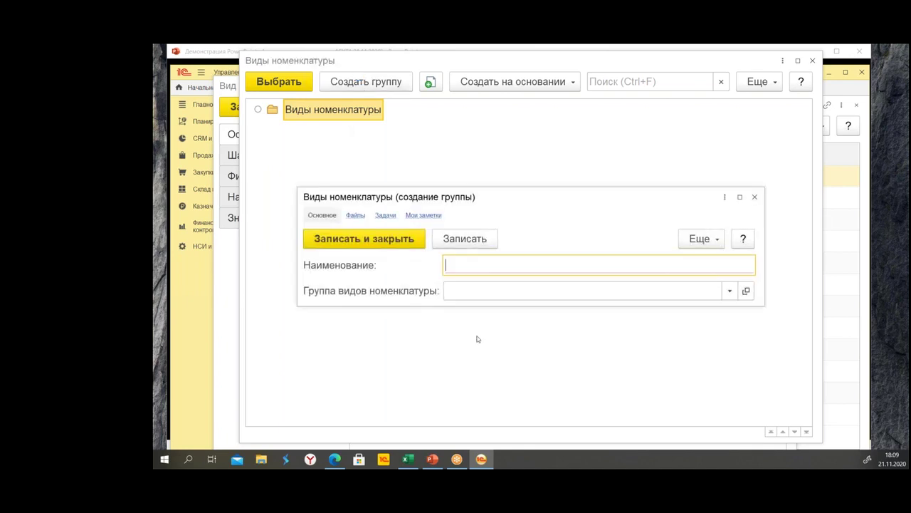
{"action": "type", "text": "Товары"}
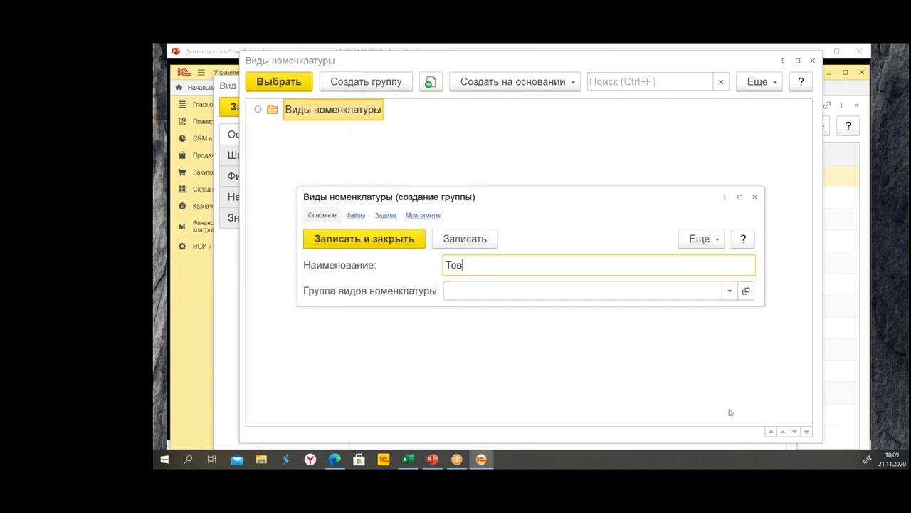
{"action": "key", "text": "ctrl+Return"}
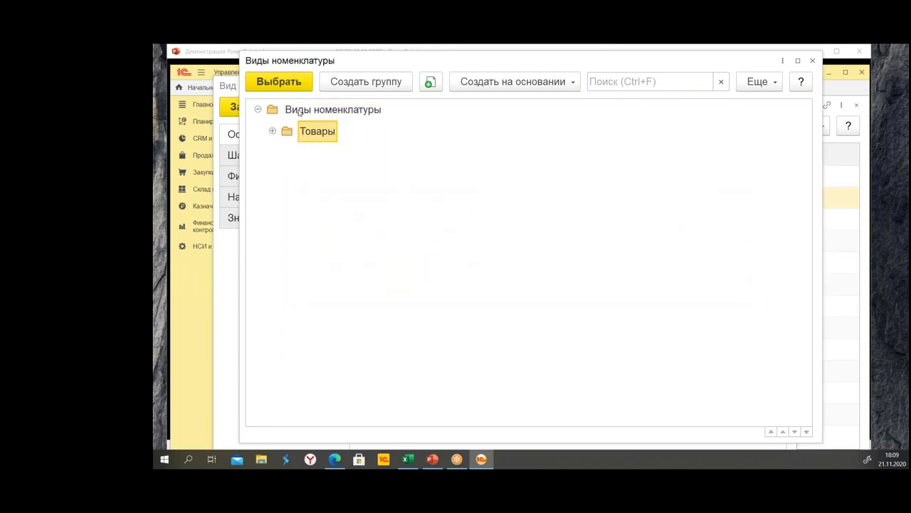
Create and save a second group named "Услуги" at the root level of "Виды номенклатуры".
{"action": "left_click", "coordinate": [300, 111]}
{"action": "key", "text": "ctrl+F9"}
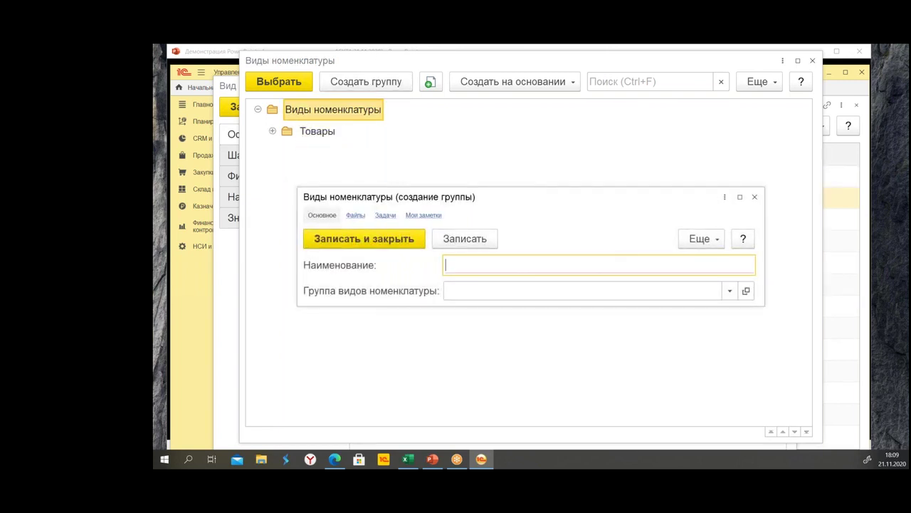
{"action": "type", "text": "Услуш"}
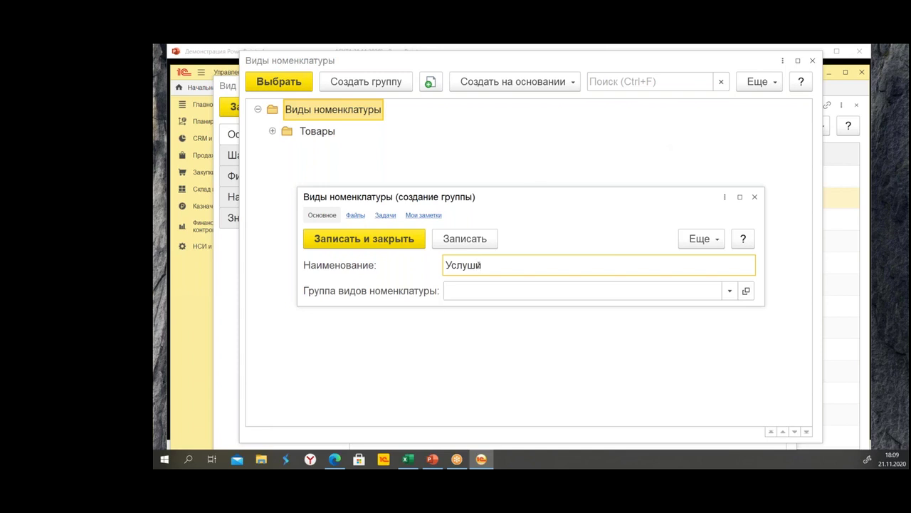
{"action": "key", "text": "BackSpace"}
{"action": "key", "text": "BackSpace"}
{"action": "type", "text": "ги"}
{"action": "left_click", "coordinate": [371, 242]}
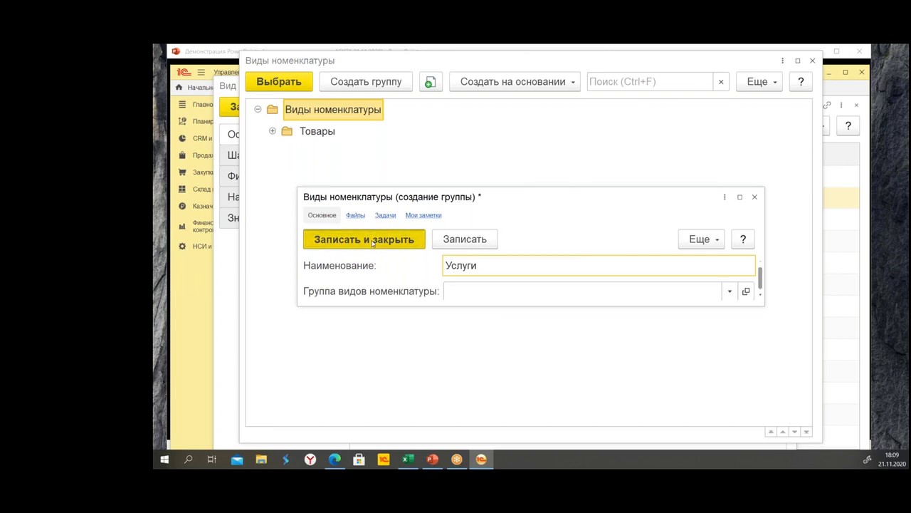
Choose "Услуги" as the new item kind's group, then replace it with "Товары".
{"action": "left_click", "coordinate": [292, 83]}
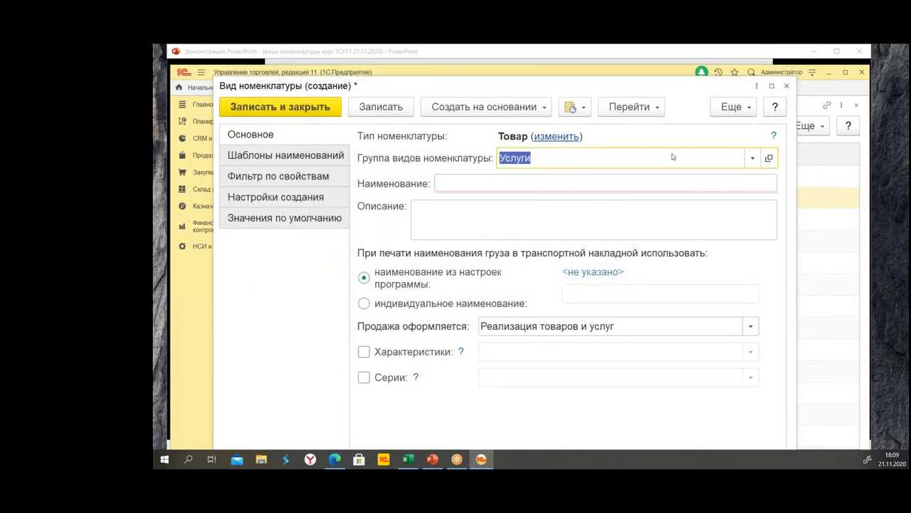
{"action": "left_click", "coordinate": [752, 158]}
{"action": "left_click", "coordinate": [551, 212]}
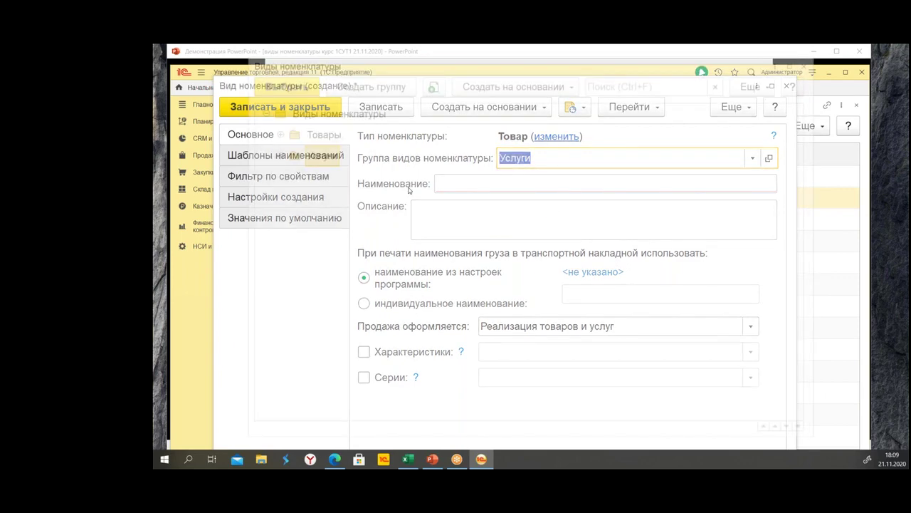
{"action": "key", "text": "Up"}
{"action": "key", "text": "Return"}
Name the new item kind "1", save and close it, and collapse the "Товары" group in the list.
{"action": "key", "text": "ctrl+Return"}
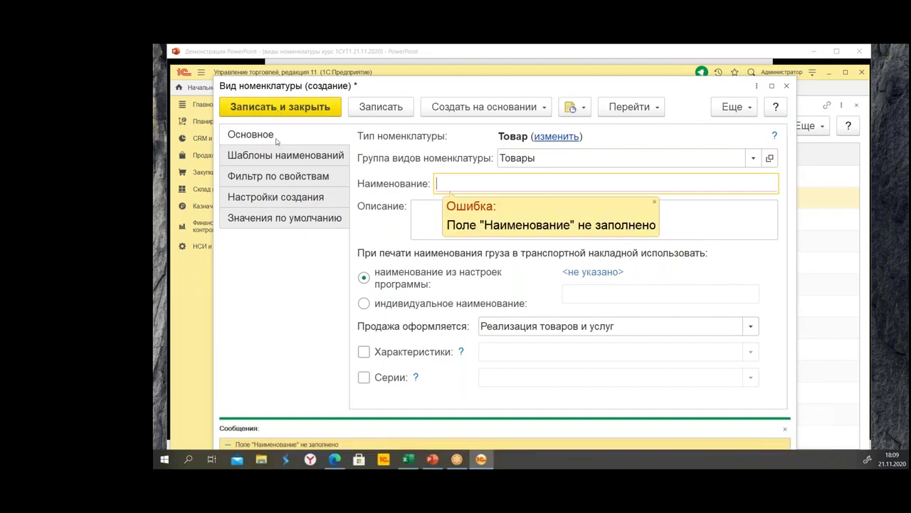
{"action": "left_click", "coordinate": [655, 203]}
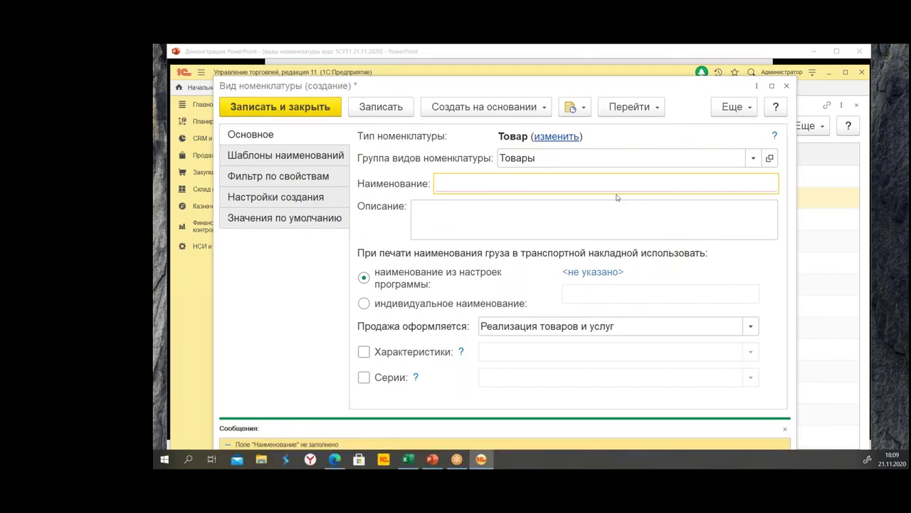
{"action": "left_click", "coordinate": [495, 181]}
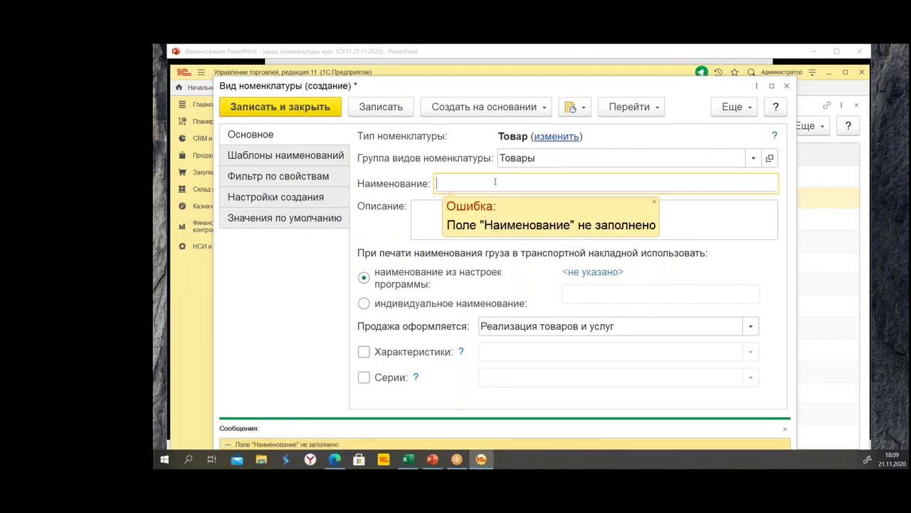
{"action": "type", "text": "1"}
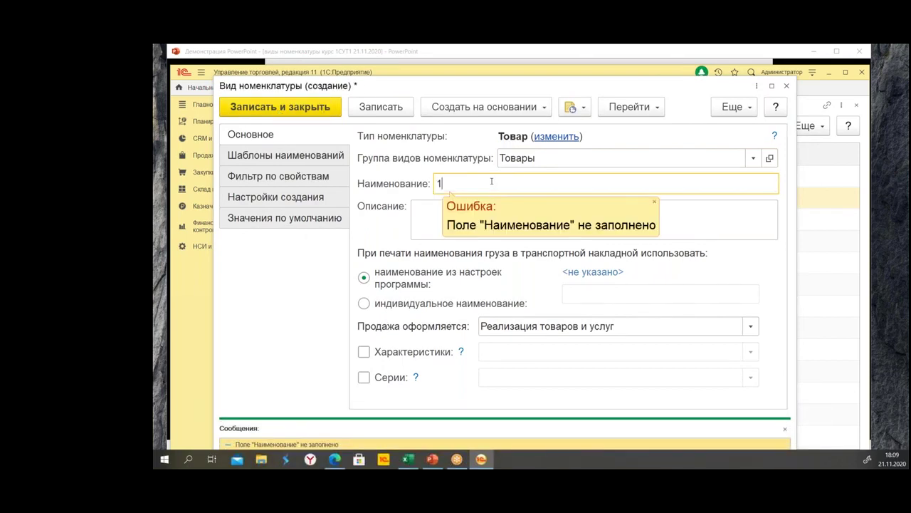
{"action": "left_click", "coordinate": [299, 106]}
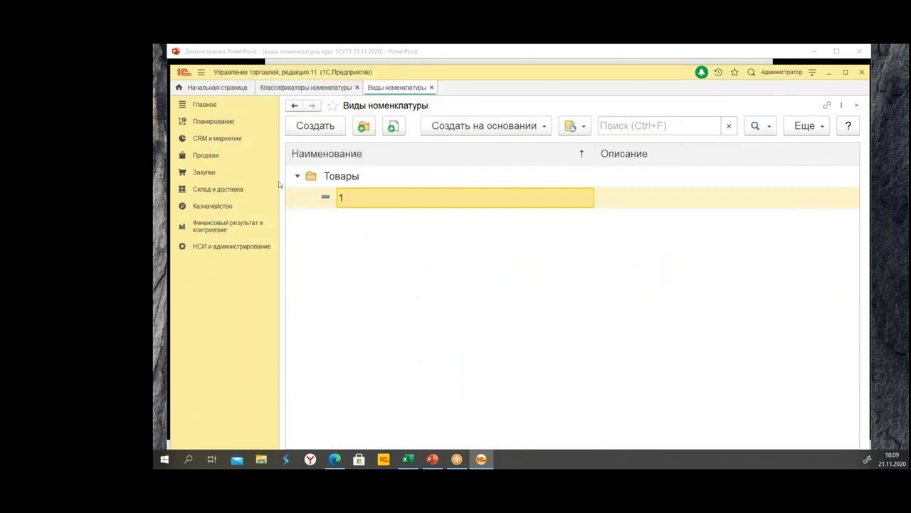
{"action": "left_click", "coordinate": [297, 176]}
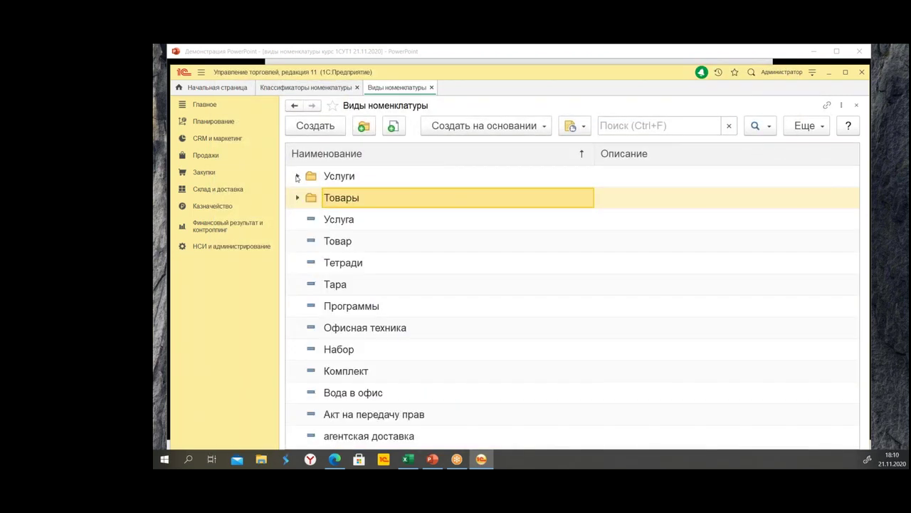
{"action": "left_click", "coordinate": [353, 264]}
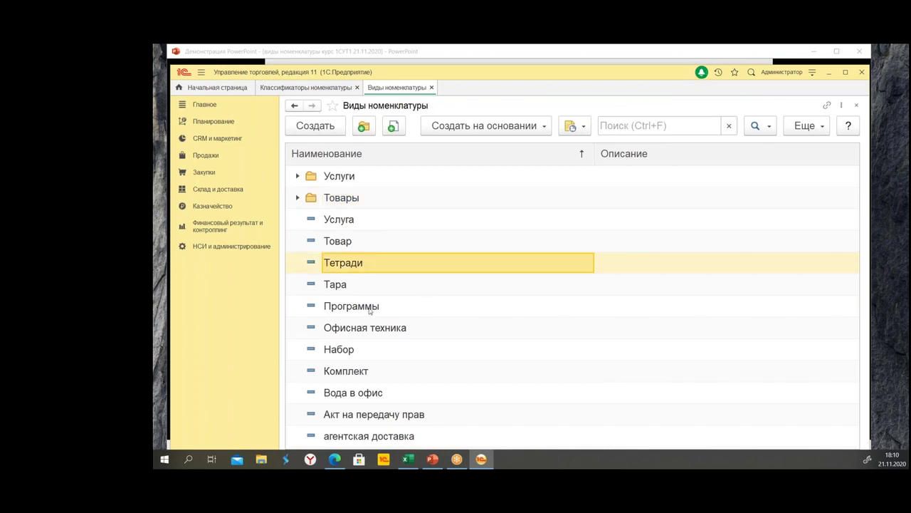
{"action": "left_click", "coordinate": [369, 308]}
{"action": "left_click", "coordinate": [380, 331]}
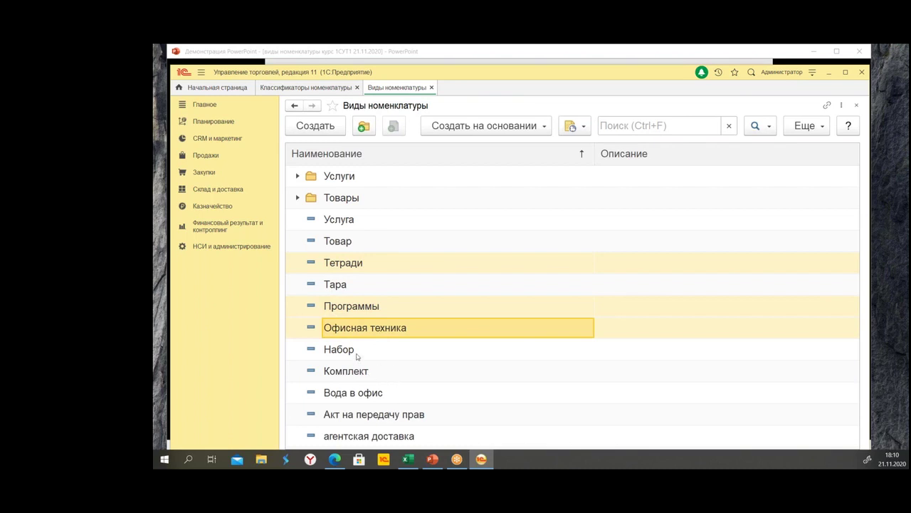
{"action": "left_click", "coordinate": [363, 356], "text": "ctrl"}
{"action": "left_click", "coordinate": [360, 368], "text": "ctrl"}
{"action": "left_click", "coordinate": [392, 396], "text": "ctrl"}
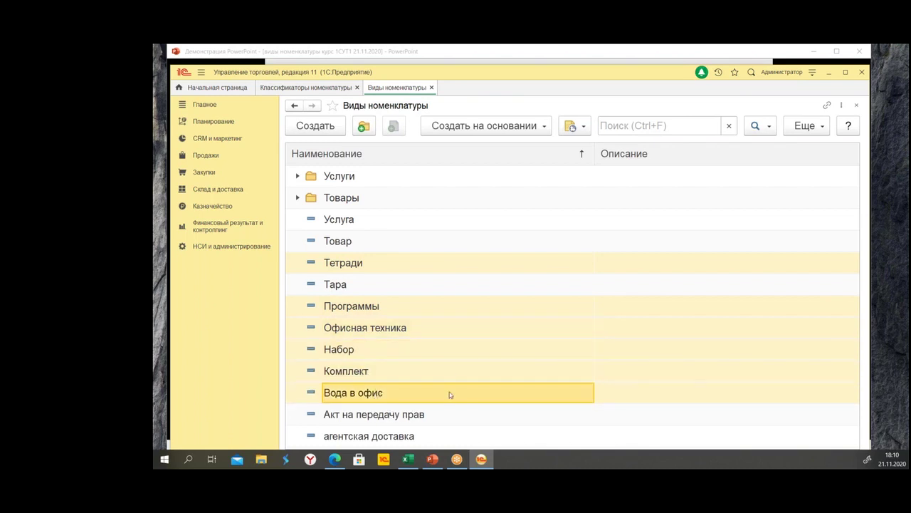
{"action": "scroll", "coordinate": [449, 375], "scroll_direction": "down", "scroll_amount": 1}
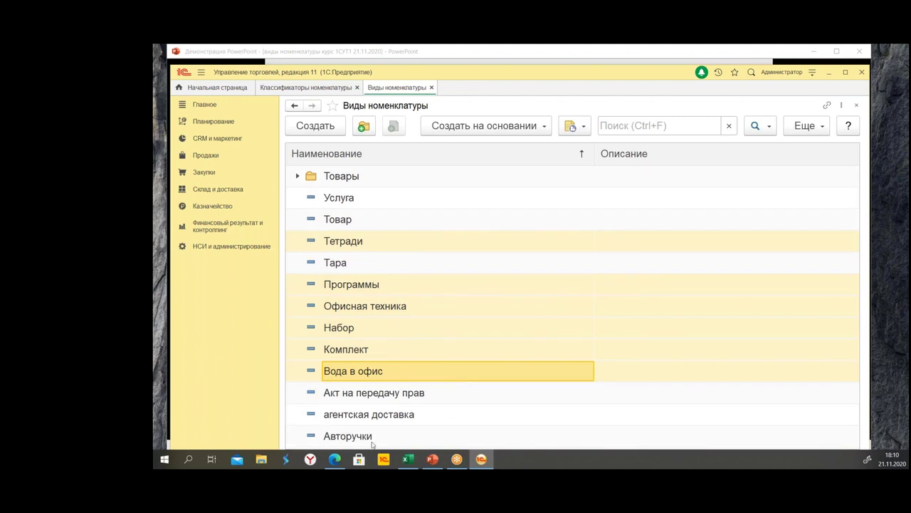
Move "Авторучки", "Вода в офис", "Комплект", "Набор", "Офисная техника", "Программы", "Тетради" and "Товар" into the "Товары" group.
{"action": "left_click", "coordinate": [369, 440]}
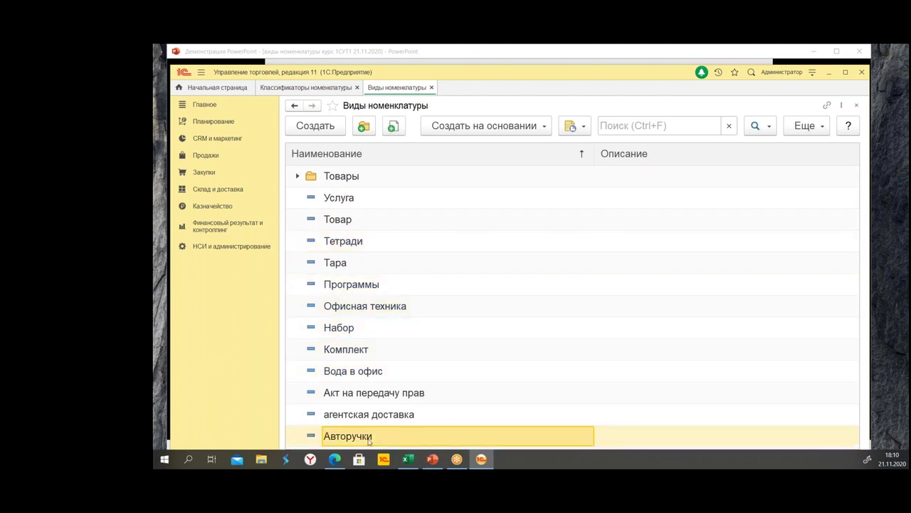
{"action": "left_click", "coordinate": [366, 376], "text": "ctrl"}
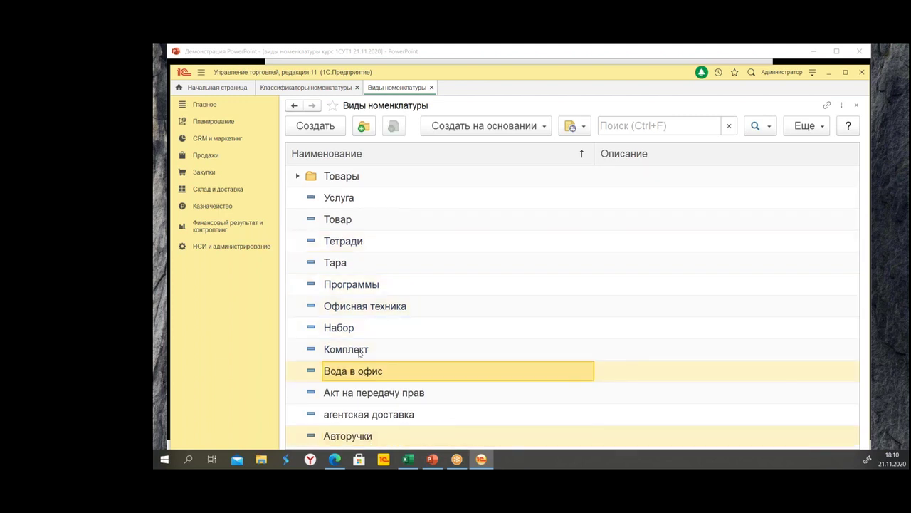
{"action": "left_click", "coordinate": [361, 354], "text": "ctrl"}
{"action": "left_click", "coordinate": [354, 328], "text": "ctrl"}
{"action": "left_click", "coordinate": [366, 306], "text": "ctrl"}
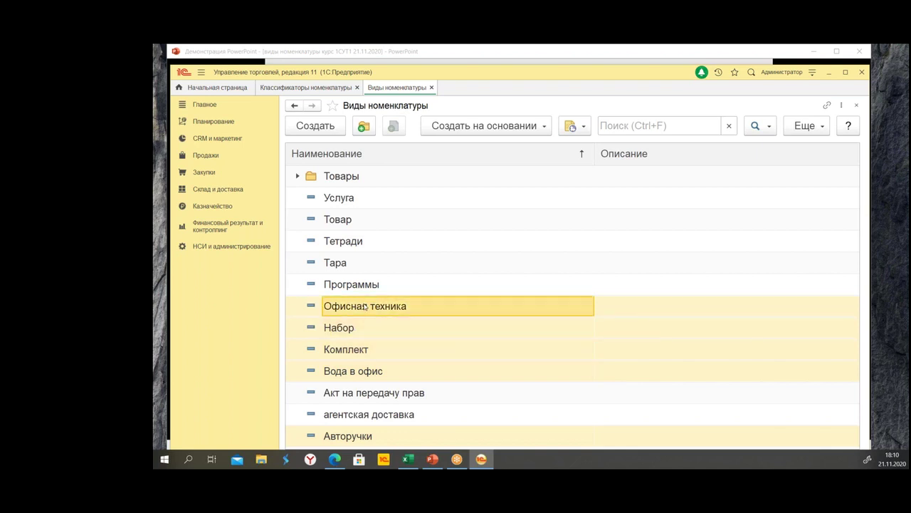
{"action": "left_click", "coordinate": [350, 284], "text": "ctrl"}
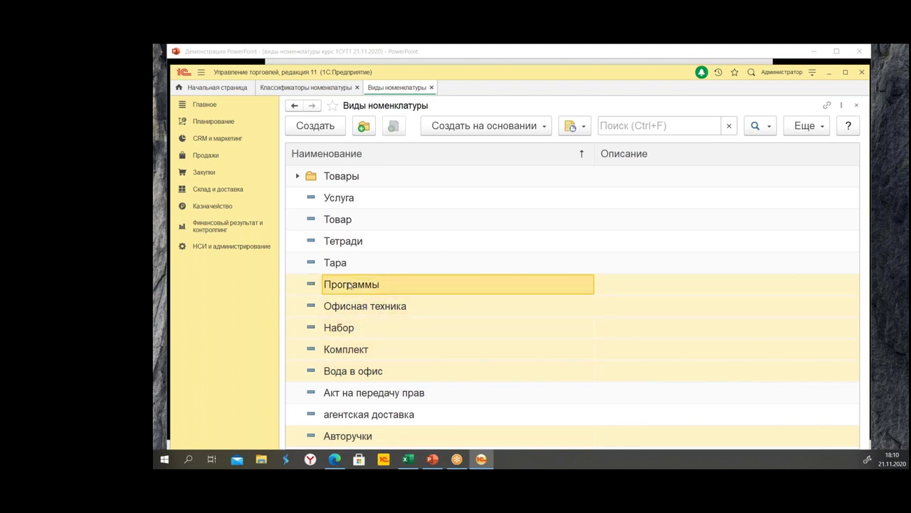
{"action": "left_click", "coordinate": [361, 243], "text": "ctrl"}
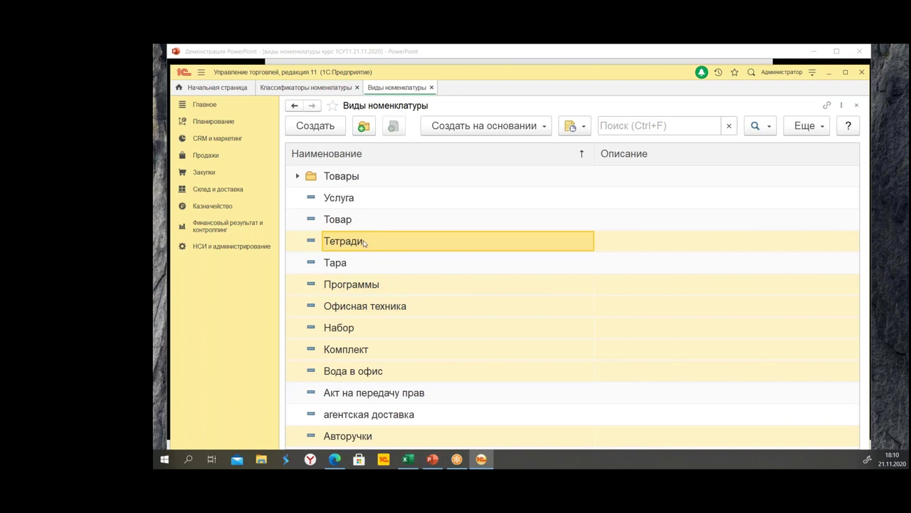
{"action": "key", "text": "ctrl+Up"}
{"action": "key", "text": "ctrl+Up"}
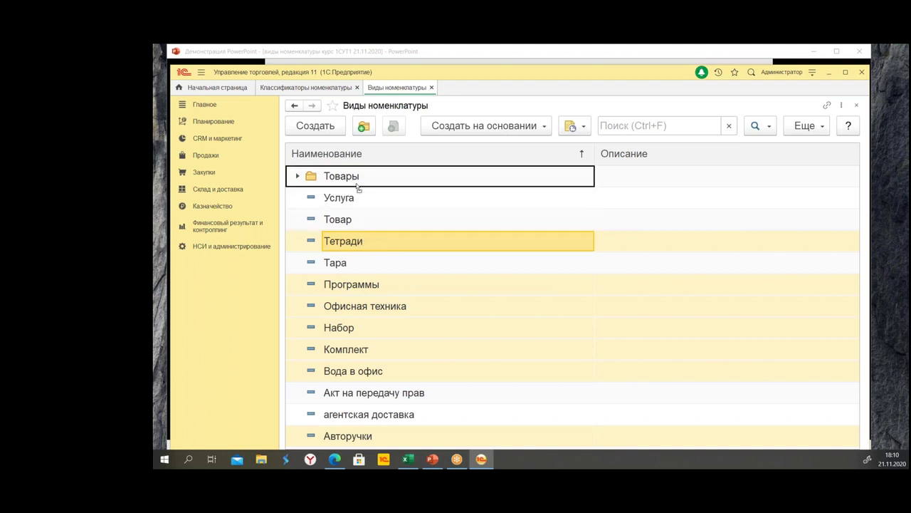
{"action": "left_click_drag", "start_coordinate": [356, 187], "coordinate": [349, 178]}
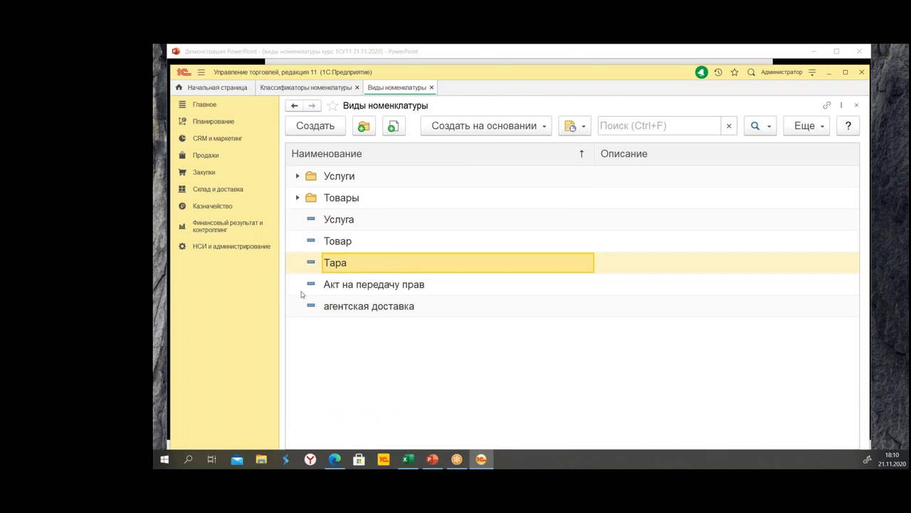
{"action": "left_click_drag", "start_coordinate": [339, 245], "coordinate": [333, 205]}
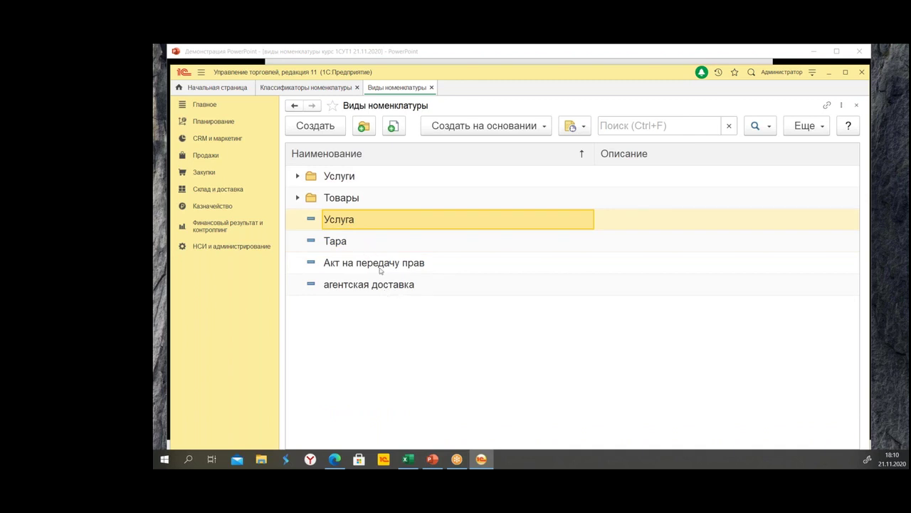
Move "Услуга", "Тара", "Акт на передачу прав" and "агентская доставка" together into the "Услуги" group.
{"action": "left_click", "coordinate": [400, 292], "text": "shift"}
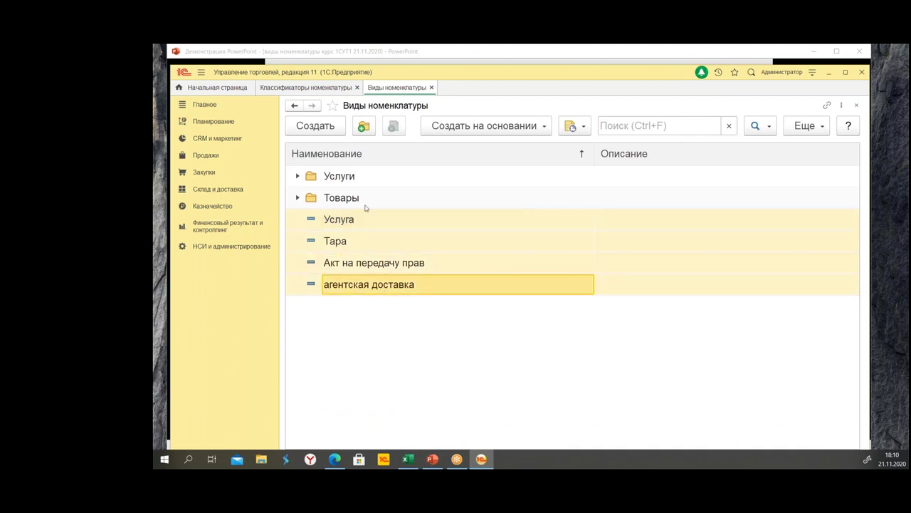
{"action": "left_click_drag", "start_coordinate": [365, 207], "coordinate": [351, 182]}
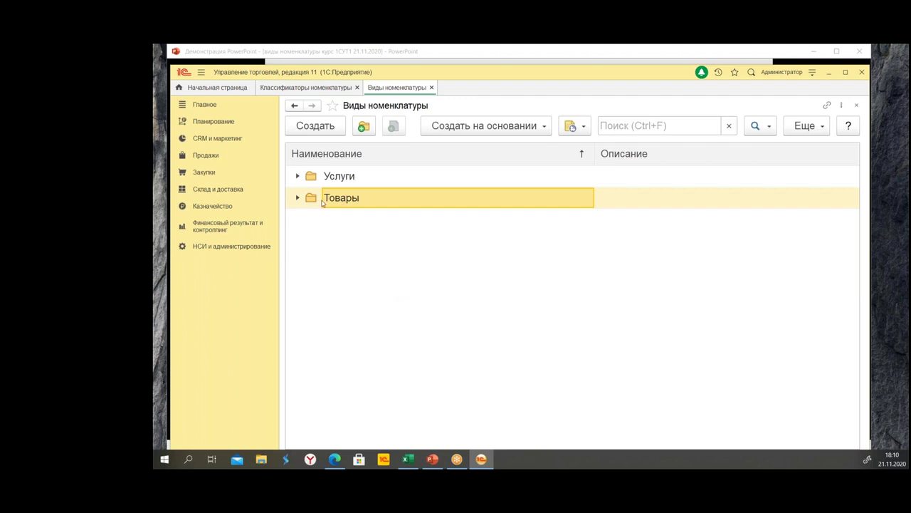
Rename the item kind "1" in the "Товары" group to "Авторучки 1" and save and close it.
{"action": "left_click", "coordinate": [296, 198]}
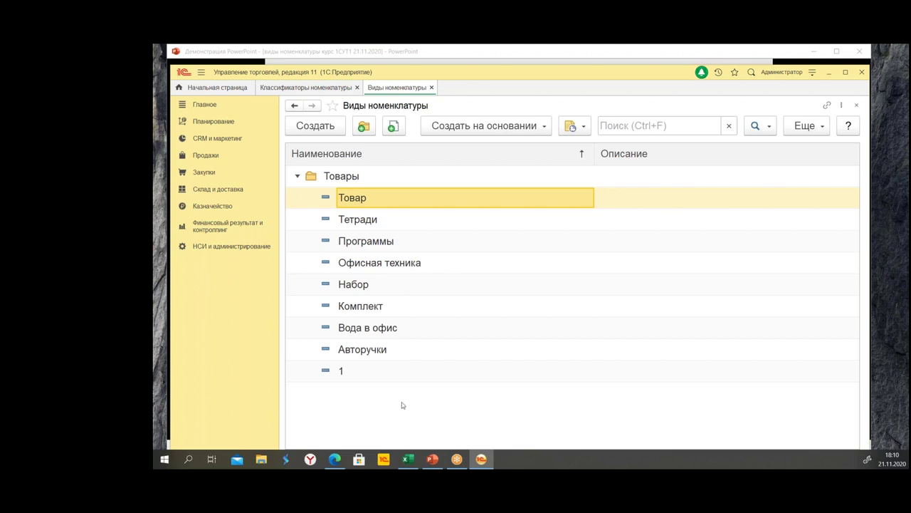
{"action": "left_click", "coordinate": [359, 373]}
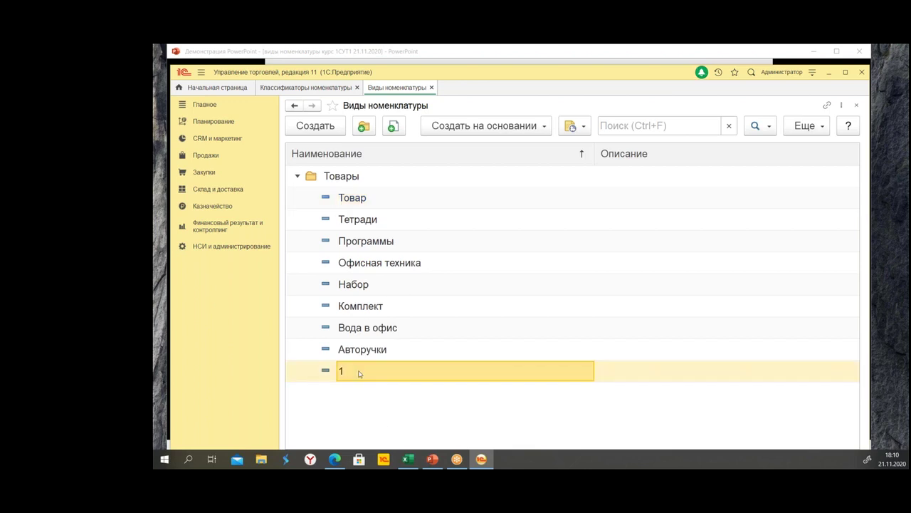
{"action": "double_click", "coordinate": [359, 373]}
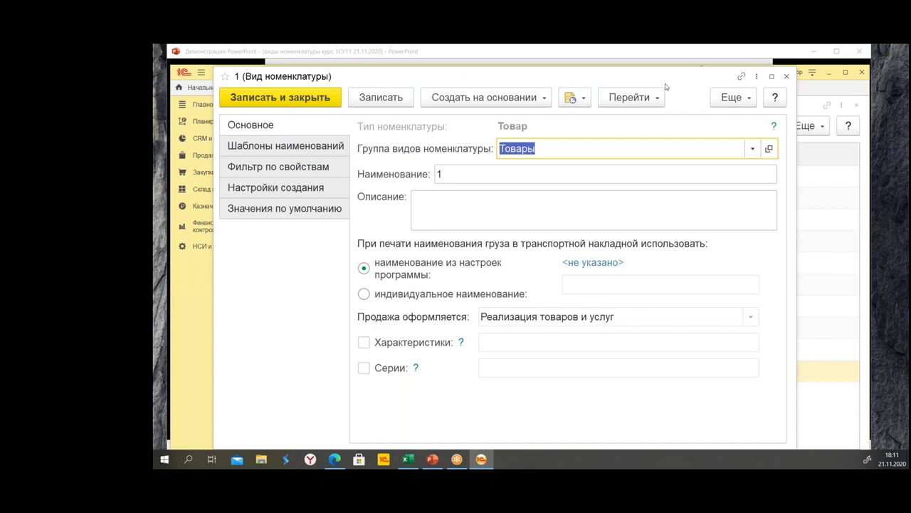
{"action": "left_click_drag", "start_coordinate": [665, 86], "coordinate": [657, 147]}
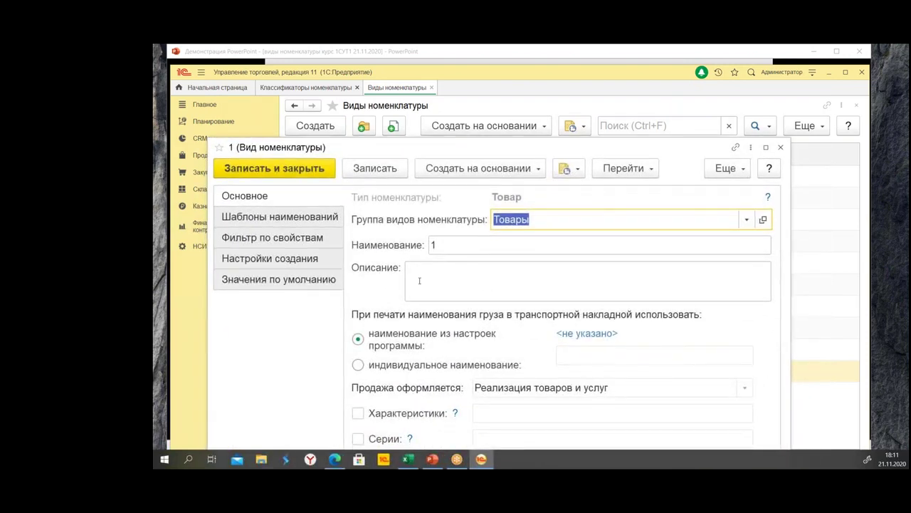
{"action": "key", "text": "Tab"}
{"action": "left_click", "coordinate": [430, 245]}
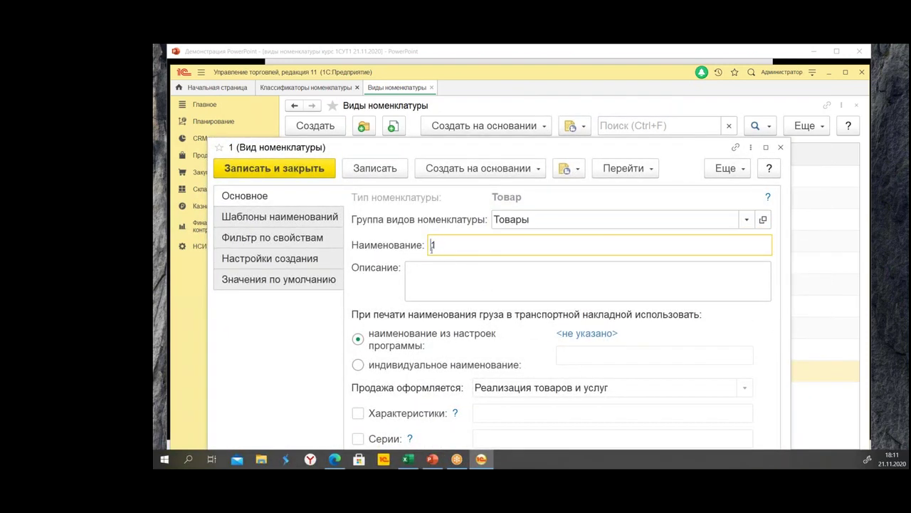
{"action": "type", "text": "Авторучки"}
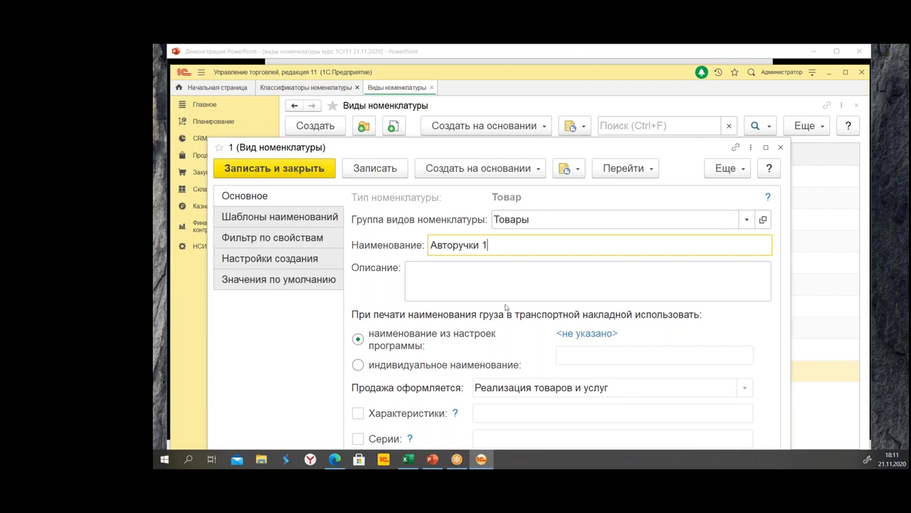
{"action": "left_click", "coordinate": [307, 169]}
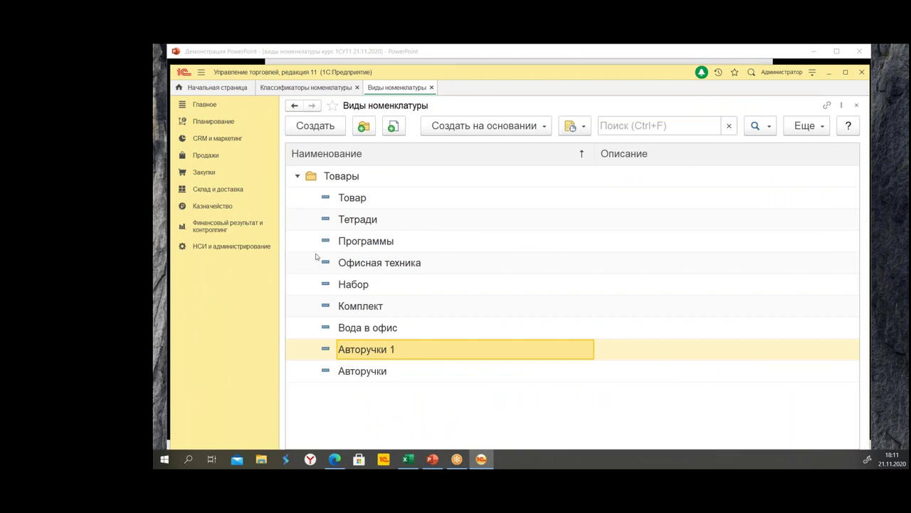
Open the "Номенклатура" list and select the item "Ручка шариковая" of the kind "Авторучки".
{"action": "left_click", "coordinate": [225, 248]}
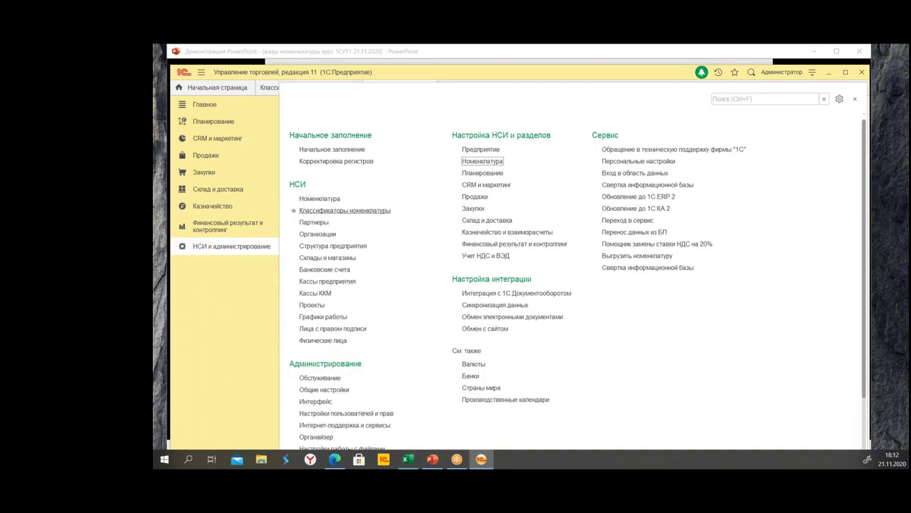
{"action": "left_click", "coordinate": [320, 199]}
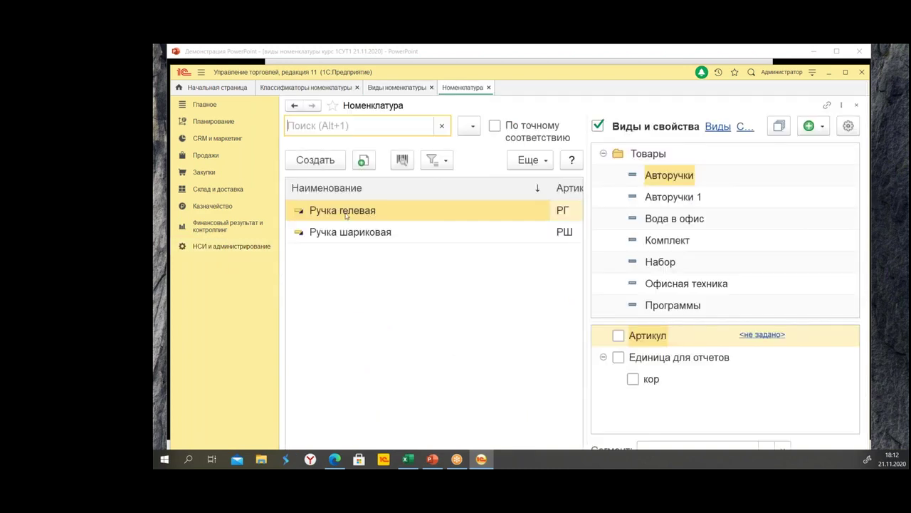
{"action": "left_click", "coordinate": [354, 240]}
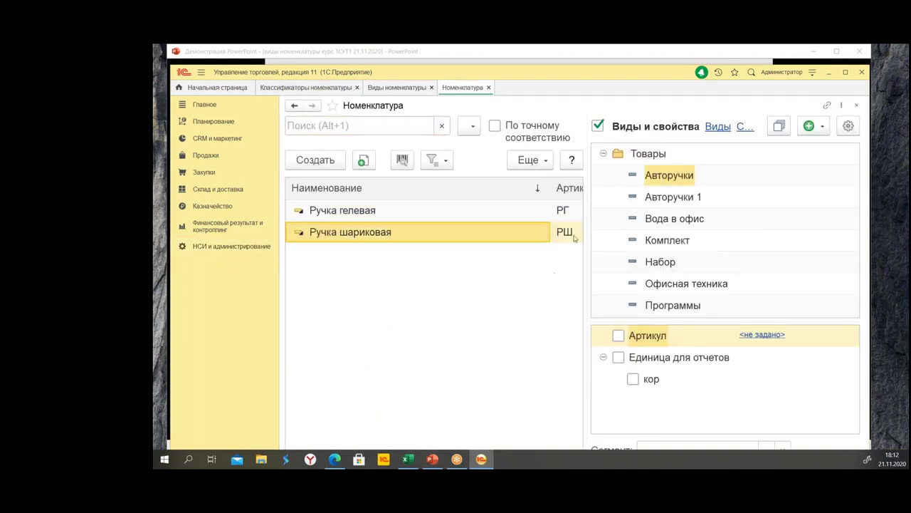
Widen the item list to show the "Артикул" column and view a blank new item card of the kind "Авторучки".
{"action": "left_click_drag", "start_coordinate": [591, 232], "coordinate": [688, 232]}
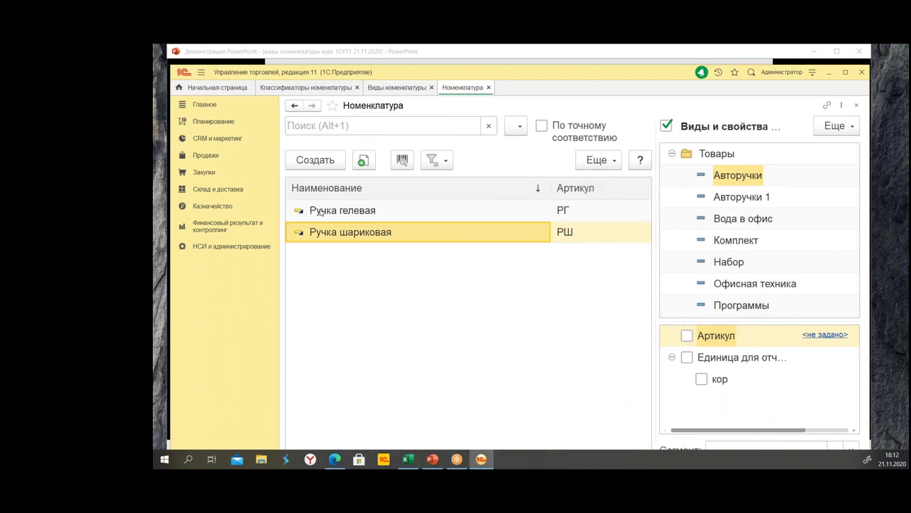
{"action": "left_click", "coordinate": [302, 165]}
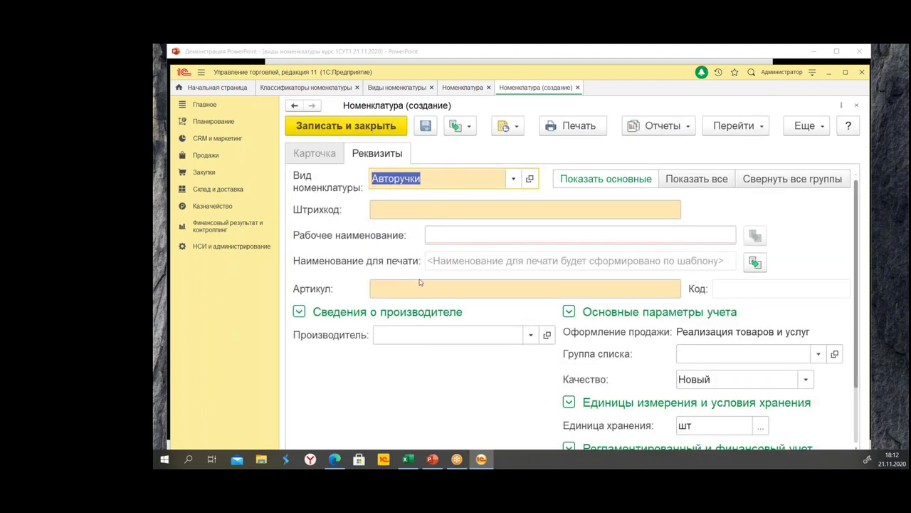
{"action": "left_click", "coordinate": [492, 235]}
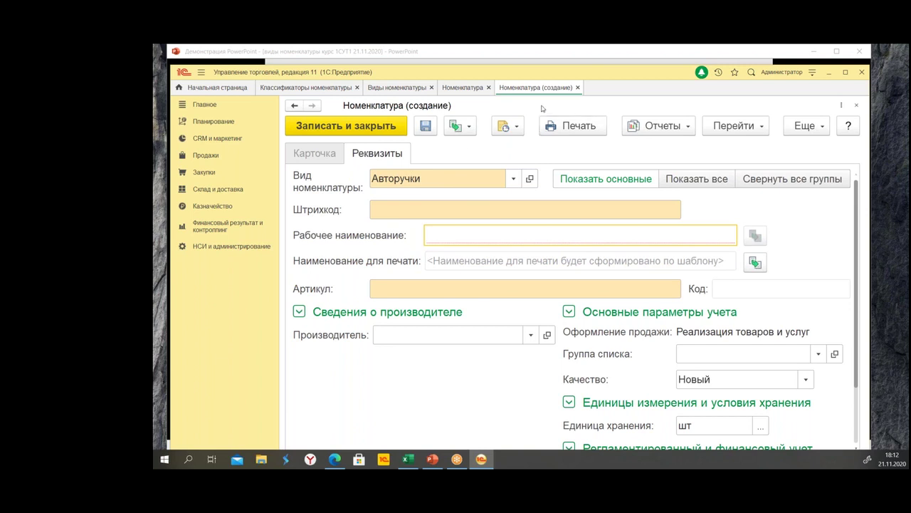
{"action": "left_click", "coordinate": [577, 88]}
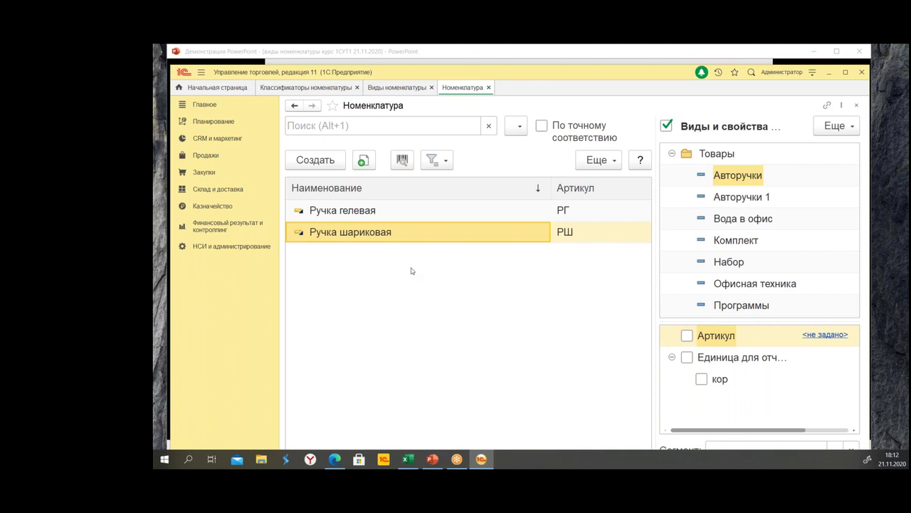
View the items of the kind "Вода в офис", and close and reopen the "Номенклатура" list.
{"action": "left_click", "coordinate": [752, 219]}
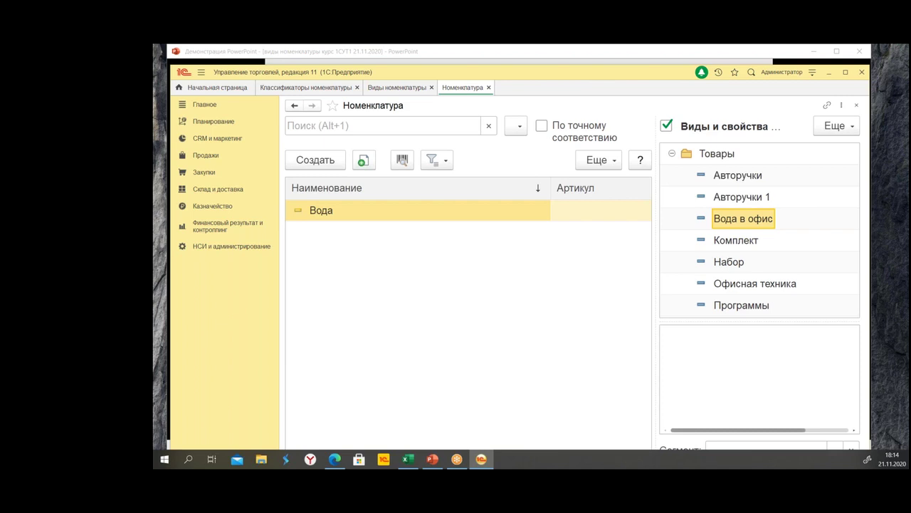
{"action": "left_click", "coordinate": [489, 87]}
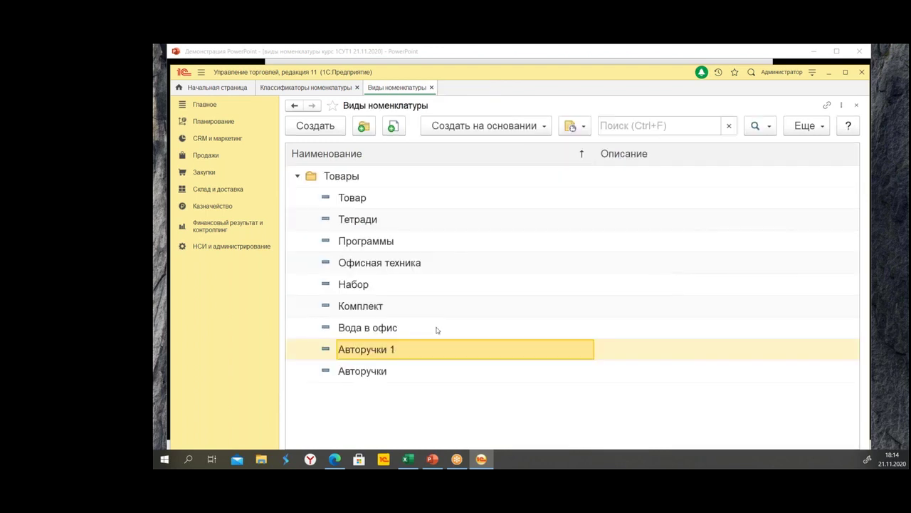
{"action": "left_click", "coordinate": [215, 251]}
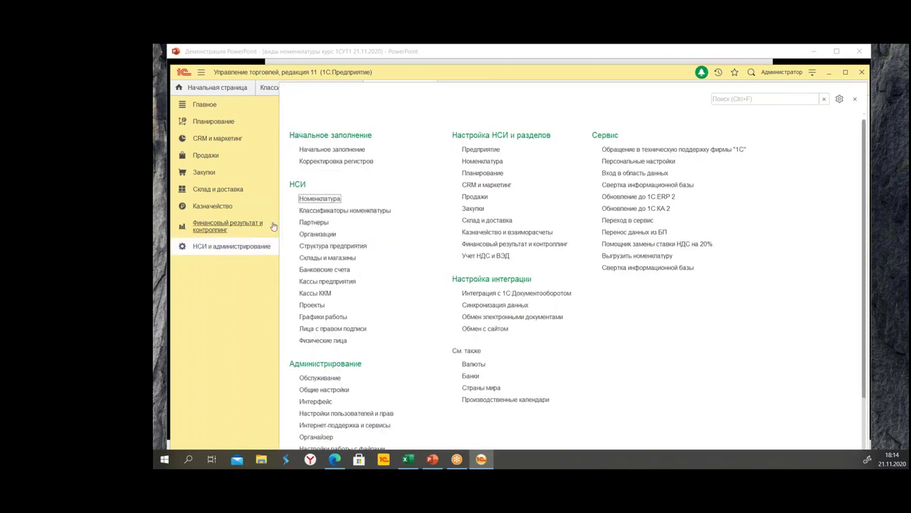
{"action": "left_click", "coordinate": [318, 199]}
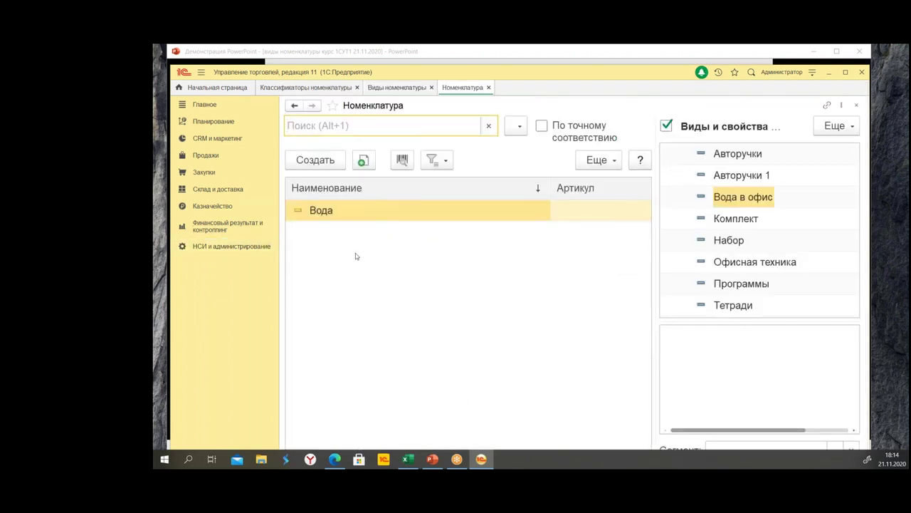
Show the items of the kind "Авторучки" and compare "Ручка гелевая" with "Ручка шариковая".
{"action": "left_click", "coordinate": [741, 154]}
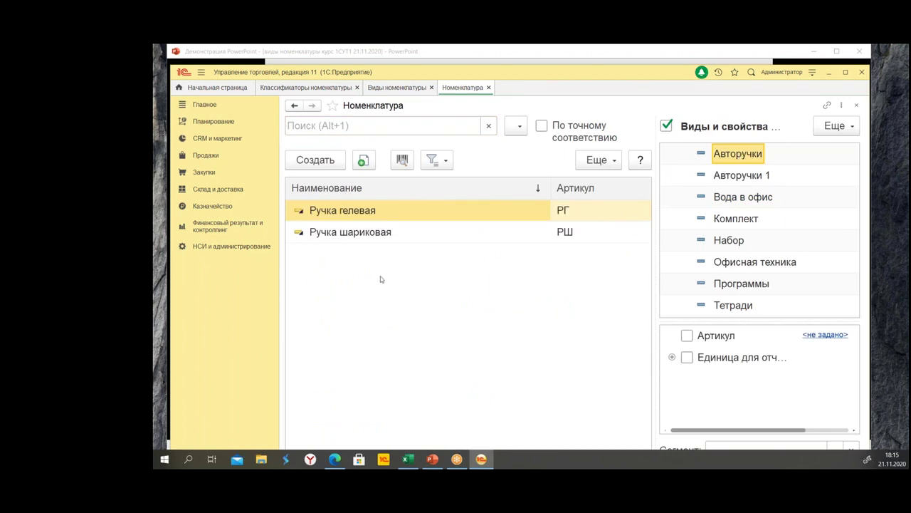
{"action": "left_click", "coordinate": [384, 238]}
{"action": "left_click", "coordinate": [343, 220]}
{"action": "left_click", "coordinate": [352, 239]}
{"action": "left_click", "coordinate": [341, 217]}
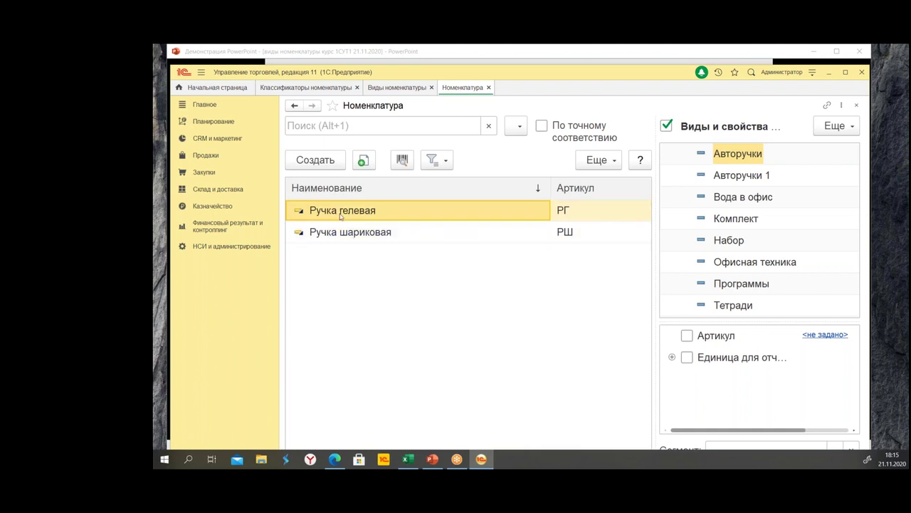
{"action": "left_click", "coordinate": [361, 240]}
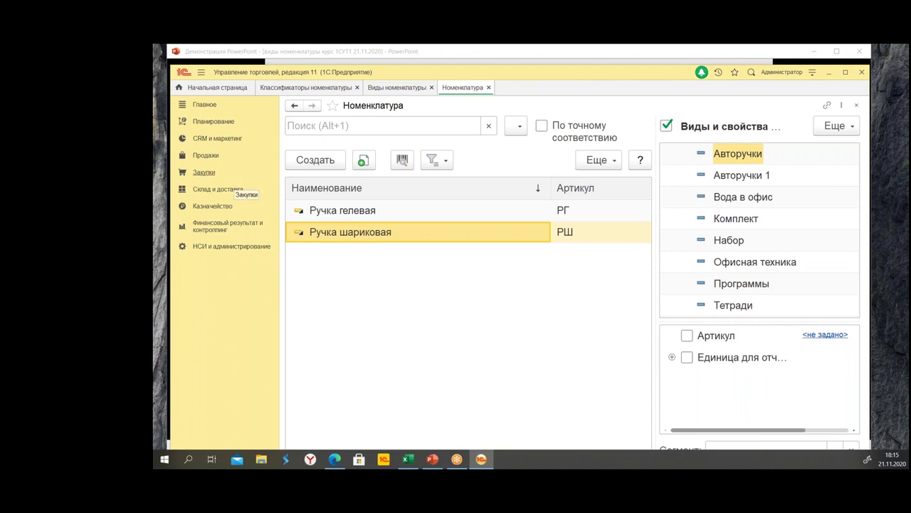
Create a new supplier order in "Заказы поставщикам" with "Тэтта АО" as the supplier.
{"action": "left_click", "coordinate": [234, 177]}
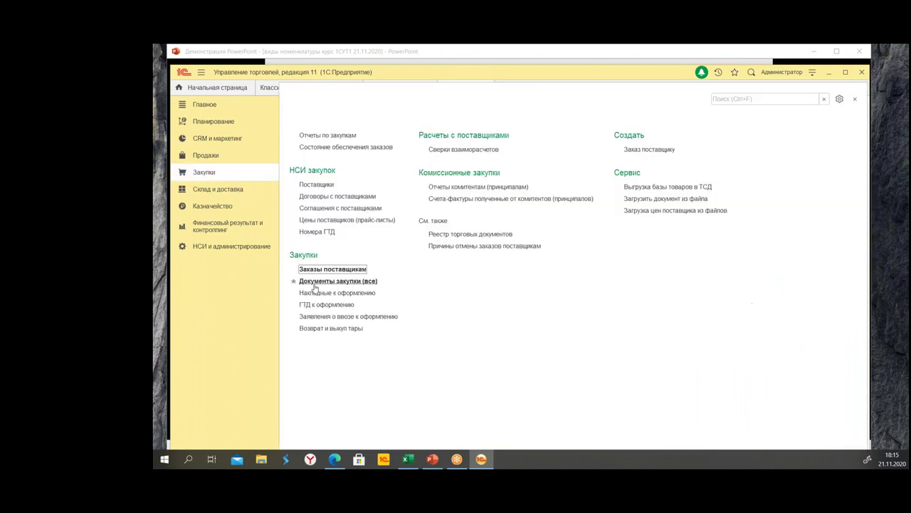
{"action": "left_click", "coordinate": [328, 271]}
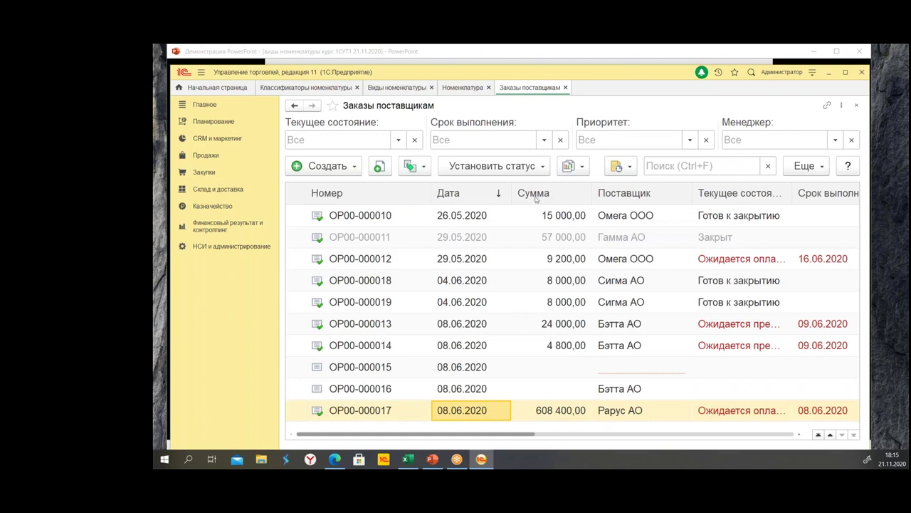
{"action": "left_click", "coordinate": [321, 166]}
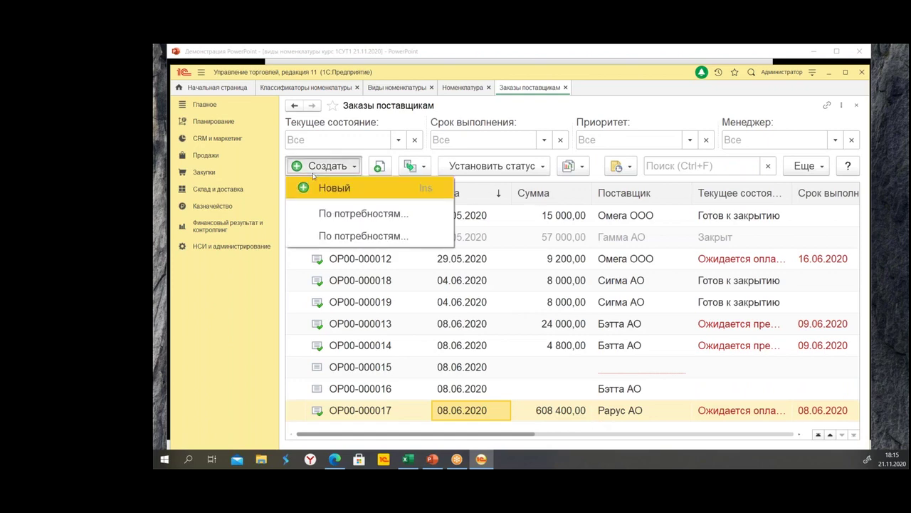
{"action": "left_click", "coordinate": [316, 188]}
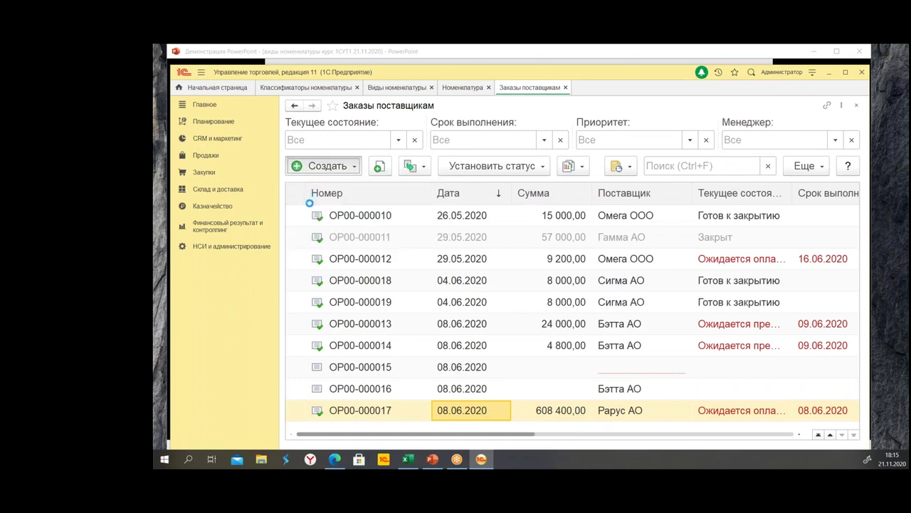
{"action": "left_click", "coordinate": [370, 259]}
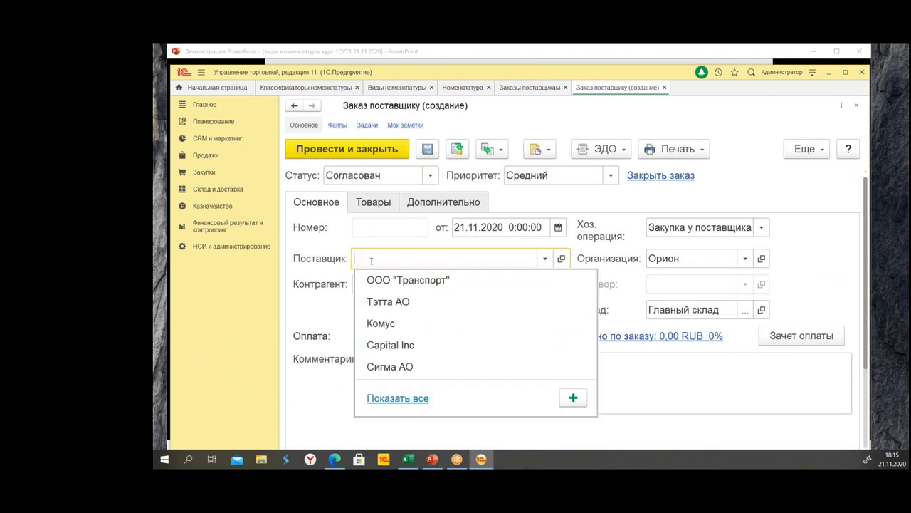
{"action": "key", "text": "Escape"}
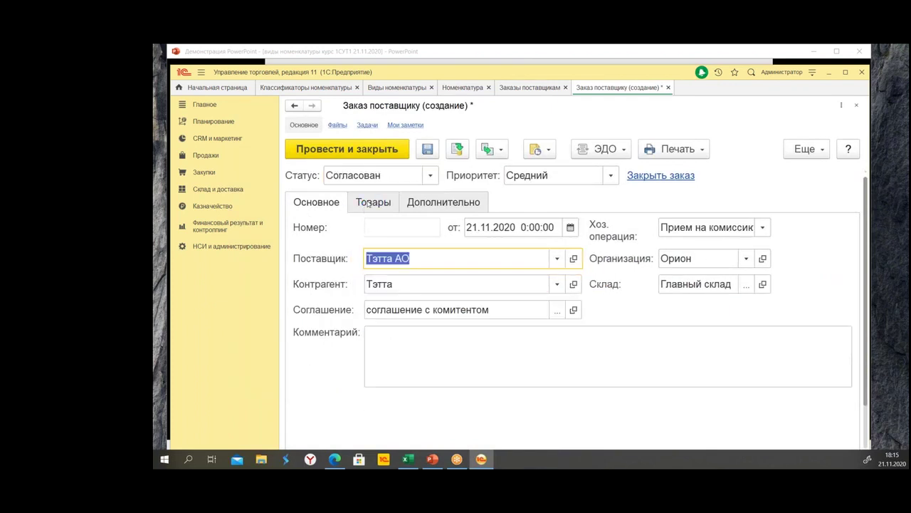
Add "Ручка шариковая" with the characteristic "черная" and quantity 10 to the order's goods.
{"action": "left_click", "coordinate": [367, 203]}
{"action": "left_click", "coordinate": [327, 228]}
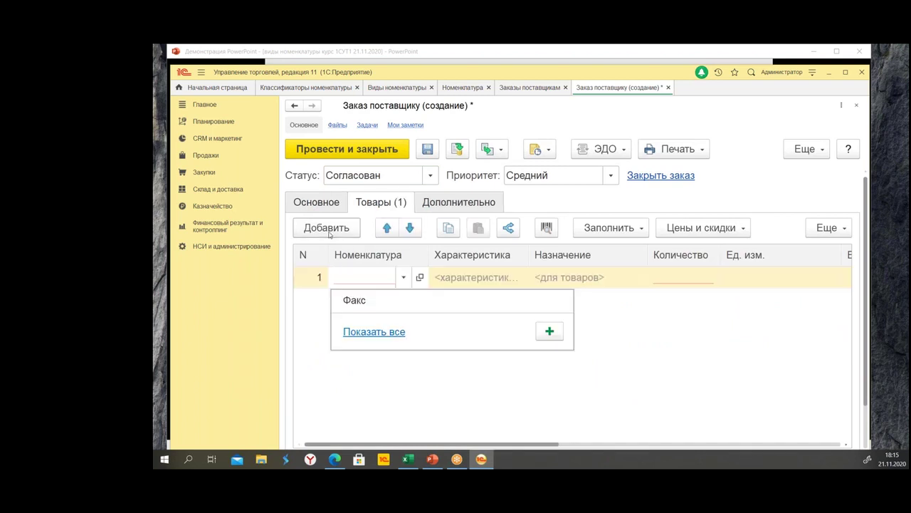
{"action": "type", "text": "ру"}
{"action": "left_click", "coordinate": [457, 324]}
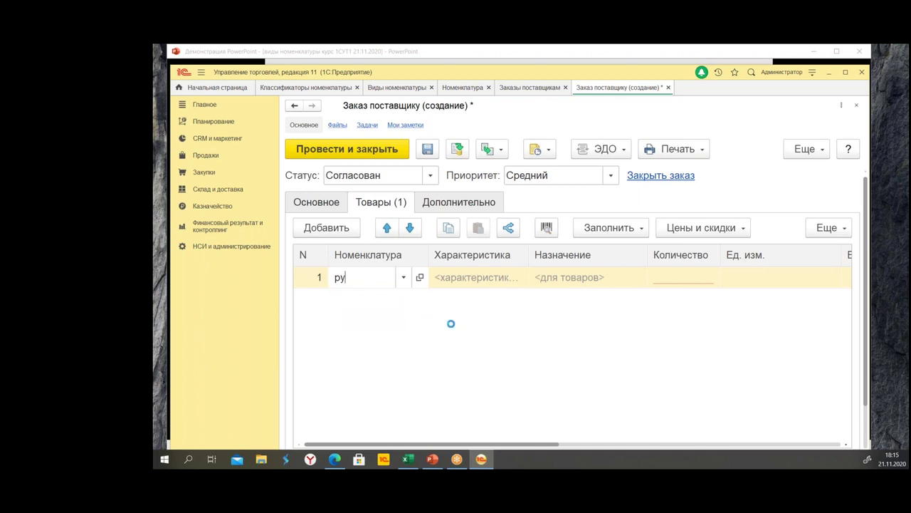
{"action": "left_click", "coordinate": [476, 277]}
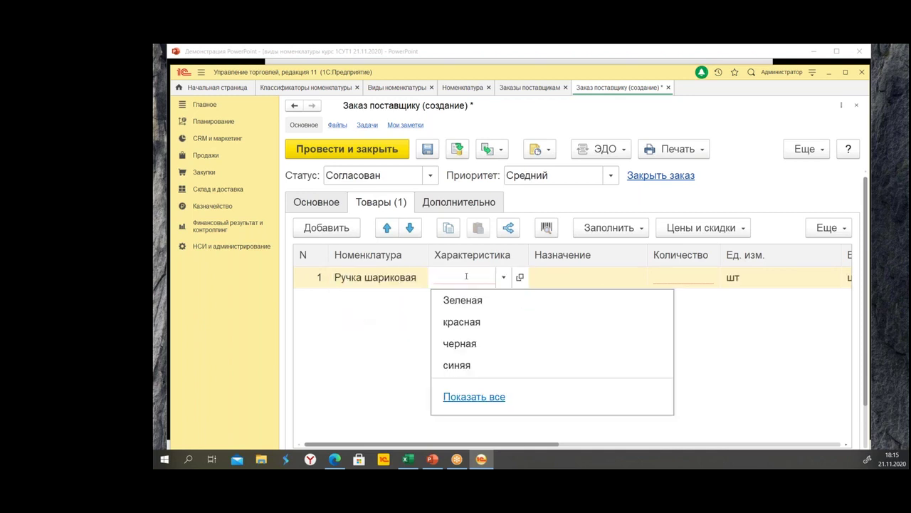
{"action": "left_click", "coordinate": [490, 347]}
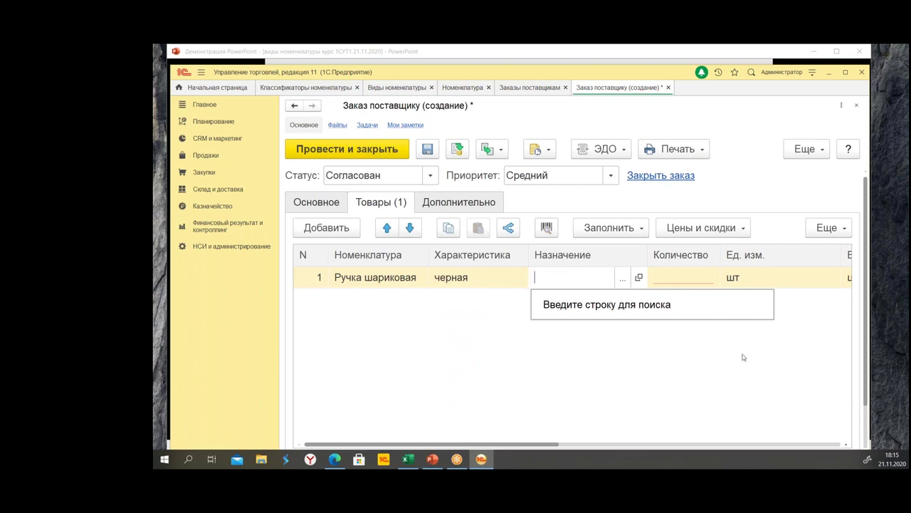
{"action": "key", "text": "Tab"}
{"action": "type", "text": "10"}
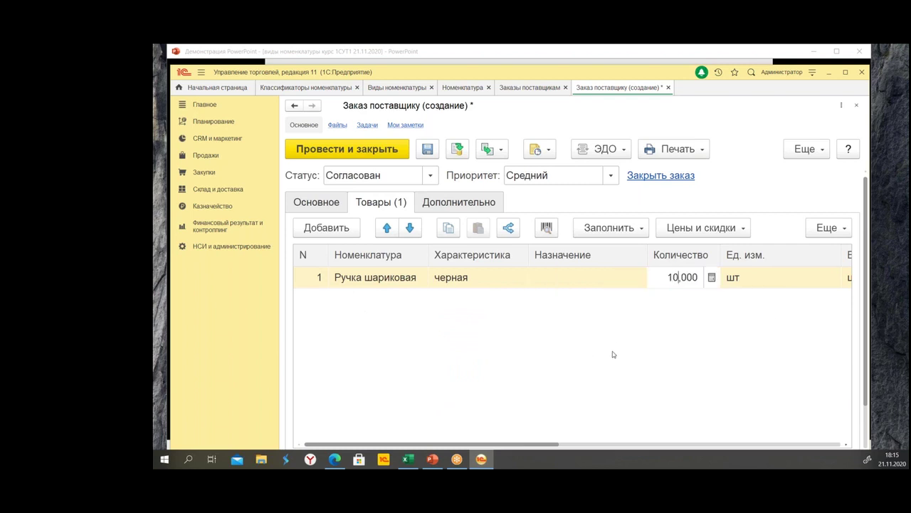
{"action": "key", "text": "Tab"}
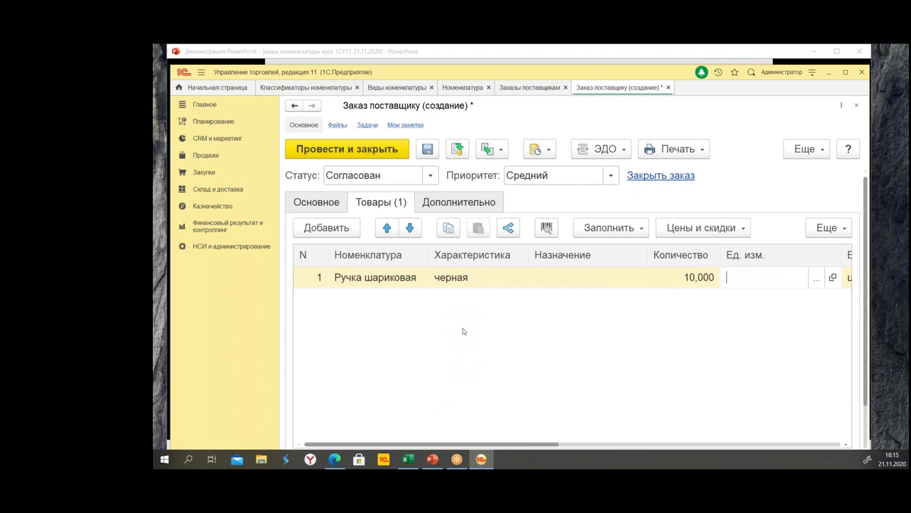
Add a second goods line for "Ручка шариковая" with the characteristic "Зеленая" and compare both lines' characteristics.
{"action": "left_click", "coordinate": [313, 228]}
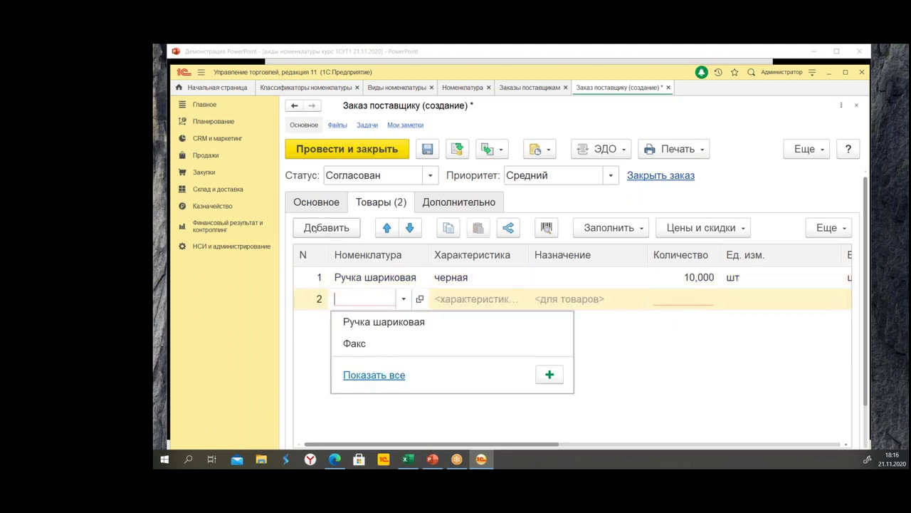
{"action": "left_click", "coordinate": [377, 332]}
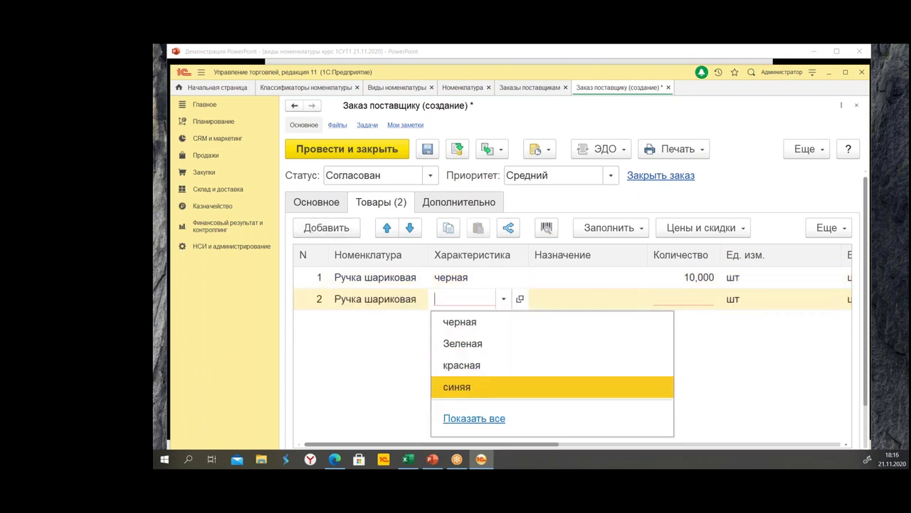
{"action": "left_click", "coordinate": [476, 344]}
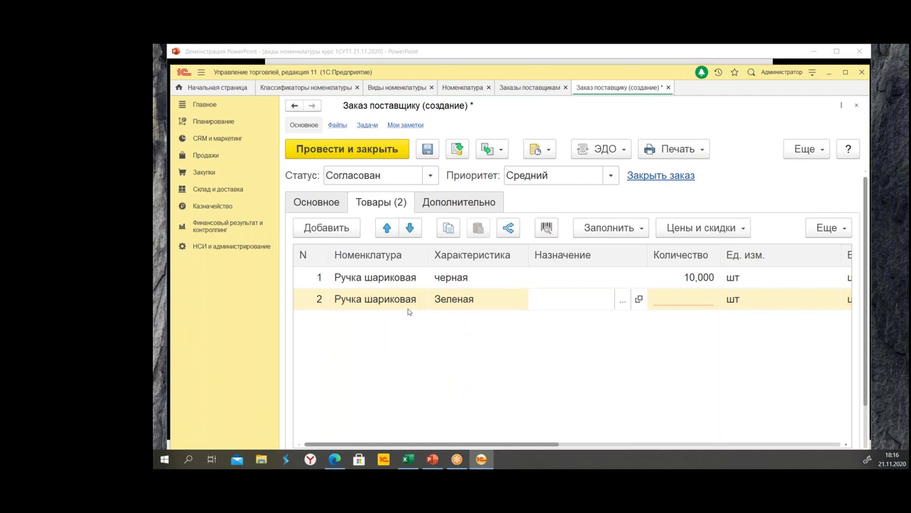
{"action": "left_click", "coordinate": [510, 323]}
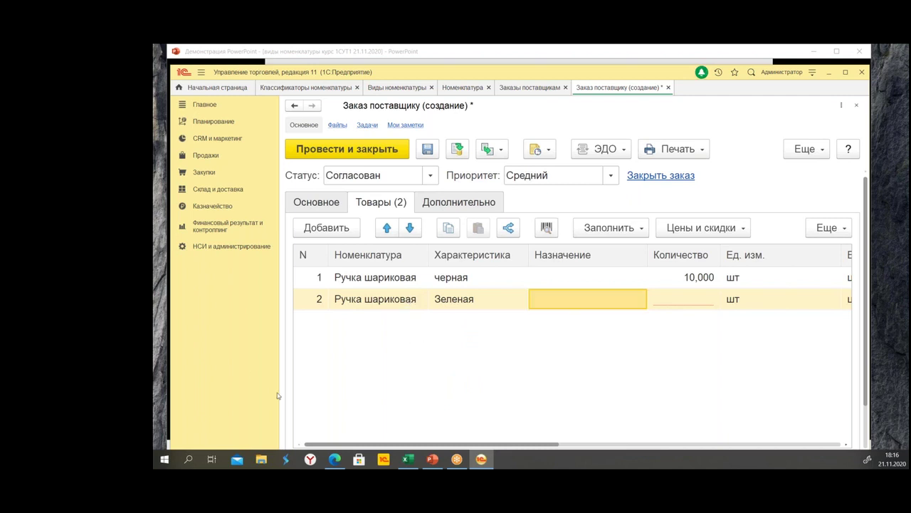
{"action": "left_click", "coordinate": [451, 284]}
{"action": "left_click", "coordinate": [449, 300]}
{"action": "left_click", "coordinate": [468, 282]}
{"action": "left_click", "coordinate": [475, 297]}
Set the unit of measure of the black pen line to "упак (10 шт)".
{"action": "left_click", "coordinate": [733, 283]}
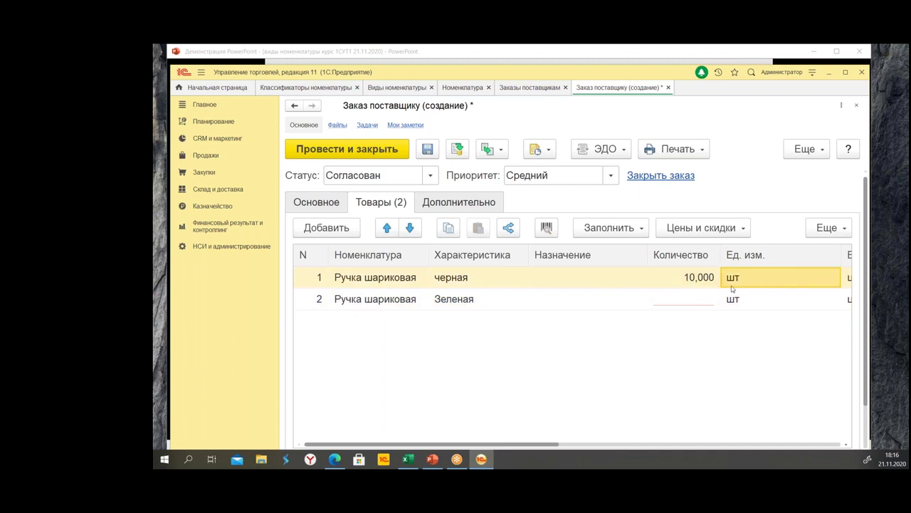
{"action": "left_click", "coordinate": [574, 444]}
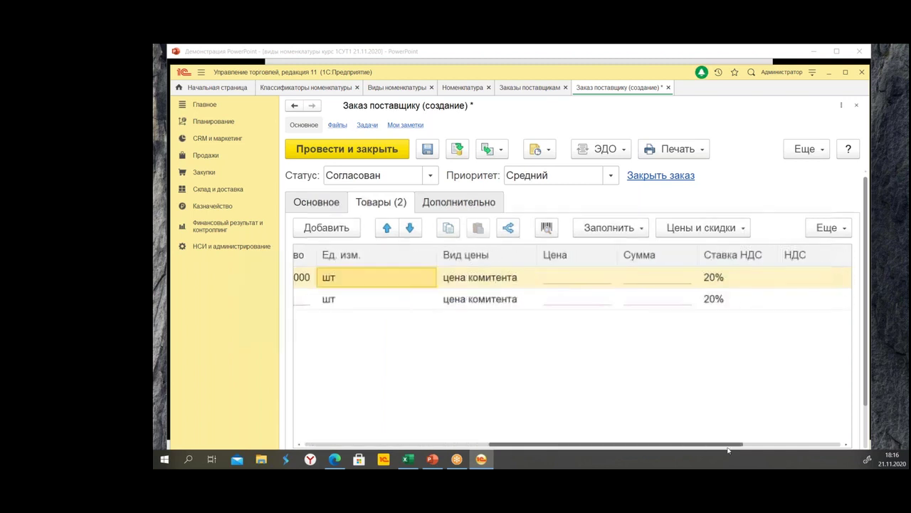
{"action": "left_click", "coordinate": [412, 282]}
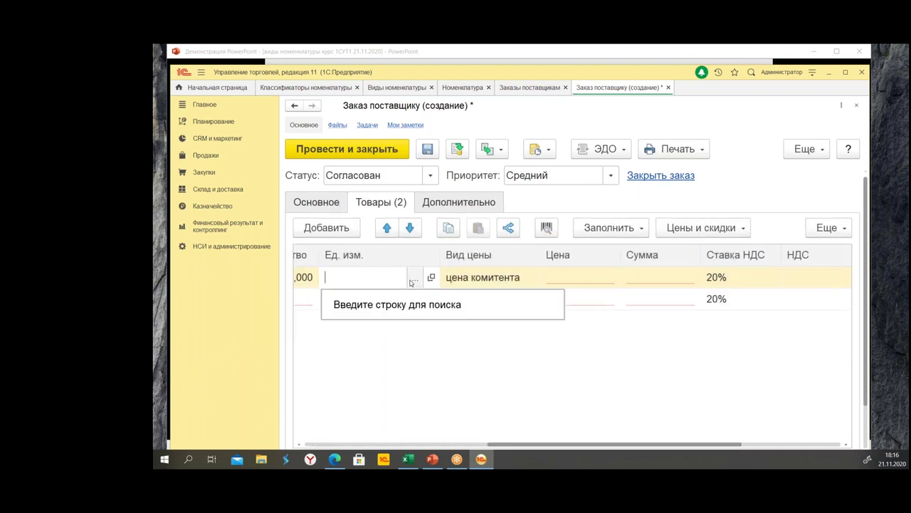
{"action": "left_click", "coordinate": [413, 281]}
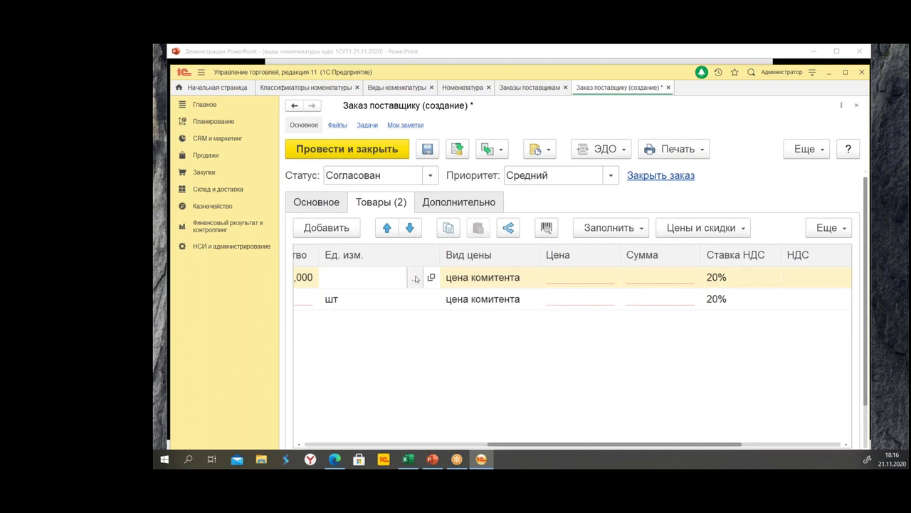
{"action": "left_click", "coordinate": [412, 278]}
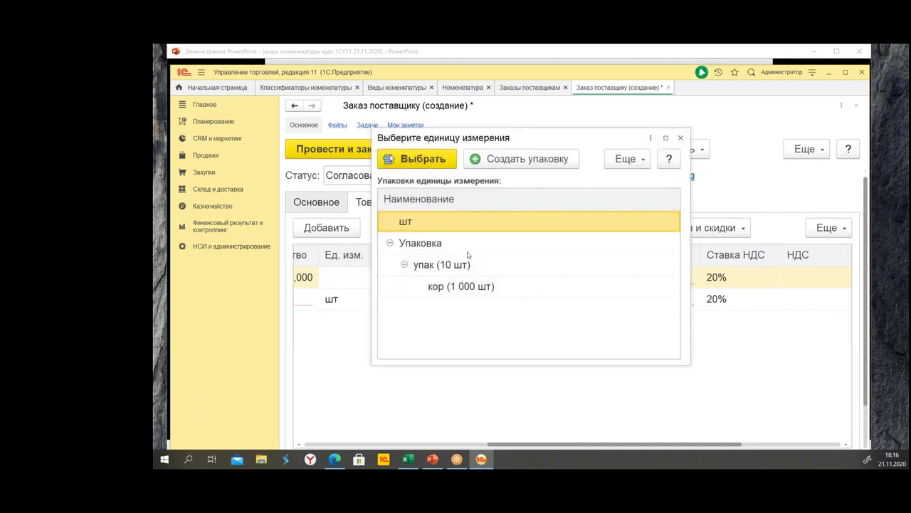
{"action": "double_click", "coordinate": [445, 266]}
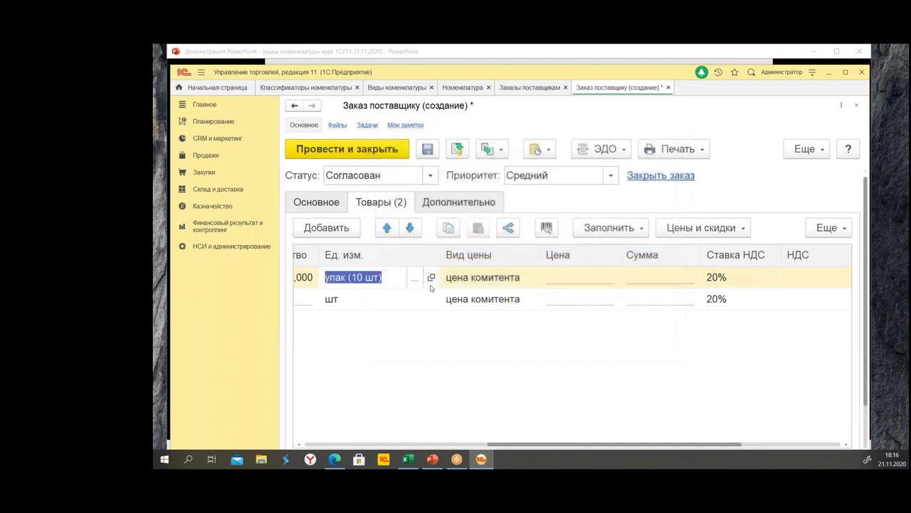
Choose "кор (1 000 шт)" as the unit of measure for the green pen line.
{"action": "left_click", "coordinate": [398, 301]}
{"action": "left_click", "coordinate": [415, 299]}
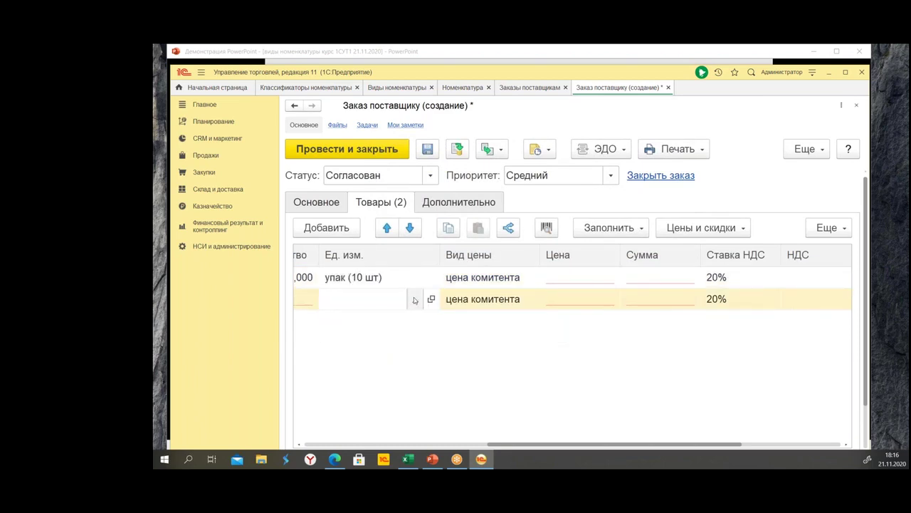
{"action": "left_click", "coordinate": [415, 300]}
{"action": "double_click", "coordinate": [563, 287]}
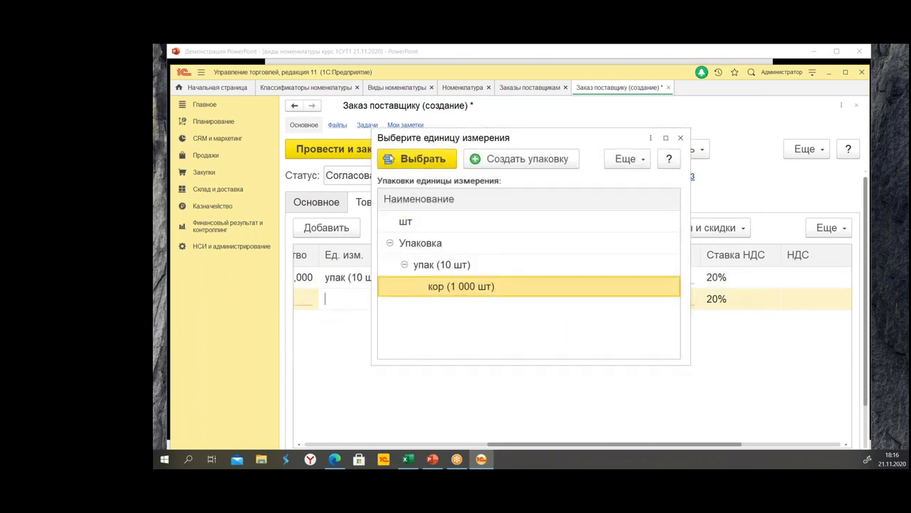
Close the new supplier order without saving its changes.
{"action": "left_click", "coordinate": [568, 281]}
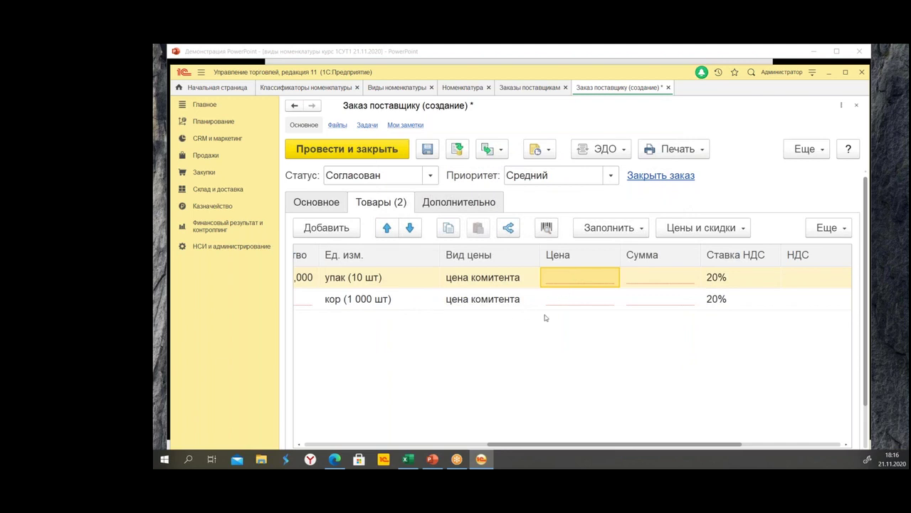
{"action": "left_click", "coordinate": [669, 87]}
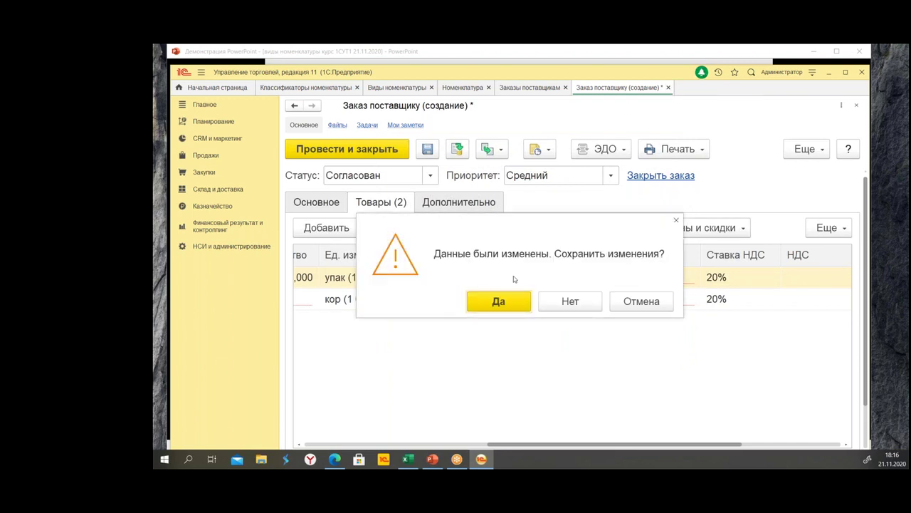
{"action": "left_click", "coordinate": [566, 302]}
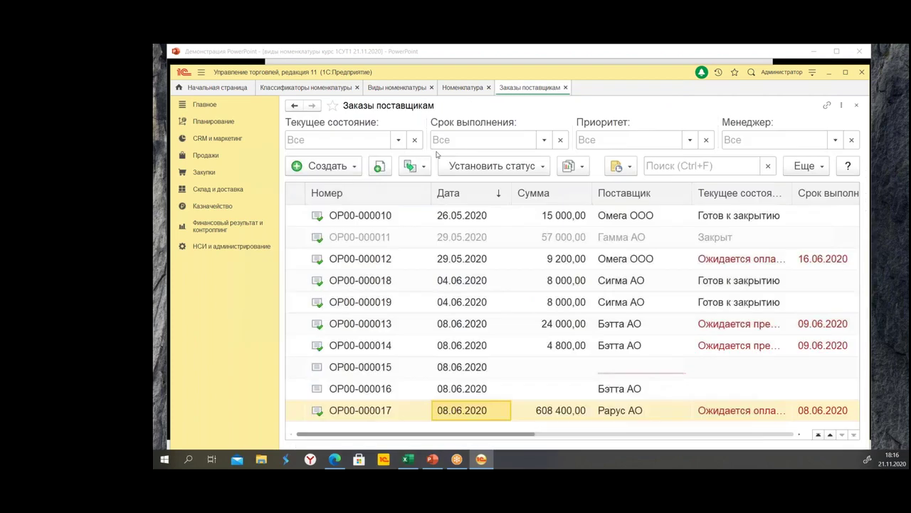
Generate the warehouse report "Ведомость по товарам на складах" for "Главный склад" on 09.06.2020 and switch off "Детализация до регистратора".
{"action": "left_click", "coordinate": [206, 189]}
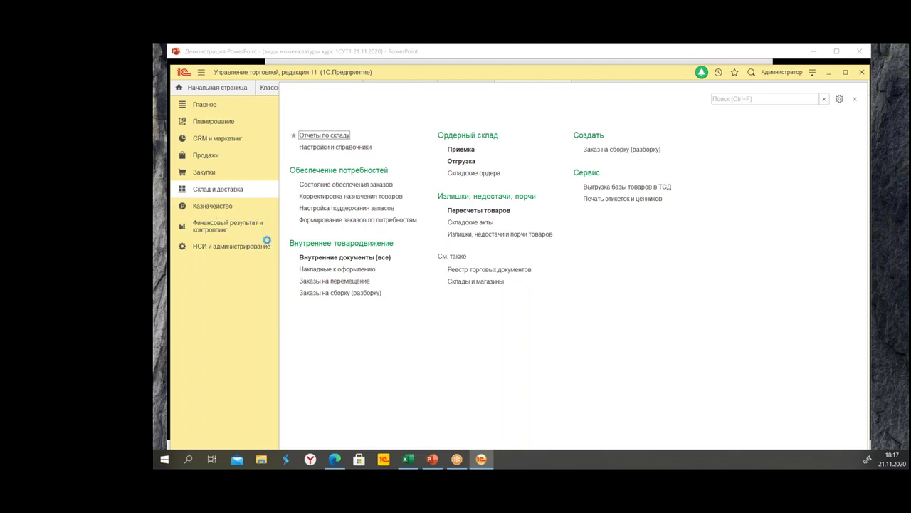
{"action": "key", "text": "Return"}
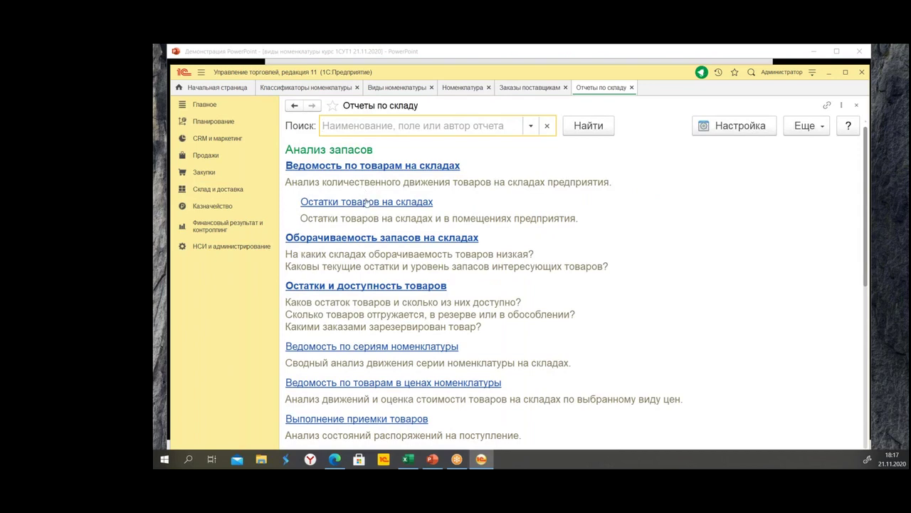
{"action": "left_click", "coordinate": [360, 165]}
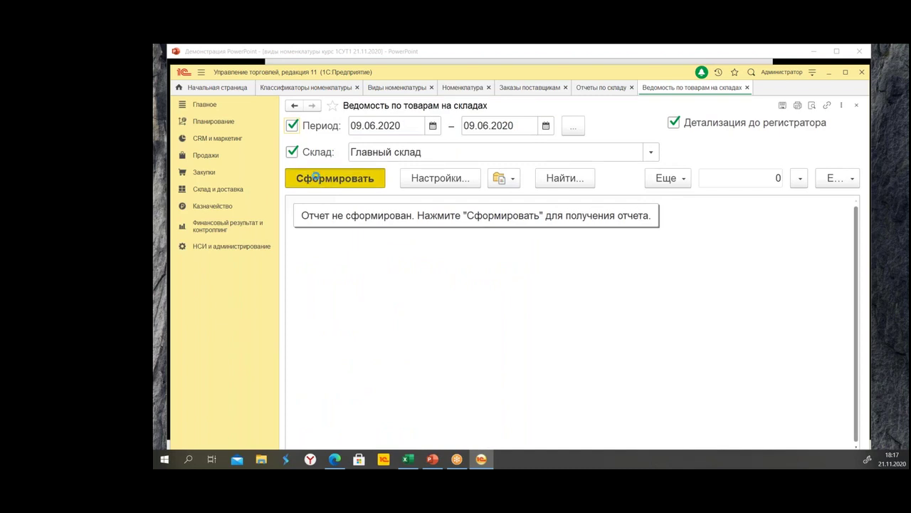
{"action": "left_click", "coordinate": [315, 178]}
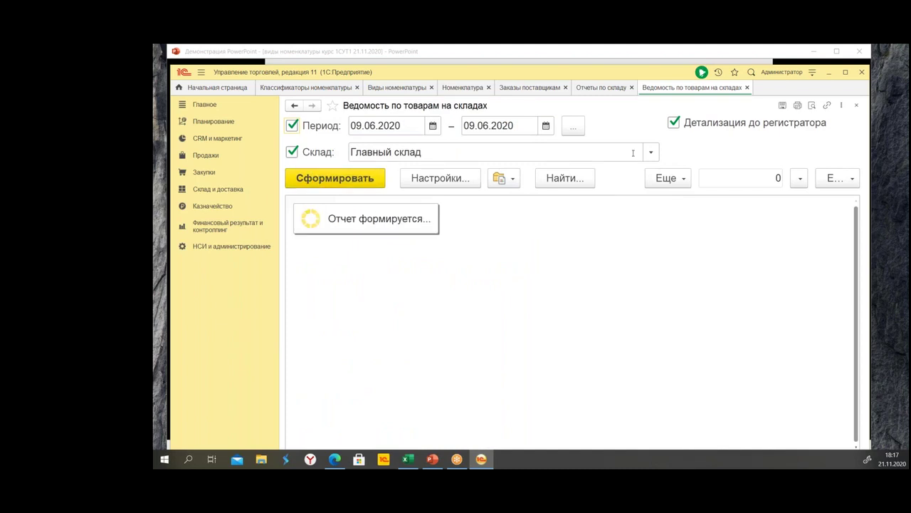
{"action": "left_click", "coordinate": [673, 124]}
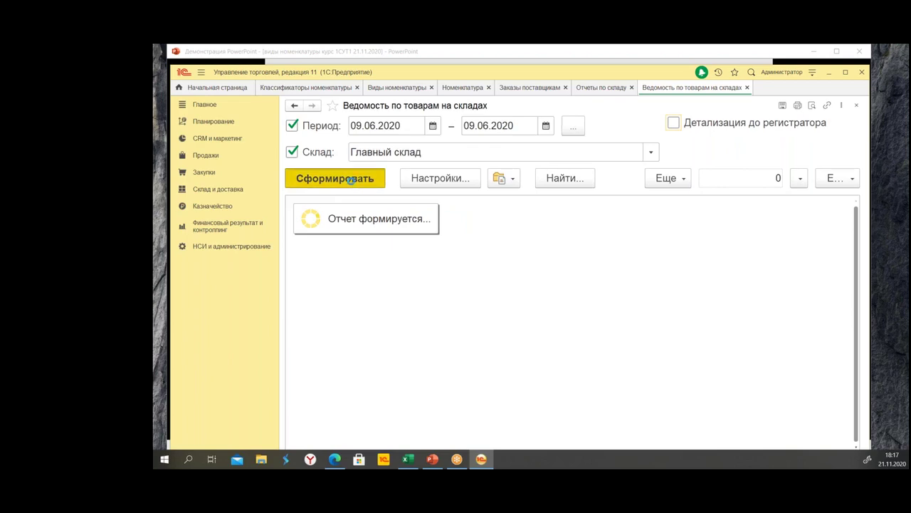
Examine the stock quantities of the gel and ballpoint pens by characteristic in the report, and close the warehouse reports.
{"action": "scroll", "coordinate": [466, 321], "scroll_direction": "down", "scroll_amount": 5}
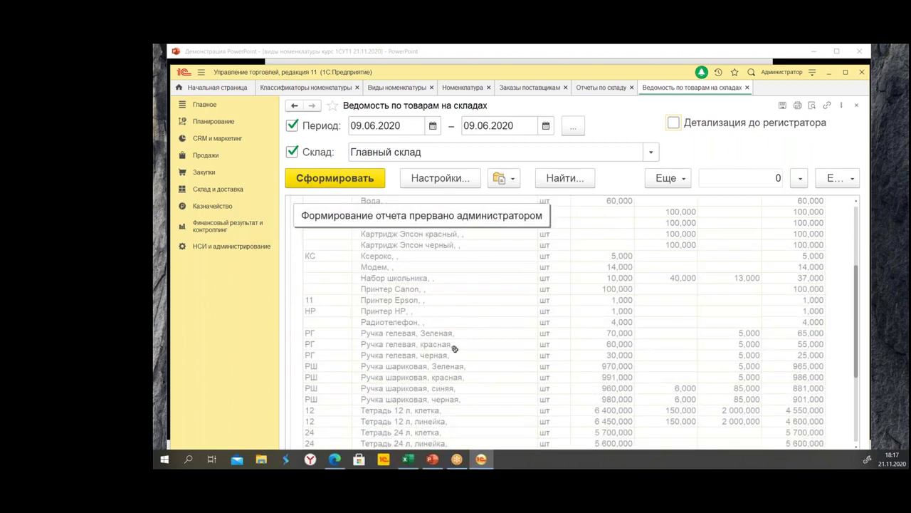
{"action": "left_click_drag", "start_coordinate": [418, 332], "coordinate": [422, 355]}
{"action": "left_click", "coordinate": [439, 370]}
{"action": "left_click_drag", "start_coordinate": [622, 366], "coordinate": [618, 398]}
{"action": "left_click", "coordinate": [618, 398]}
{"action": "left_click", "coordinate": [617, 388]}
{"action": "left_click", "coordinate": [616, 377]}
{"action": "left_click", "coordinate": [615, 366]}
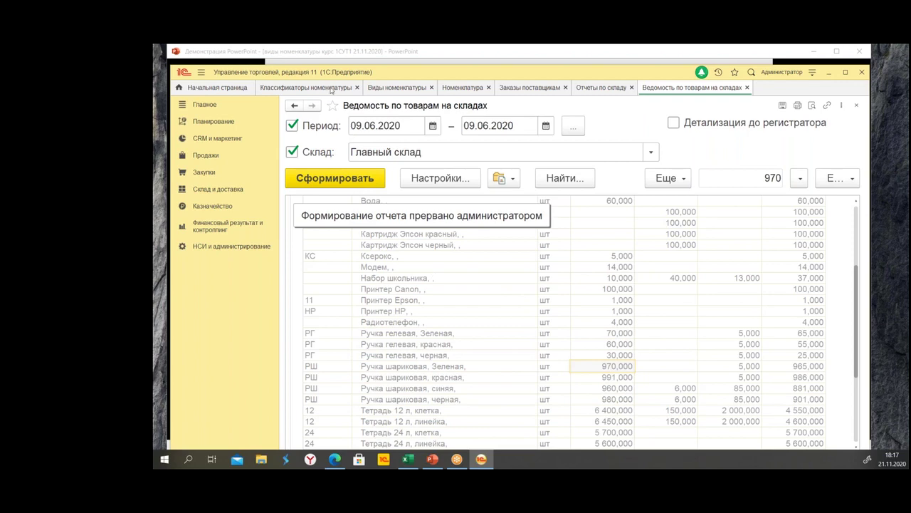
{"action": "left_click", "coordinate": [746, 87]}
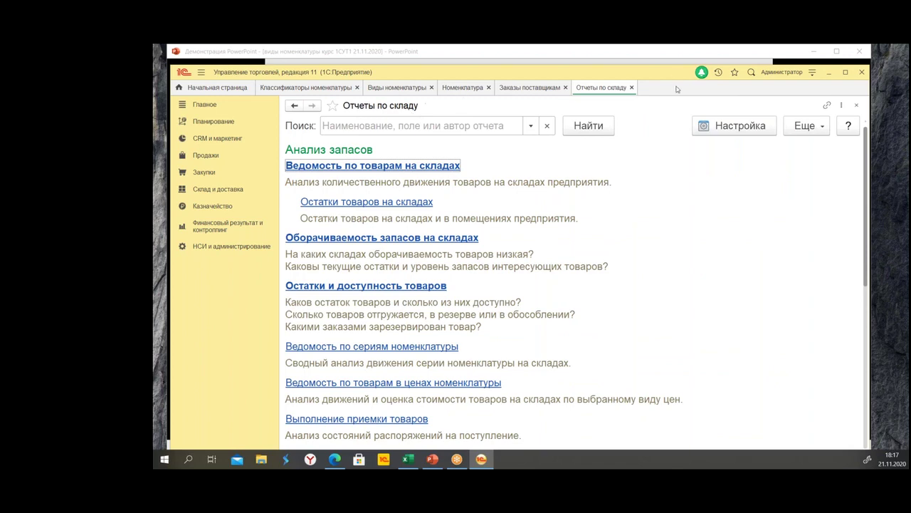
{"action": "left_click", "coordinate": [632, 87]}
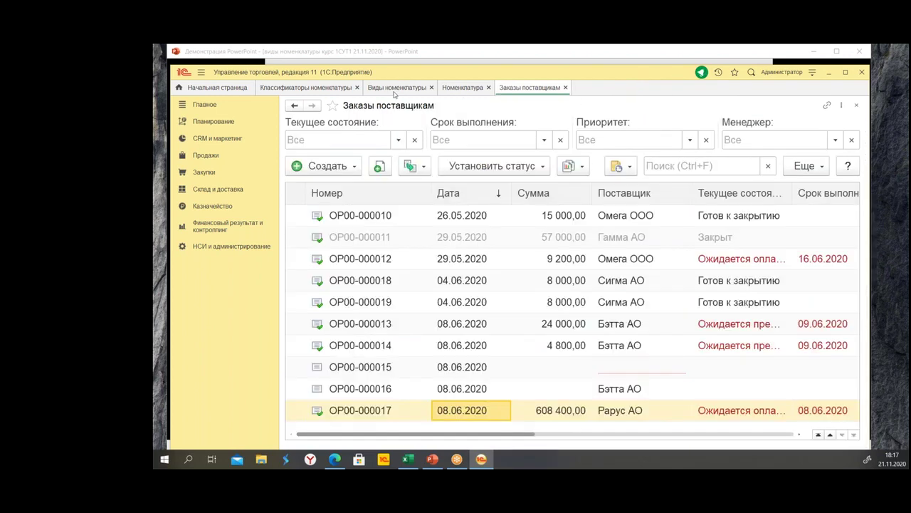
Open the item kind "Авторучки 1" and look at its name and description fields.
{"action": "left_click", "coordinate": [395, 90]}
{"action": "double_click", "coordinate": [401, 356]}
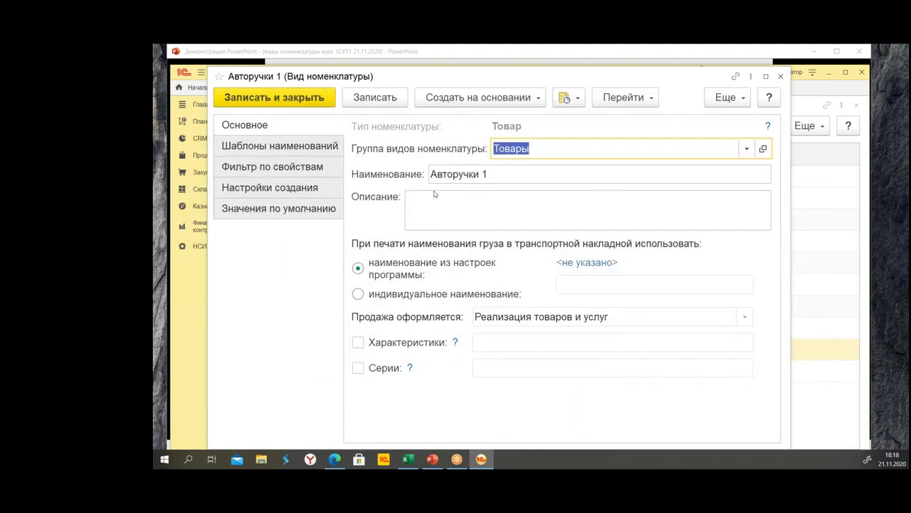
{"action": "left_click", "coordinate": [507, 178]}
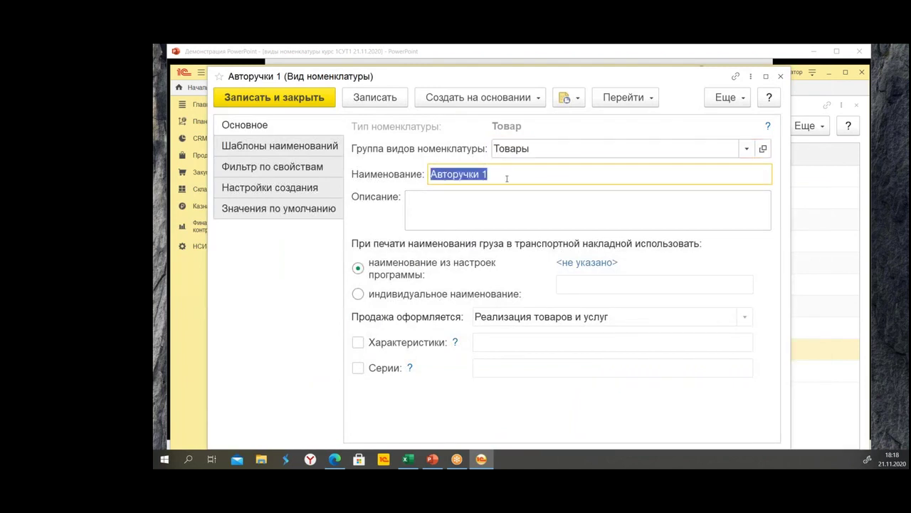
{"action": "left_click", "coordinate": [442, 197]}
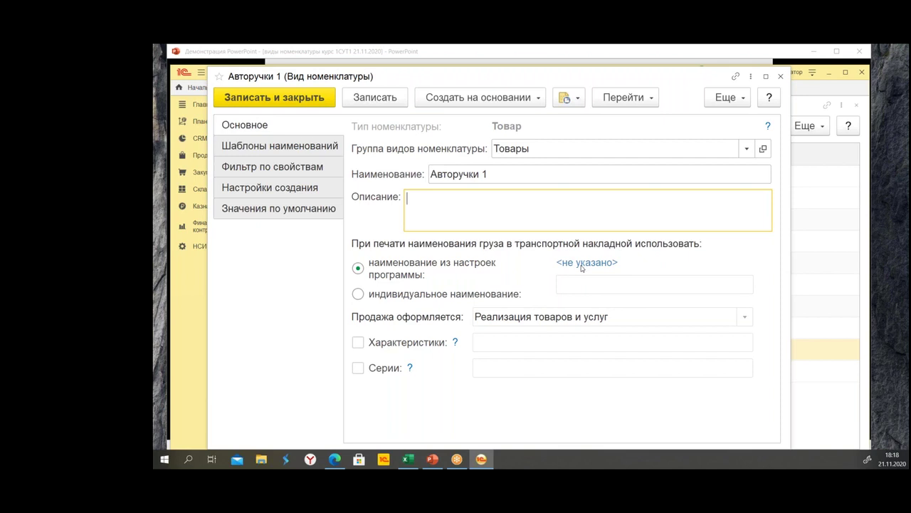
Try the individual cargo name "анвеанг" for the waybill, clear it and return to the name from the program settings.
{"action": "left_click", "coordinate": [506, 293]}
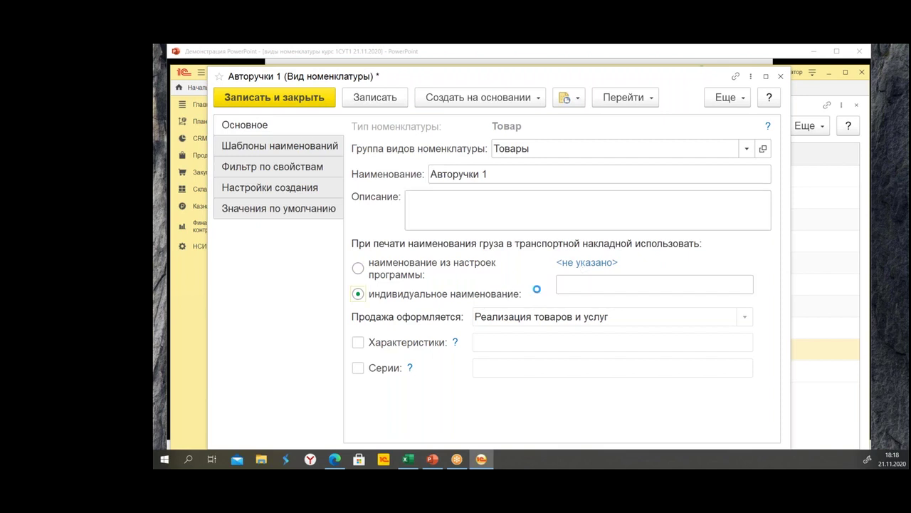
{"action": "left_click", "coordinate": [422, 271]}
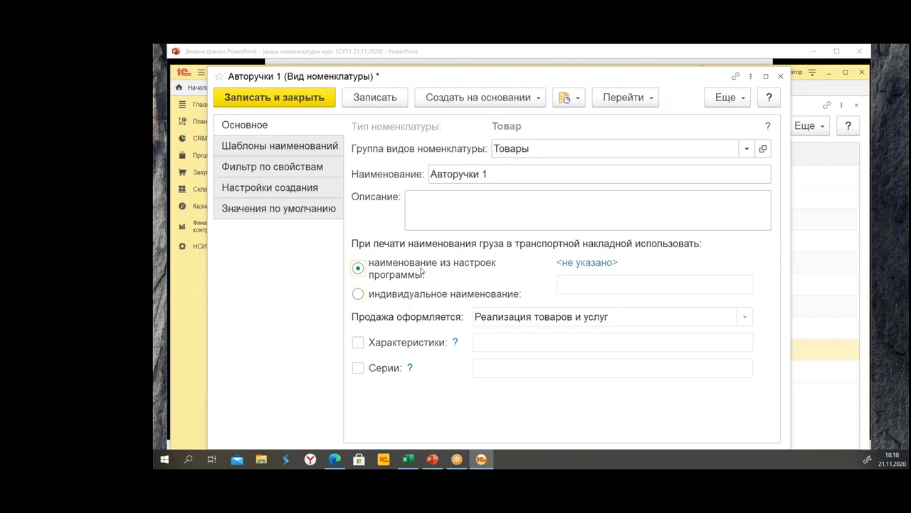
{"action": "left_click", "coordinate": [444, 299]}
{"action": "left_click", "coordinate": [596, 286]}
{"action": "type", "text": "анвеанг"}
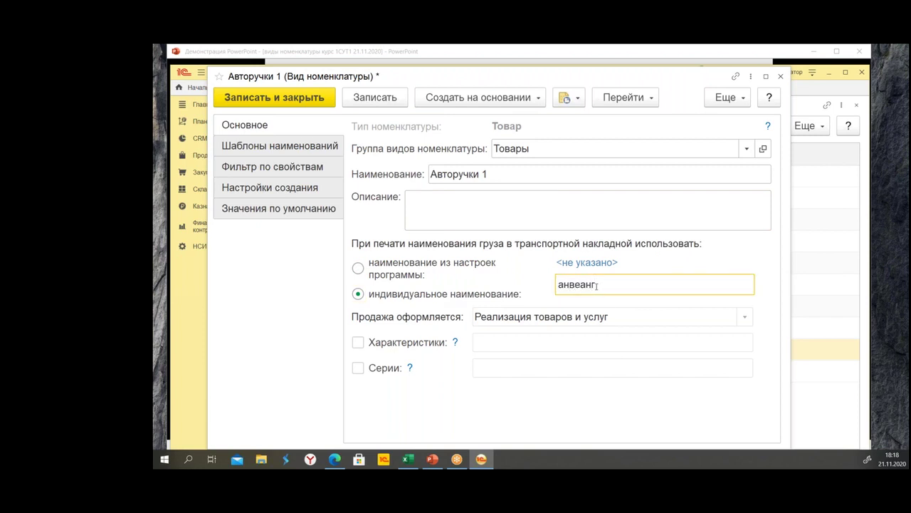
{"action": "key", "text": "BackSpace"}
{"action": "key", "text": "BackSpace"}
{"action": "key", "text": "BackSpace"}
{"action": "key", "text": "BackSpace"}
{"action": "key", "text": "BackSpace"}
{"action": "key", "text": "BackSpace"}
{"action": "left_click", "coordinate": [358, 268]}
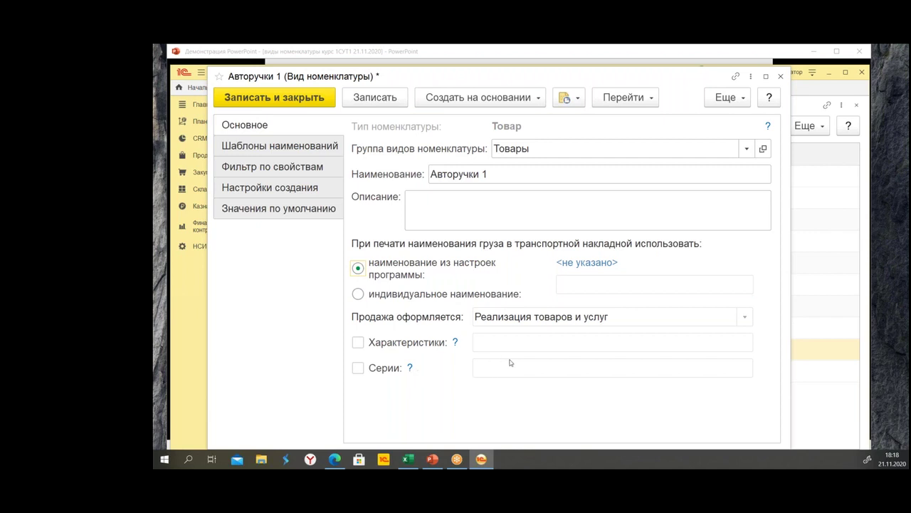
Allow editing of the locked attributes of the item kind "Авторучки 1".
{"action": "left_click", "coordinate": [743, 323]}
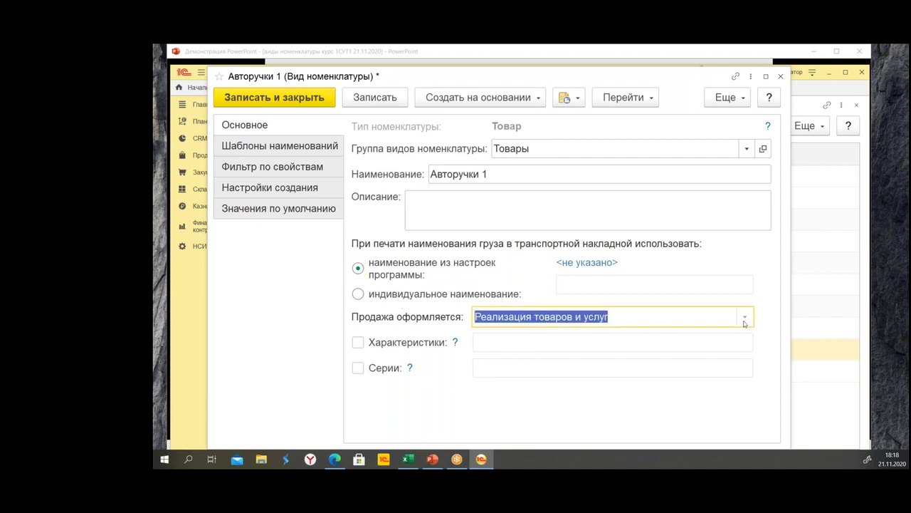
{"action": "left_click", "coordinate": [729, 98]}
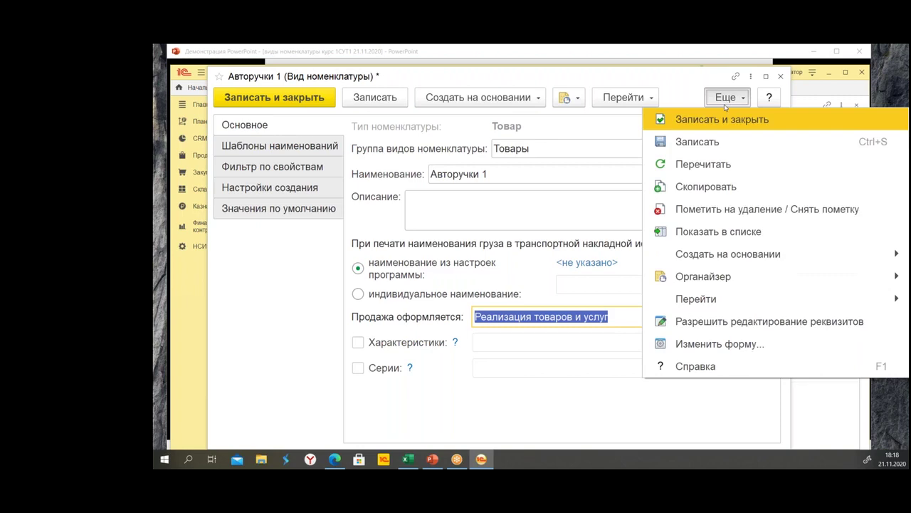
{"action": "left_click", "coordinate": [782, 322]}
{"action": "left_click", "coordinate": [421, 150]}
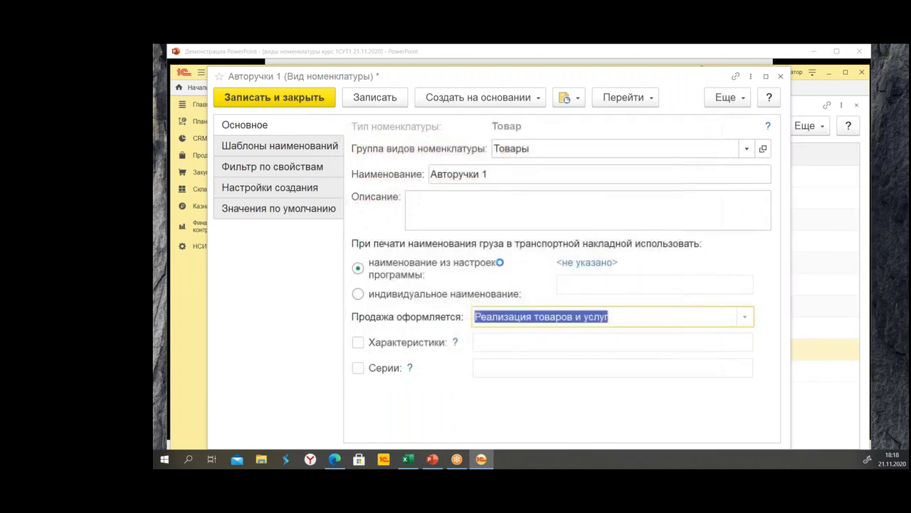
Review the "Продажа оформляется" options of the item kind and keep "Реализация товаров и услуг".
{"action": "left_click", "coordinate": [745, 319]}
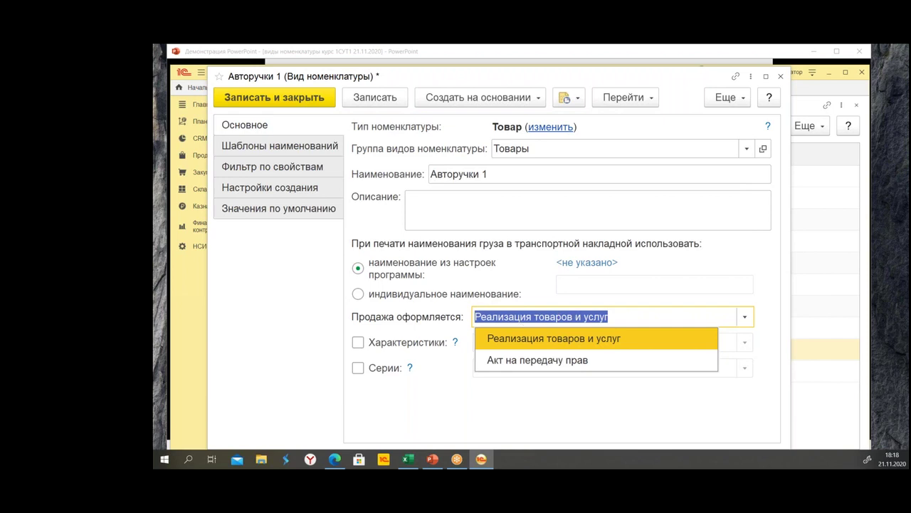
{"action": "left_click", "coordinate": [619, 338]}
{"action": "left_click", "coordinate": [745, 317]}
{"action": "left_click", "coordinate": [644, 340]}
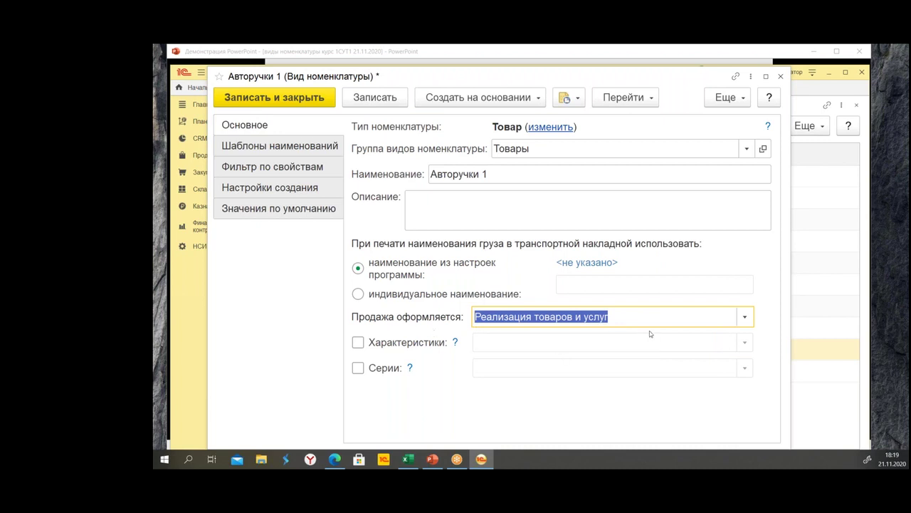
{"action": "left_click", "coordinate": [746, 316]}
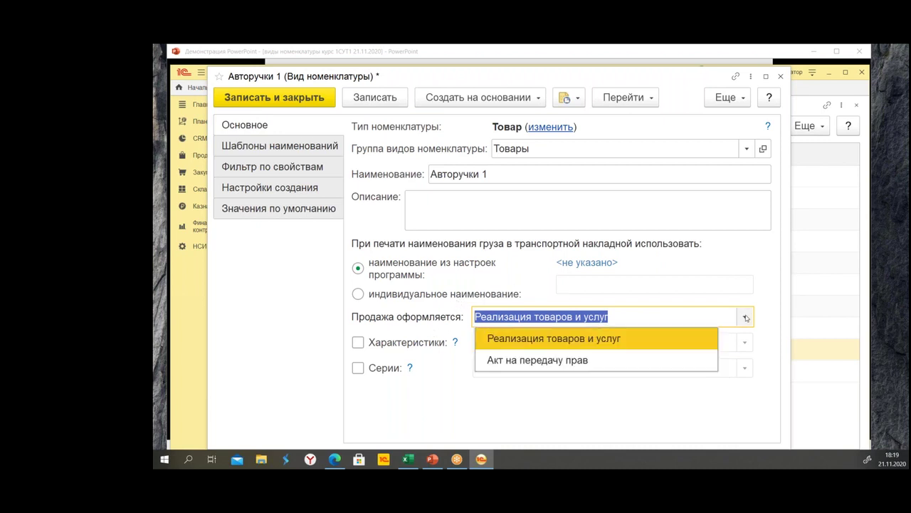
{"action": "left_click", "coordinate": [634, 346]}
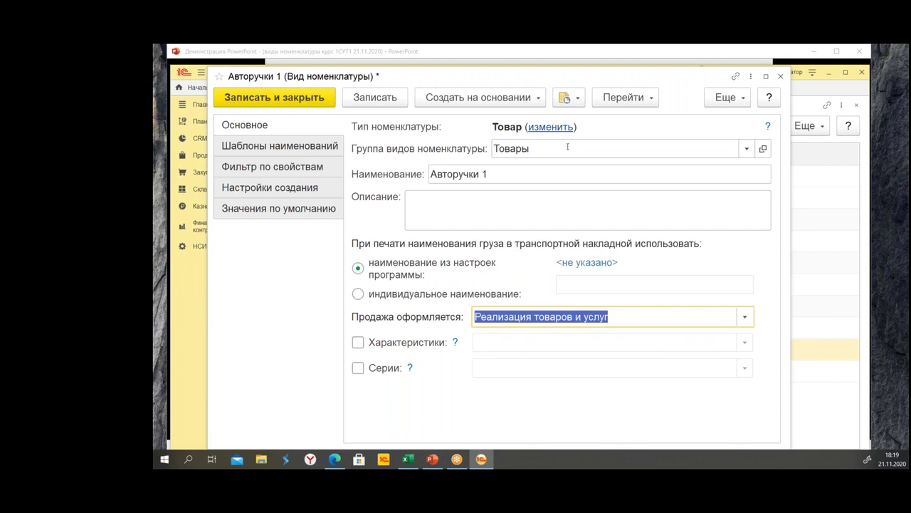
Enable characteristics for "Авторучки 1" with the option "Общие для этого вида номенклатуры", and save and close the item kind.
{"action": "left_click", "coordinate": [358, 343]}
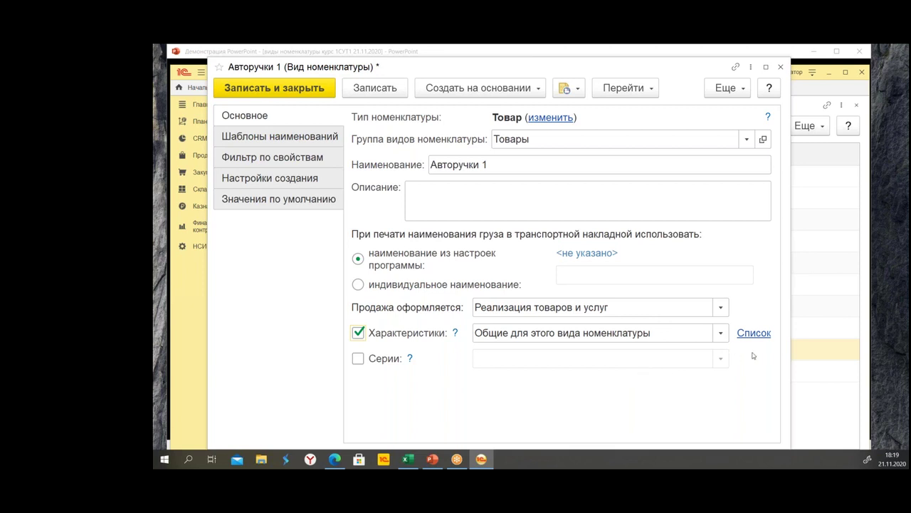
{"action": "left_click", "coordinate": [721, 333]}
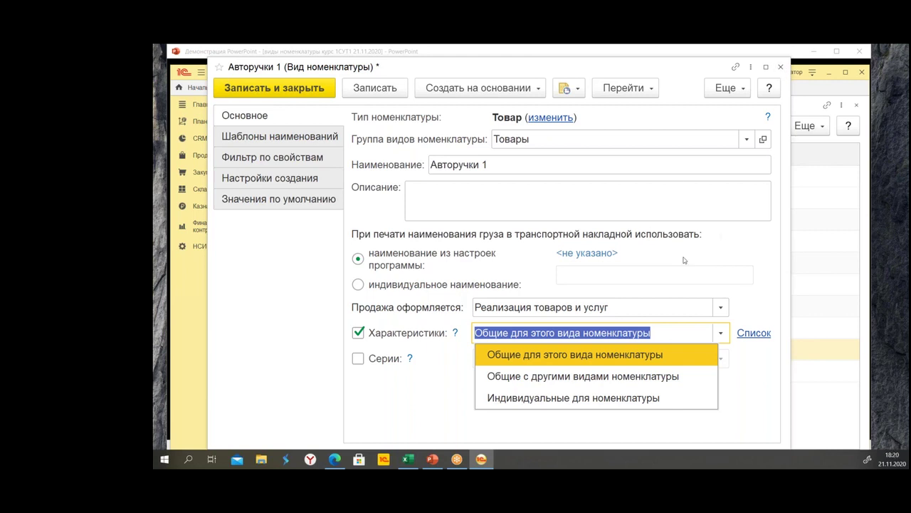
{"action": "left_click", "coordinate": [712, 261]}
{"action": "left_click", "coordinate": [301, 89]}
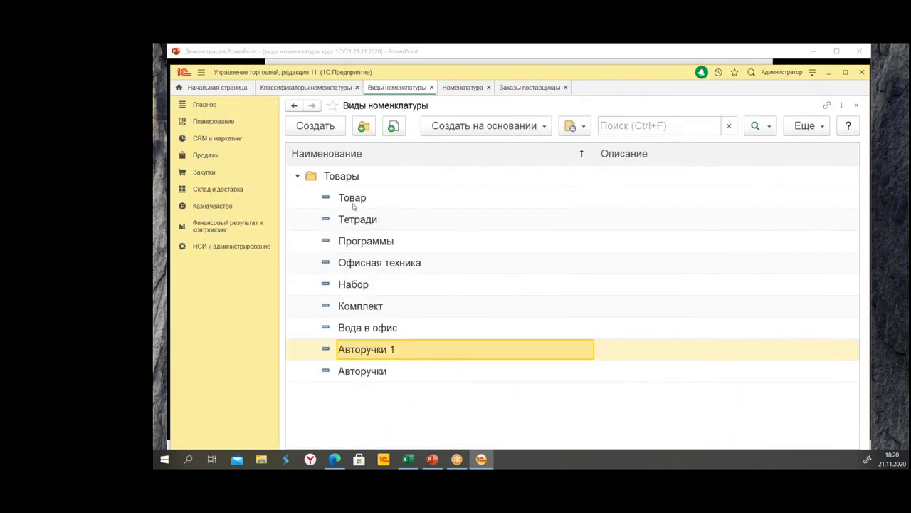
Start a new item kind named "Маркеры" in the group "Товары".
{"action": "left_click", "coordinate": [324, 127]}
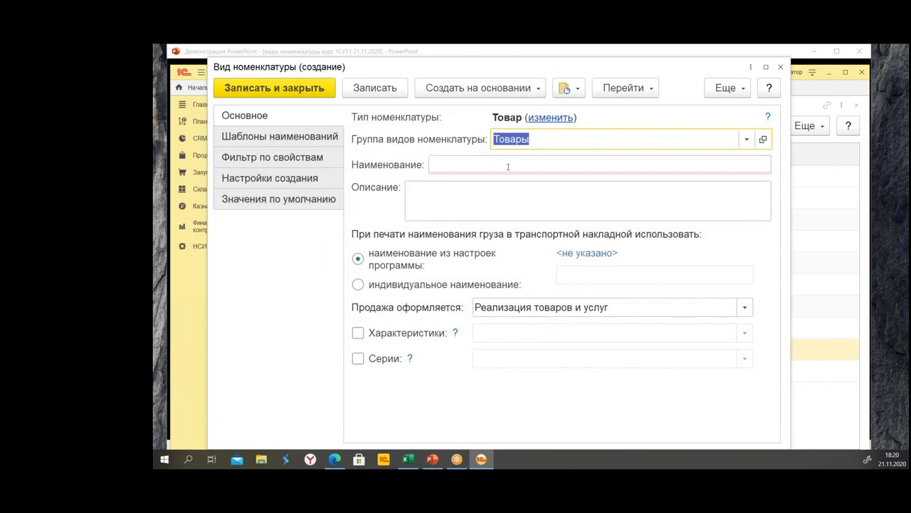
{"action": "left_click", "coordinate": [508, 166]}
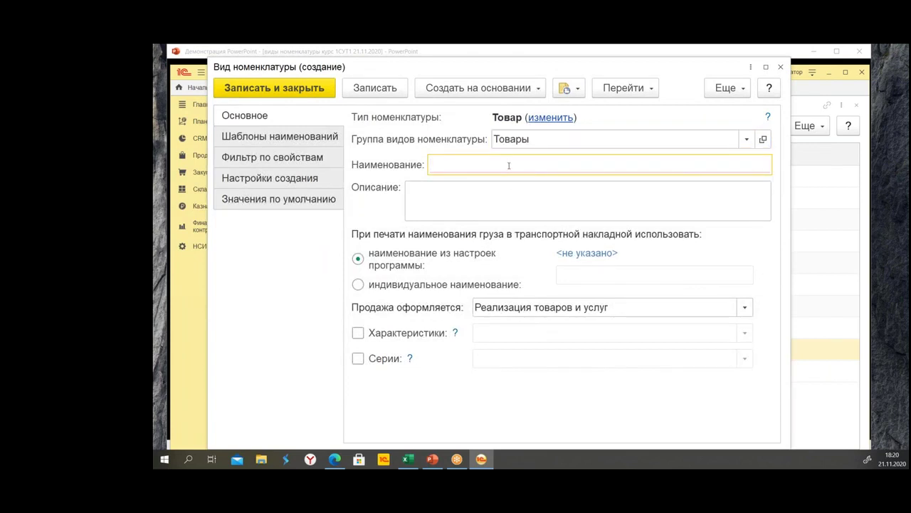
{"action": "type", "text": "М"}
{"action": "type", "text": "ап"}
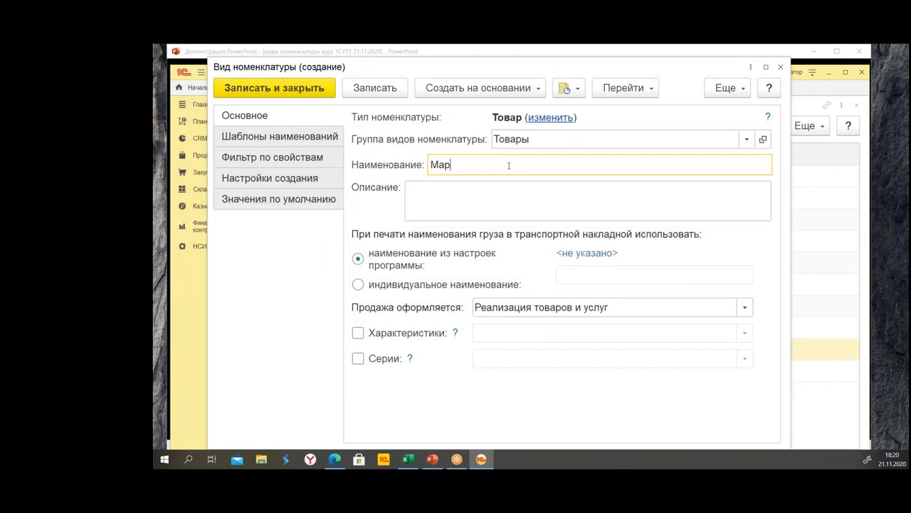
{"action": "type", "text": "керы"}
Enable characteristics for the new kind "Маркеры" with the option "Общие с другими видами номенклатуры", choosing "Авторучки" as the source kind.
{"action": "left_click", "coordinate": [391, 335]}
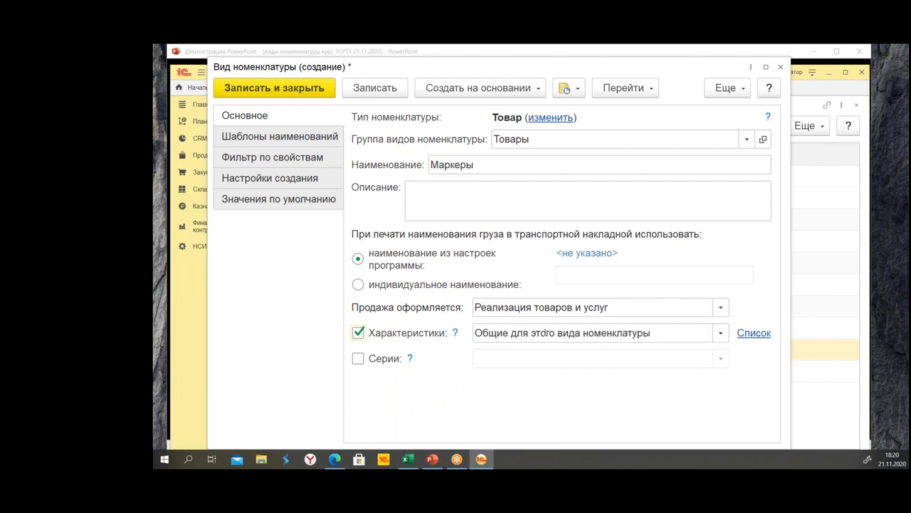
{"action": "left_click", "coordinate": [721, 333]}
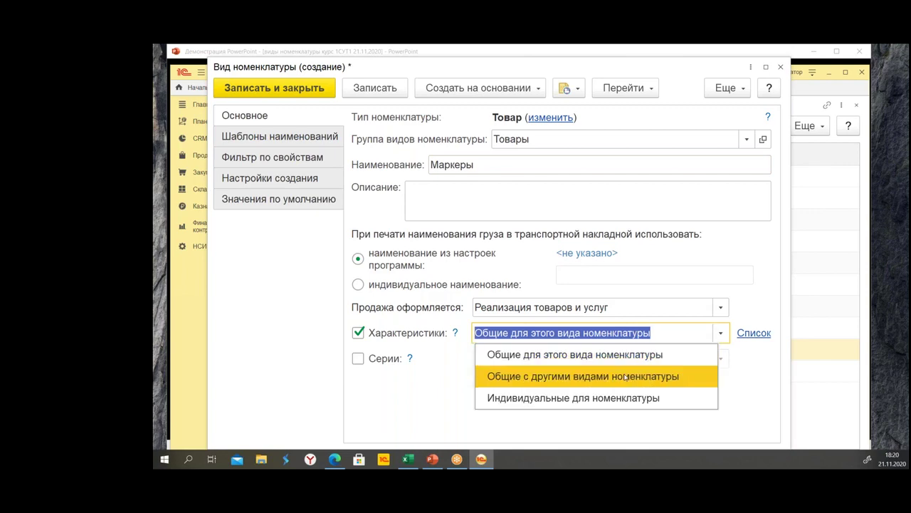
{"action": "key", "text": "Escape"}
{"action": "key", "text": "Down"}
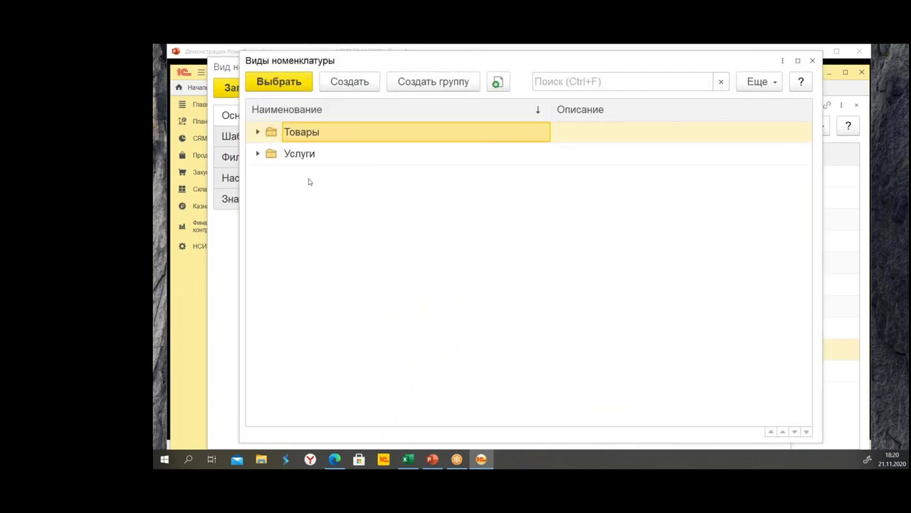
{"action": "left_click", "coordinate": [259, 133]}
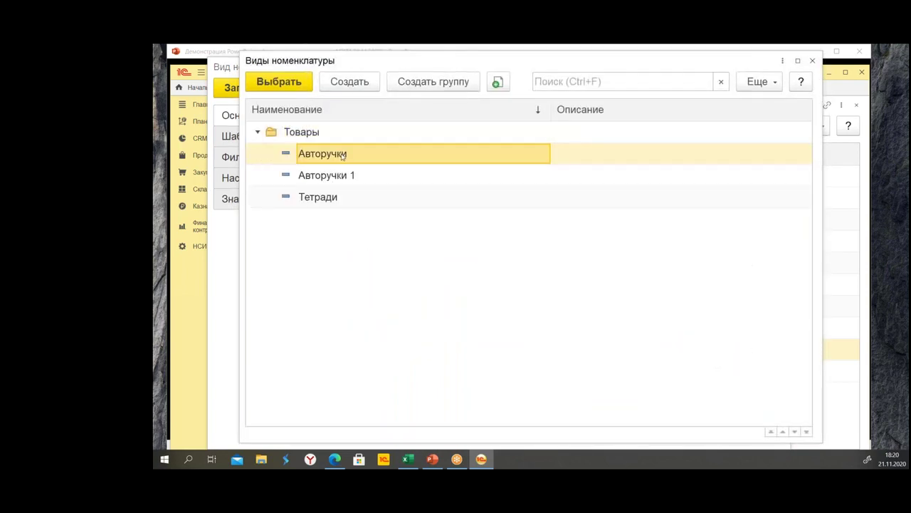
{"action": "double_click", "coordinate": [342, 155]}
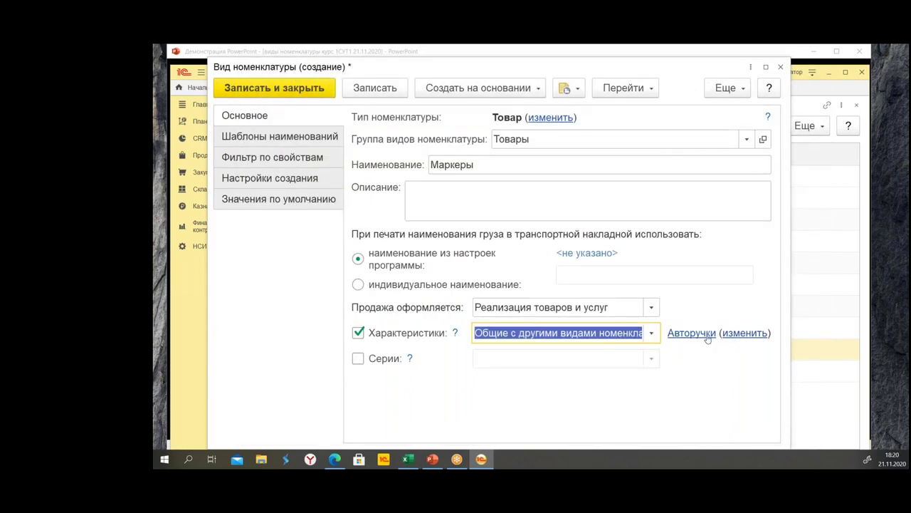
View the linked source kind "Авторучки" and the list for choosing a different source, closing both without changes.
{"action": "left_click", "coordinate": [705, 335]}
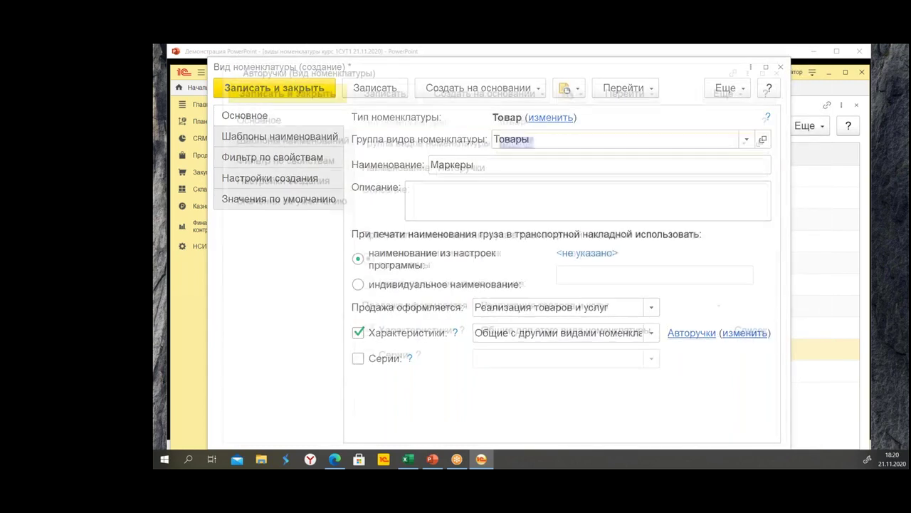
{"action": "left_click", "coordinate": [786, 67]}
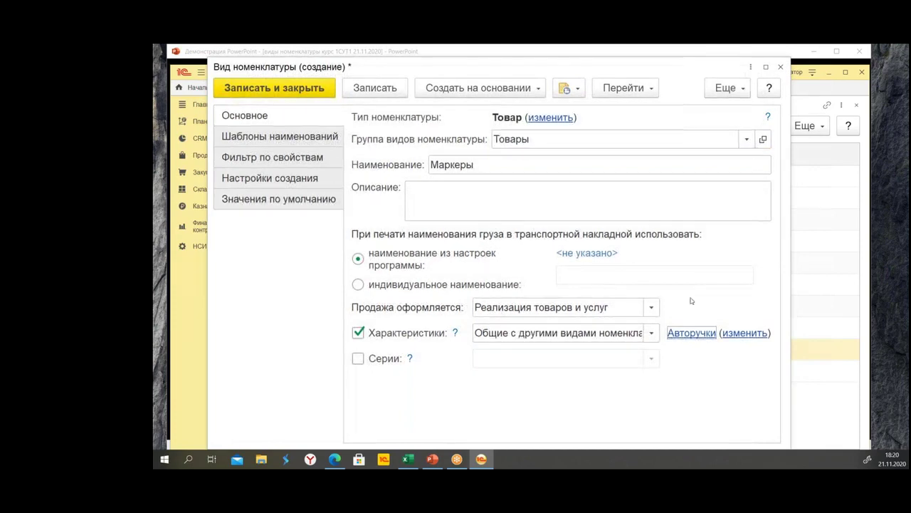
{"action": "left_click", "coordinate": [743, 333]}
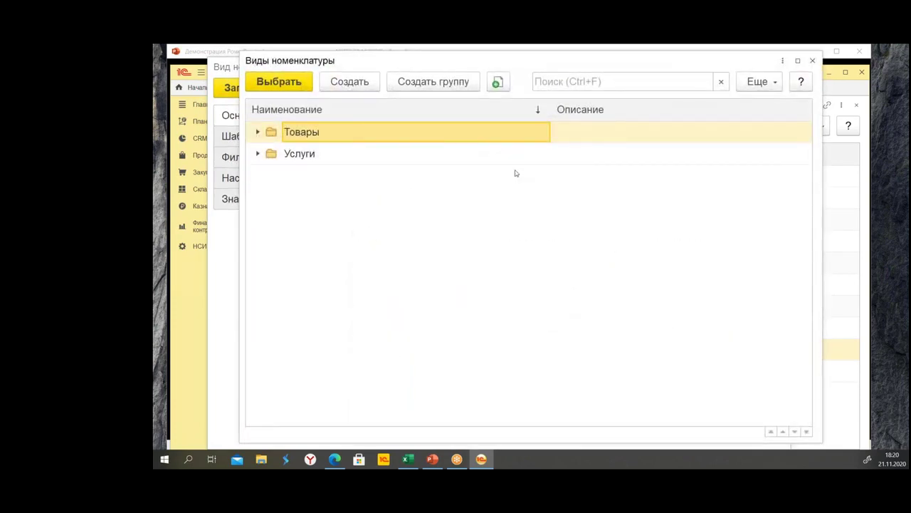
{"action": "left_click", "coordinate": [812, 61]}
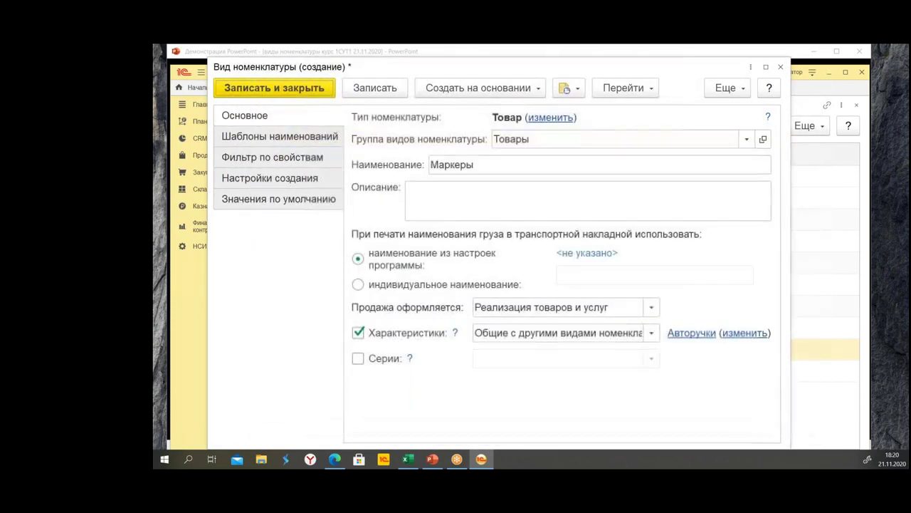
Review the usage options for characteristics and close the new item kind "Маркеры" without saving it.
{"action": "left_click", "coordinate": [656, 337]}
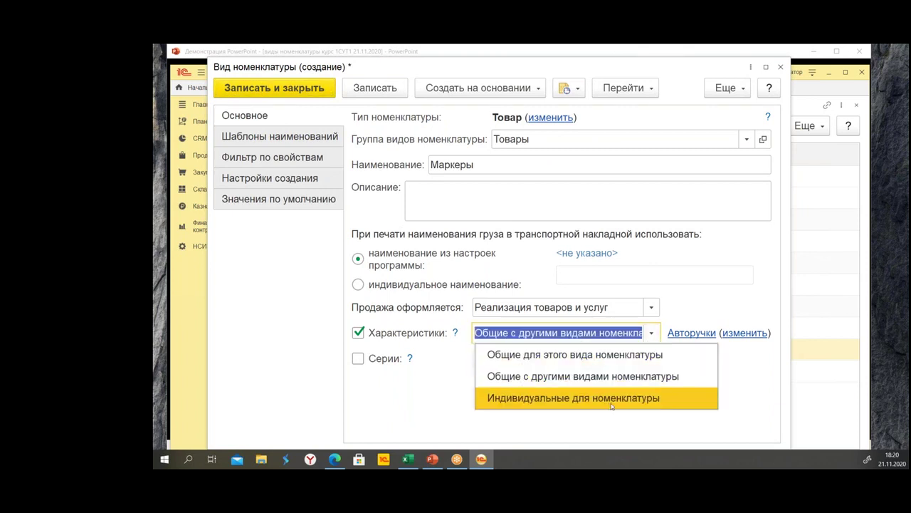
{"action": "left_click", "coordinate": [781, 69]}
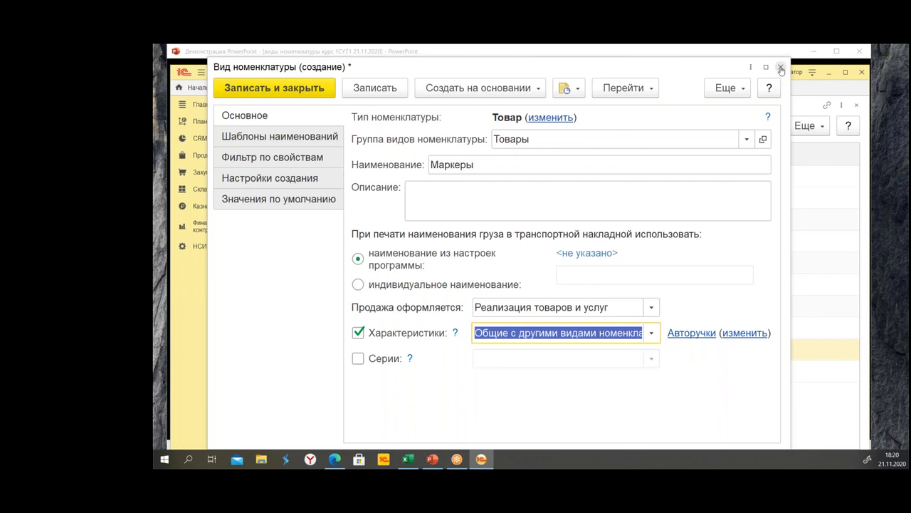
{"action": "left_click", "coordinate": [781, 69]}
{"action": "left_click", "coordinate": [547, 291]}
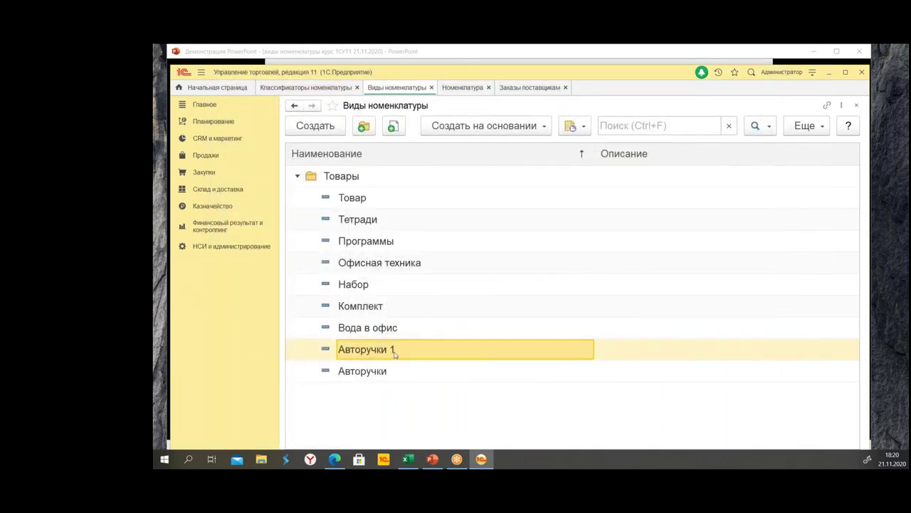
Open the item kind "Авторучки 1" and allow editing of its locked attributes.
{"action": "double_click", "coordinate": [393, 344]}
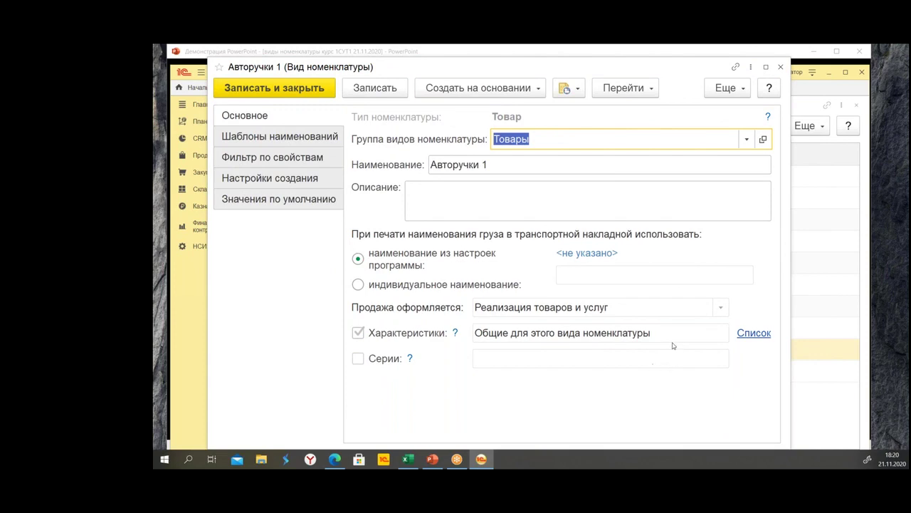
{"action": "left_click", "coordinate": [728, 88]}
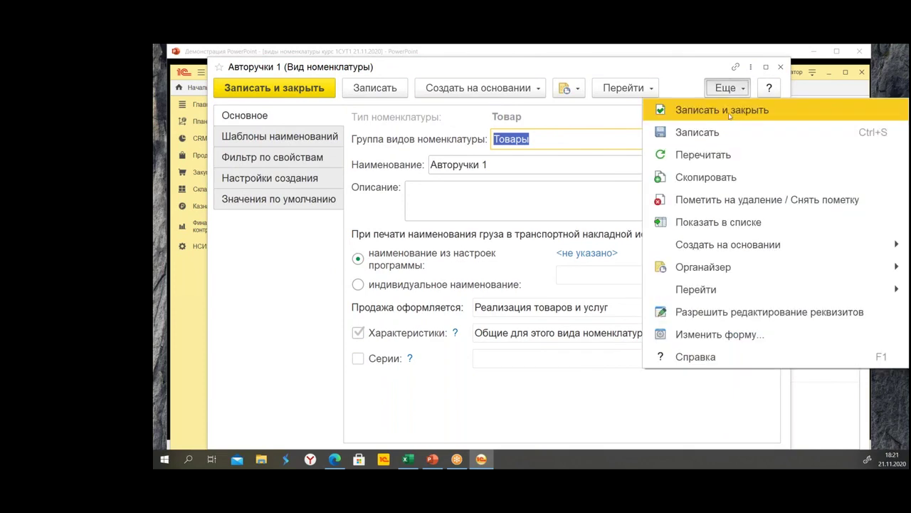
{"action": "left_click", "coordinate": [745, 311]}
{"action": "left_click", "coordinate": [427, 151]}
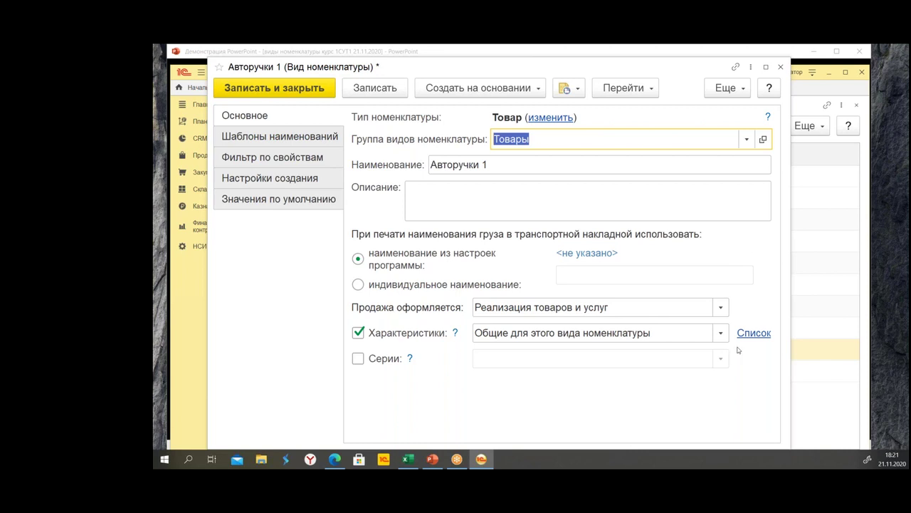
Switch the characteristics of "Авторучки 1" to "Индивидуальные для номенклатуры" and back to "Общие для этого вида номенклатуры".
{"action": "left_click", "coordinate": [720, 332]}
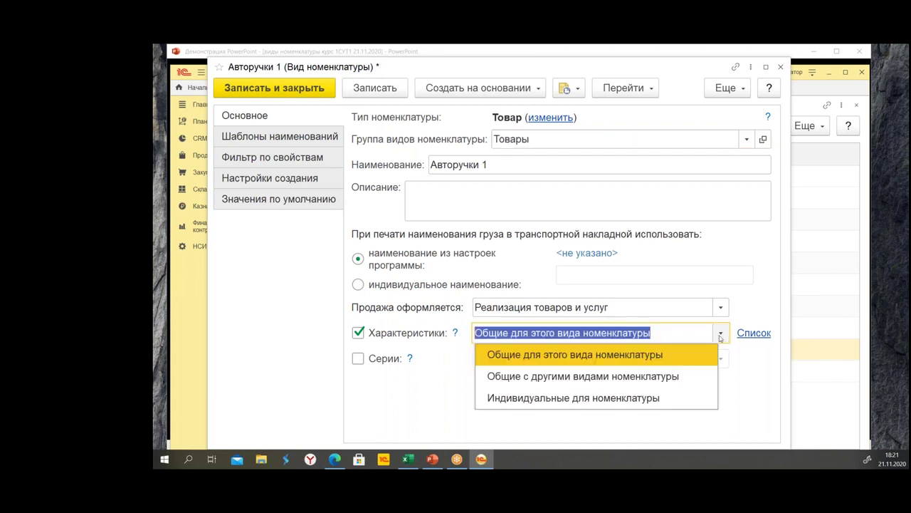
{"action": "left_click", "coordinate": [668, 400]}
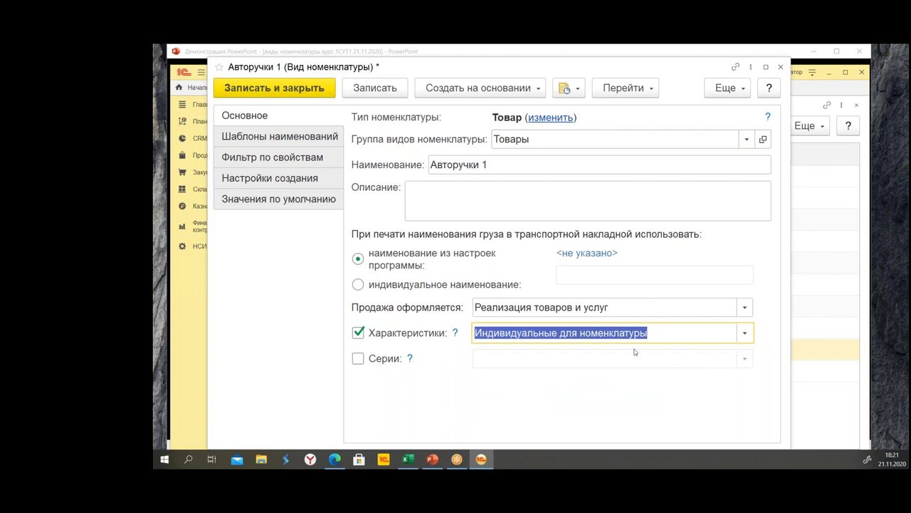
{"action": "left_click", "coordinate": [744, 334]}
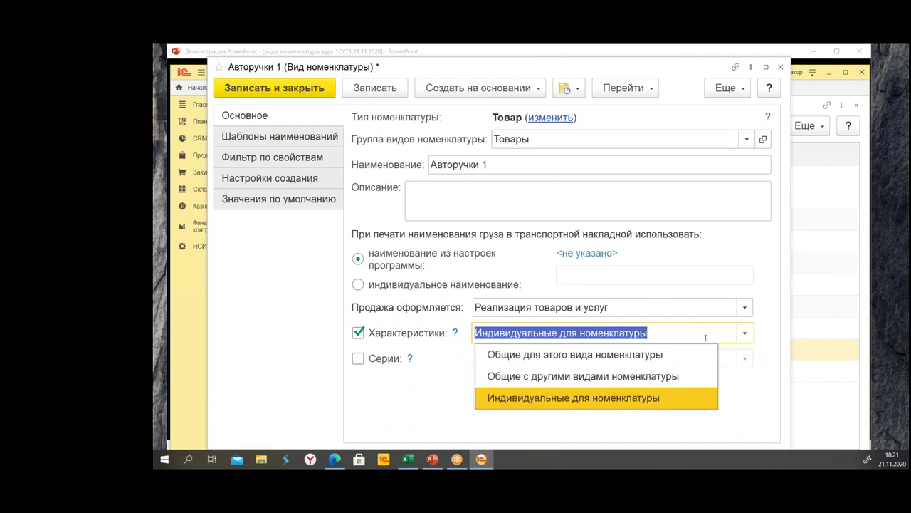
{"action": "left_click", "coordinate": [646, 354]}
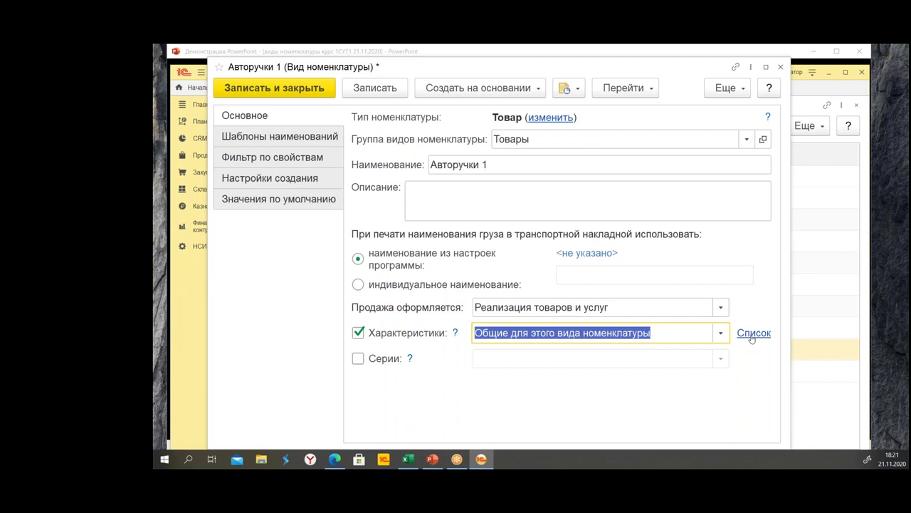
Save the item kind and add the characteristic "красная" to its common list, using the working name for printing as well.
{"action": "left_click", "coordinate": [396, 92]}
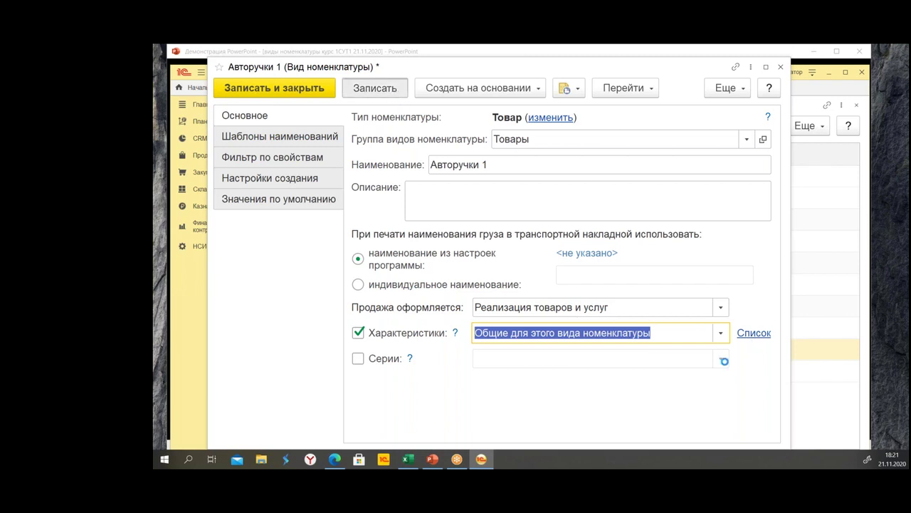
{"action": "left_click", "coordinate": [753, 334]}
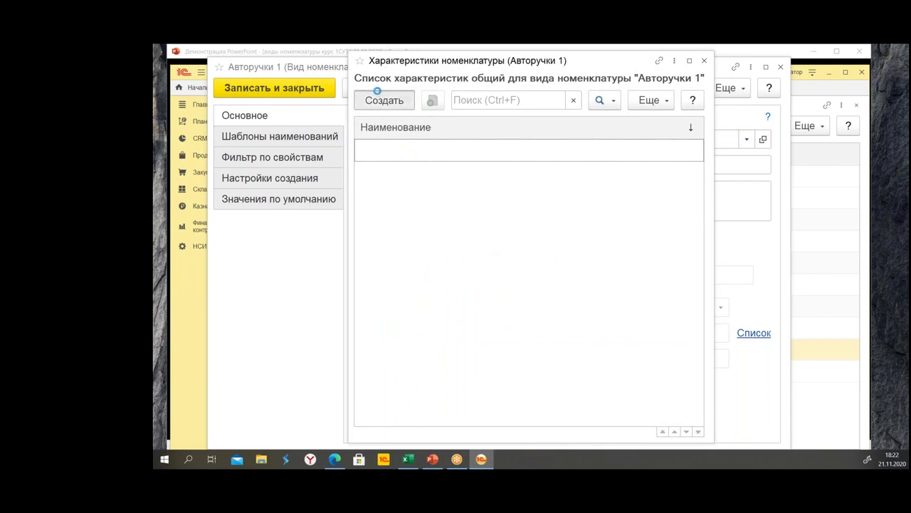
{"action": "left_click", "coordinate": [375, 94]}
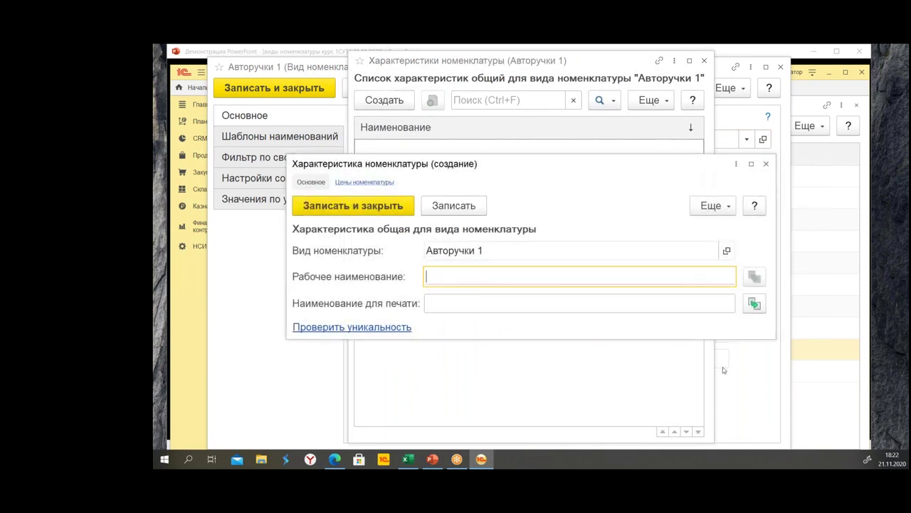
{"action": "type", "text": "к"}
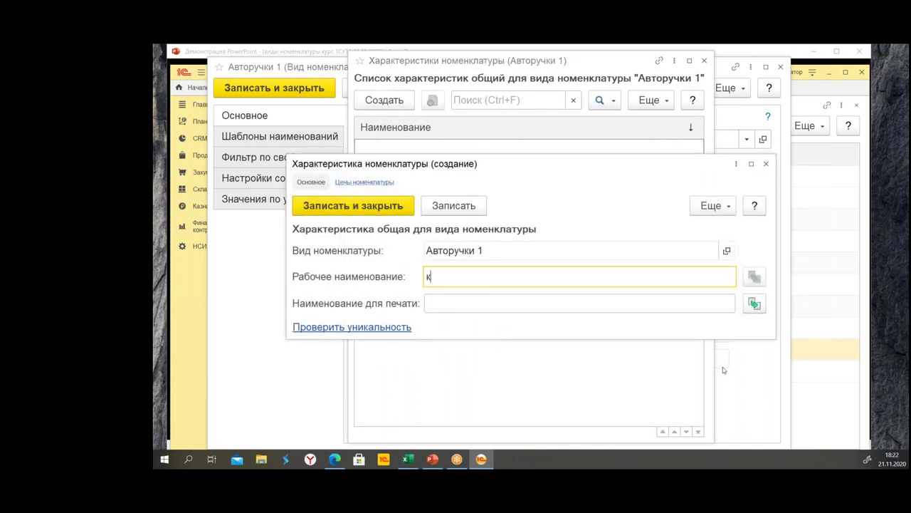
{"action": "type", "text": "расная"}
{"action": "left_click", "coordinate": [756, 305]}
{"action": "left_click", "coordinate": [385, 208]}
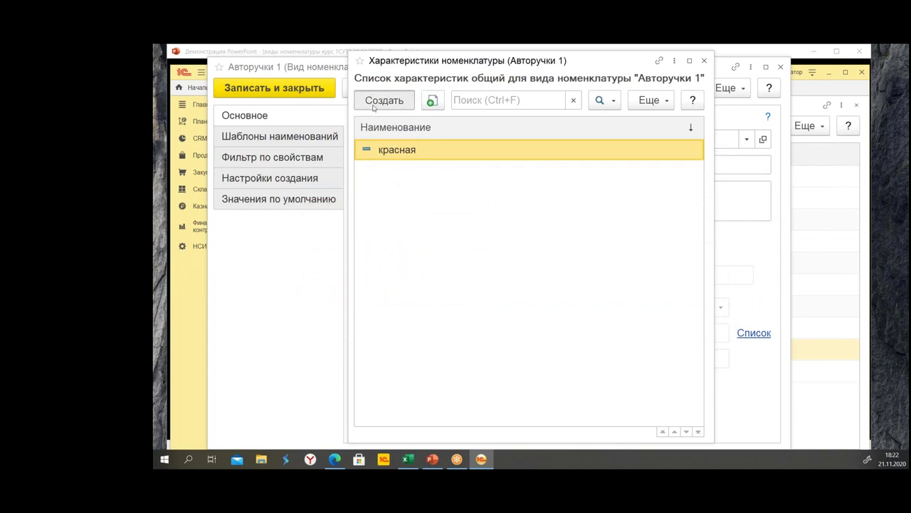
Add the characteristics "синяя" and "черная" to the common list of "Авторучки 1", each with its working name copied for printing.
{"action": "left_click", "coordinate": [373, 107]}
{"action": "type", "text": "синяя"}
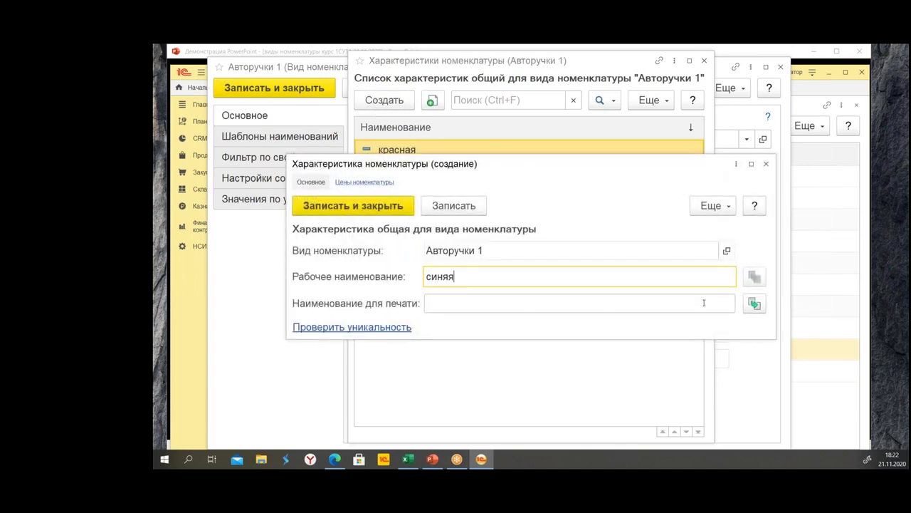
{"action": "left_click", "coordinate": [756, 304]}
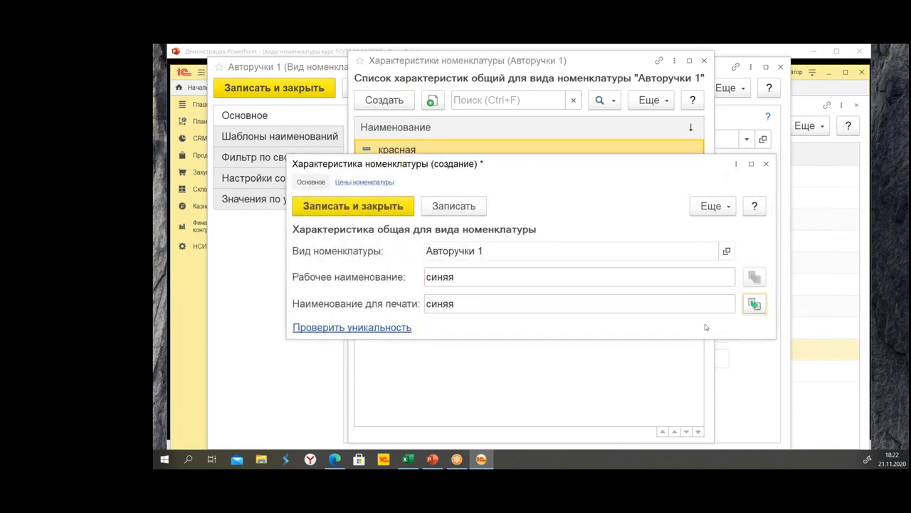
{"action": "left_click", "coordinate": [375, 207]}
{"action": "key", "text": "Insert"}
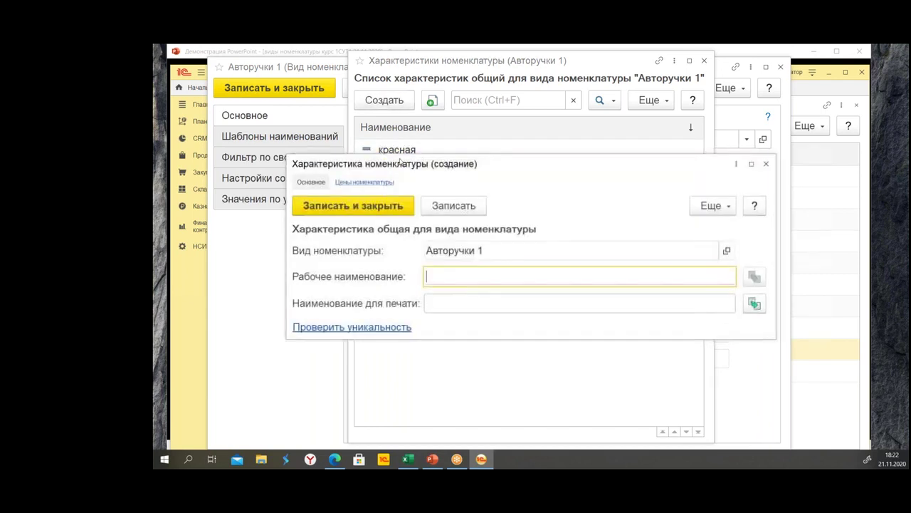
{"action": "type", "text": "черная"}
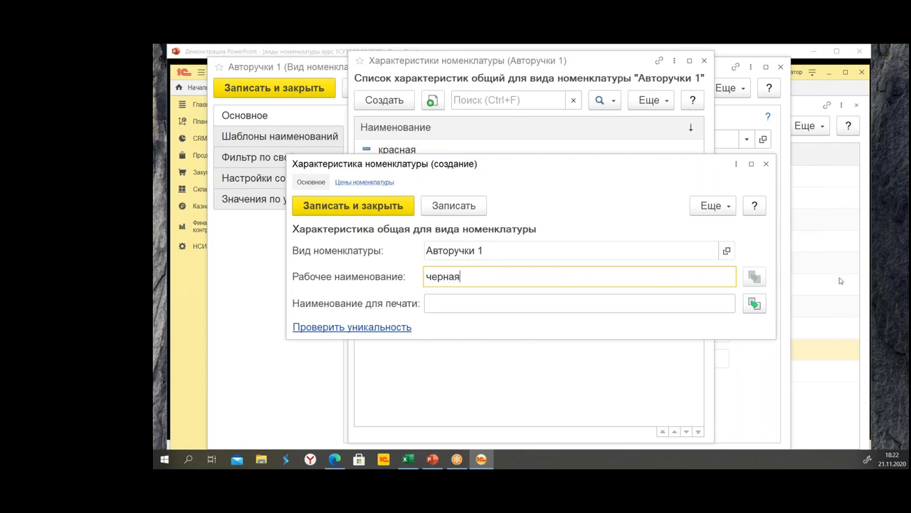
{"action": "left_click", "coordinate": [756, 304]}
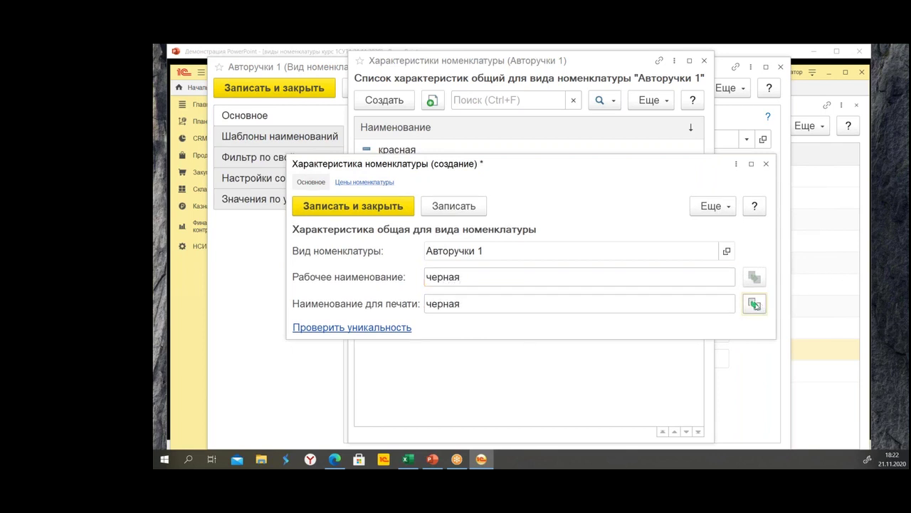
{"action": "left_click", "coordinate": [346, 208]}
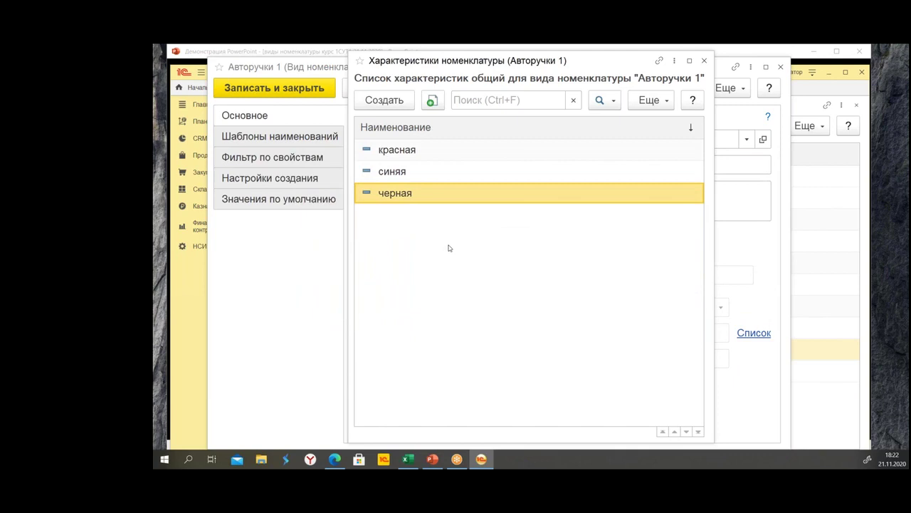
Add the characteristic "зеленая" with the same name for printing and return from the characteristics list to the item kind.
{"action": "left_click", "coordinate": [388, 100]}
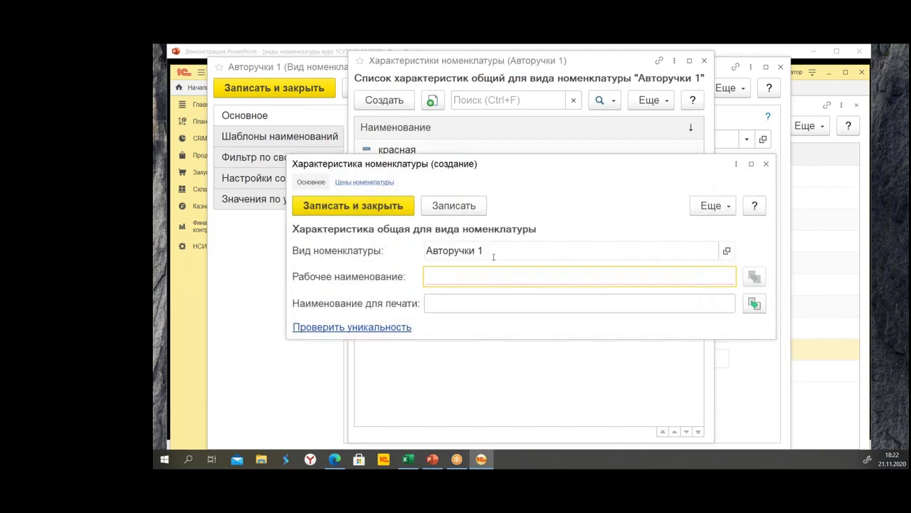
{"action": "type", "text": "з"}
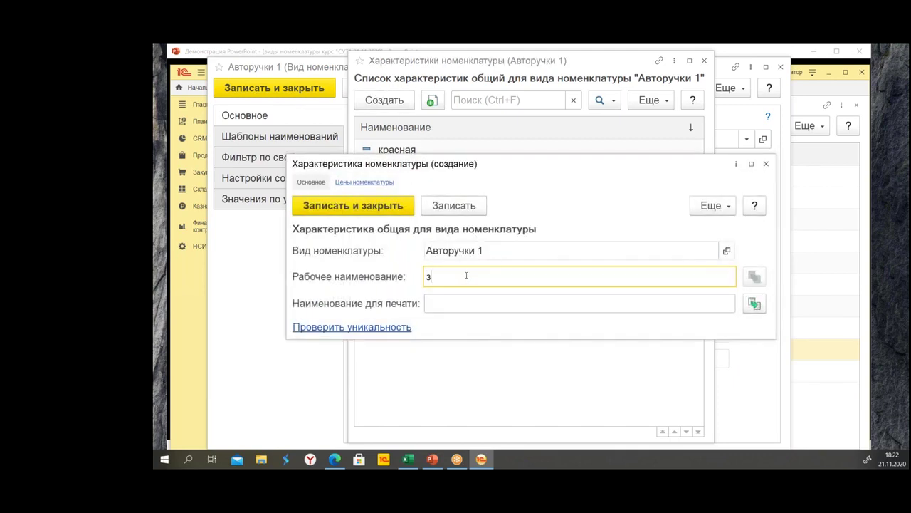
{"action": "type", "text": "еленая"}
{"action": "left_click", "coordinate": [754, 304]}
{"action": "left_click", "coordinate": [338, 208]}
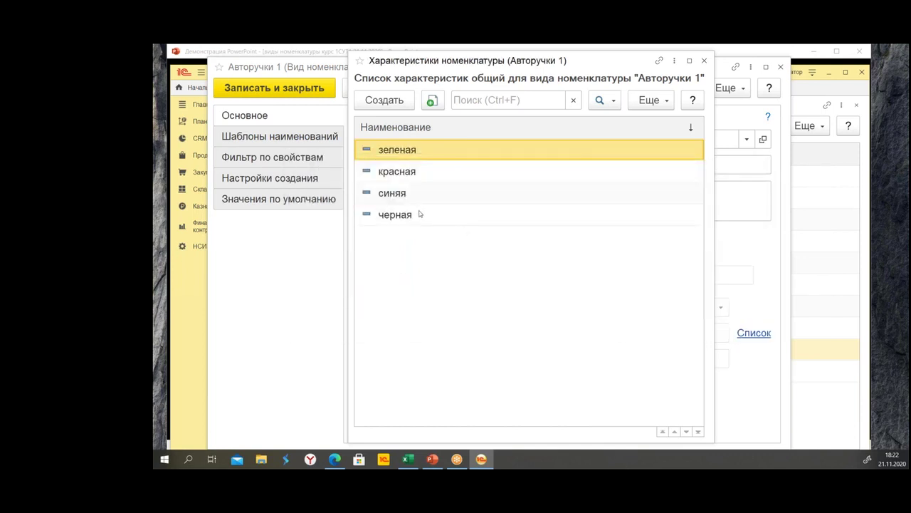
{"action": "left_click", "coordinate": [704, 61]}
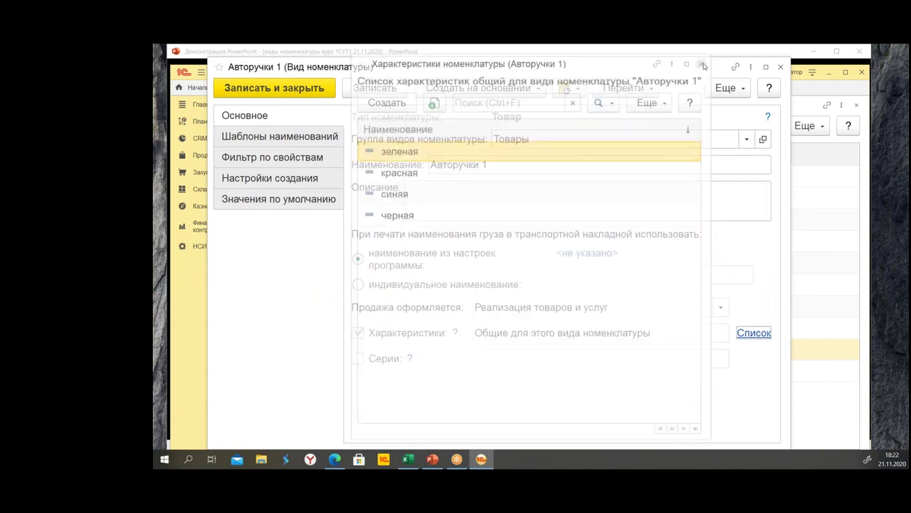
{"action": "left_click", "coordinate": [613, 333]}
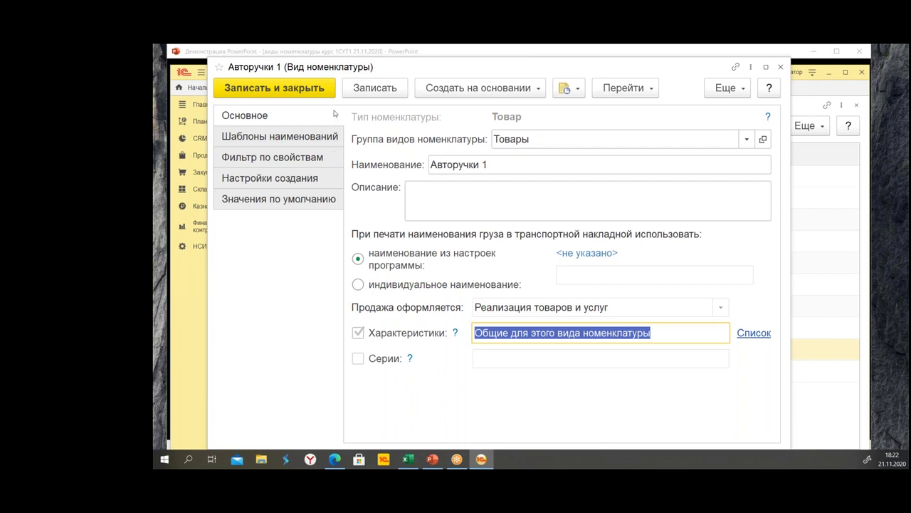
Save and close the item kind, and start a nomenclature item of kind "Авторучки 1" with the working name "Ручка чернильная".
{"action": "left_click", "coordinate": [299, 89]}
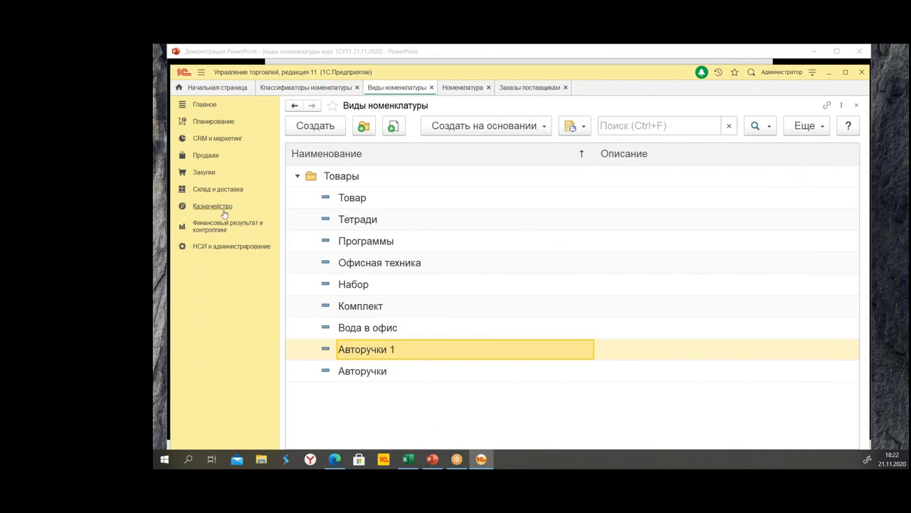
{"action": "left_click", "coordinate": [217, 249]}
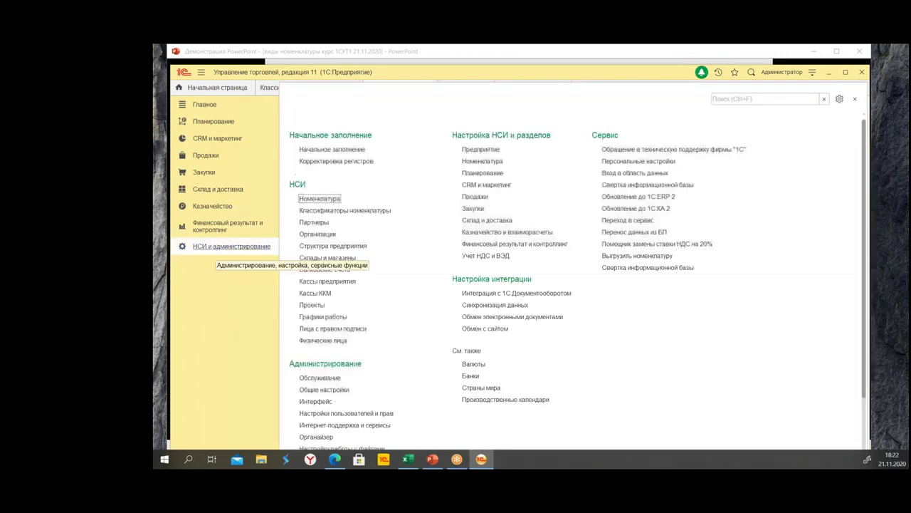
{"action": "left_click", "coordinate": [320, 199]}
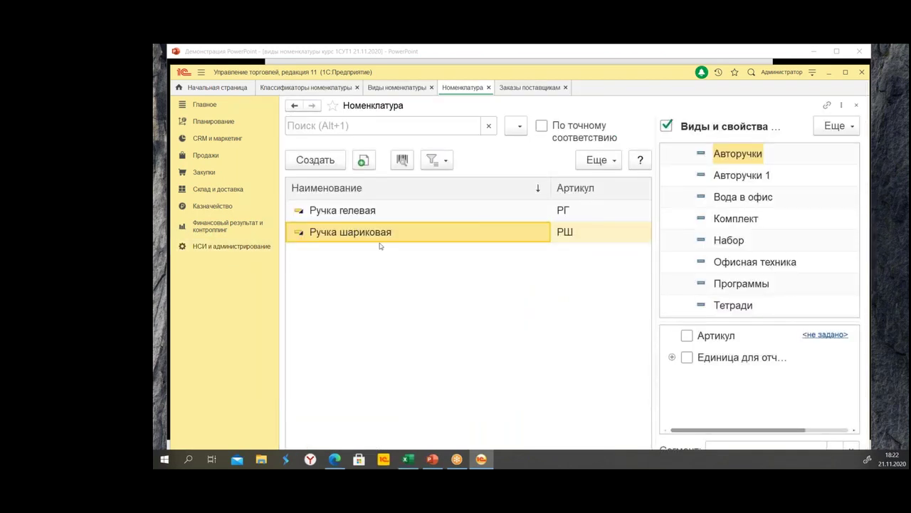
{"action": "left_click", "coordinate": [728, 176]}
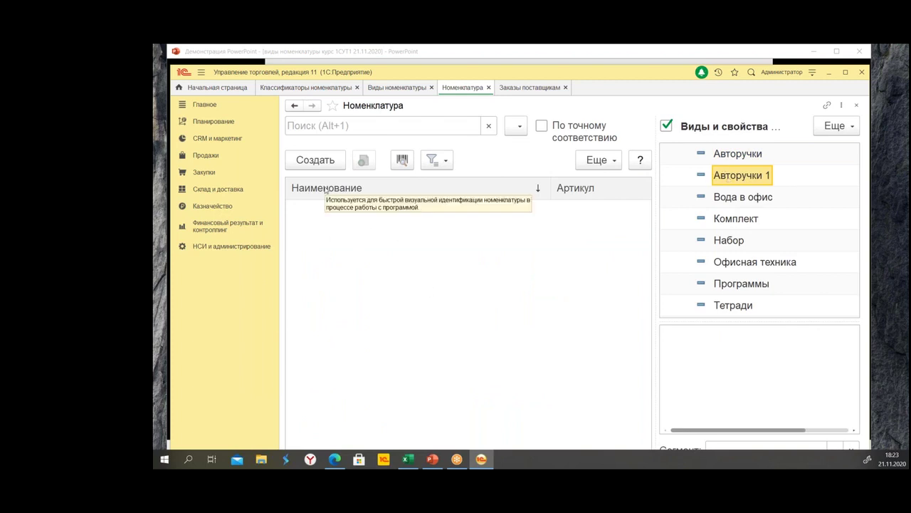
{"action": "left_click", "coordinate": [320, 159]}
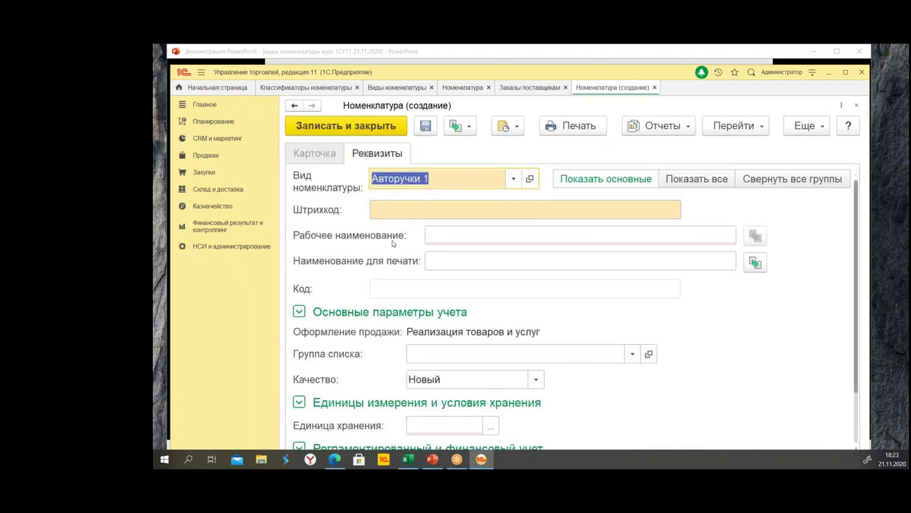
{"action": "left_click", "coordinate": [513, 179]}
{"action": "left_click", "coordinate": [477, 204]}
{"action": "left_click", "coordinate": [463, 230]}
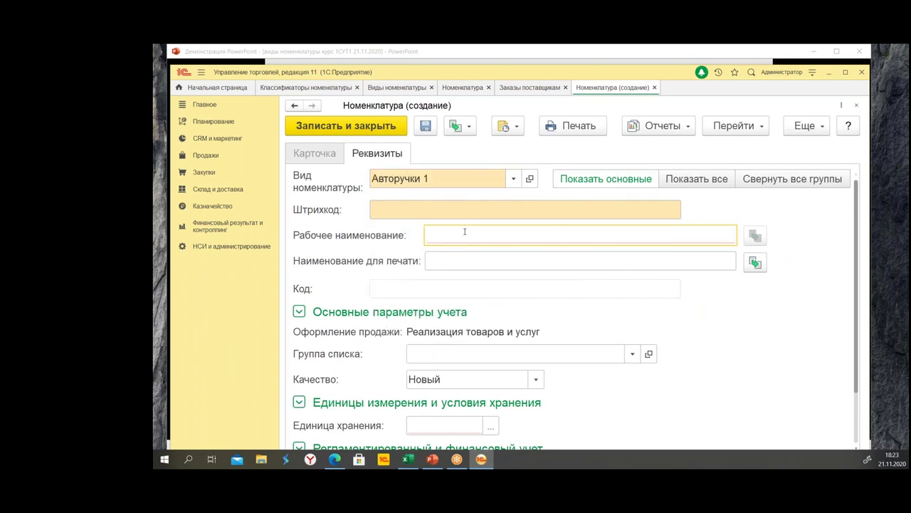
{"action": "type", "text": "Ручка "}
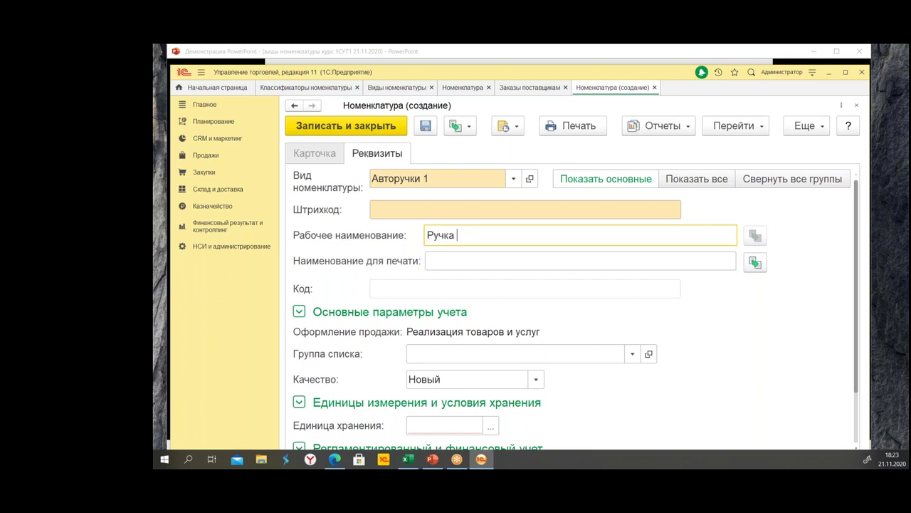
{"action": "type", "text": "чернильная"}
Show all attributes of the new item and try to save it while opening its characteristics list.
{"action": "left_click", "coordinate": [691, 181]}
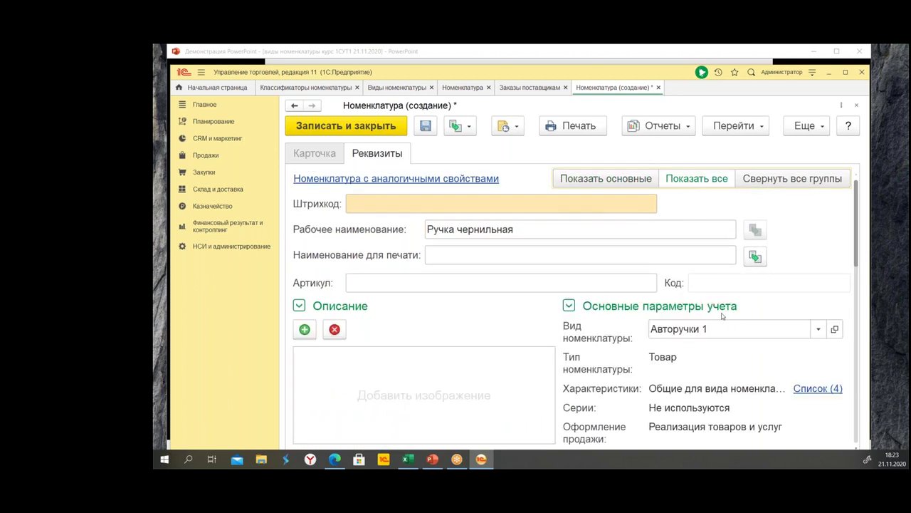
{"action": "scroll", "coordinate": [638, 313], "scroll_direction": "down", "scroll_amount": 3}
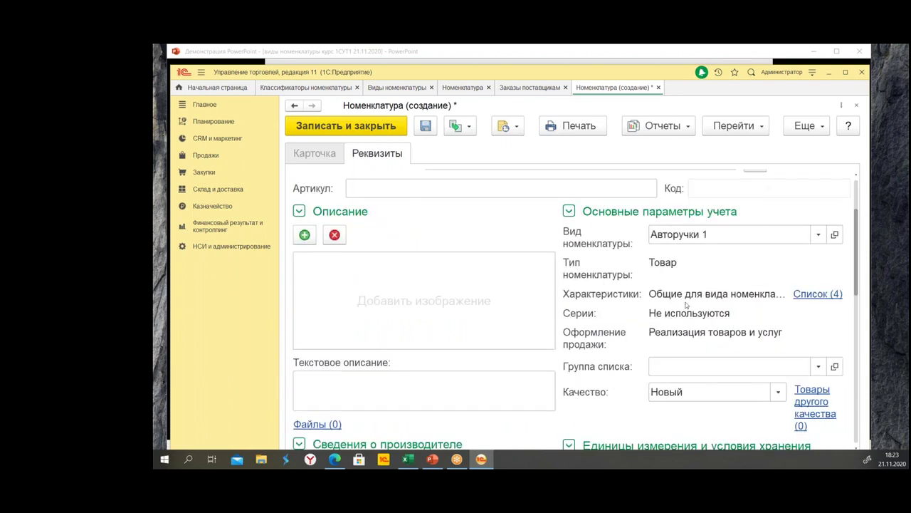
{"action": "left_click", "coordinate": [810, 296]}
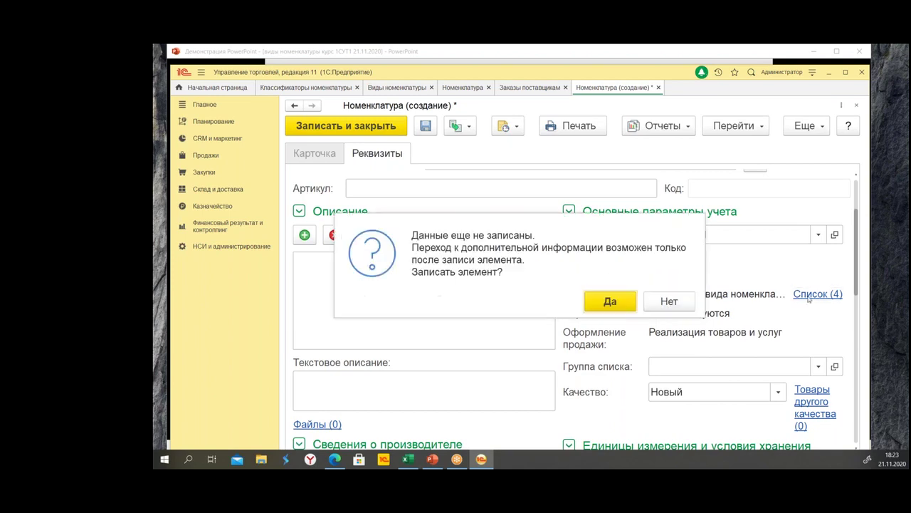
{"action": "left_click", "coordinate": [627, 293]}
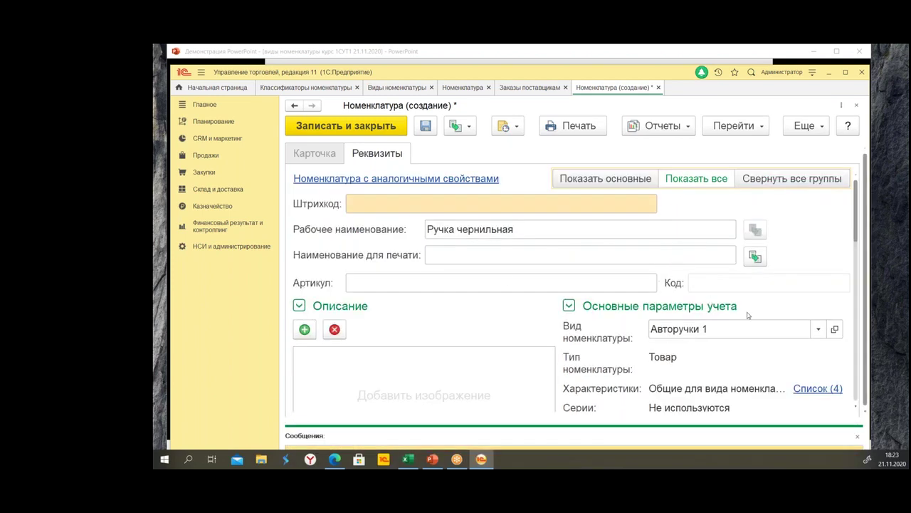
{"action": "scroll", "coordinate": [744, 315], "scroll_direction": "down", "scroll_amount": 3}
{"action": "left_click", "coordinate": [819, 229]}
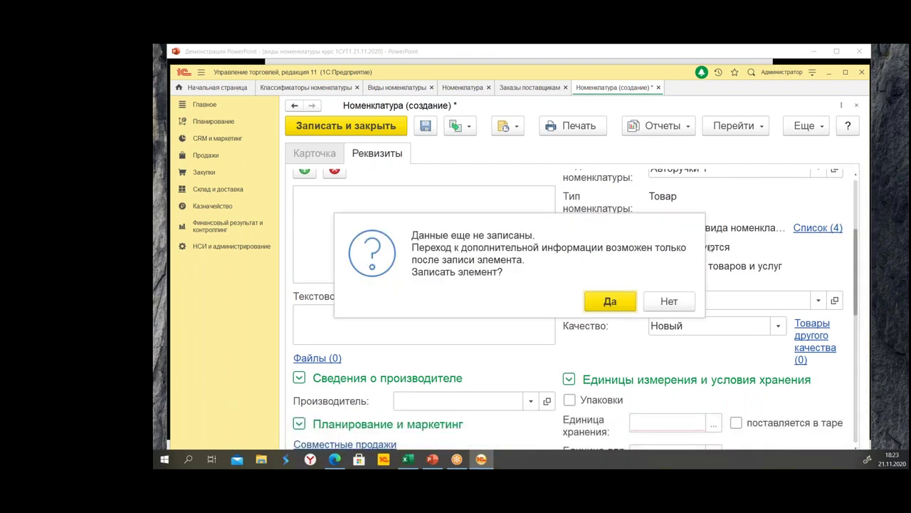
{"action": "left_click", "coordinate": [606, 300]}
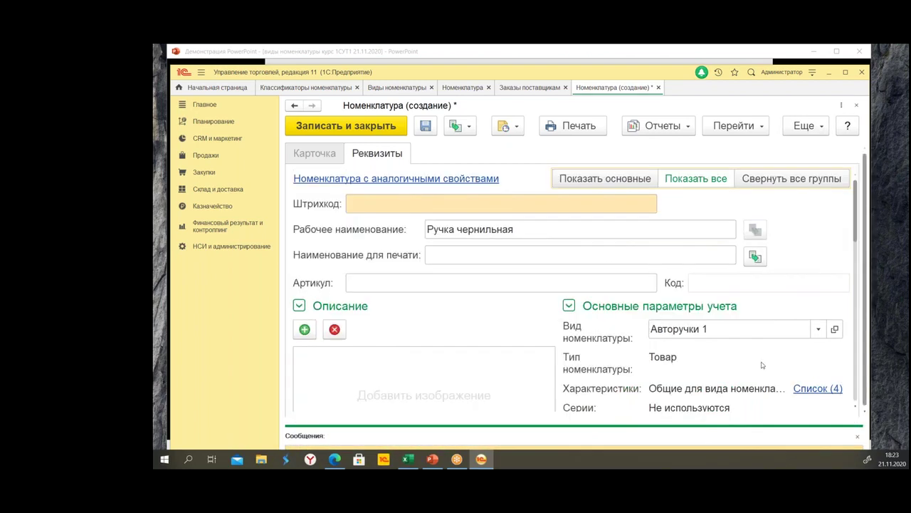
{"action": "scroll", "coordinate": [692, 400], "scroll_direction": "down", "scroll_amount": 5}
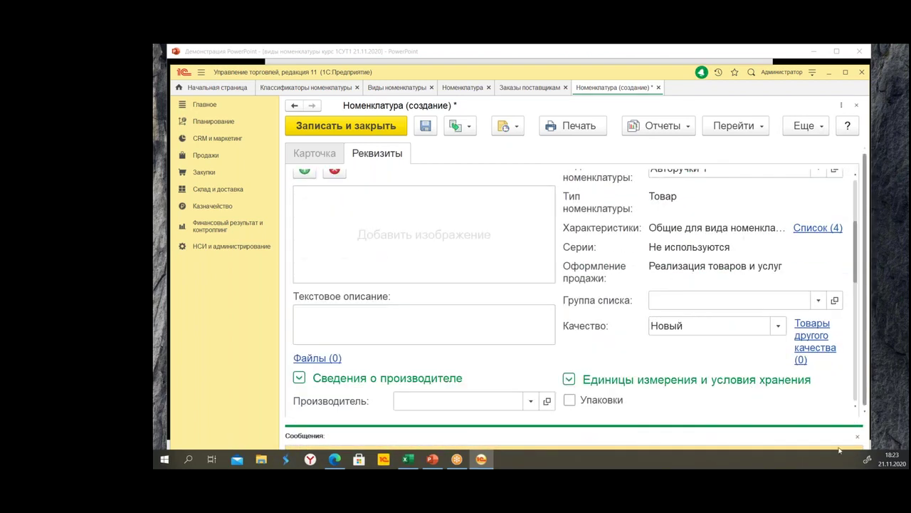
{"action": "left_click", "coordinate": [857, 436]}
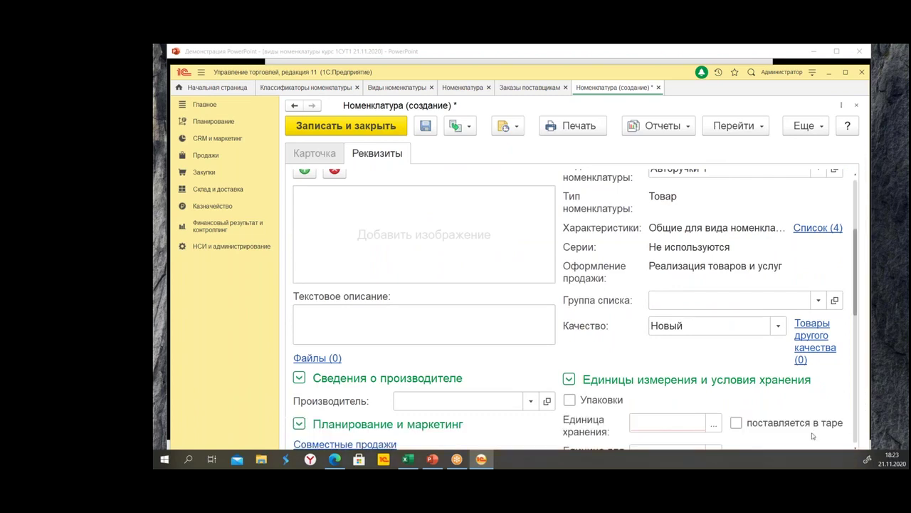
Set the storage unit of "Ручка чернильная" to "шт".
{"action": "left_click", "coordinate": [702, 419]}
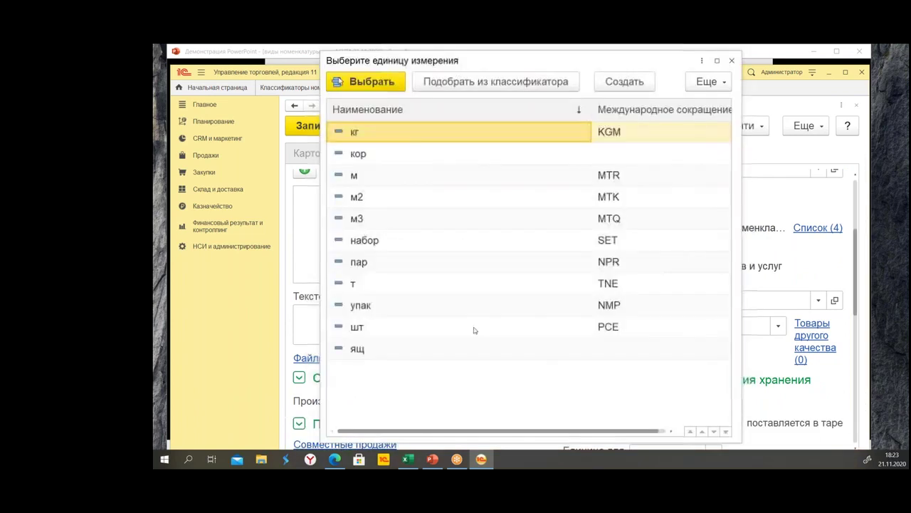
{"action": "left_click", "coordinate": [390, 331]}
{"action": "double_click", "coordinate": [391, 326]}
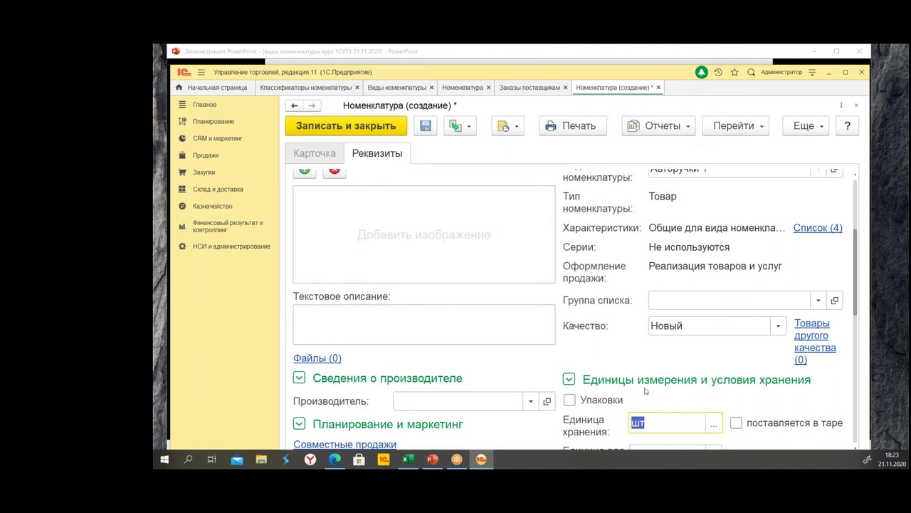
Save the item, check the characteristics list it shares with its item kind, and return to the item card.
{"action": "scroll", "coordinate": [663, 377], "scroll_direction": "down", "scroll_amount": 3}
{"action": "scroll", "coordinate": [815, 358], "scroll_direction": "up", "scroll_amount": 8}
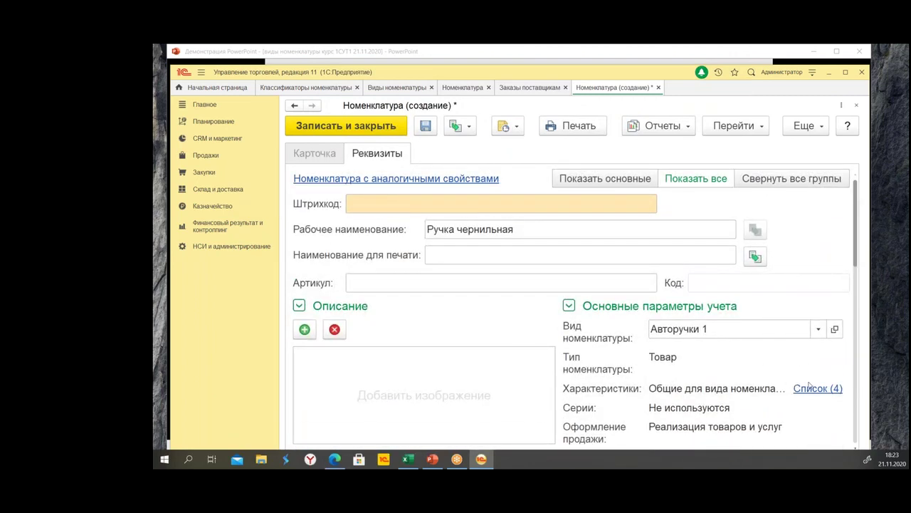
{"action": "left_click", "coordinate": [817, 388]}
{"action": "left_click", "coordinate": [610, 302]}
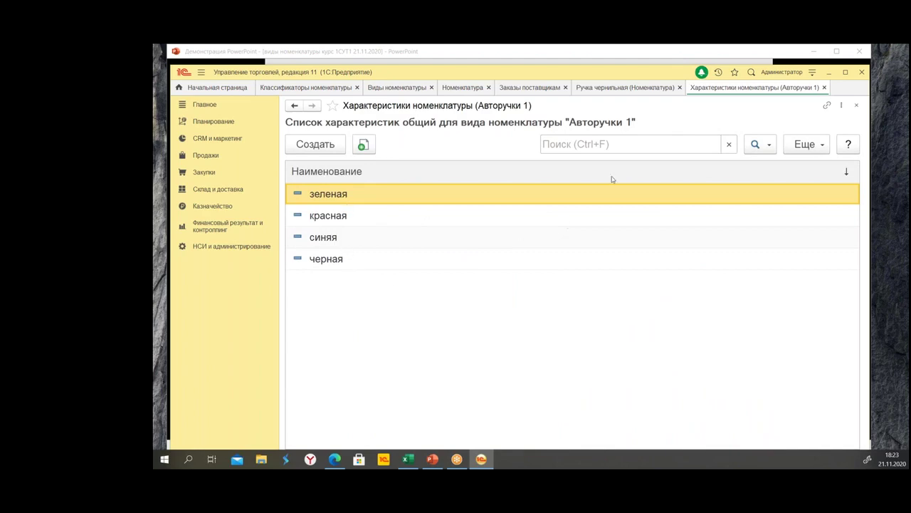
{"action": "left_click", "coordinate": [825, 86]}
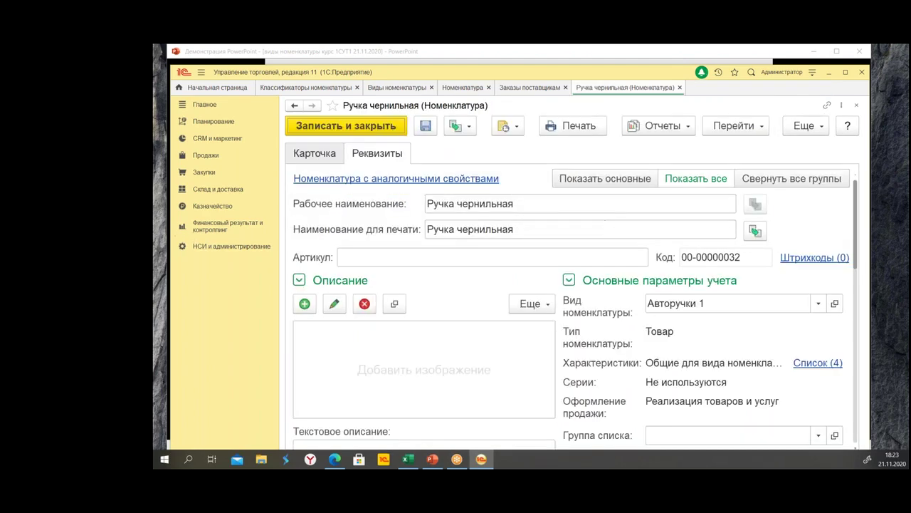
Create a new supplier order with "Сигма АО" as the supplier.
{"action": "left_click", "coordinate": [203, 174]}
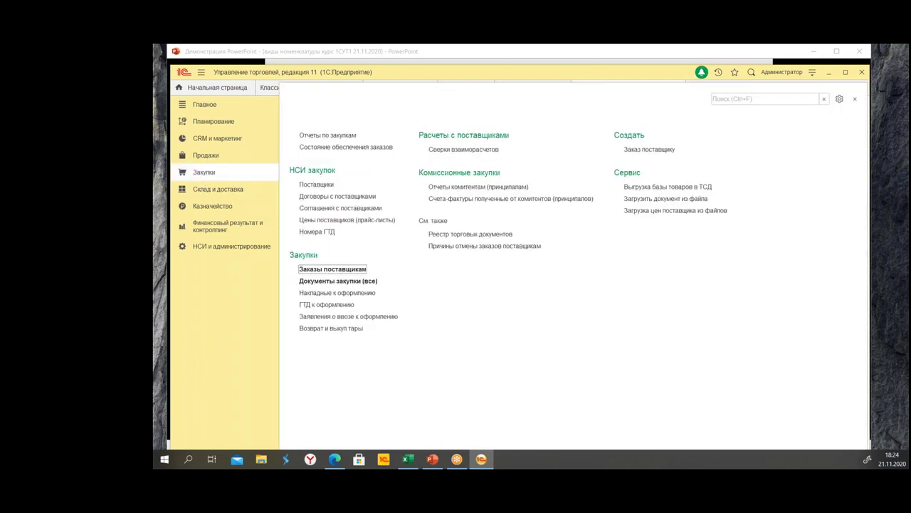
{"action": "left_click", "coordinate": [332, 270]}
{"action": "left_click", "coordinate": [324, 165]}
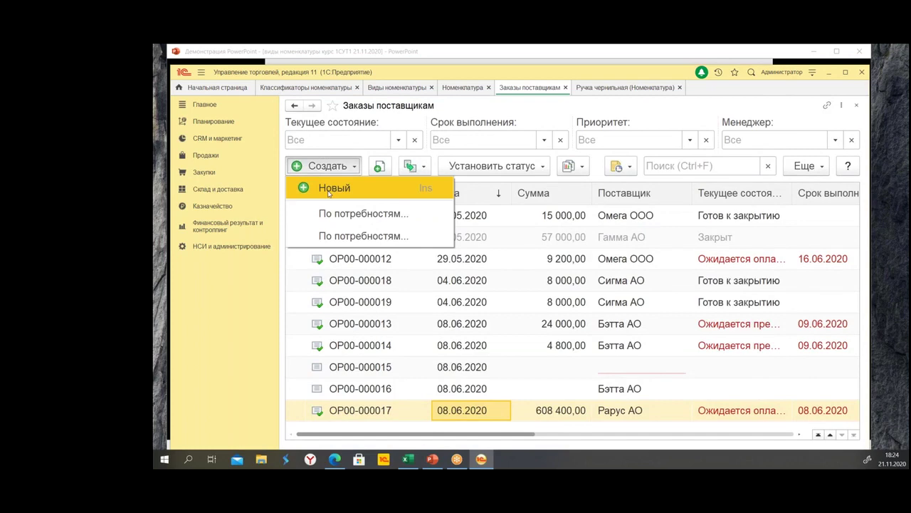
{"action": "left_click", "coordinate": [326, 189]}
{"action": "left_click", "coordinate": [375, 258]}
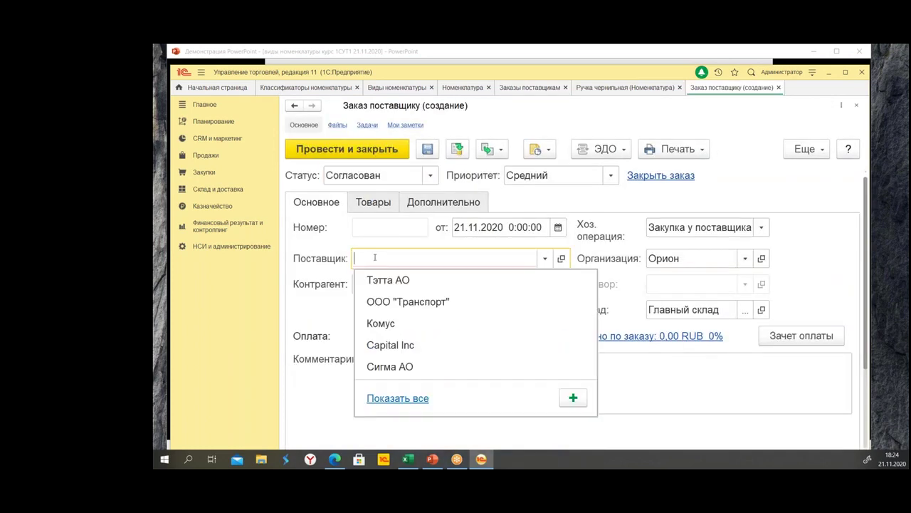
{"action": "left_click", "coordinate": [390, 366]}
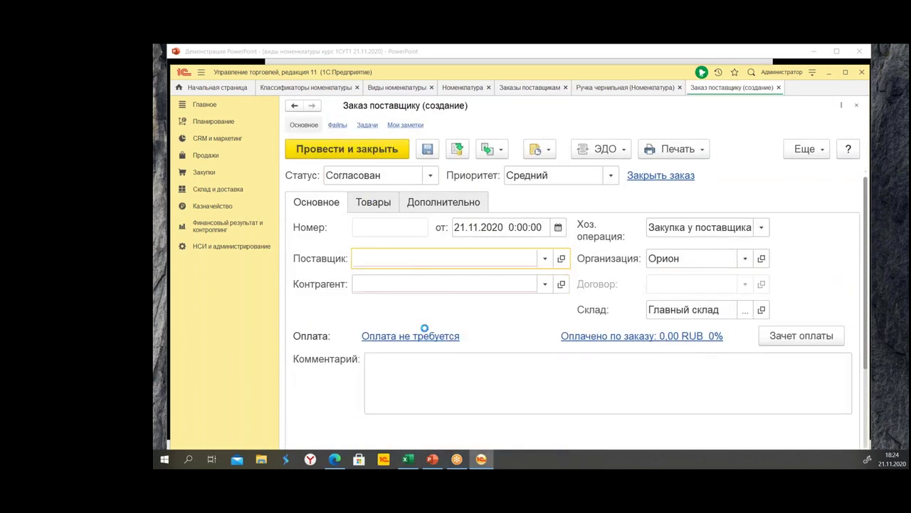
Add a goods line with the item "Ручка чернильная" to the supplier order.
{"action": "left_click", "coordinate": [365, 209]}
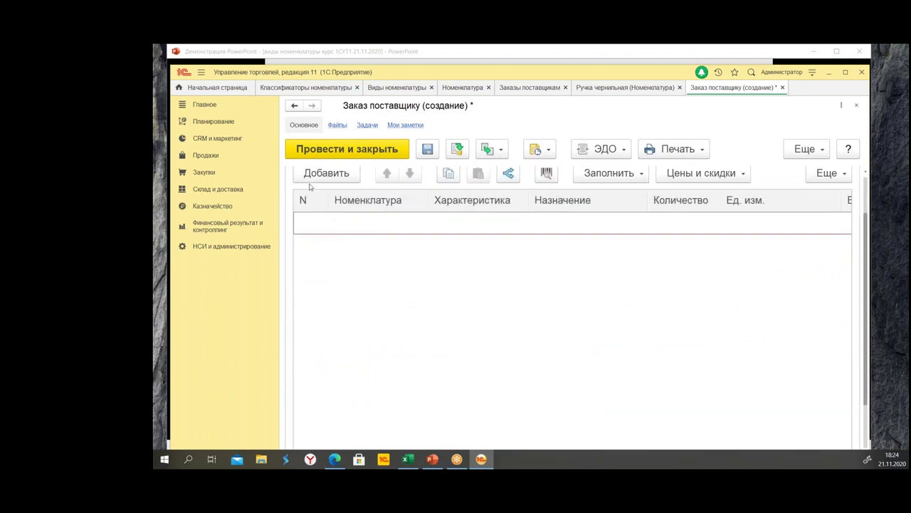
{"action": "left_click", "coordinate": [327, 228]}
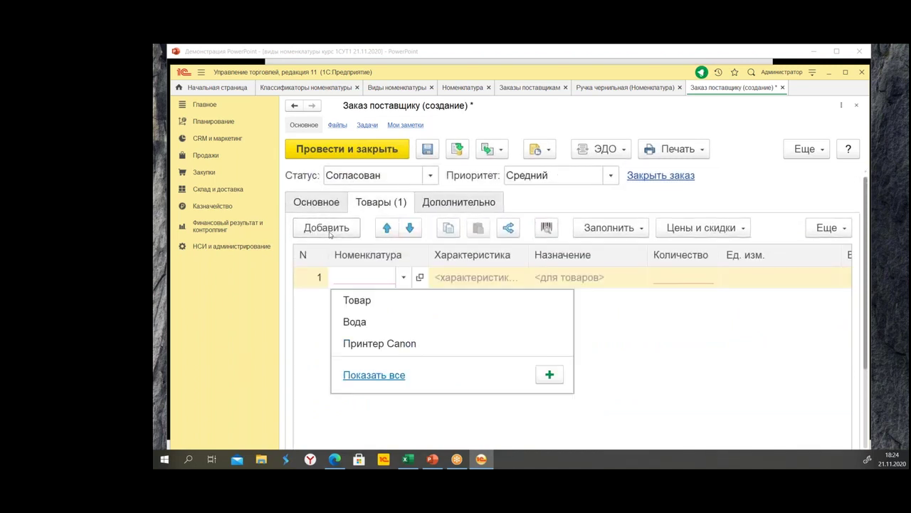
{"action": "type", "text": "п"}
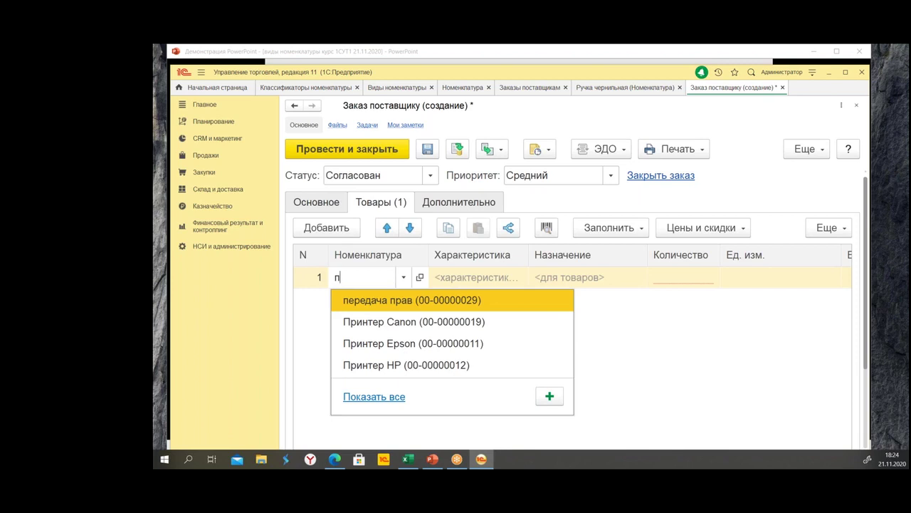
{"action": "key", "text": "BackSpace"}
{"action": "type", "text": "ру"}
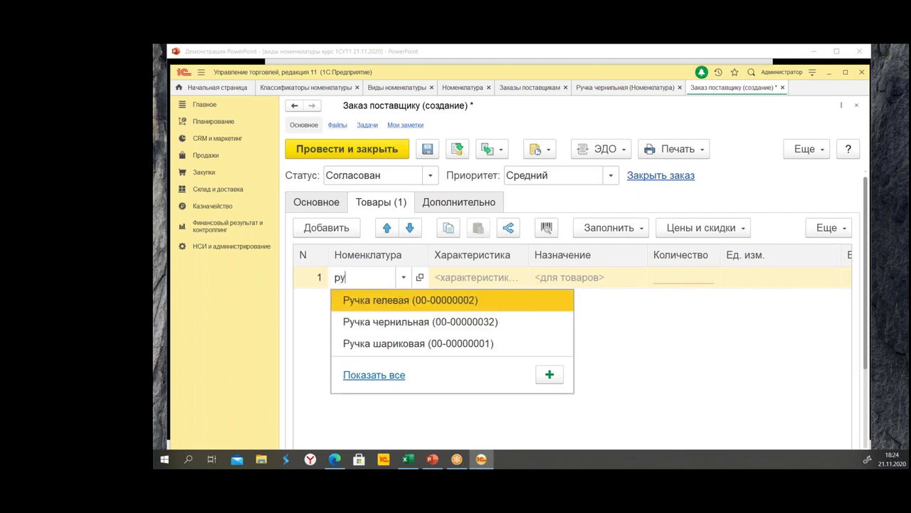
{"action": "key", "text": "Down"}
{"action": "key", "text": "Return"}
Choose the characteristic "красная" for the order line, and close the supplier order without saving it.
{"action": "left_click", "coordinate": [459, 280]}
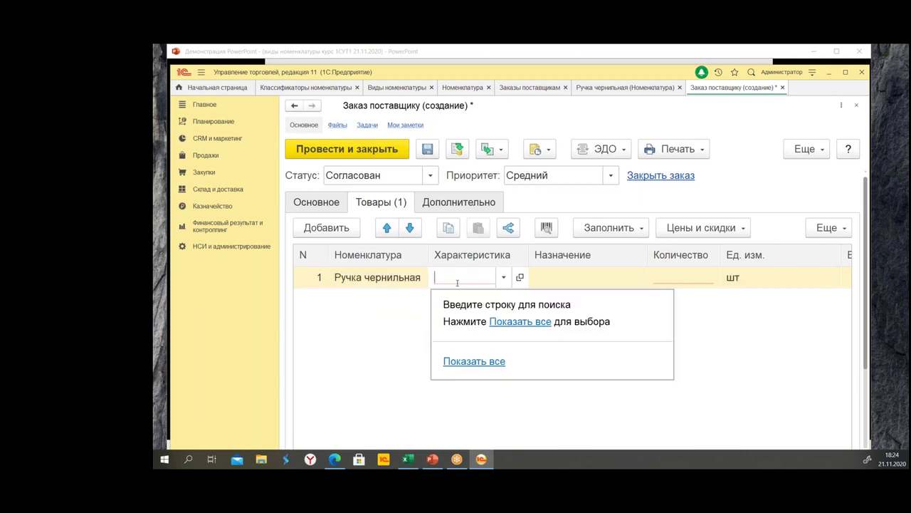
{"action": "type", "text": "к"}
{"action": "left_click", "coordinate": [494, 299]}
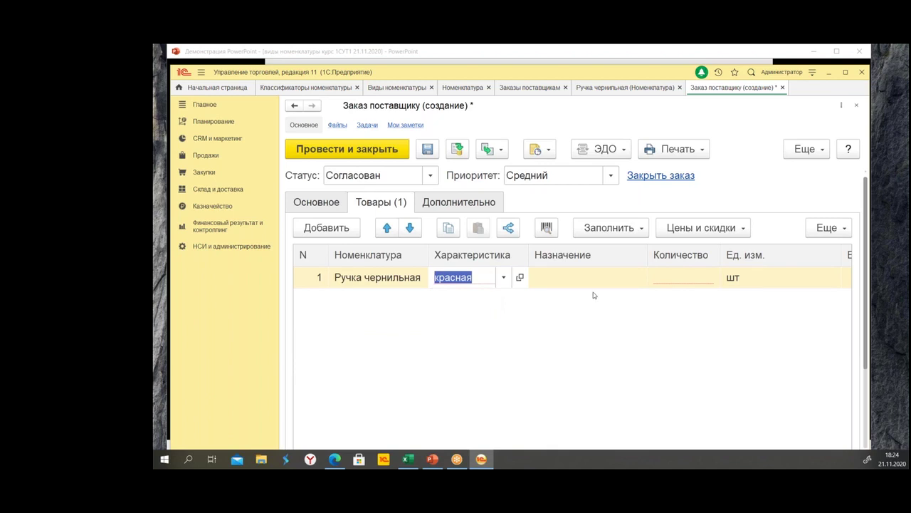
{"action": "key", "text": "Return"}
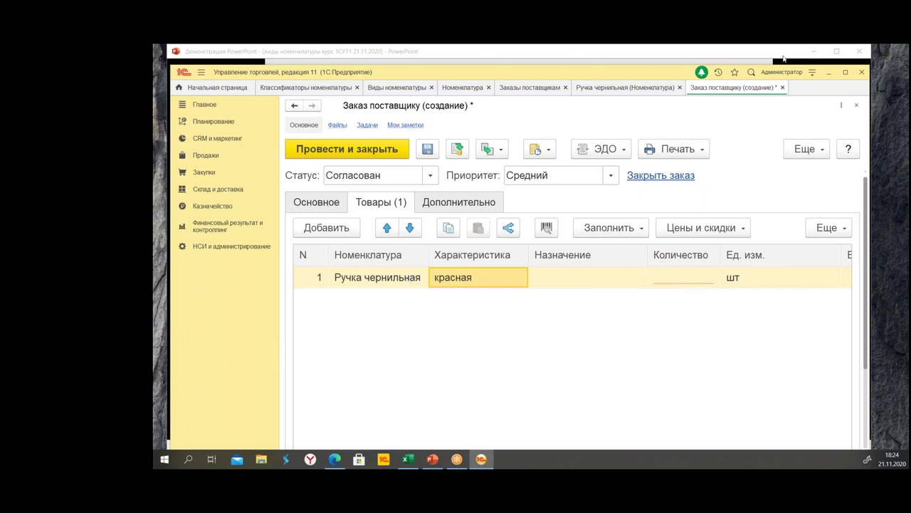
{"action": "left_click", "coordinate": [782, 87]}
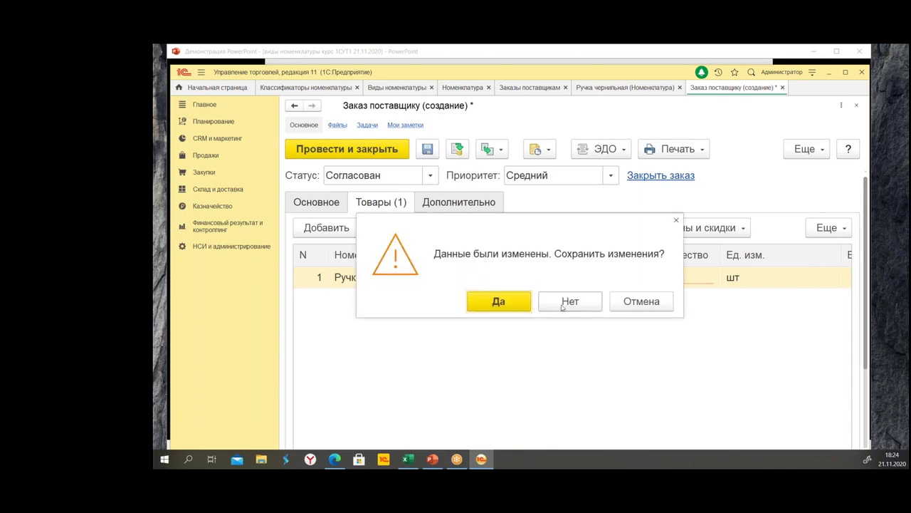
{"action": "left_click", "coordinate": [565, 304]}
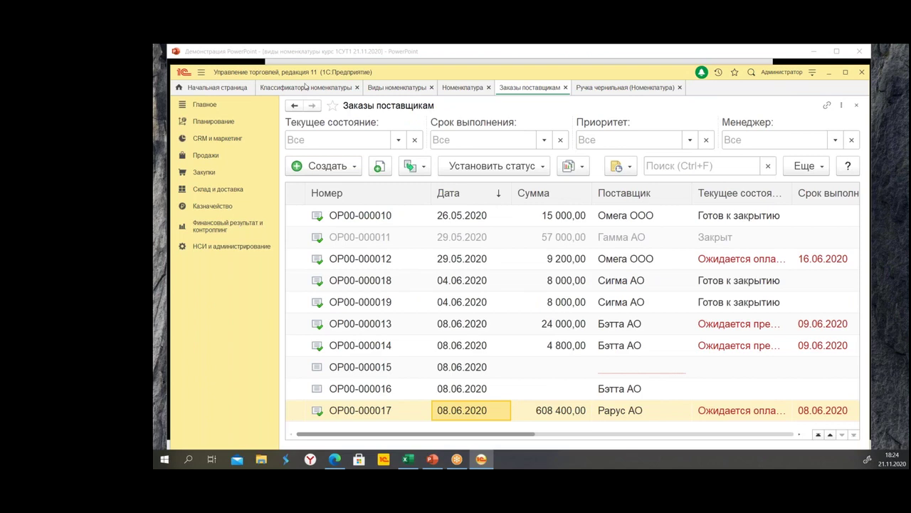
Open the item card of "Ручка чернильная" from the item list, review its details, and close it.
{"action": "left_click", "coordinate": [305, 89]}
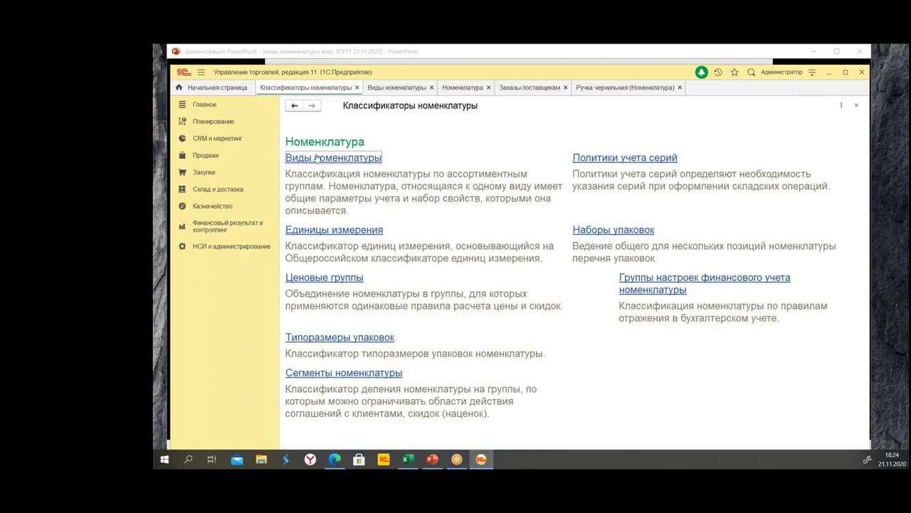
{"action": "left_click", "coordinate": [229, 246]}
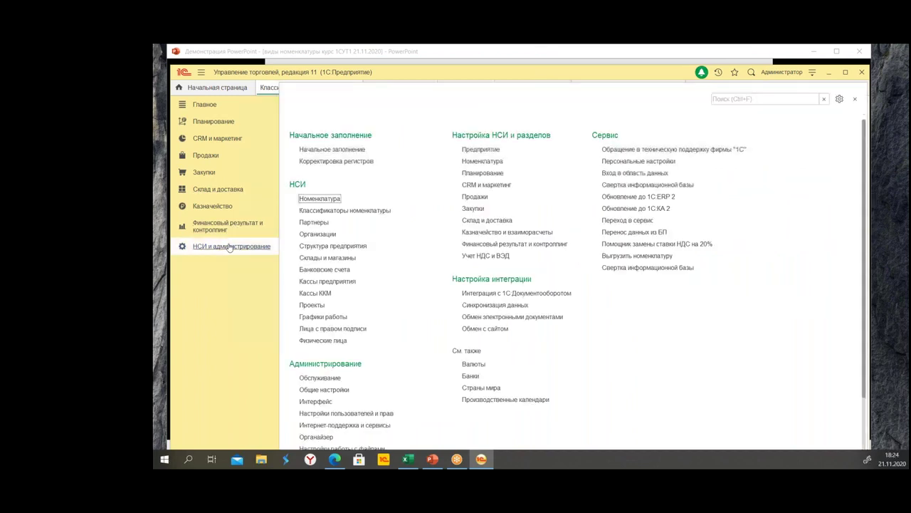
{"action": "left_click", "coordinate": [334, 199]}
{"action": "double_click", "coordinate": [383, 210]}
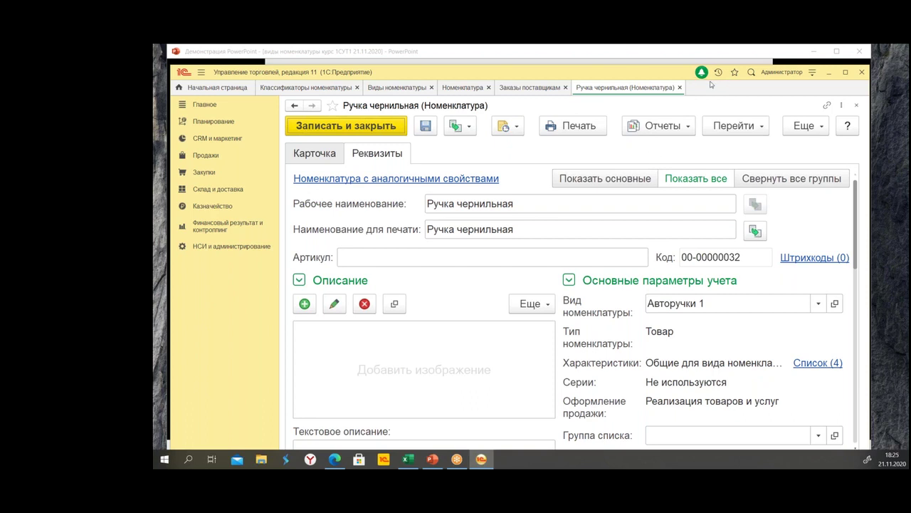
{"action": "left_click", "coordinate": [680, 87]}
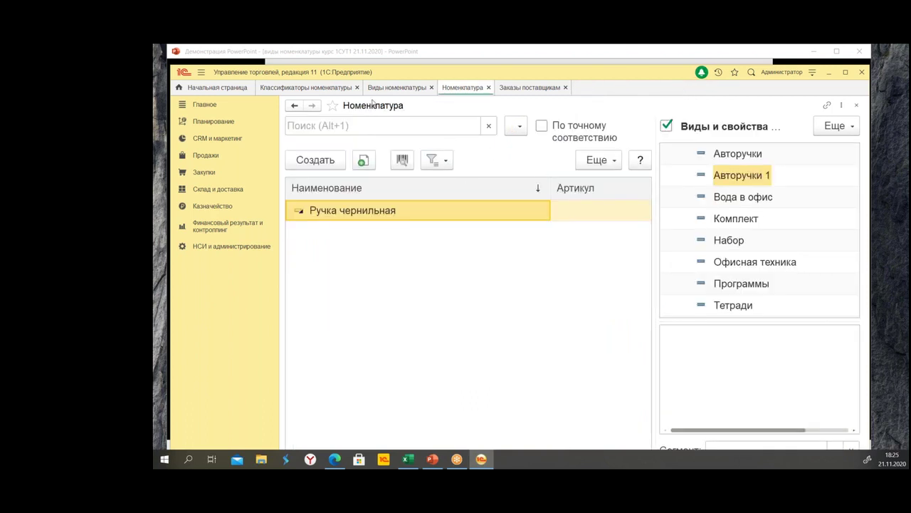
Open the item kind "Авторучки 1" and allow editing of its locked attributes.
{"action": "left_click", "coordinate": [397, 87]}
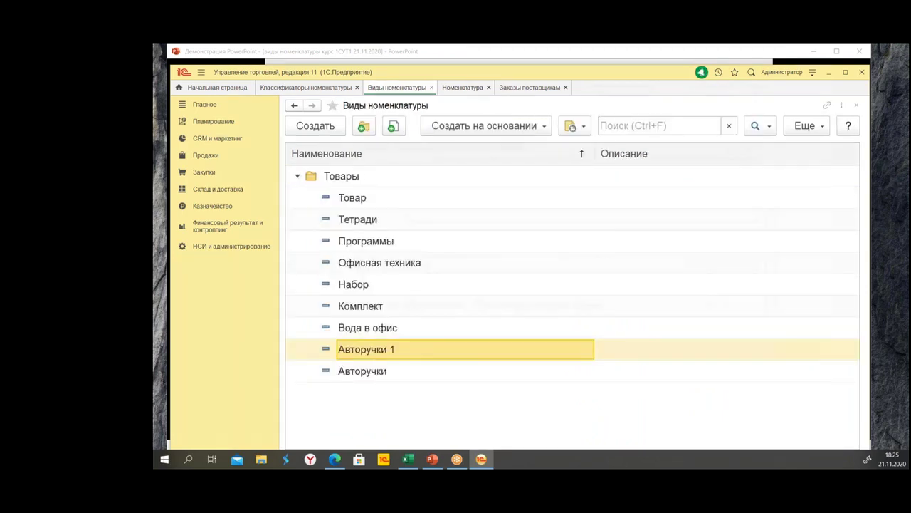
{"action": "double_click", "coordinate": [429, 351]}
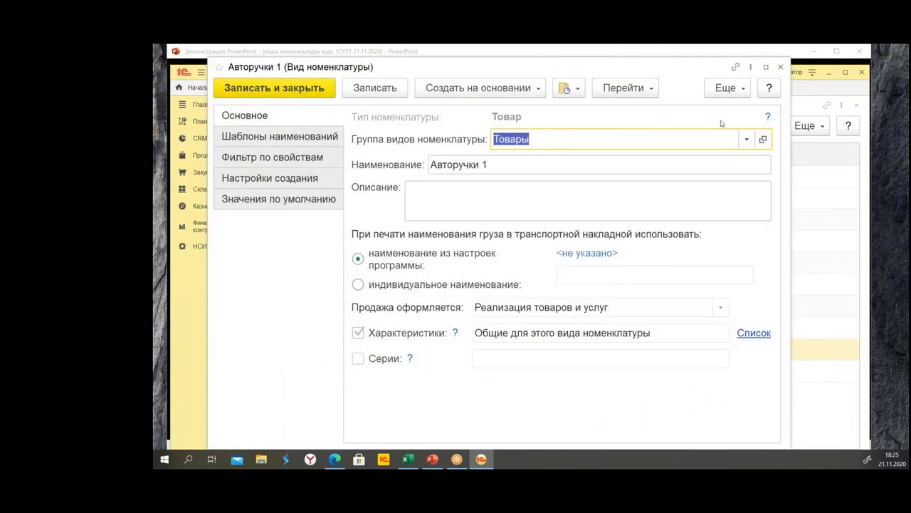
{"action": "left_click", "coordinate": [724, 89]}
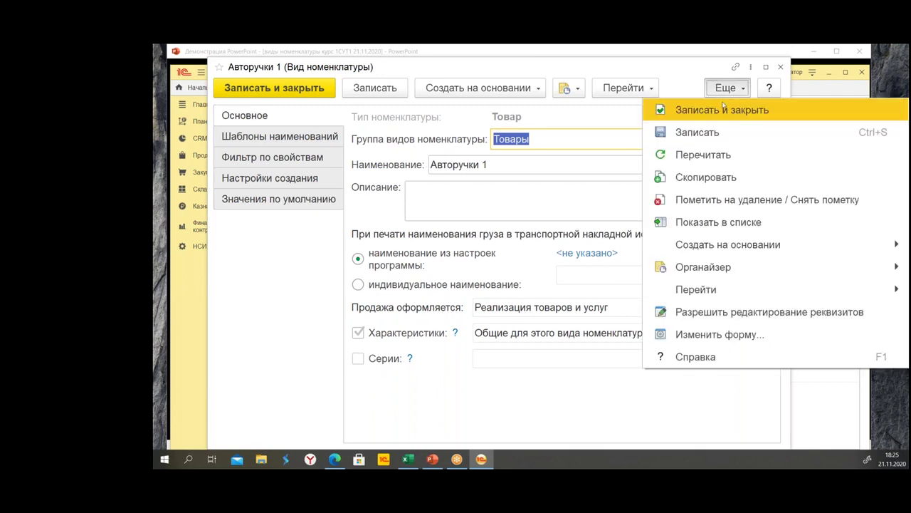
{"action": "left_click", "coordinate": [783, 312]}
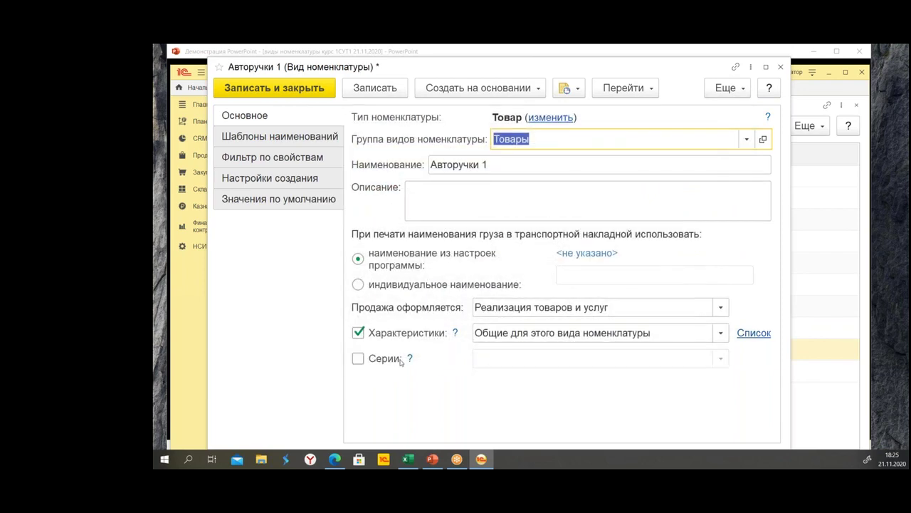
Enable series for the item kind with the option "Настроены для этого вида номенклатуры", widening the form to fit.
{"action": "left_click", "coordinate": [359, 358]}
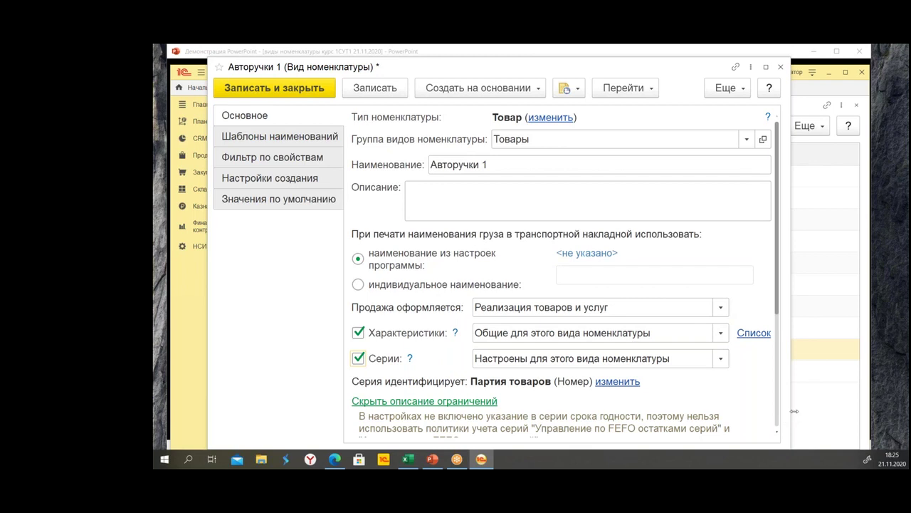
{"action": "left_click_drag", "start_coordinate": [795, 411], "coordinate": [844, 423]}
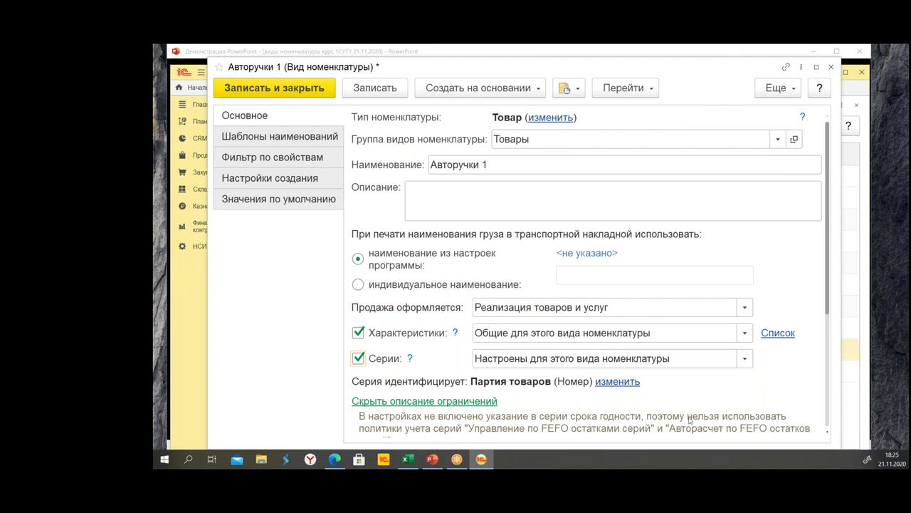
{"action": "left_click", "coordinate": [745, 359]}
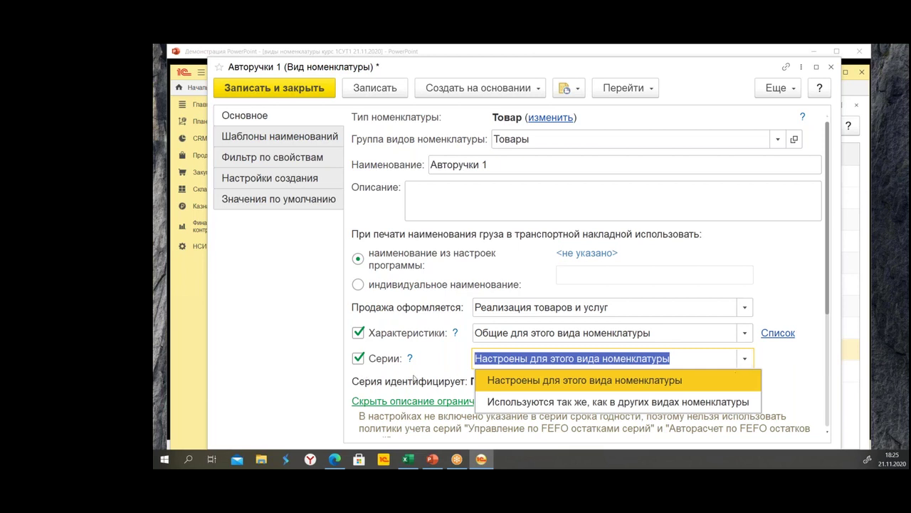
{"action": "left_click", "coordinate": [539, 382]}
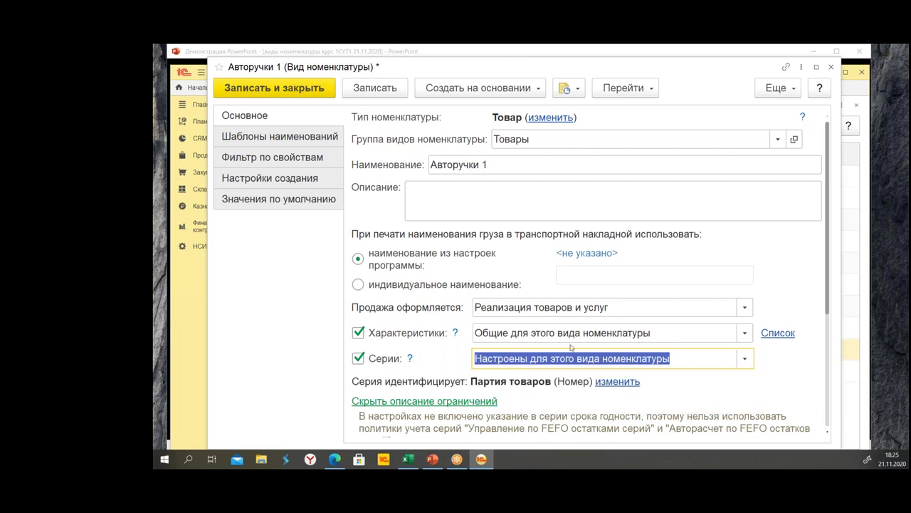
Add the expiry date and production date to the series attributes, with accuracy set to "до часов".
{"action": "left_click", "coordinate": [617, 382]}
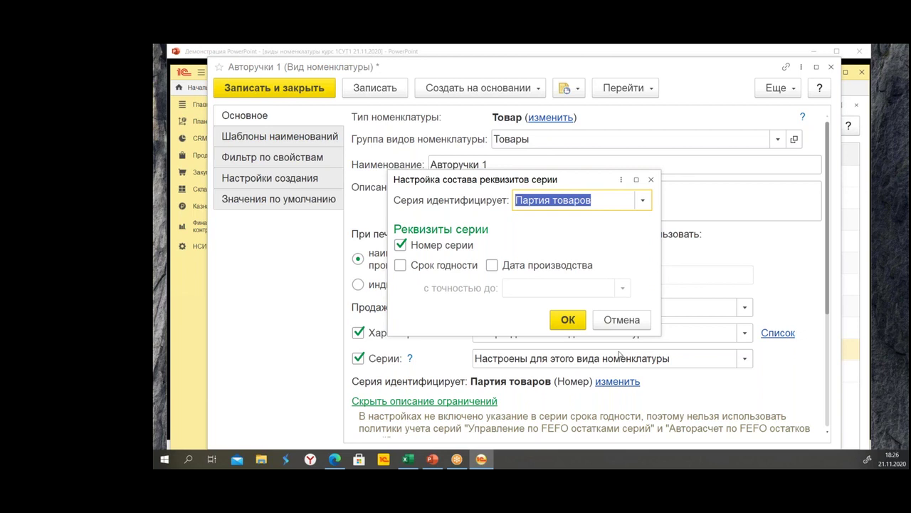
{"action": "left_click", "coordinate": [437, 268]}
{"action": "left_click", "coordinate": [491, 264]}
{"action": "left_click", "coordinate": [624, 288]}
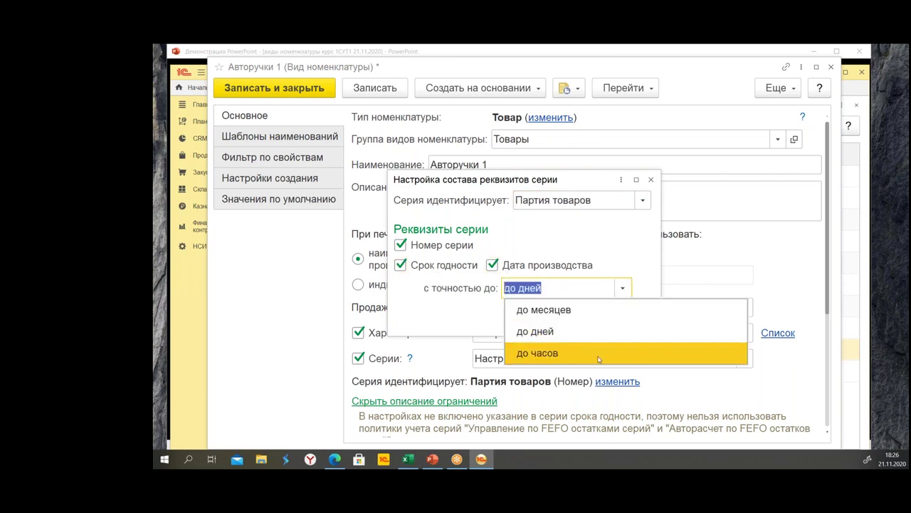
{"action": "left_click", "coordinate": [570, 332]}
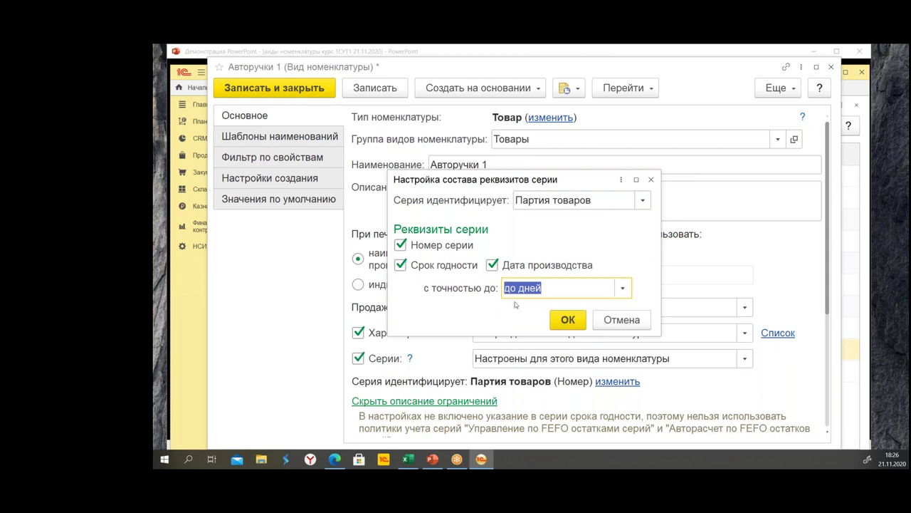
{"action": "left_click", "coordinate": [625, 288]}
{"action": "left_click", "coordinate": [560, 351]}
{"action": "left_click", "coordinate": [567, 319]}
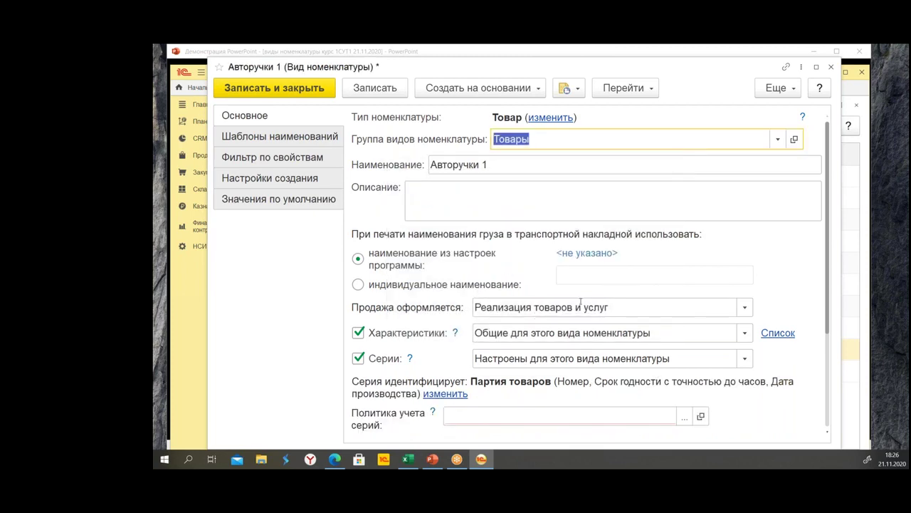
Set the item kind's series accounting policy to "Справочное указание серий".
{"action": "left_click", "coordinate": [682, 416]}
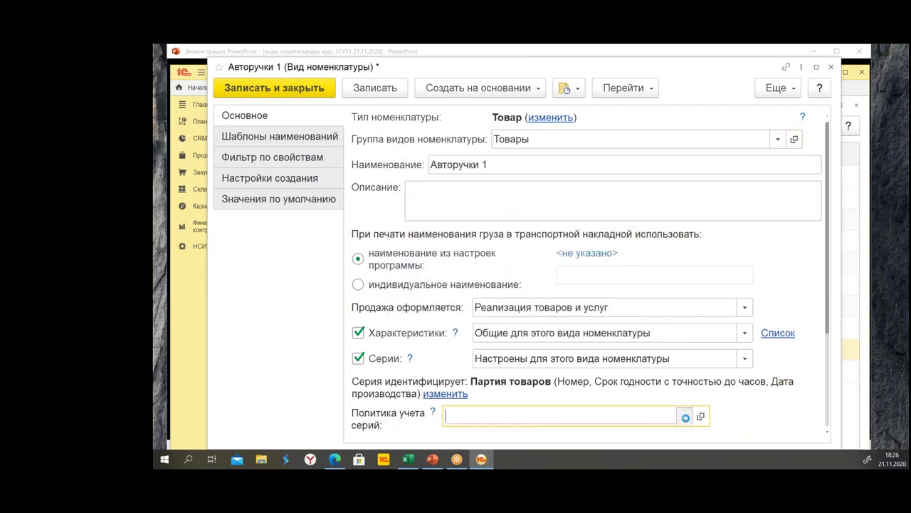
{"action": "left_click", "coordinate": [371, 256]}
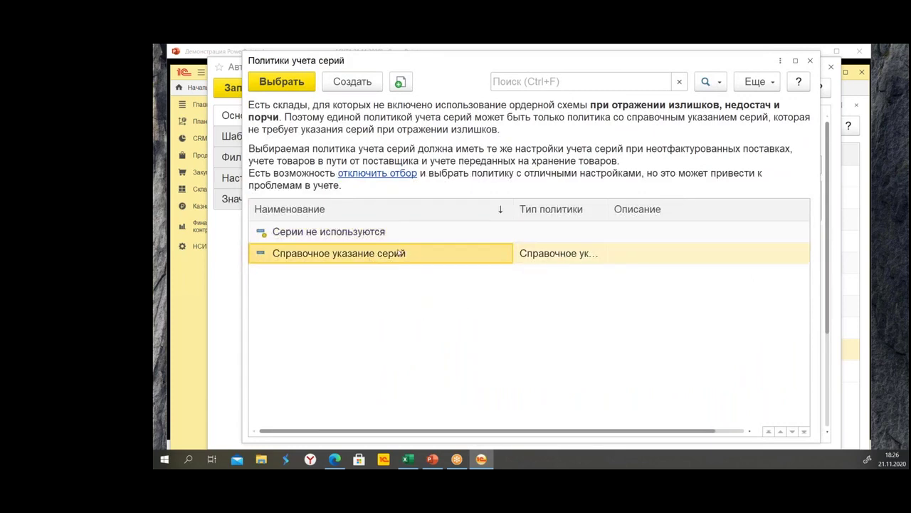
{"action": "left_click", "coordinate": [360, 235]}
{"action": "double_click", "coordinate": [360, 232]}
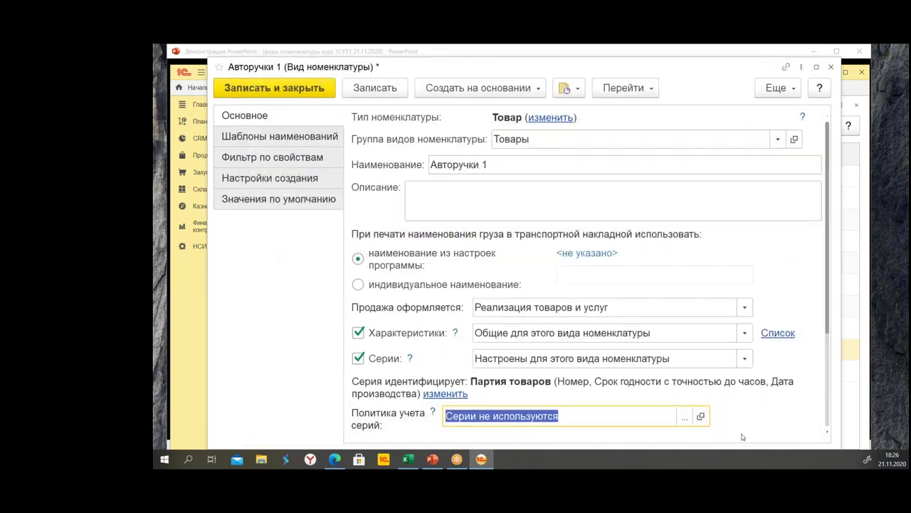
{"action": "left_click", "coordinate": [685, 418]}
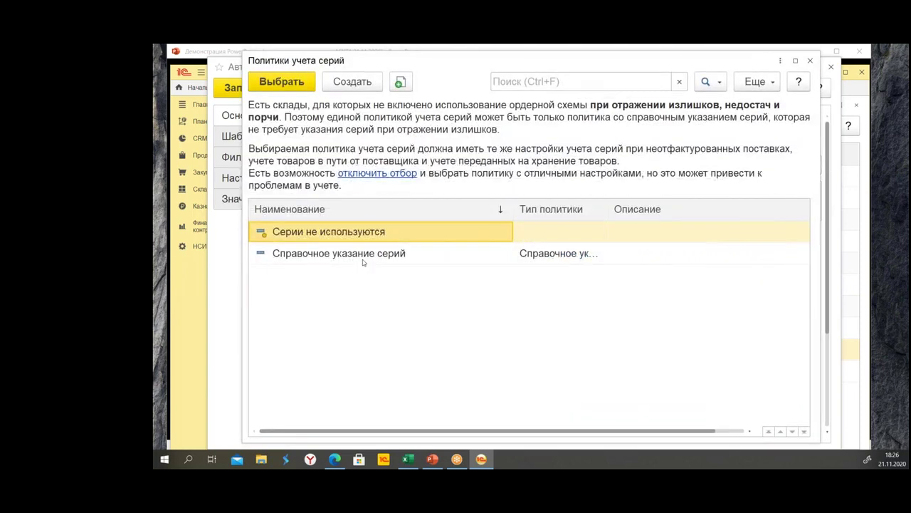
{"action": "double_click", "coordinate": [363, 255]}
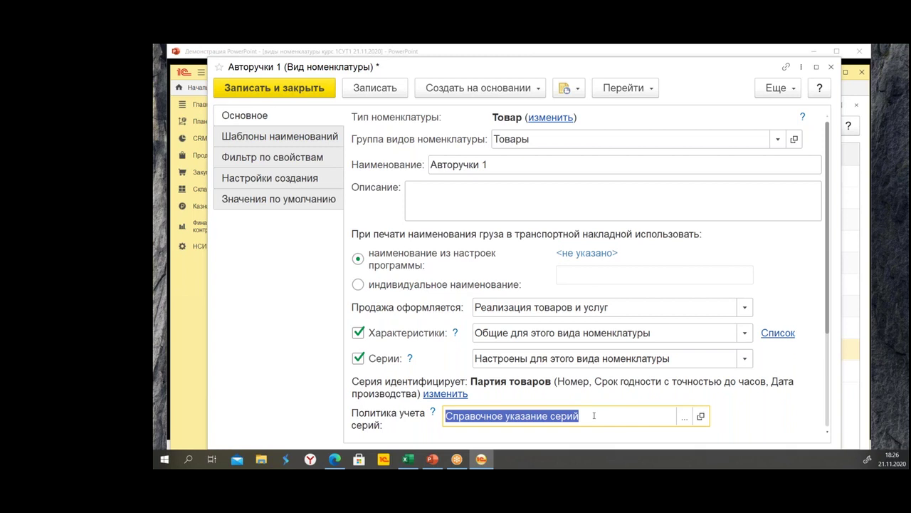
Turn off series for the item kind "Авторучки 1", then save and close it.
{"action": "left_click", "coordinate": [358, 358]}
{"action": "left_click", "coordinate": [358, 358]}
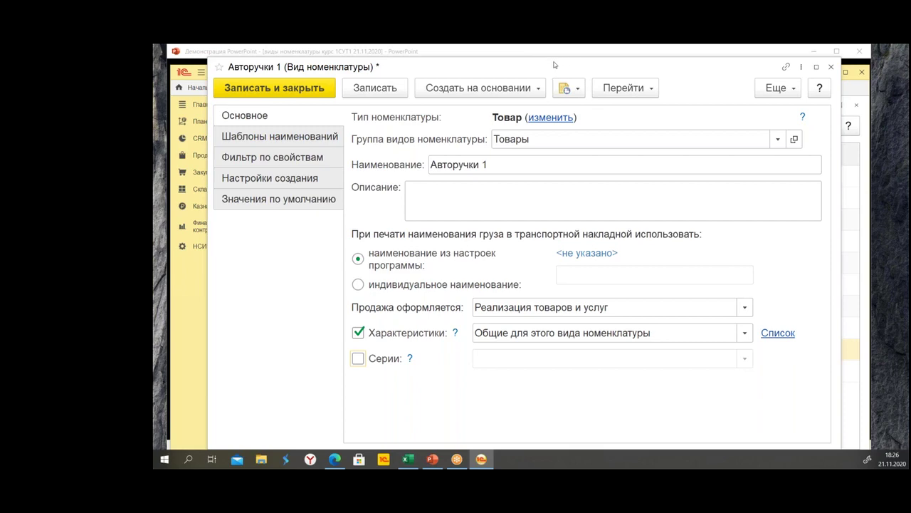
{"action": "left_click_drag", "start_coordinate": [553, 65], "coordinate": [536, 131]}
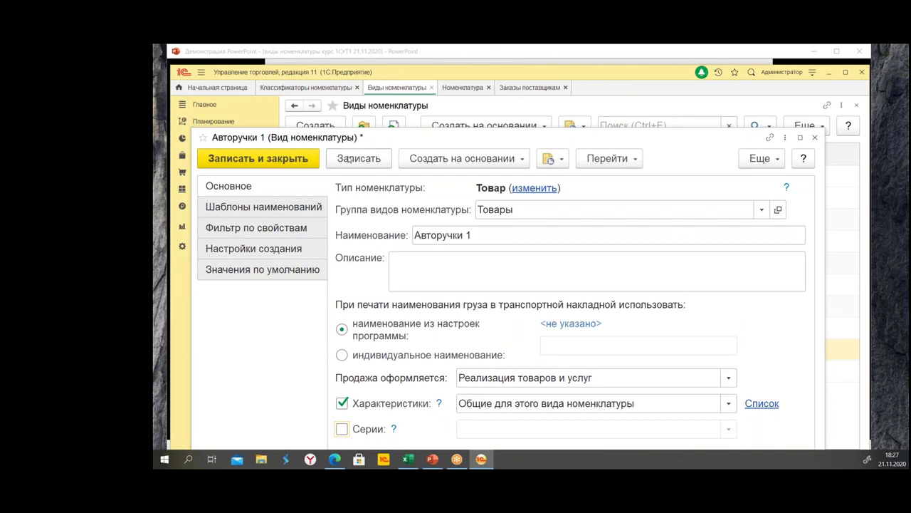
{"action": "left_click", "coordinate": [298, 158]}
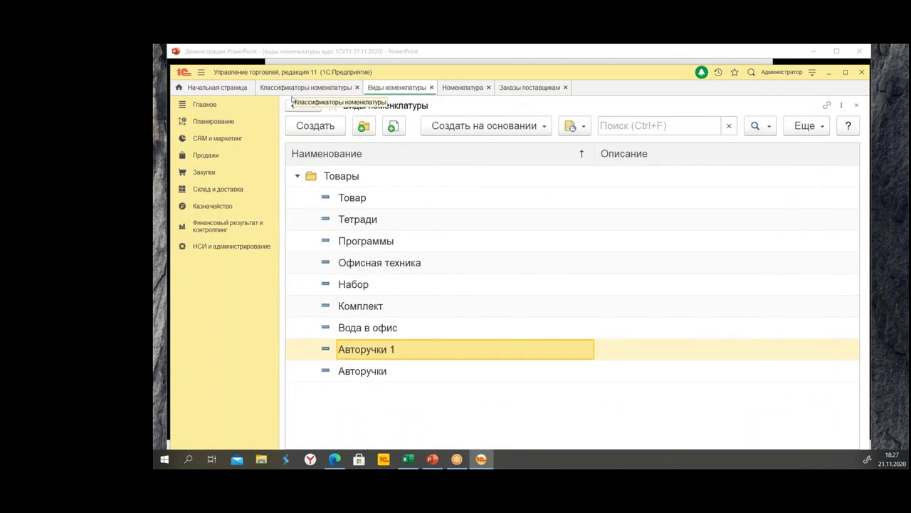
Reopen the card of "Ручка чернильная" from the item list, review its print name and article fields, and close it.
{"action": "left_click", "coordinate": [226, 247]}
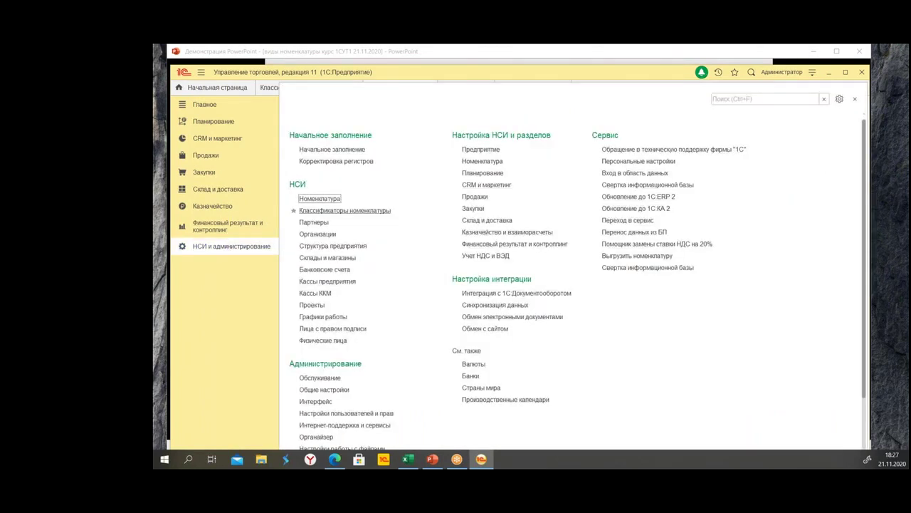
{"action": "left_click", "coordinate": [316, 200]}
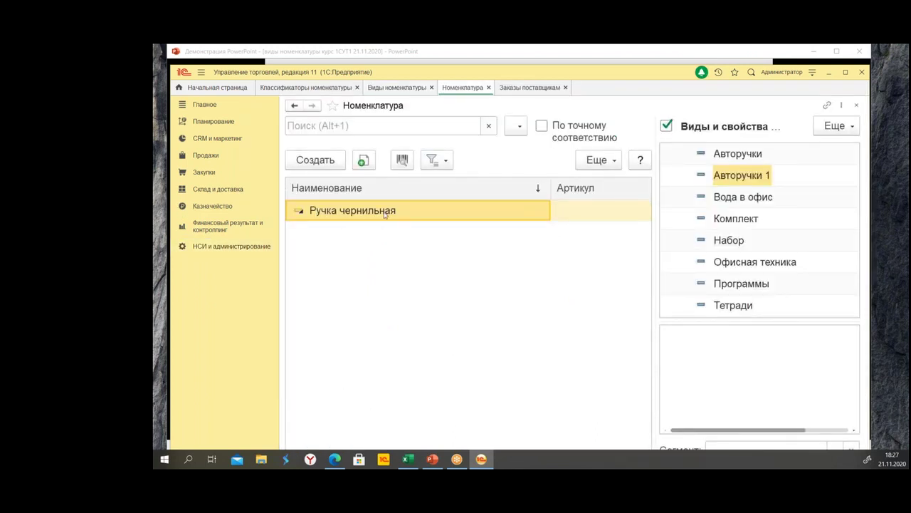
{"action": "double_click", "coordinate": [386, 211]}
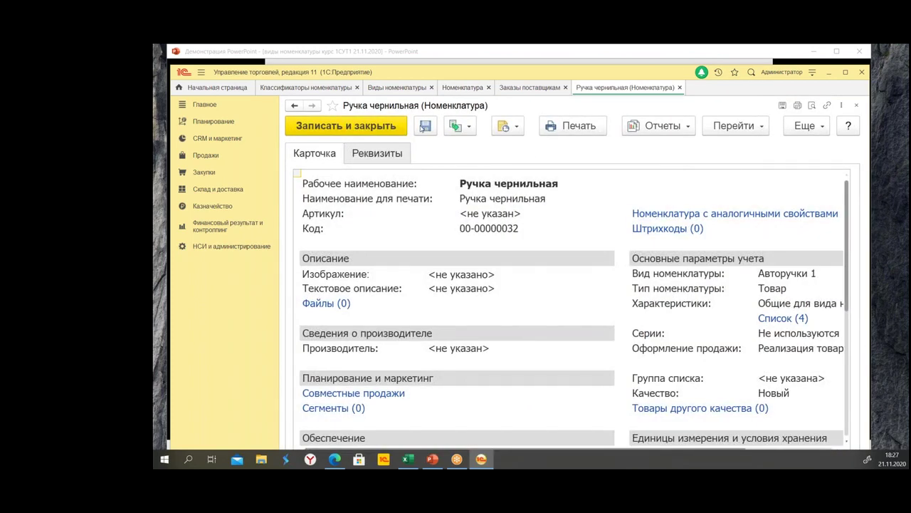
{"action": "left_click", "coordinate": [365, 156]}
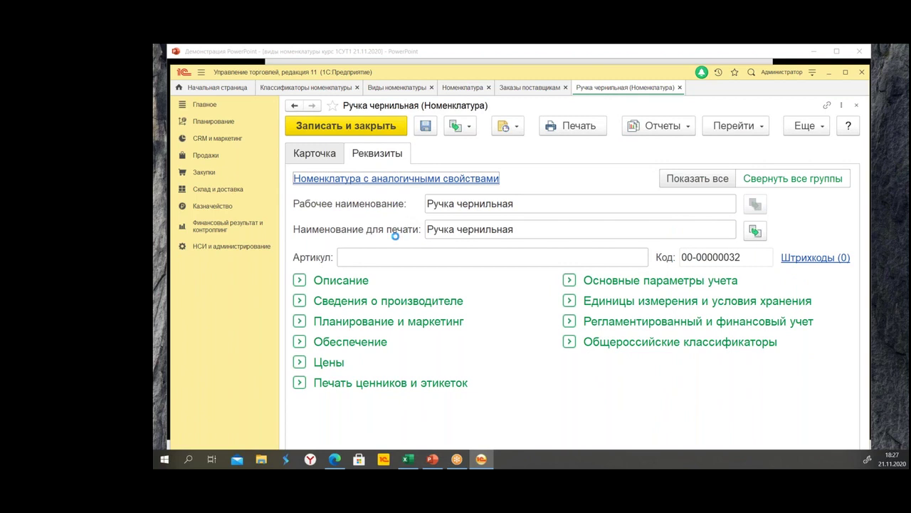
{"action": "triple_click", "coordinate": [483, 228]}
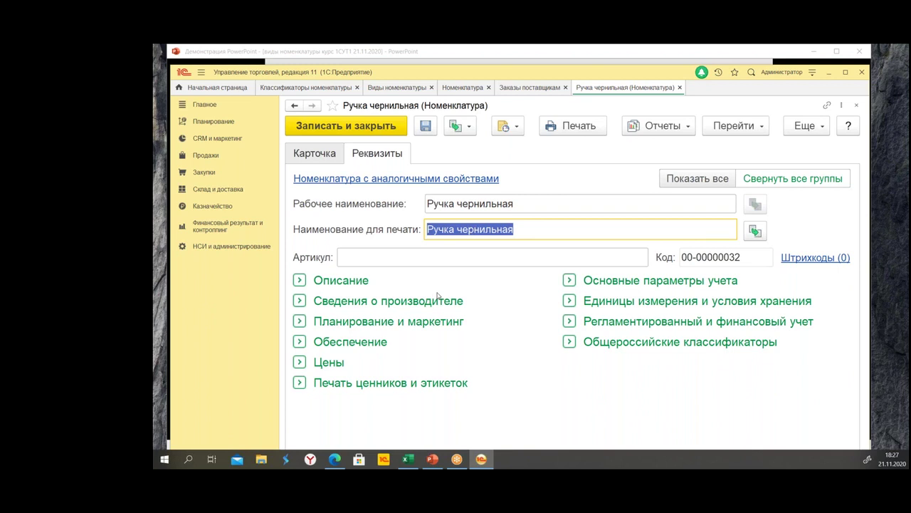
{"action": "left_click", "coordinate": [368, 257]}
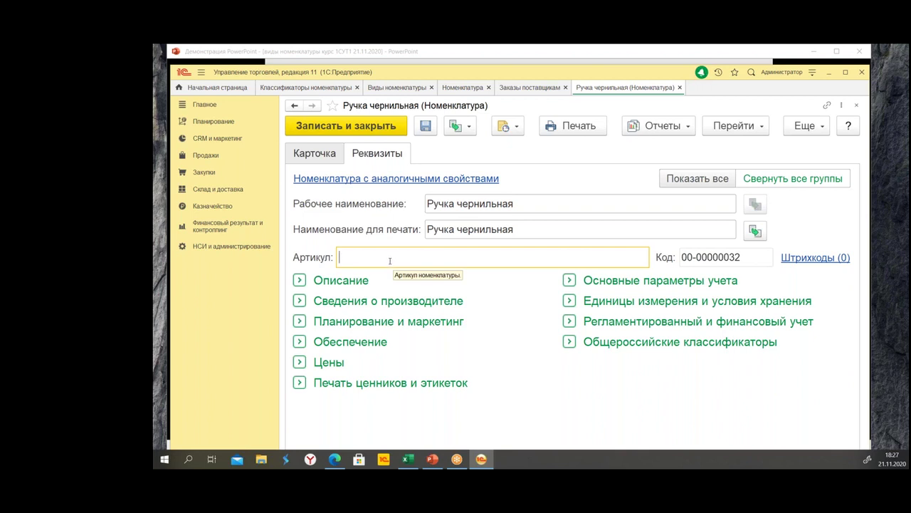
{"action": "left_click", "coordinate": [680, 88]}
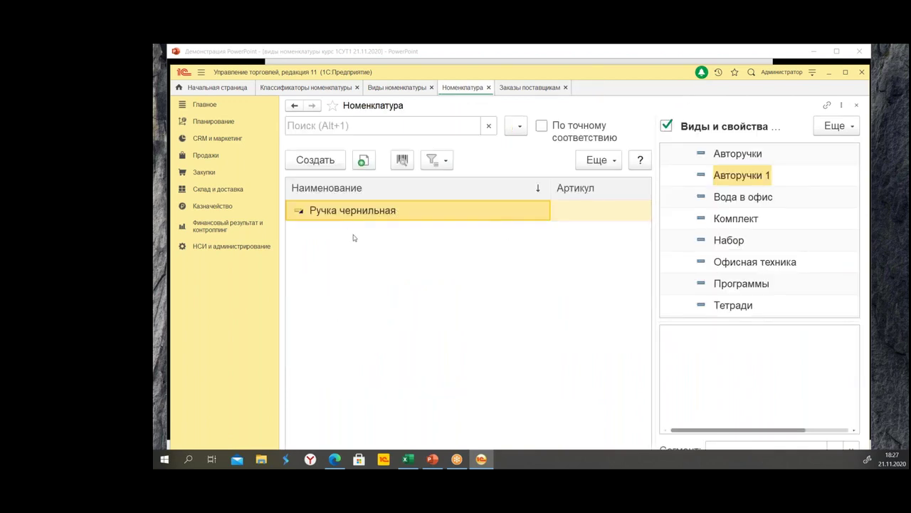
Start a new item of kind "Авторучки 1" and choose "шт" as its storage unit.
{"action": "key", "text": "Insert"}
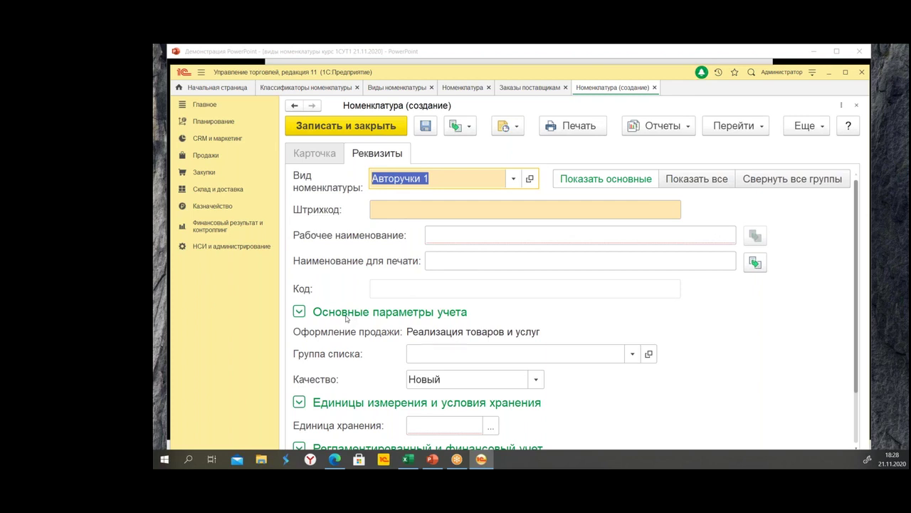
{"action": "scroll", "coordinate": [619, 344], "scroll_direction": "down", "scroll_amount": 2}
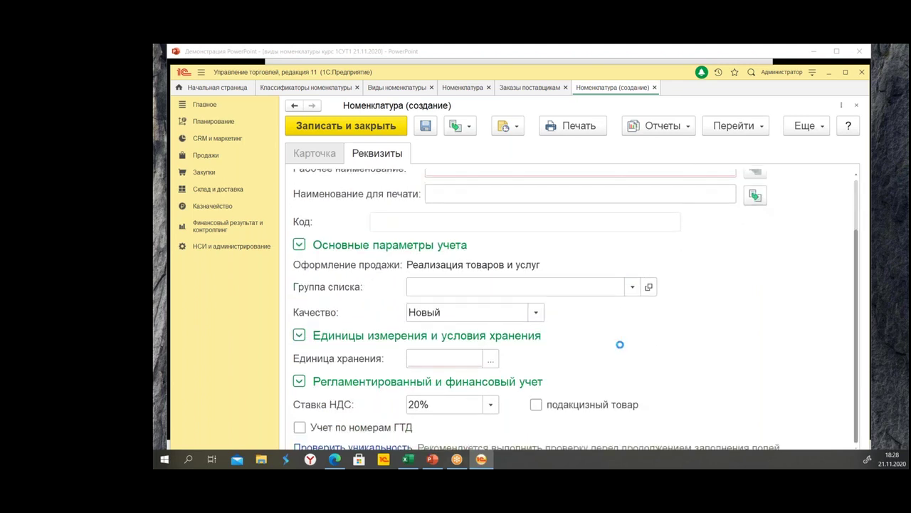
{"action": "left_click", "coordinate": [494, 403]}
{"action": "left_click", "coordinate": [491, 404]}
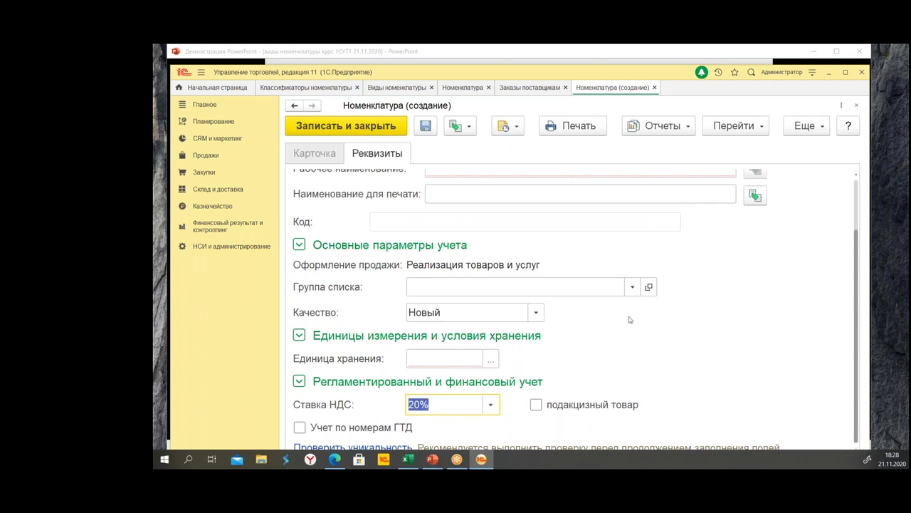
{"action": "left_click", "coordinate": [491, 359]}
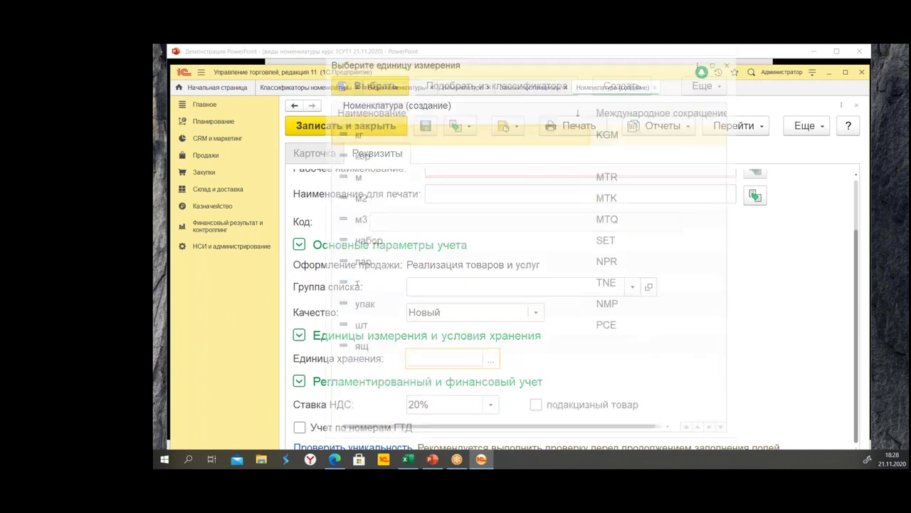
{"action": "left_click", "coordinate": [371, 332]}
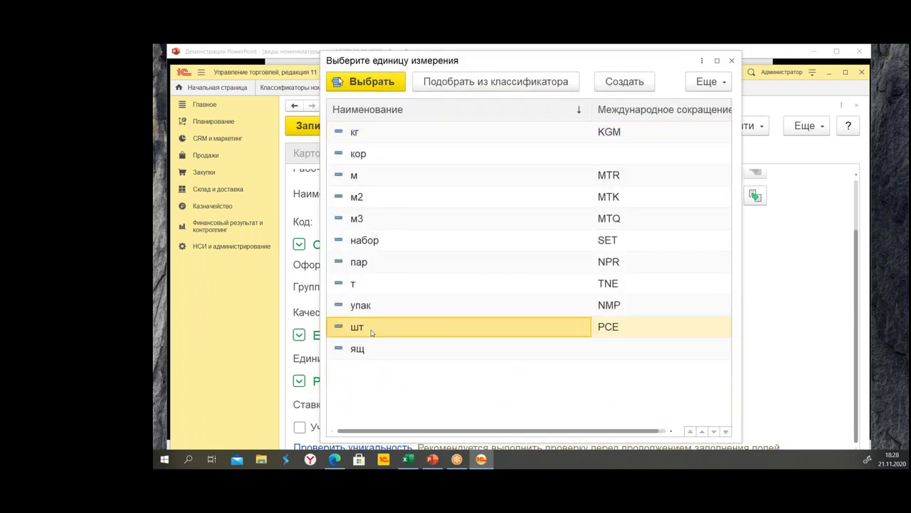
{"action": "double_click", "coordinate": [371, 333]}
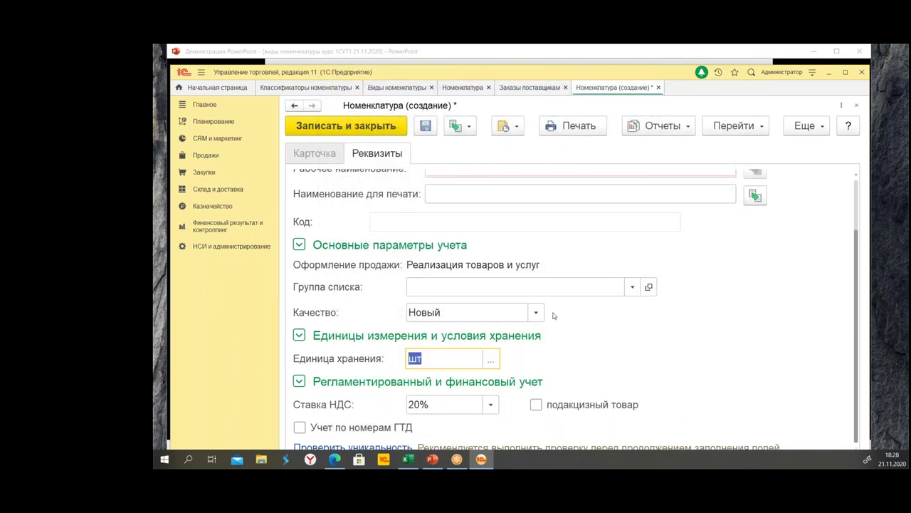
{"action": "scroll", "coordinate": [569, 326], "scroll_direction": "up", "scroll_amount": 2}
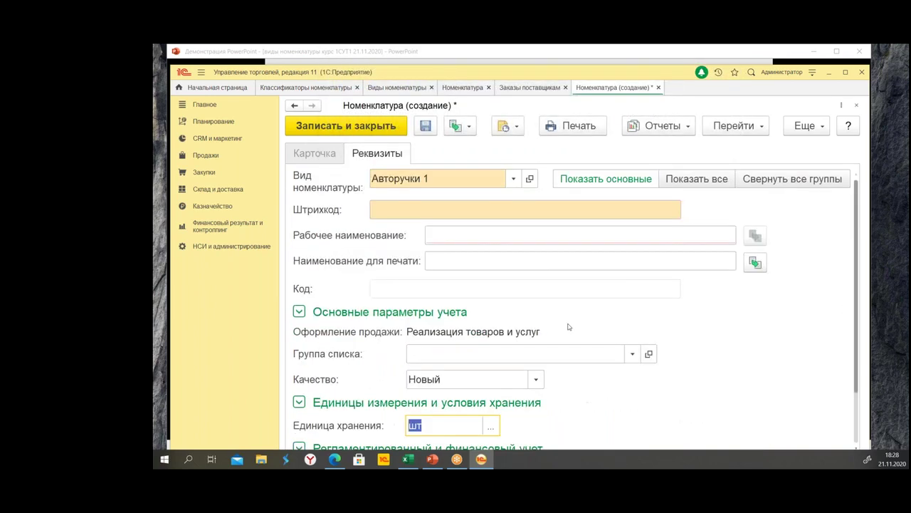
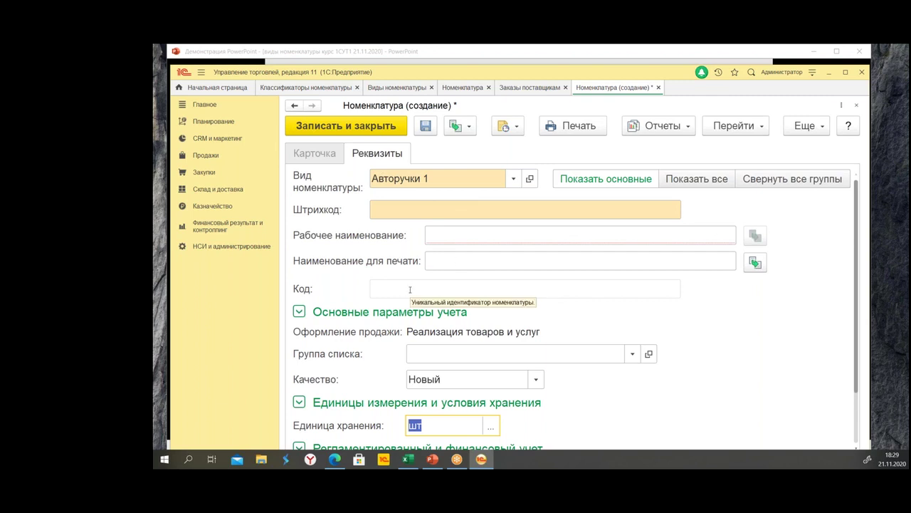
Show all attributes of the new item, then close its card without saving.
{"action": "left_click", "coordinate": [701, 180]}
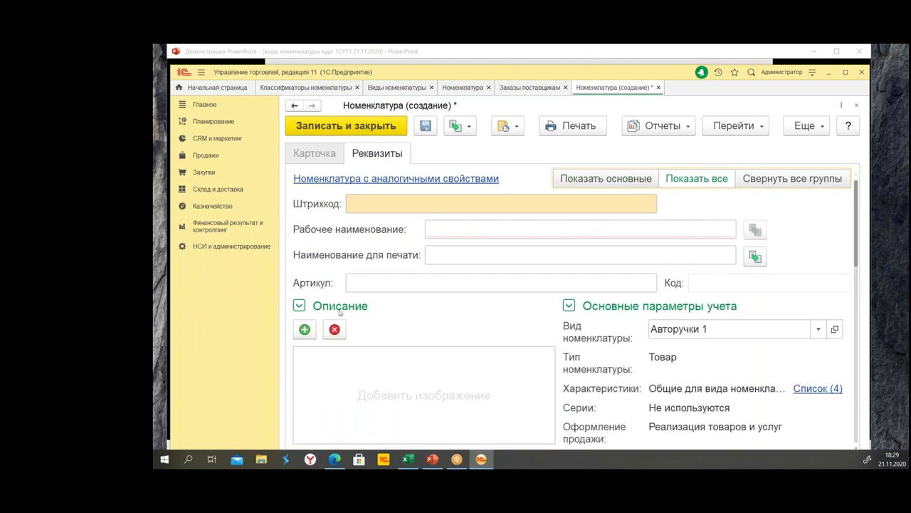
{"action": "left_click", "coordinate": [659, 88]}
{"action": "left_click", "coordinate": [559, 306]}
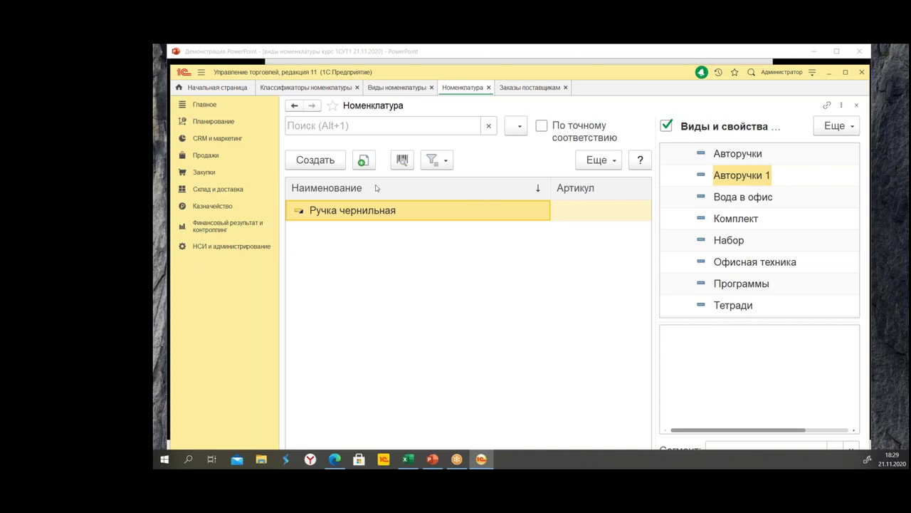
Open the item kind "Авторучки 1" from the item kinds list and allow editing of all its locked attributes.
{"action": "left_click", "coordinate": [399, 87]}
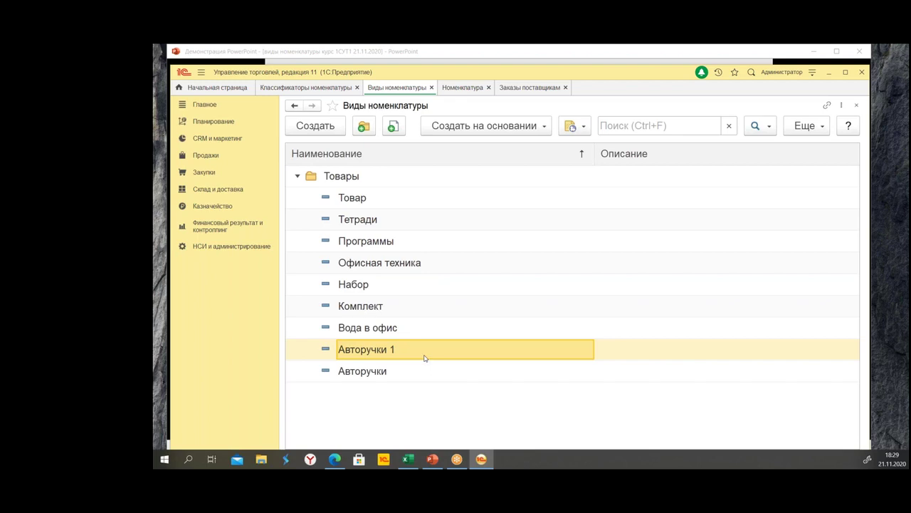
{"action": "double_click", "coordinate": [381, 354]}
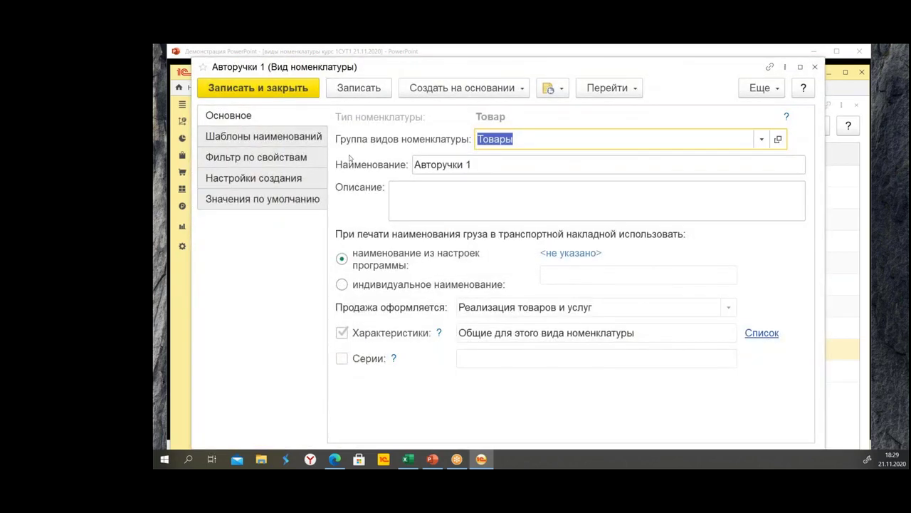
{"action": "left_click", "coordinate": [760, 90]}
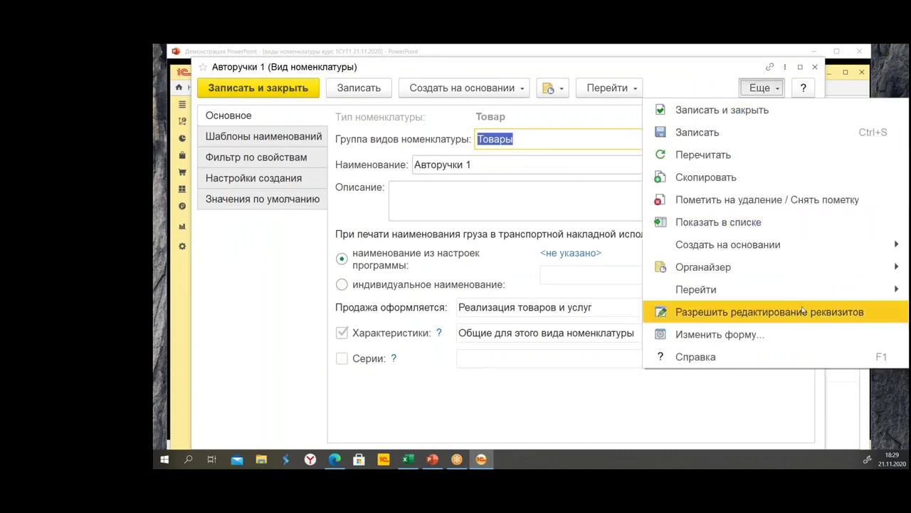
{"action": "left_click", "coordinate": [769, 312]}
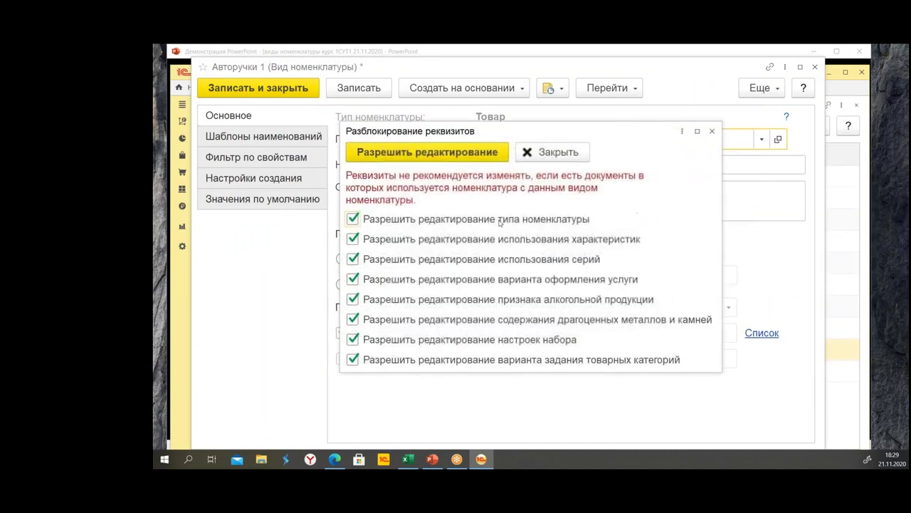
{"action": "left_click", "coordinate": [436, 153]}
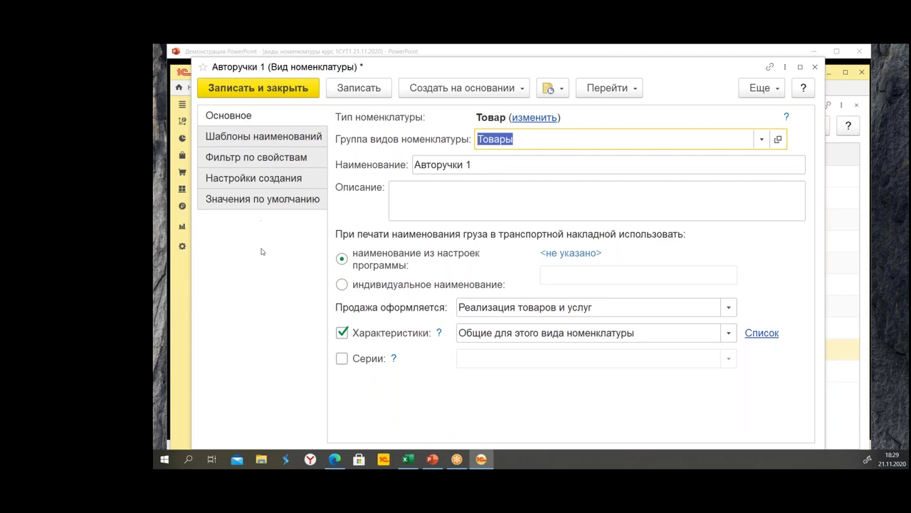
Set the item kind's default VAT rate to 20% and its default storage unit to "шт".
{"action": "left_click", "coordinate": [262, 205]}
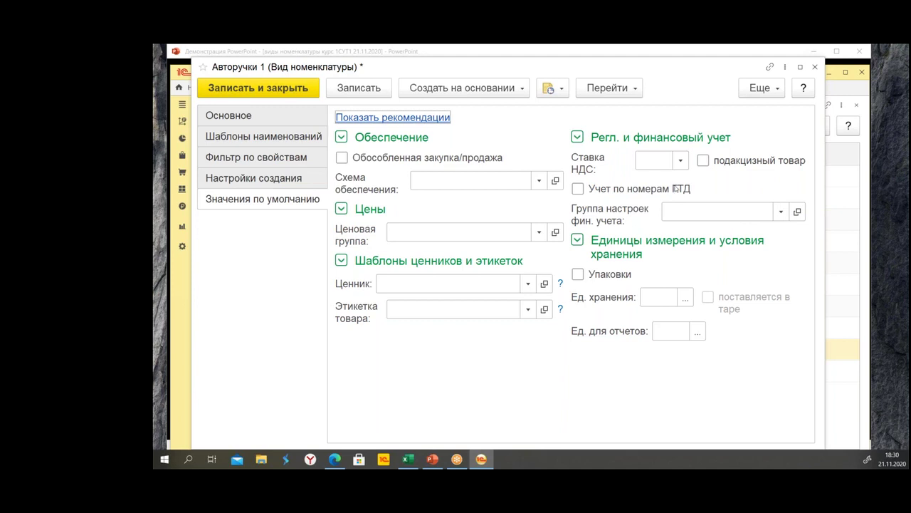
{"action": "left_click", "coordinate": [680, 161]}
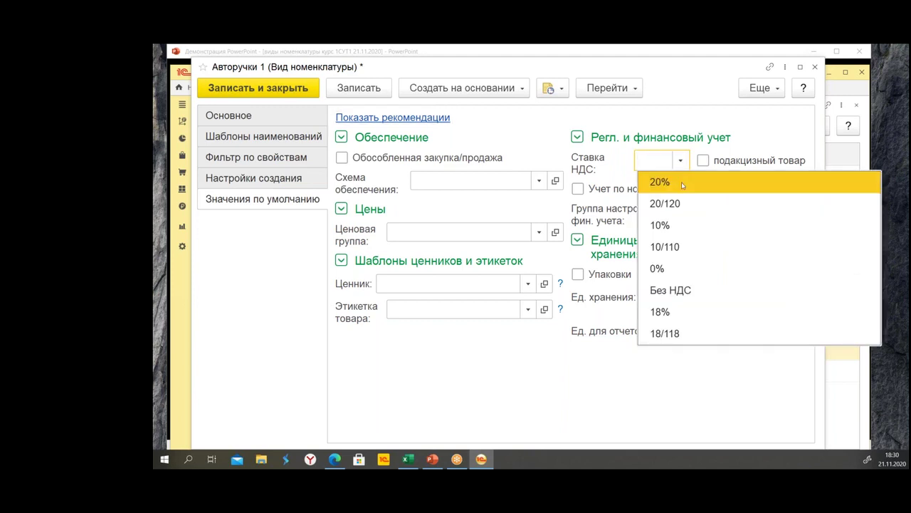
{"action": "left_click", "coordinate": [682, 182]}
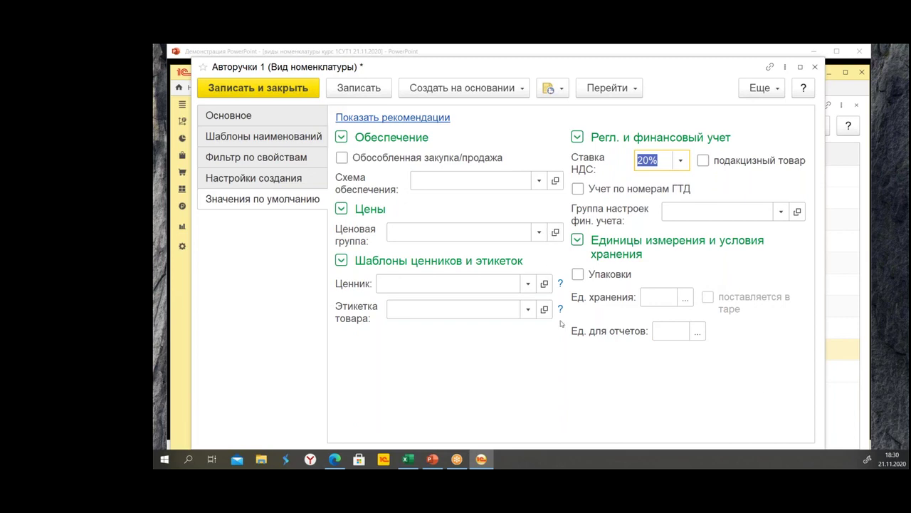
{"action": "left_click", "coordinate": [685, 296]}
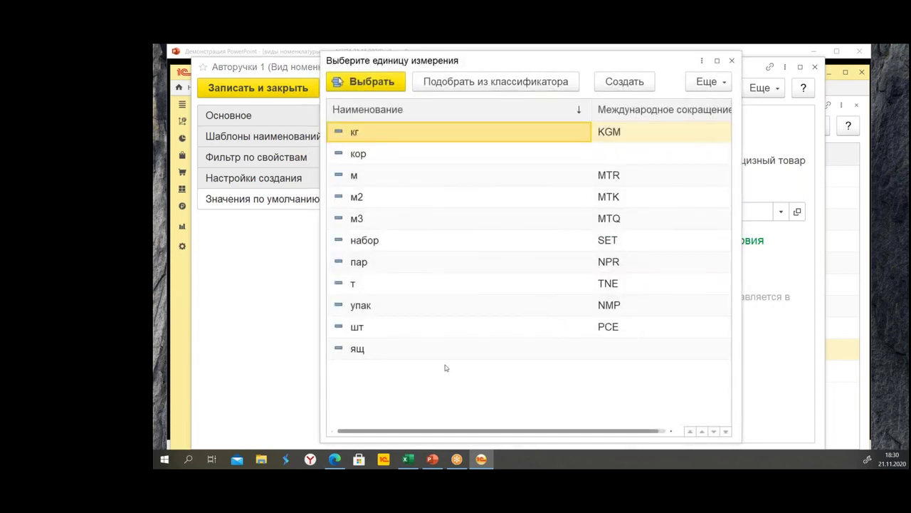
{"action": "left_click", "coordinate": [383, 333]}
{"action": "double_click", "coordinate": [384, 332]}
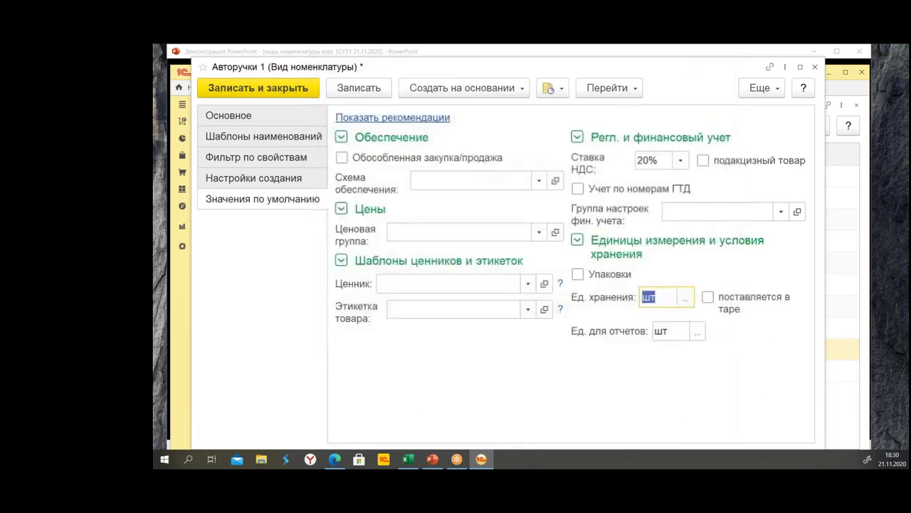
Try packaging with the individual set as a default, turn packaging back off, and save and close the item kind.
{"action": "left_click", "coordinate": [578, 275]}
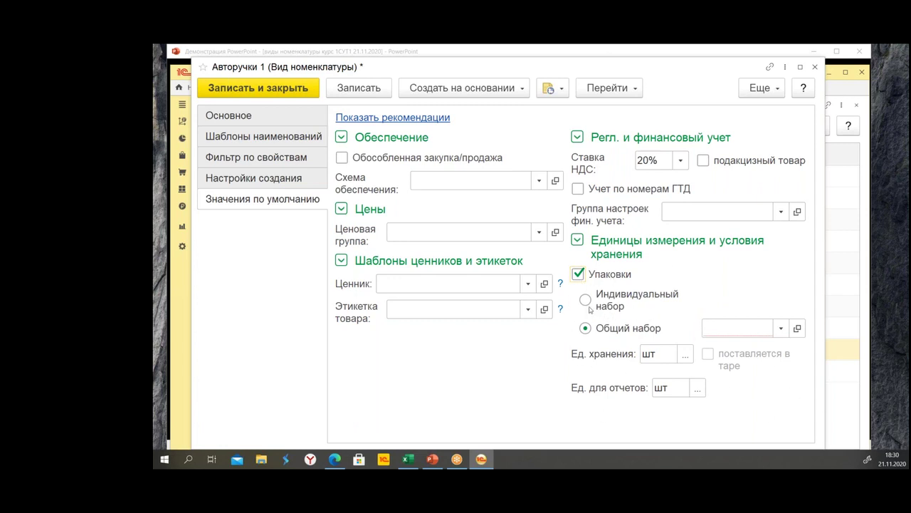
{"action": "left_click", "coordinate": [585, 299]}
{"action": "left_click", "coordinate": [577, 274]}
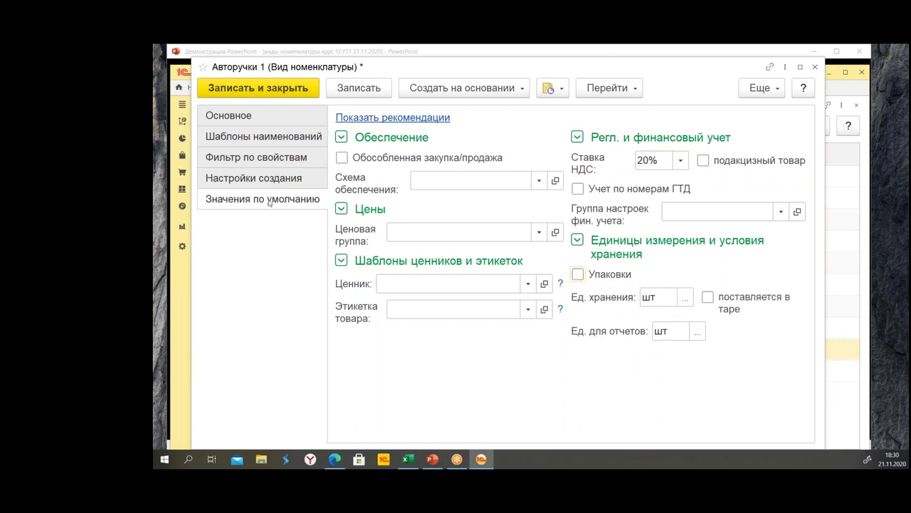
{"action": "left_click", "coordinate": [292, 88]}
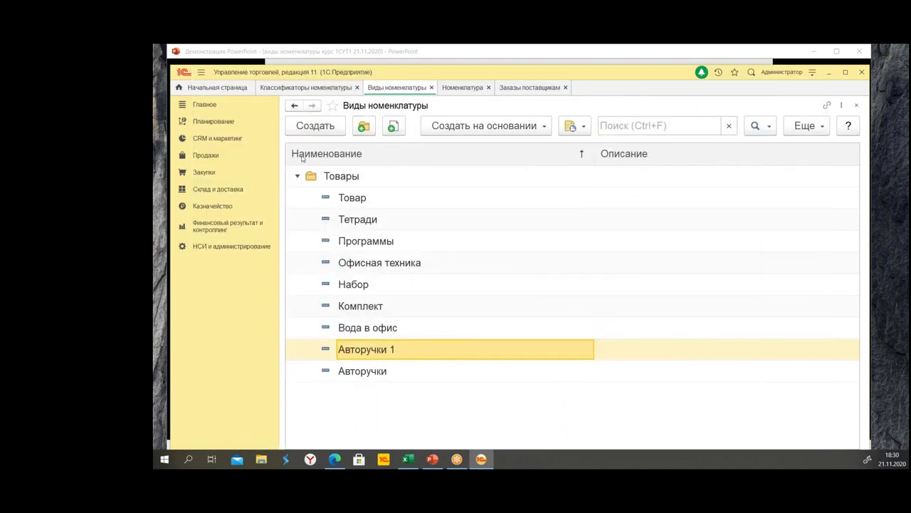
Start a new item of kind "Авторучки 1", check its storage unit and VAT rate, and close the card.
{"action": "left_click", "coordinate": [470, 88]}
{"action": "left_click", "coordinate": [315, 159]}
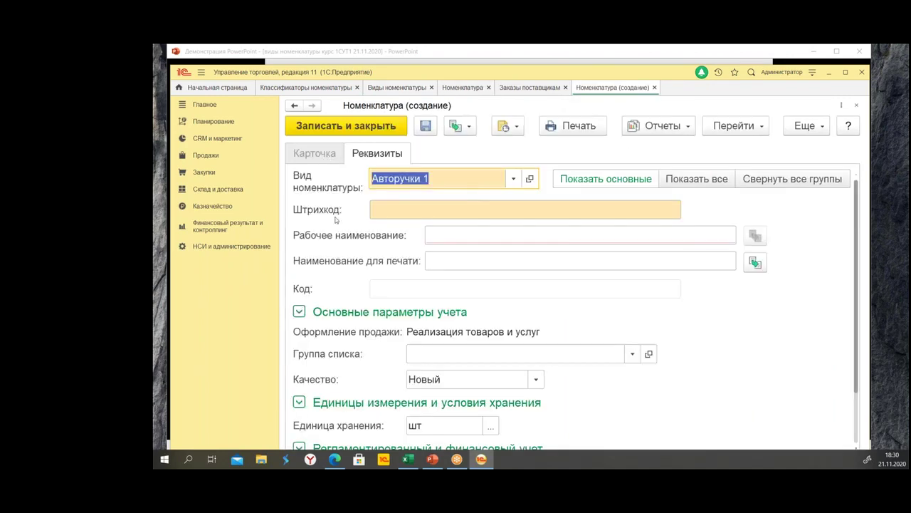
{"action": "scroll", "coordinate": [427, 269], "scroll_direction": "down", "scroll_amount": 1}
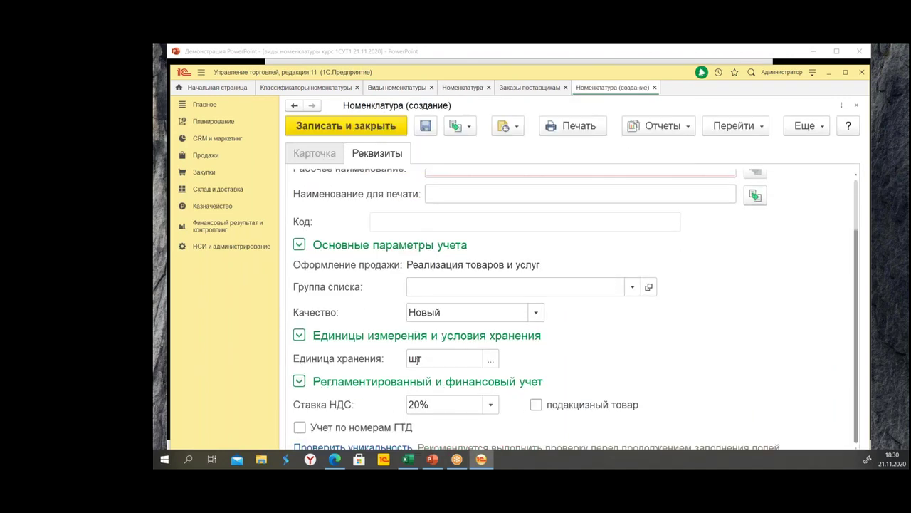
{"action": "mouse_move", "coordinate": [417, 363]}
{"action": "mouse_move", "coordinate": [459, 354]}
{"action": "left_click", "coordinate": [654, 87]}
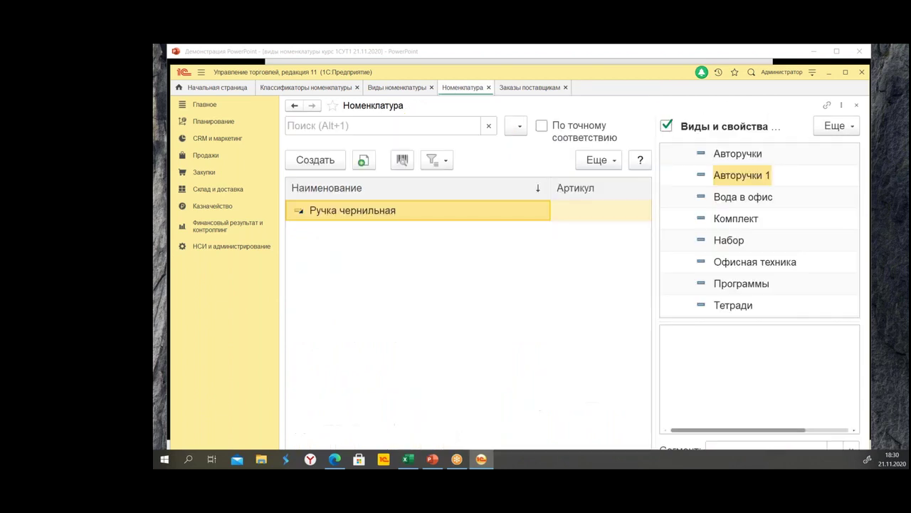
Reopen the item kind "Авторучки 1" from the item kinds list and review its default values.
{"action": "left_click", "coordinate": [398, 87]}
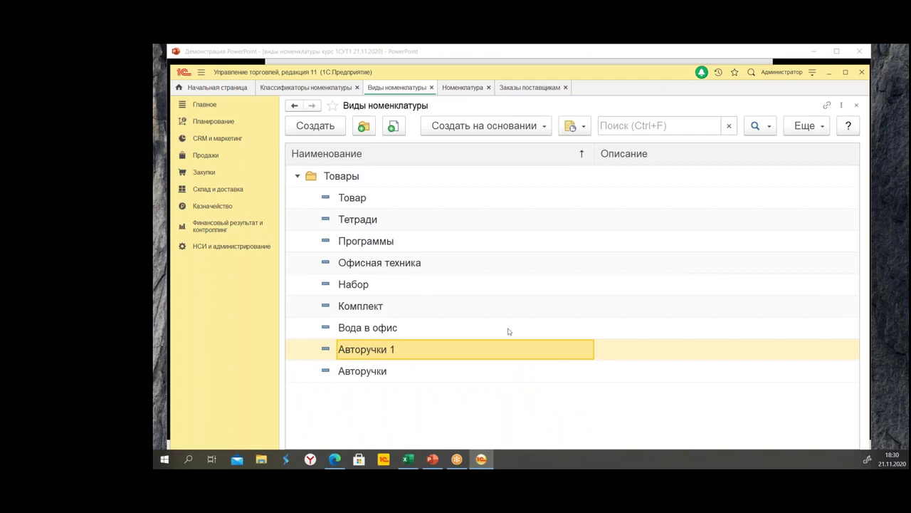
{"action": "double_click", "coordinate": [367, 349]}
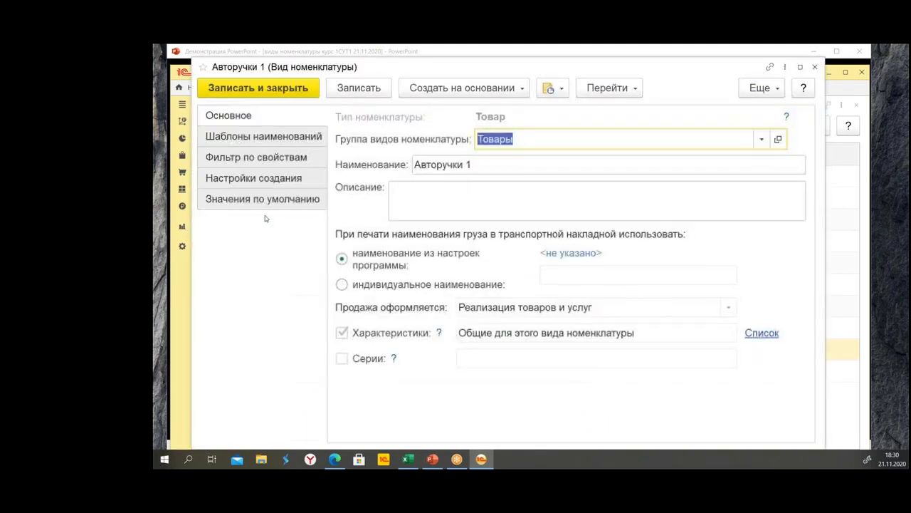
{"action": "left_click", "coordinate": [258, 199]}
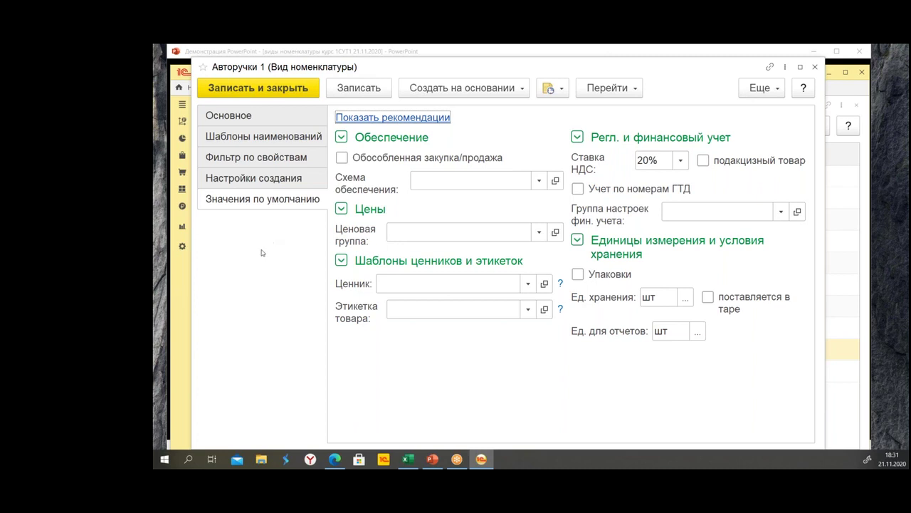
In the creation settings of Авторучки 1, enable display at creation, fill control and uniqueness control for the Артикул attribute.
{"action": "left_click", "coordinate": [288, 178]}
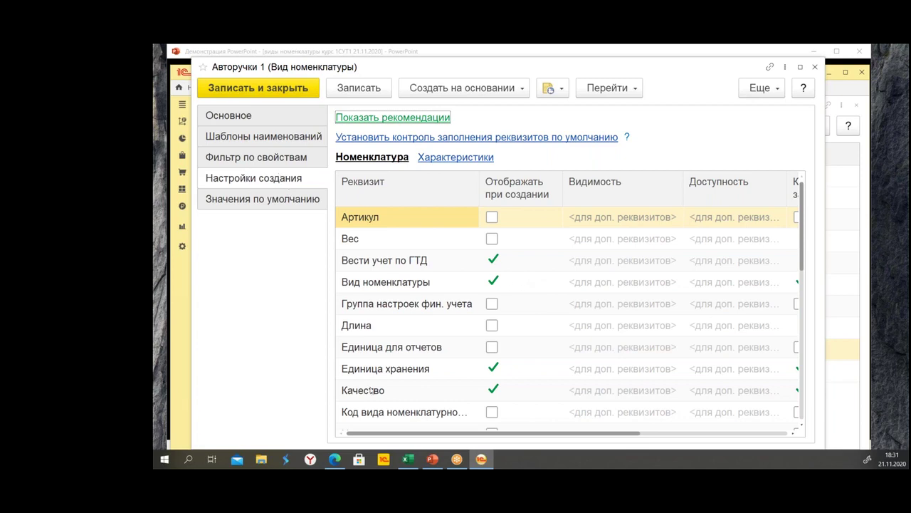
{"action": "left_click", "coordinate": [492, 218]}
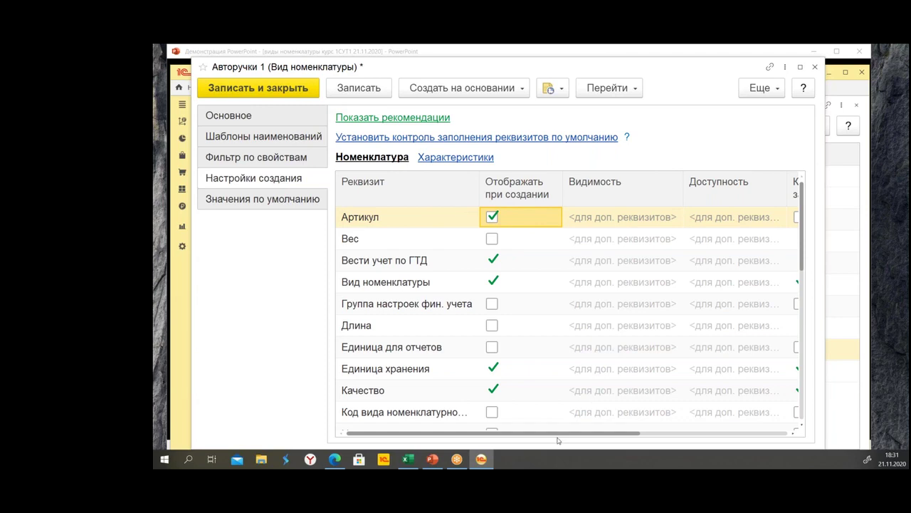
{"action": "left_click_drag", "start_coordinate": [557, 433], "coordinate": [721, 444]}
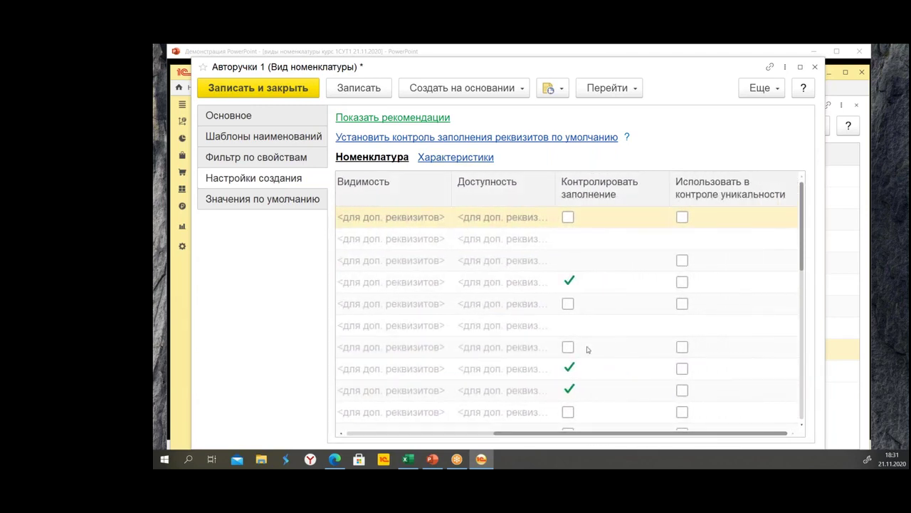
{"action": "left_click", "coordinate": [568, 217]}
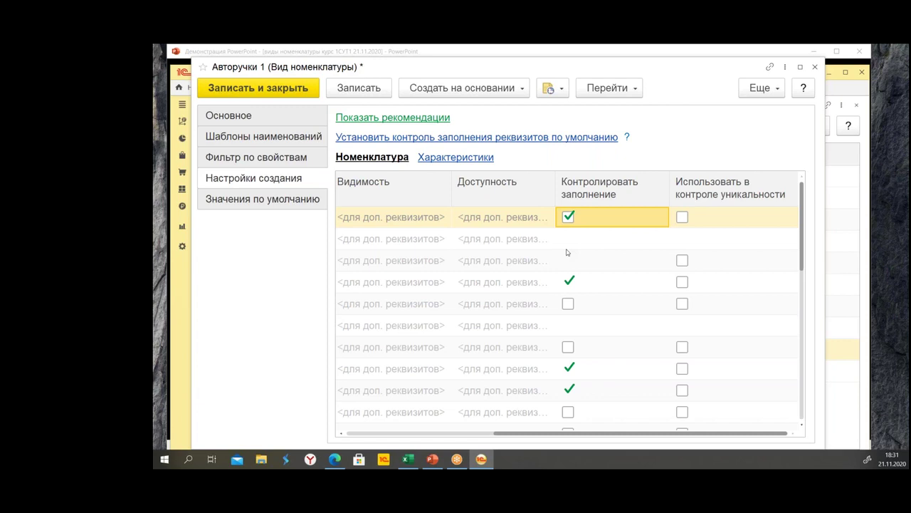
{"action": "left_click", "coordinate": [682, 217]}
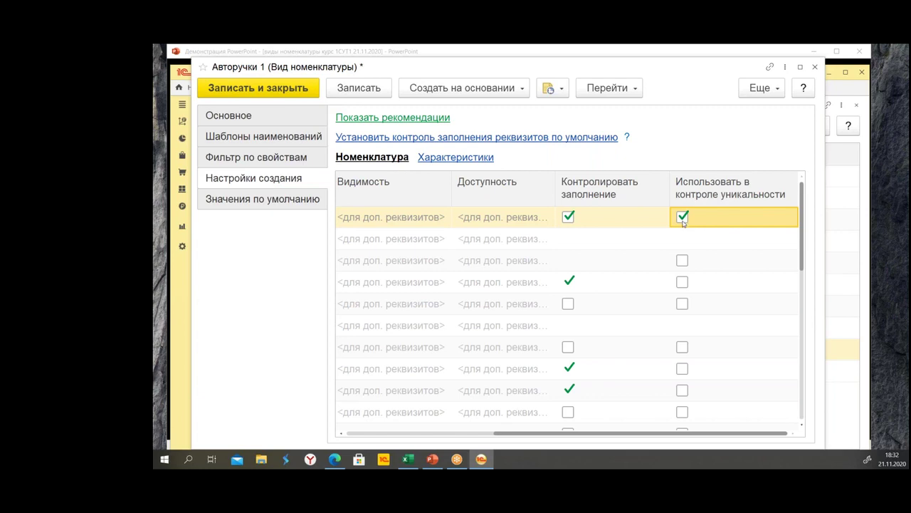
Review the remaining attributes in the creation settings, and save and close the Авторучки 1 item kind.
{"action": "left_click", "coordinate": [573, 420]}
{"action": "left_click_drag", "start_coordinate": [511, 433], "coordinate": [333, 435]}
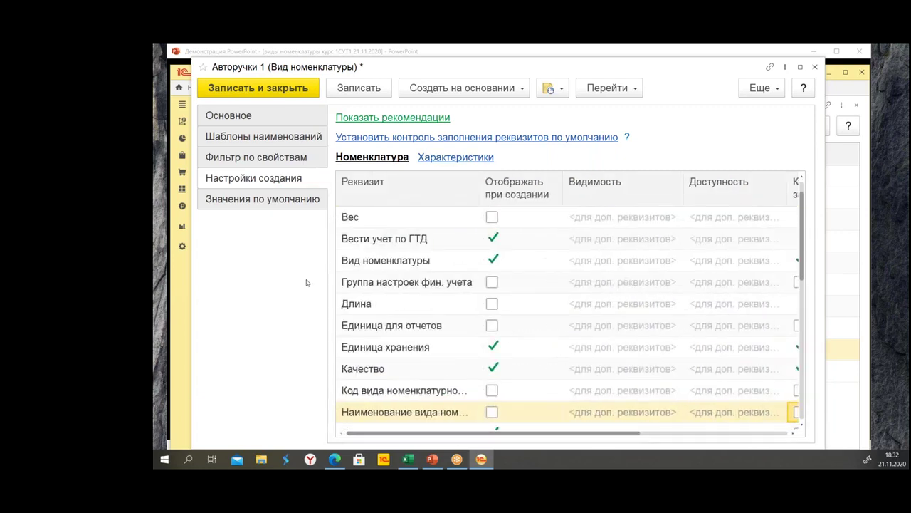
{"action": "scroll", "coordinate": [434, 299], "scroll_direction": "down", "scroll_amount": 5}
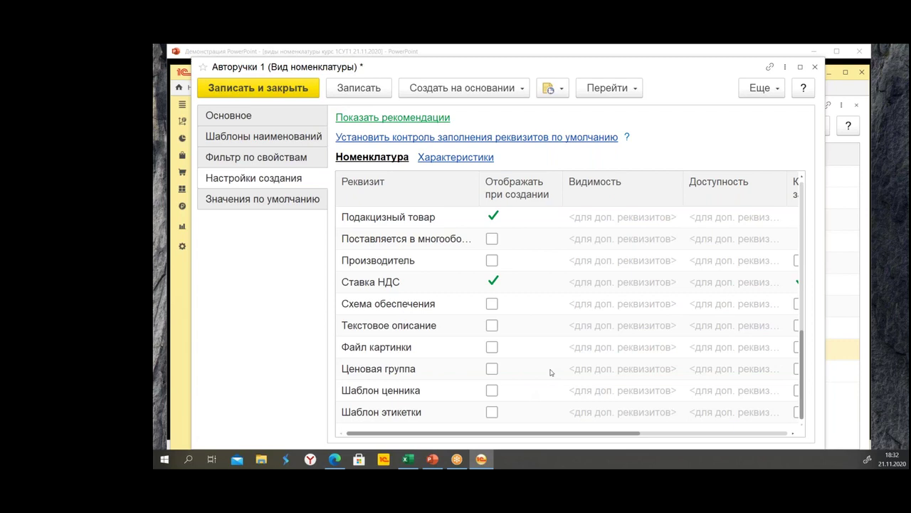
{"action": "scroll", "coordinate": [551, 371], "scroll_direction": "up", "scroll_amount": 5}
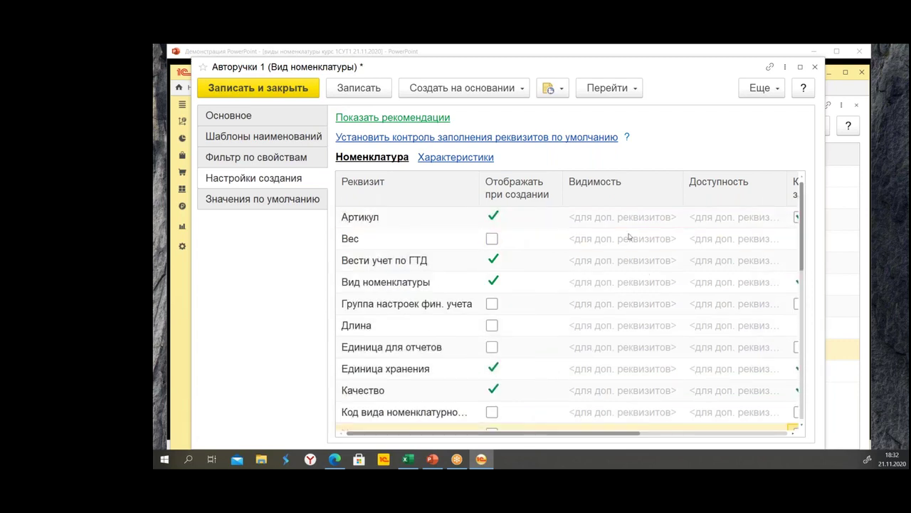
{"action": "left_click", "coordinate": [299, 88]}
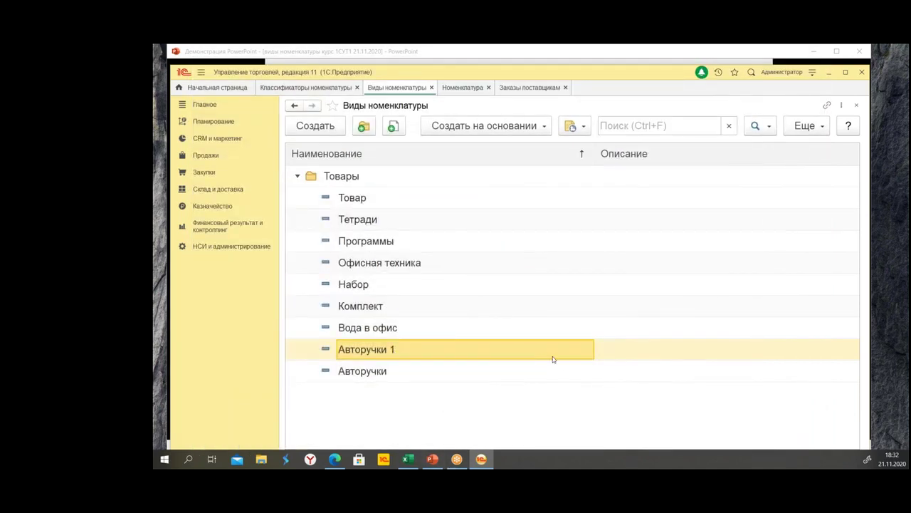
Create a new item of kind Авторучки 1 with the working name ыпв, try to save it and dismiss the uniqueness check.
{"action": "left_click", "coordinate": [462, 87]}
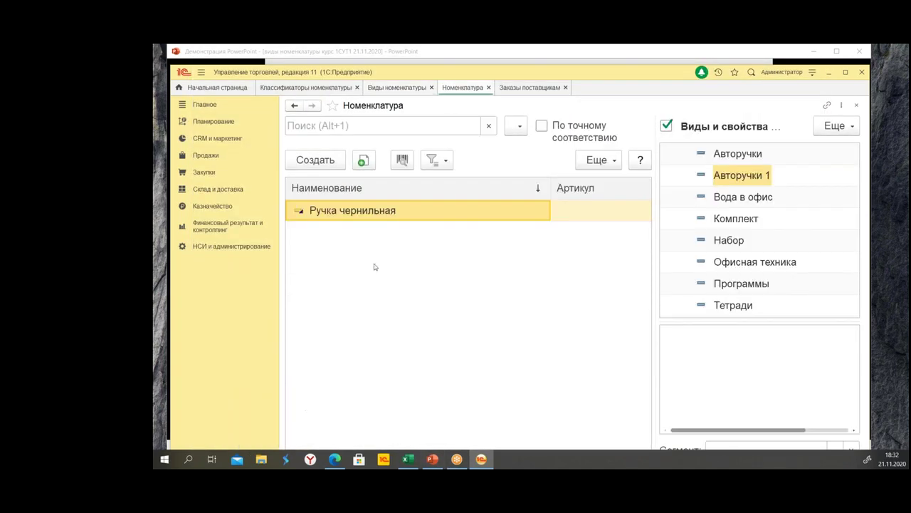
{"action": "left_click", "coordinate": [320, 162]}
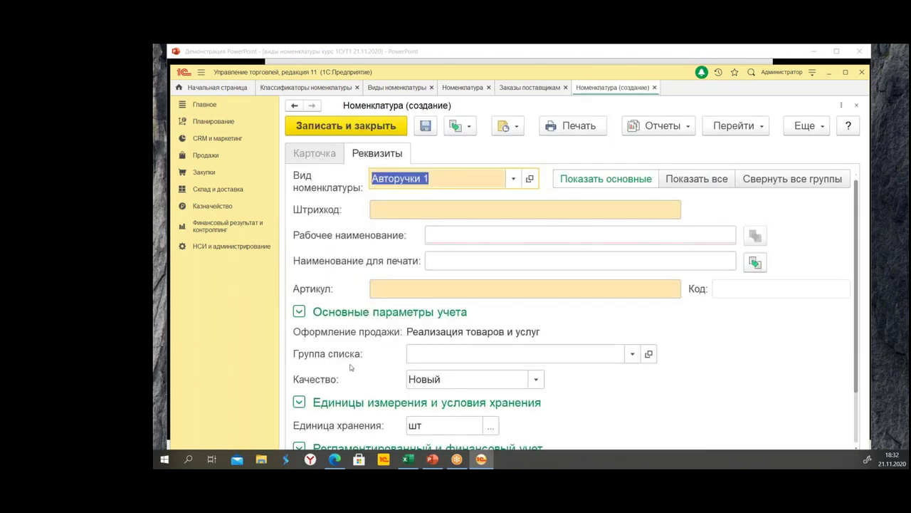
{"action": "left_click", "coordinate": [423, 286]}
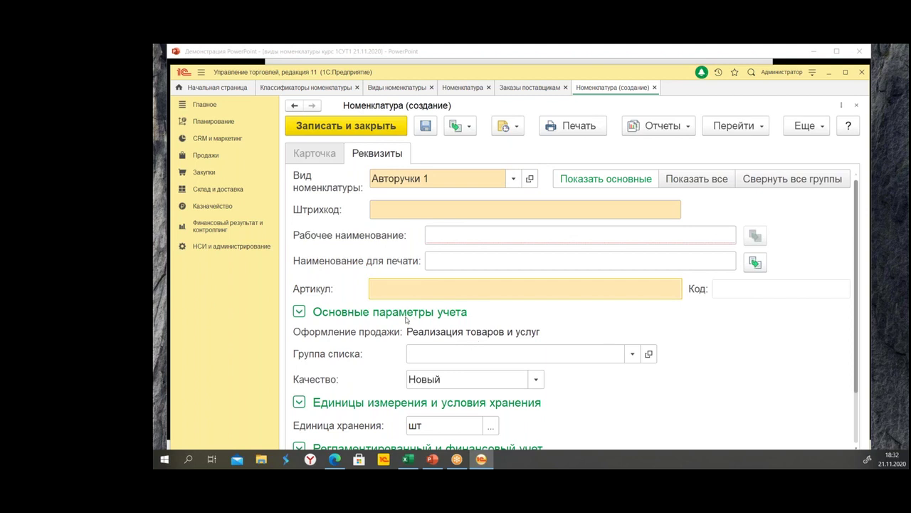
{"action": "left_click", "coordinate": [465, 238]}
{"action": "type", "text": "ыпв"}
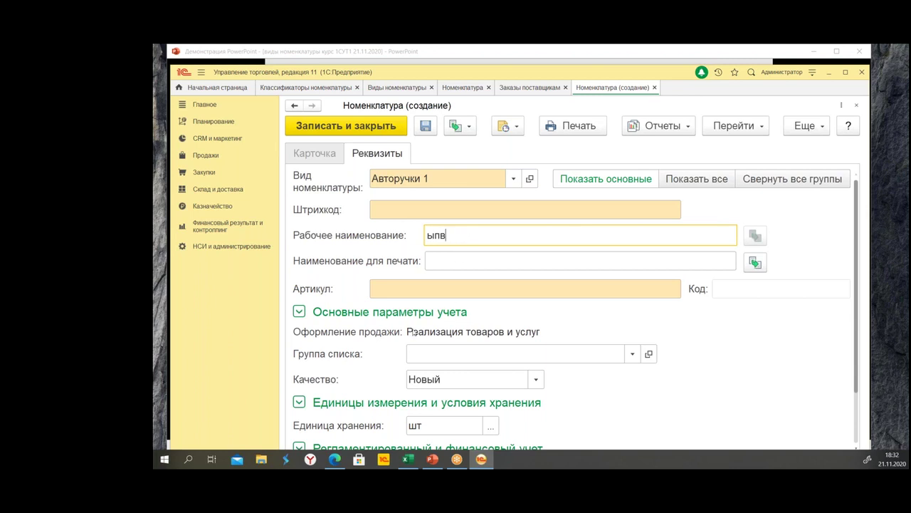
{"action": "left_click", "coordinate": [346, 125]}
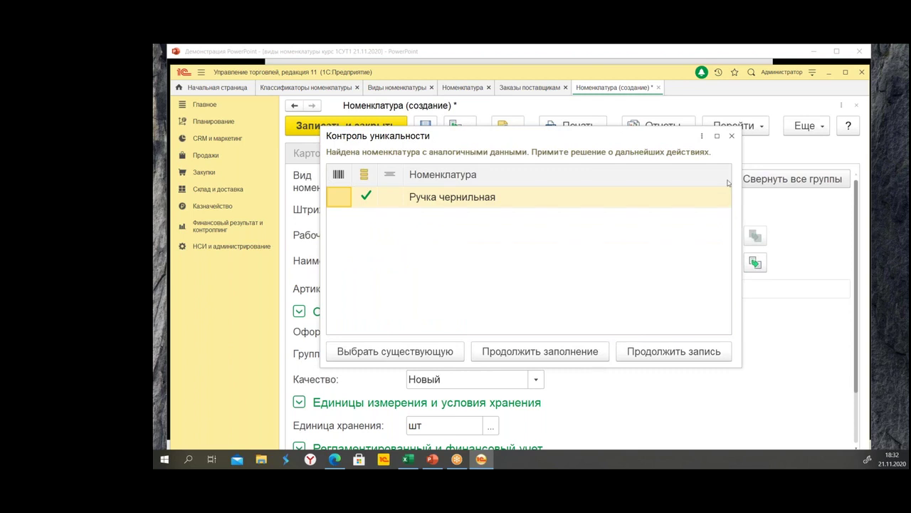
{"action": "left_click", "coordinate": [731, 135]}
Replace the new item's working name with Ручка новая.
{"action": "left_click_drag", "start_coordinate": [484, 247], "coordinate": [414, 242]}
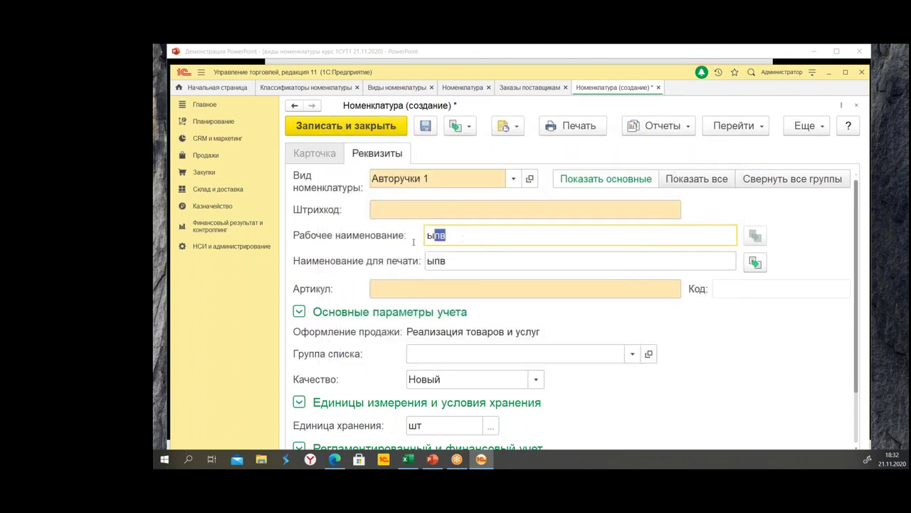
{"action": "mouse_move", "coordinate": [335, 459]}
{"action": "type", "text": "PPPPyyyy"}
{"action": "key", "text": "BackSpace"}
{"action": "key", "text": "BackSpace"}
{"action": "key", "text": "BackSpace"}
{"action": "key", "text": "BackSpace"}
{"action": "key", "text": "BackSpace"}
{"action": "key", "text": "BackSpace"}
{"action": "key", "text": "BackSpace"}
{"action": "key", "text": "BackSpace"}
{"action": "type", "text": "Pучка новая"}
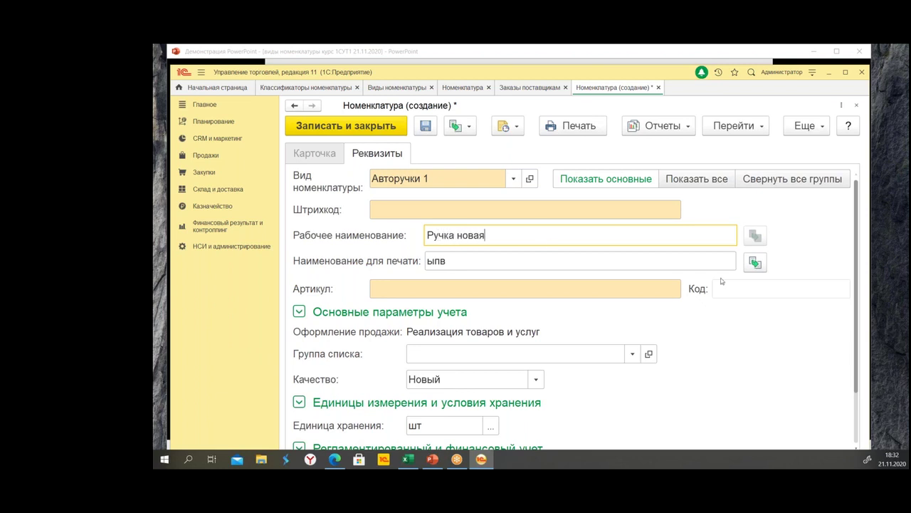
Save Ручка новая with an empty Артикул, continuing past the uniqueness check, and close its card.
{"action": "left_click", "coordinate": [518, 291]}
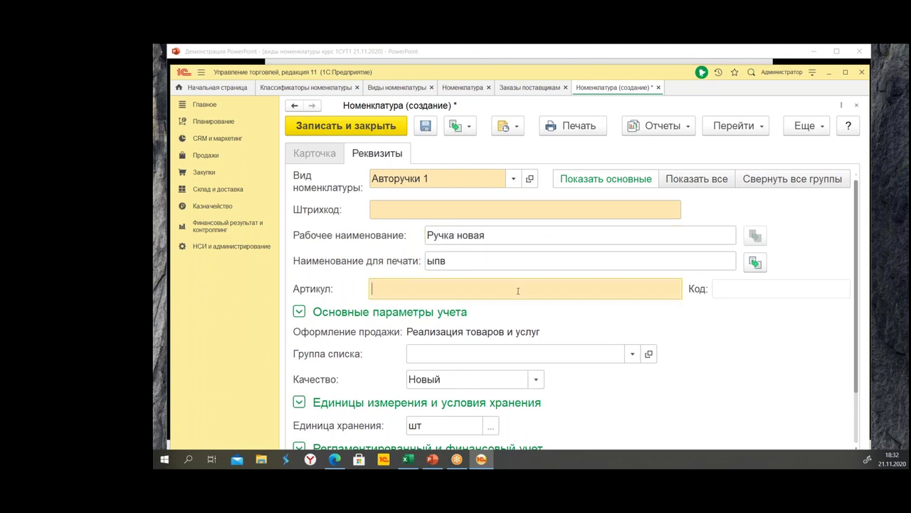
{"action": "left_click", "coordinate": [337, 131]}
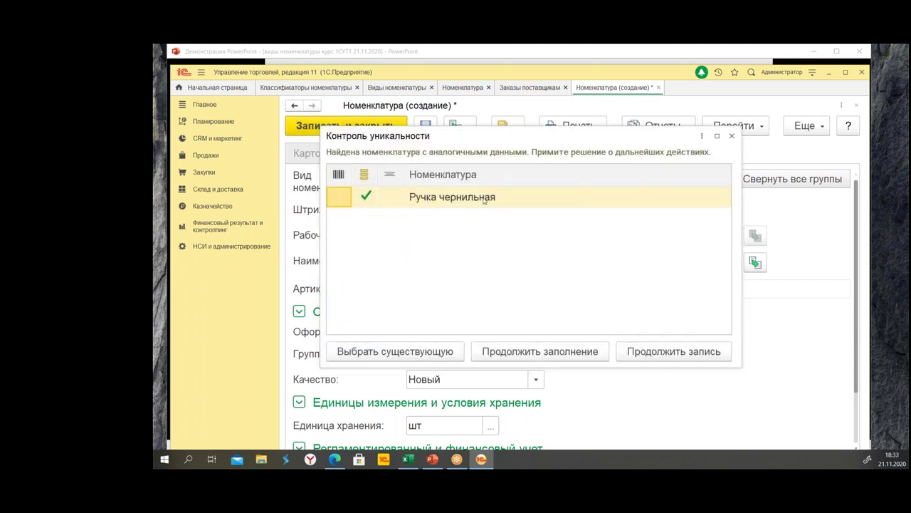
{"action": "left_click", "coordinate": [566, 351]}
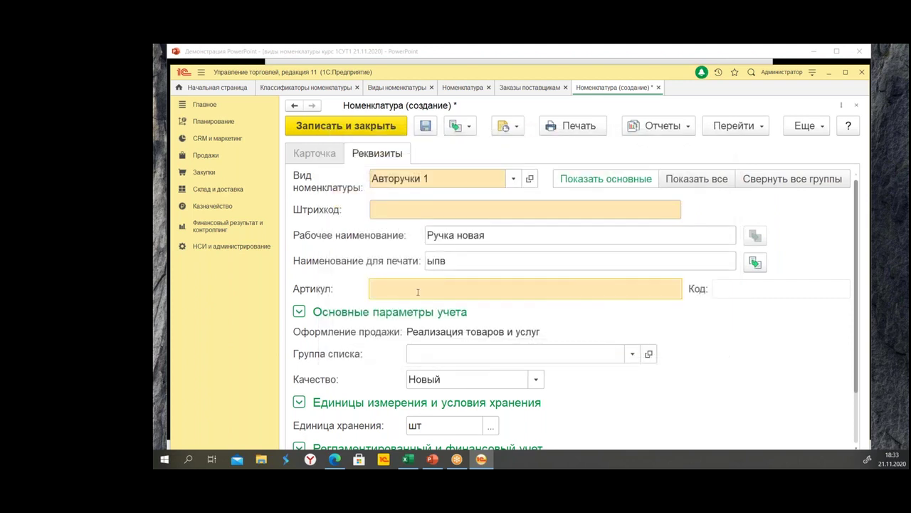
{"action": "left_click", "coordinate": [377, 131]}
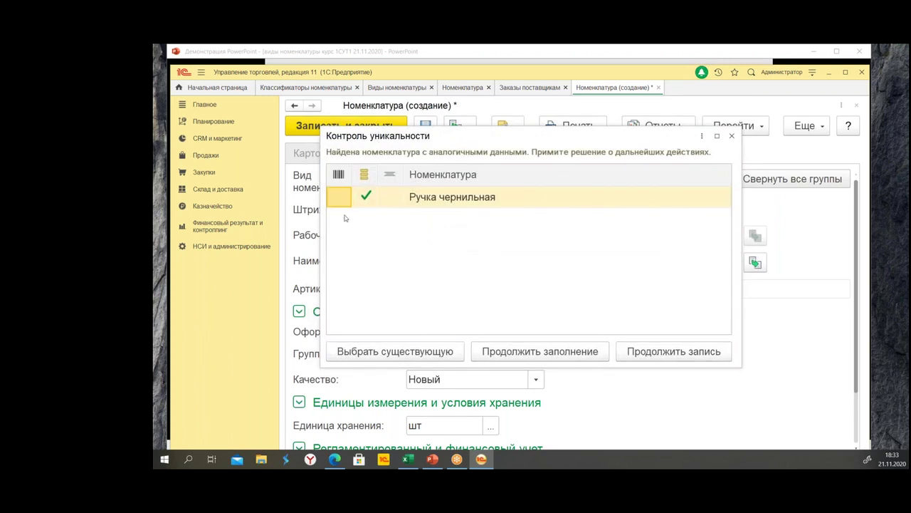
{"action": "left_click", "coordinate": [369, 200]}
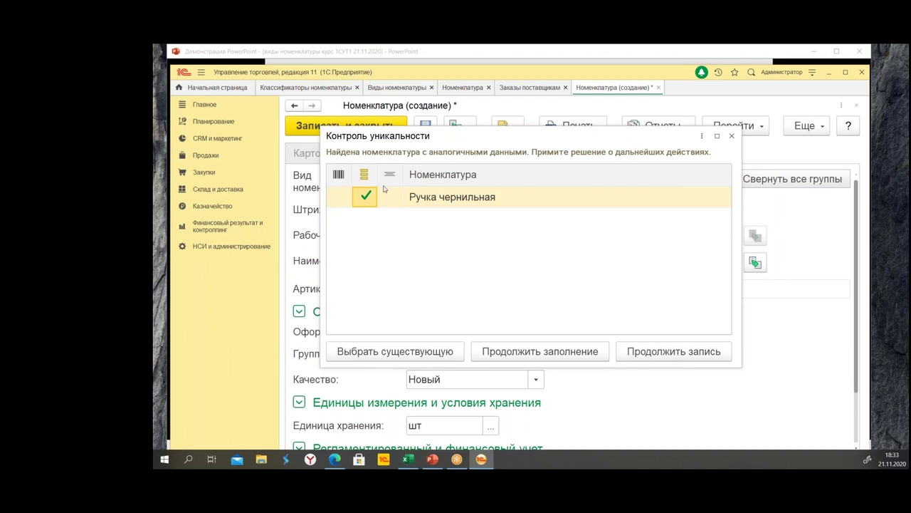
{"action": "left_click", "coordinate": [673, 351]}
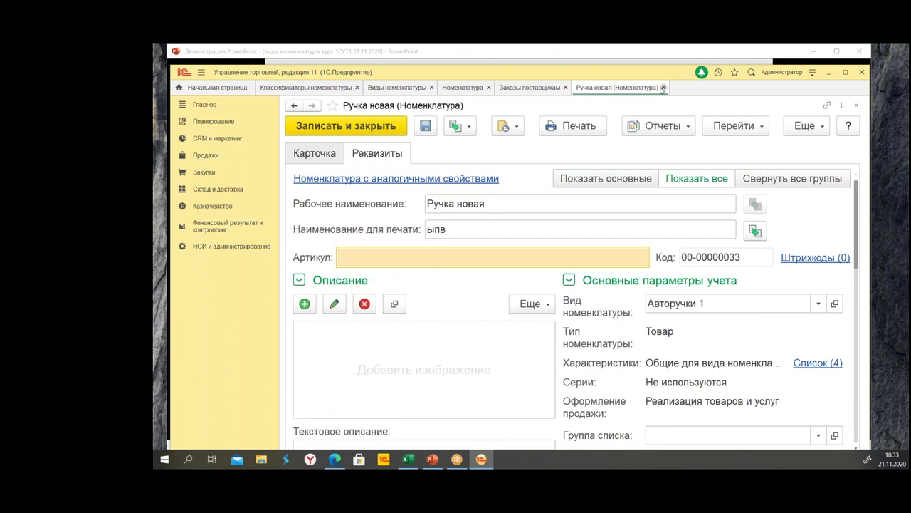
{"action": "left_click", "coordinate": [663, 87]}
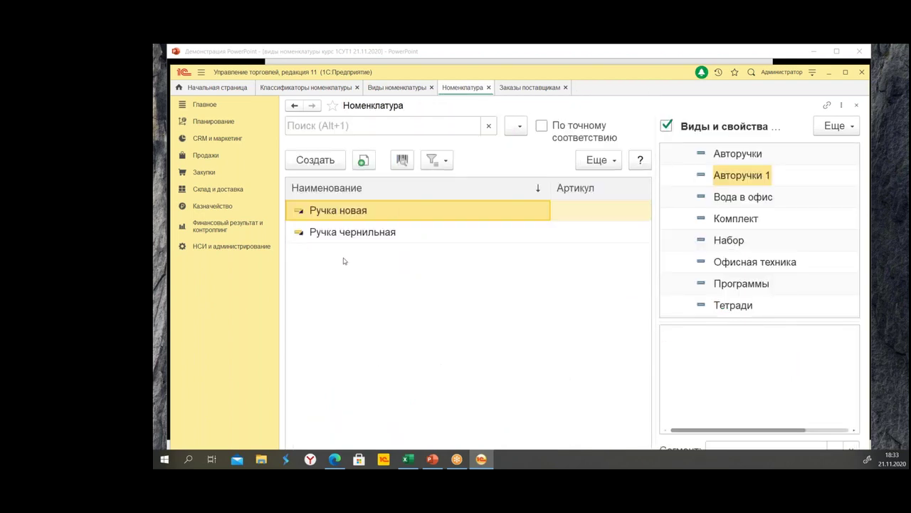
Open the requisites of Ручка чернильная, set its Артикул to РЧ, and save and close the item.
{"action": "left_click", "coordinate": [366, 239]}
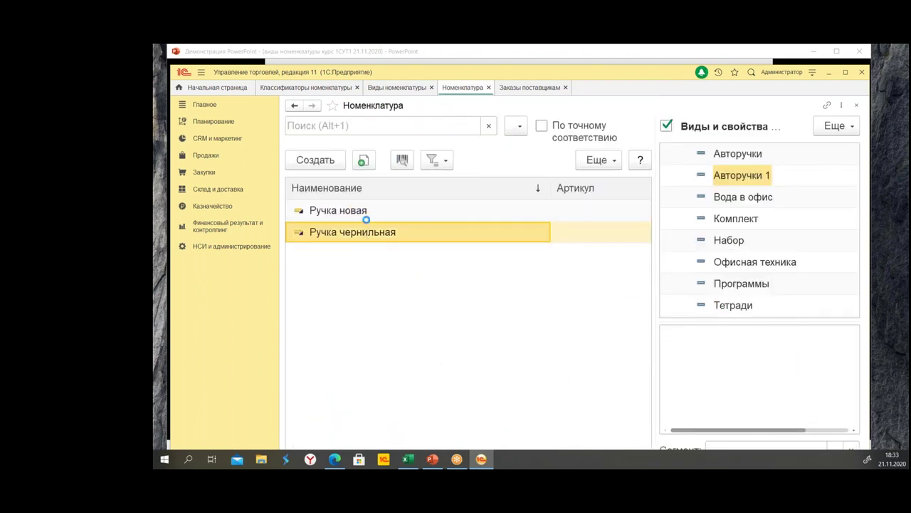
{"action": "left_click", "coordinate": [380, 153]}
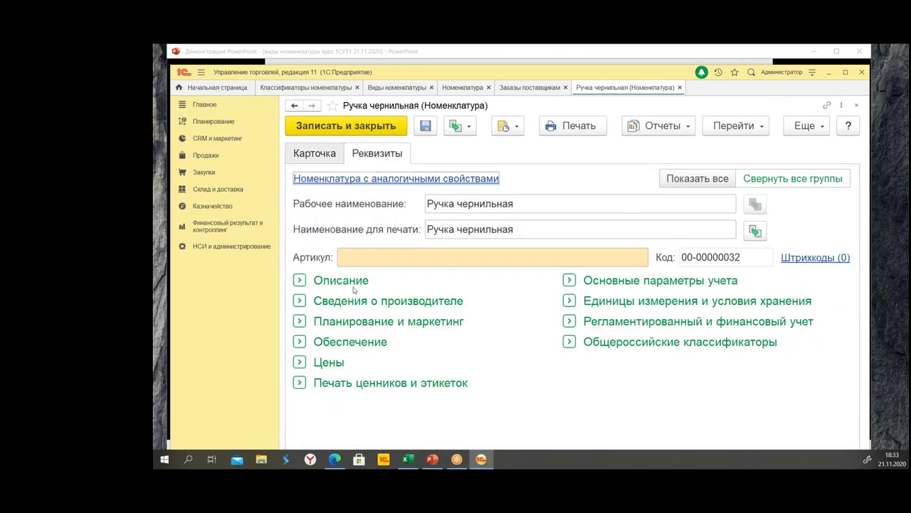
{"action": "left_click", "coordinate": [371, 256]}
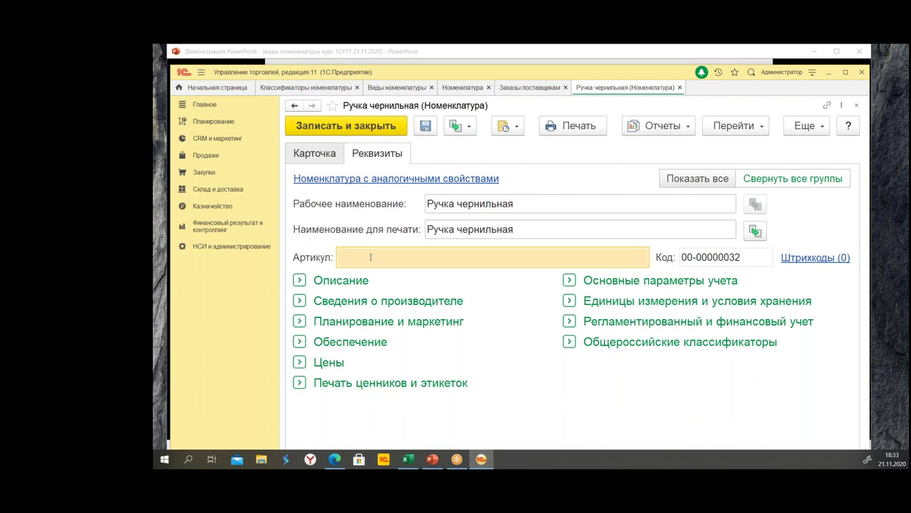
{"action": "mouse_move", "coordinate": [408, 460]}
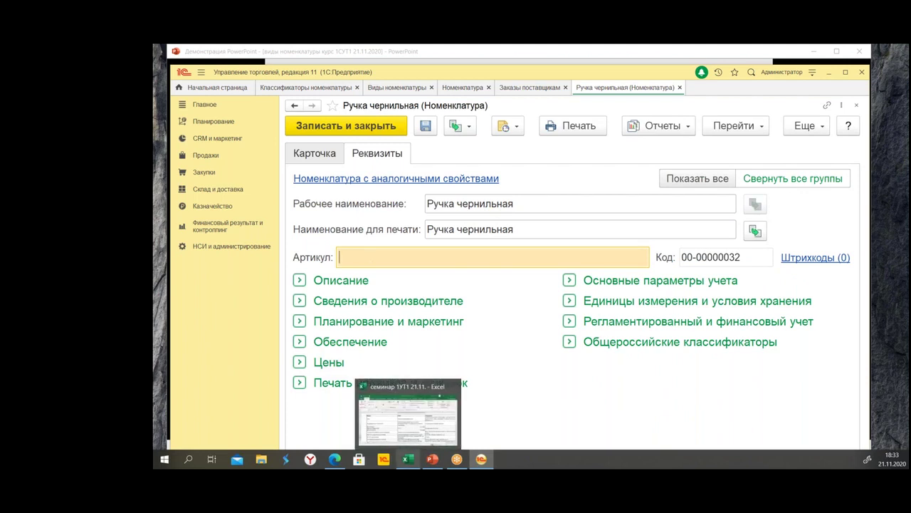
{"action": "type", "text": "Р"}
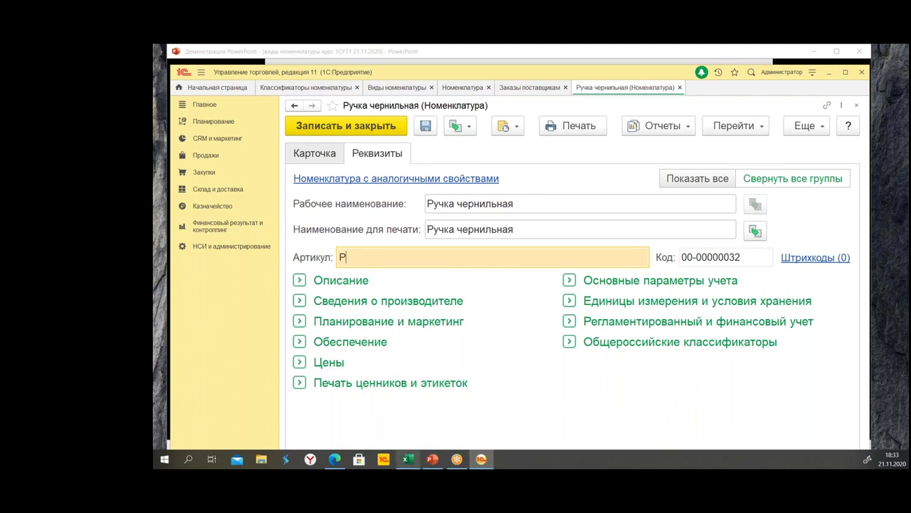
{"action": "type", "text": "Ч"}
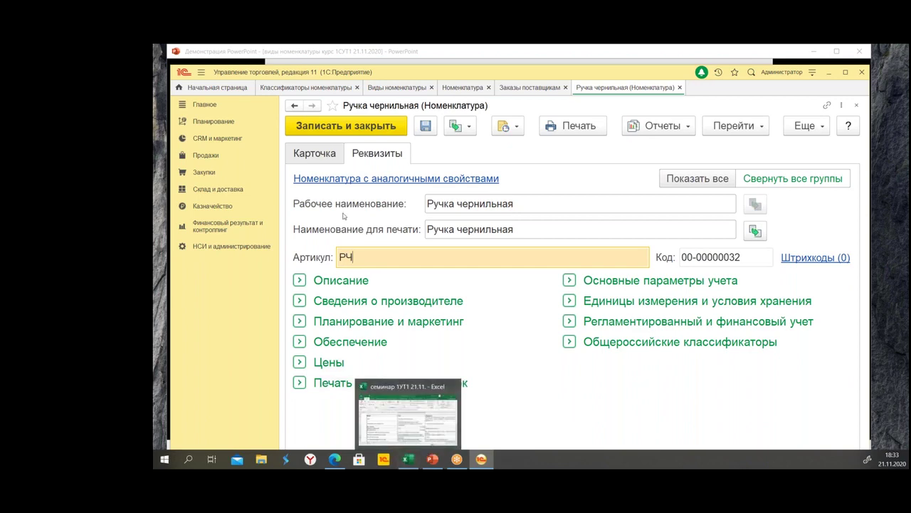
{"action": "key", "text": "ctrl+Tab"}
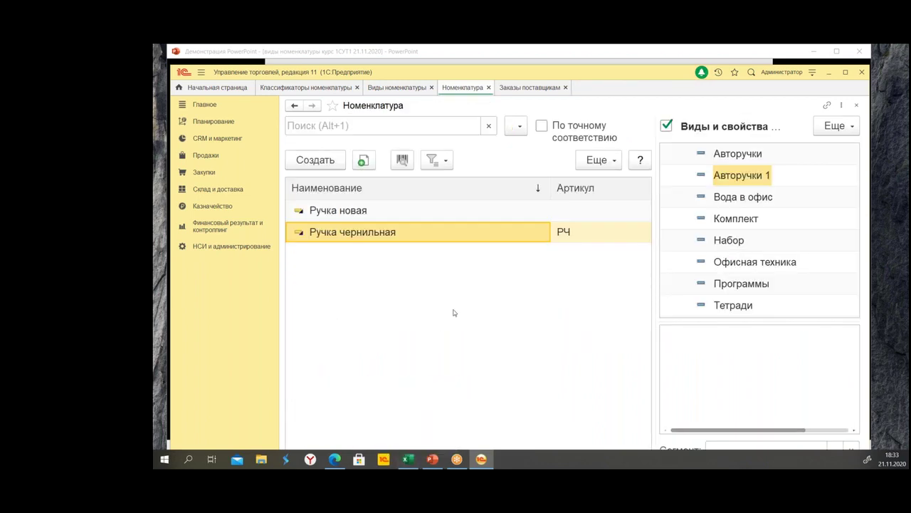
Open the requisites of Ручка новая, set its Артикул to РН, and save and close the item.
{"action": "left_click", "coordinate": [369, 212]}
{"action": "double_click", "coordinate": [369, 212]}
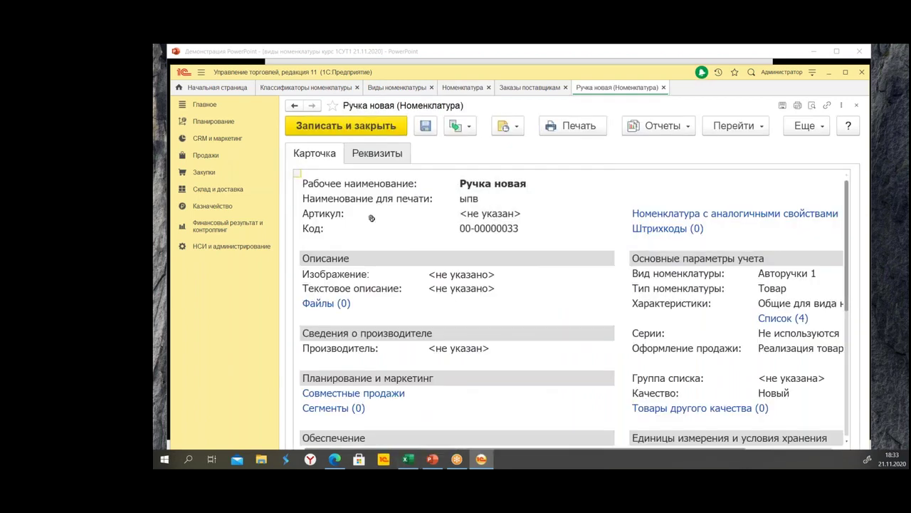
{"action": "left_click", "coordinate": [381, 153]}
{"action": "left_click", "coordinate": [390, 257]}
{"action": "type", "text": "Р"}
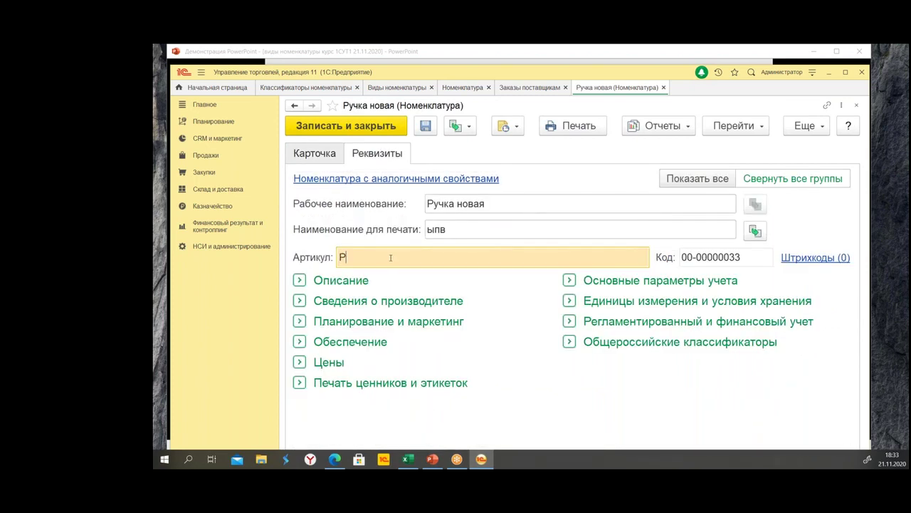
{"action": "type", "text": "Н"}
{"action": "left_click", "coordinate": [359, 125]}
Create another Авторучки 1 item with the working name Ручка старая and no Артикул, and save and close it.
{"action": "left_click", "coordinate": [313, 160]}
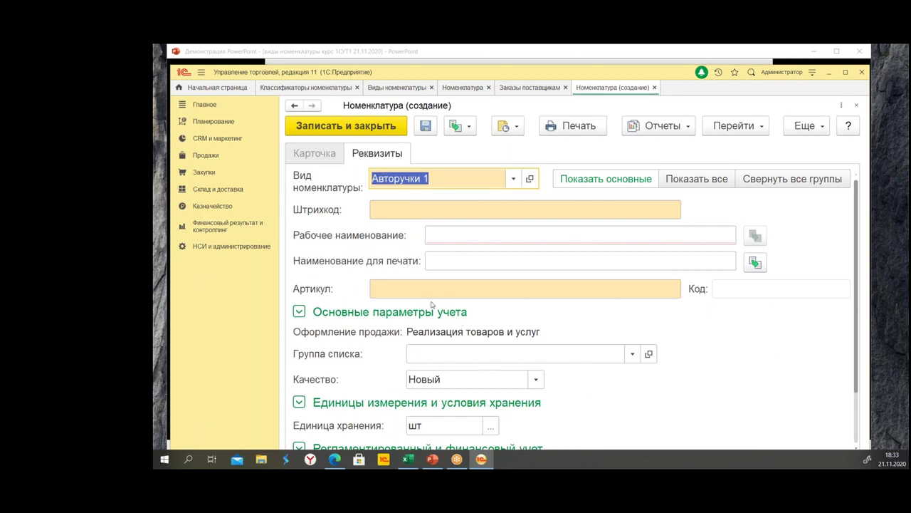
{"action": "left_click", "coordinate": [580, 235]}
{"action": "type", "text": "Ручка"}
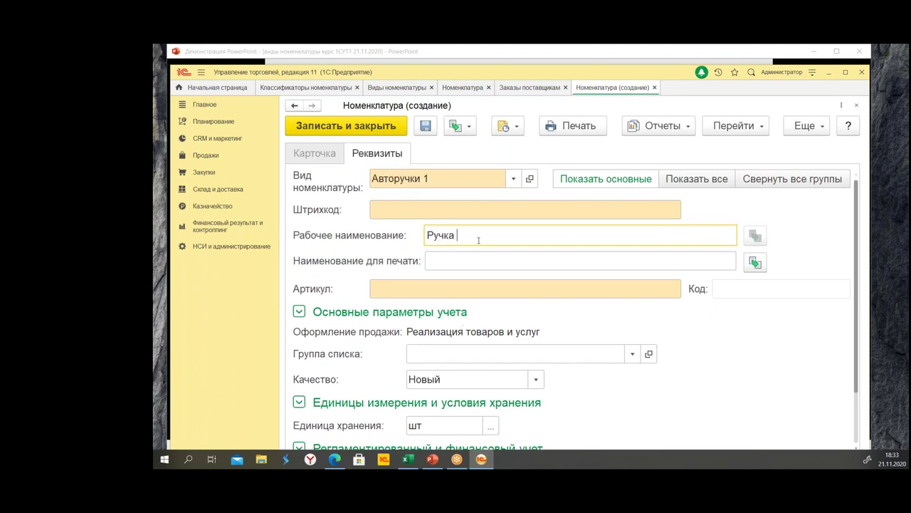
{"action": "type", "text": " старая"}
{"action": "left_click", "coordinate": [360, 125]}
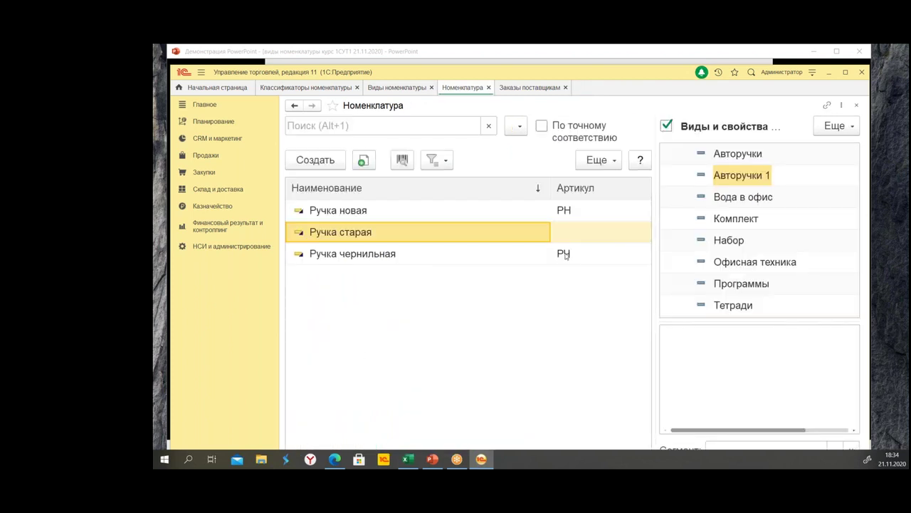
Open the item kind Авторучки 1, check the Артикул fill and uniqueness control in its creation settings, and close the card.
{"action": "left_click", "coordinate": [228, 246]}
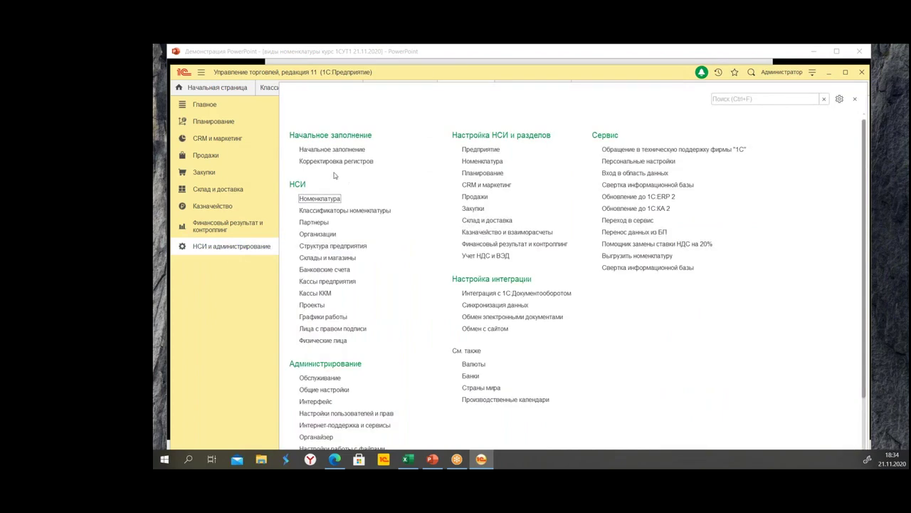
{"action": "left_click", "coordinate": [331, 212]}
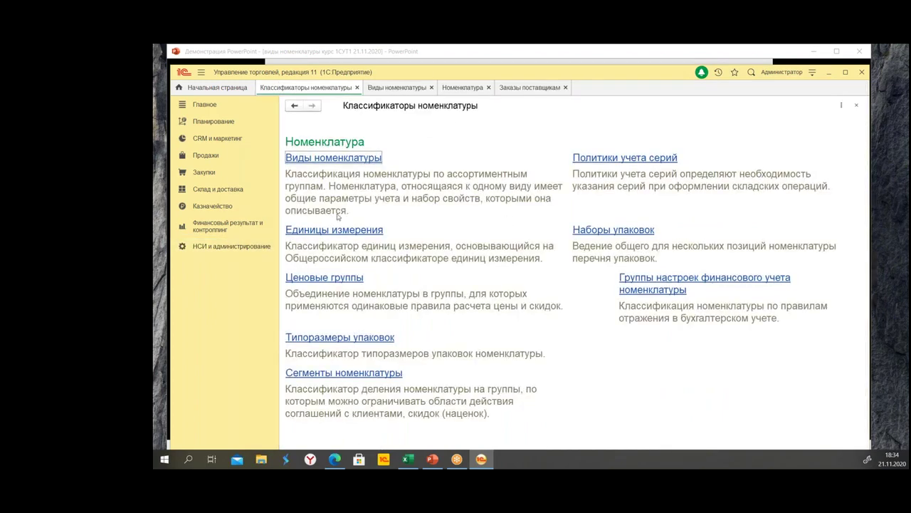
{"action": "left_click", "coordinate": [366, 154]}
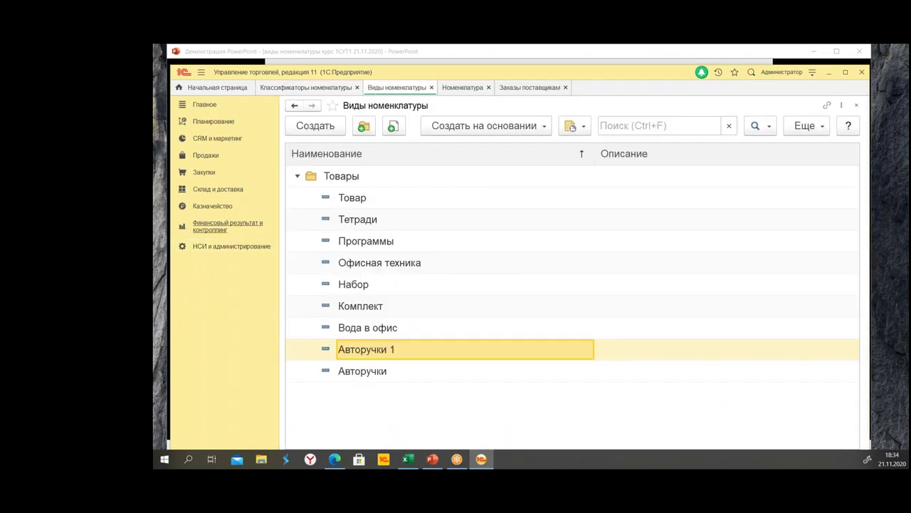
{"action": "double_click", "coordinate": [392, 350]}
{"action": "left_click", "coordinate": [253, 202]}
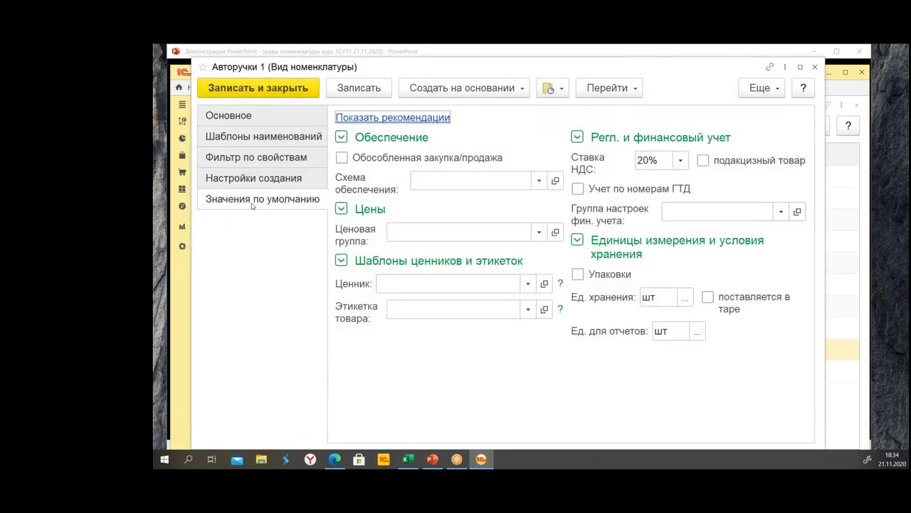
{"action": "left_click", "coordinate": [258, 183]}
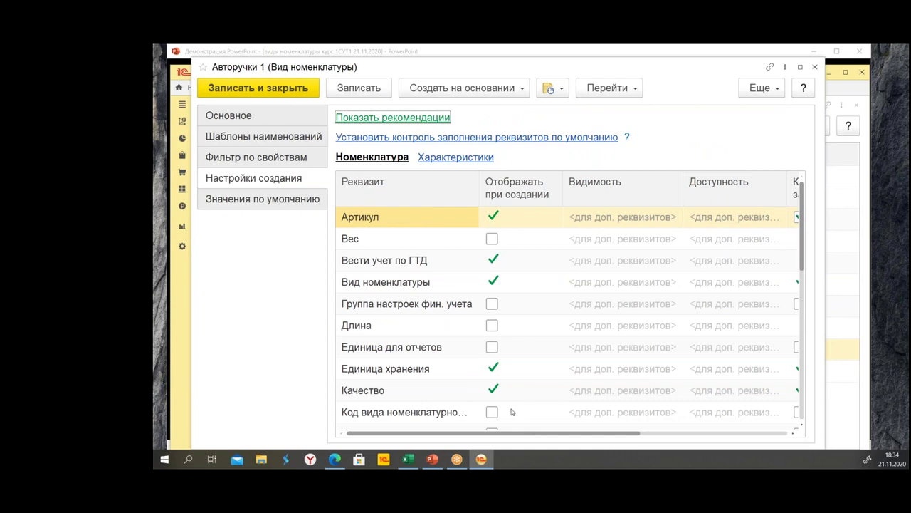
{"action": "scroll", "coordinate": [547, 435], "scroll_direction": "right", "scroll_amount": 5}
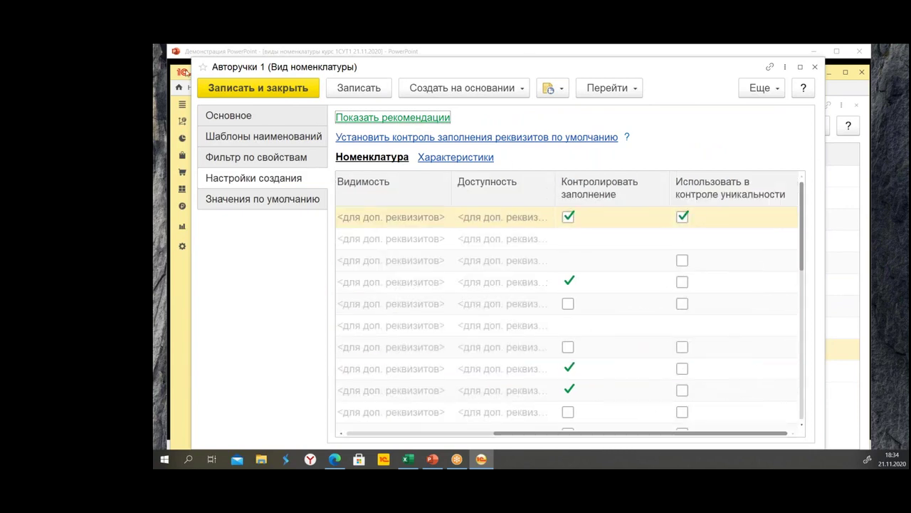
{"action": "key", "text": "Escape"}
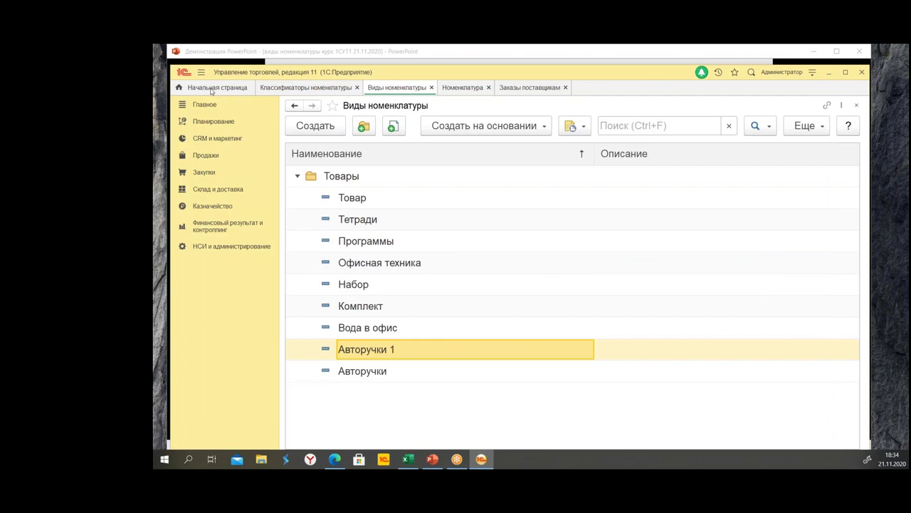
Close the open lists, reopen the Номенклатура list and start a new item of the kind Авторучки 1.
{"action": "left_click", "coordinate": [211, 90]}
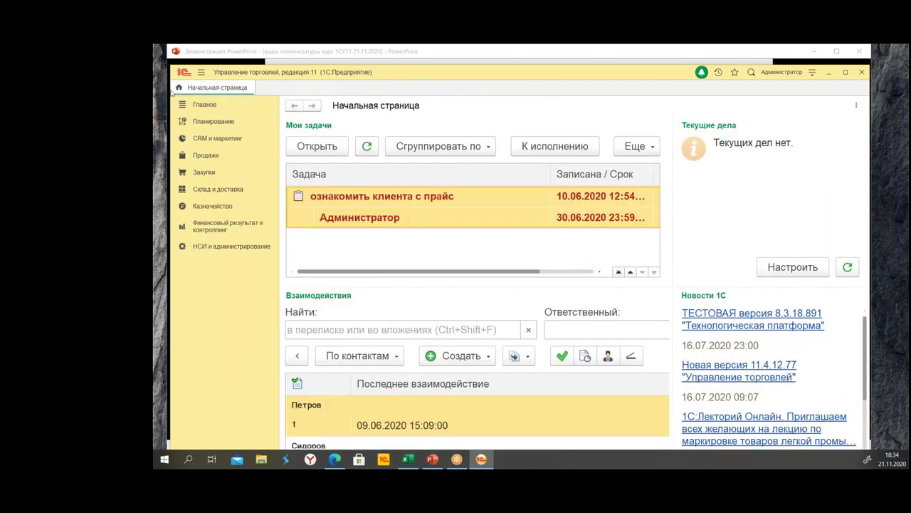
{"action": "left_click", "coordinate": [239, 247]}
{"action": "left_click", "coordinate": [321, 199]}
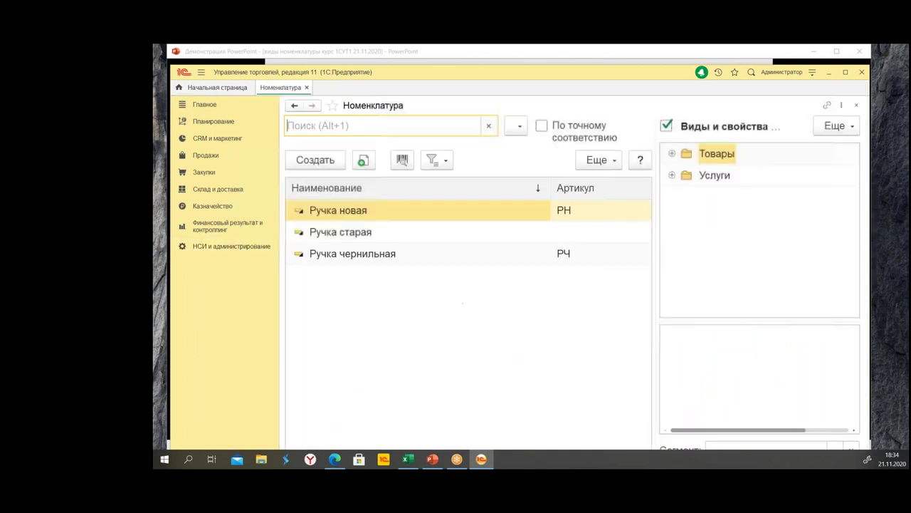
{"action": "left_click", "coordinate": [318, 162]}
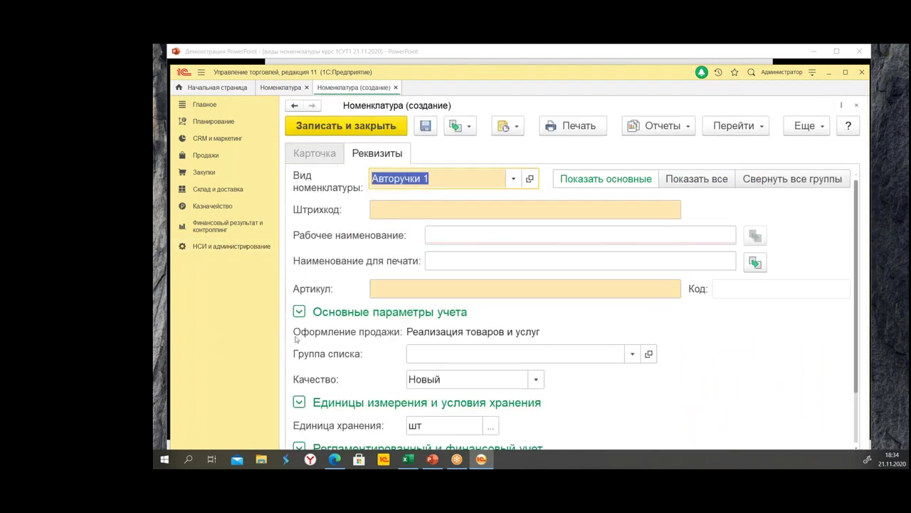
Set the new item's working and print names to Р 2, try saving it without an Артикул, and dismiss the uniqueness check.
{"action": "left_click", "coordinate": [409, 205]}
{"action": "left_click", "coordinate": [492, 253]}
{"action": "left_click", "coordinate": [470, 236]}
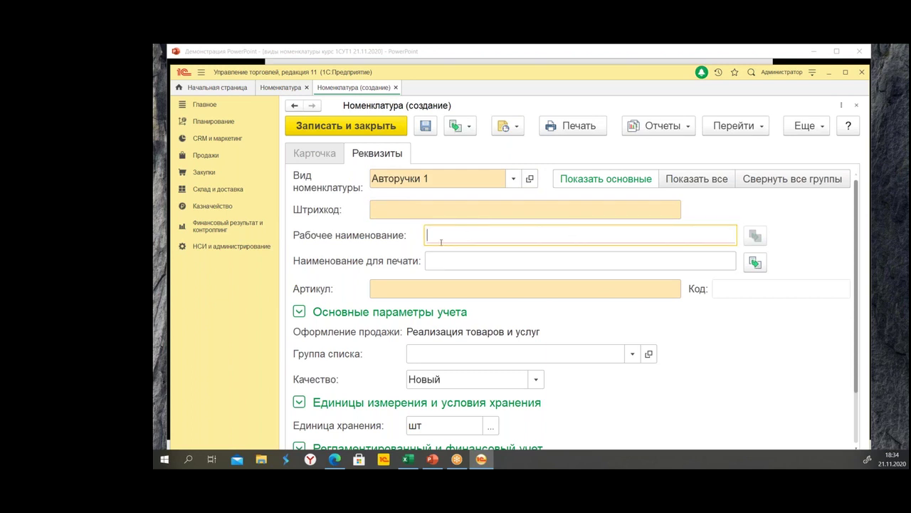
{"action": "type", "text": "Р 2"}
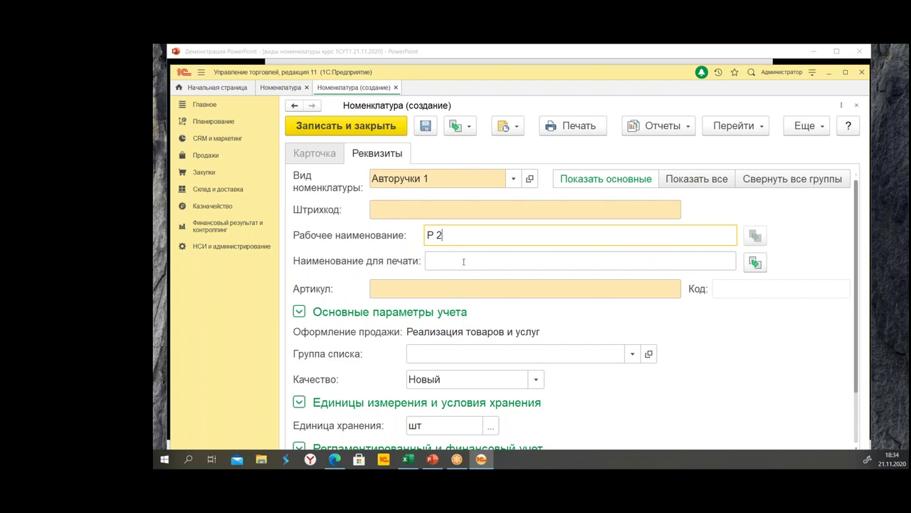
{"action": "left_click", "coordinate": [464, 262]}
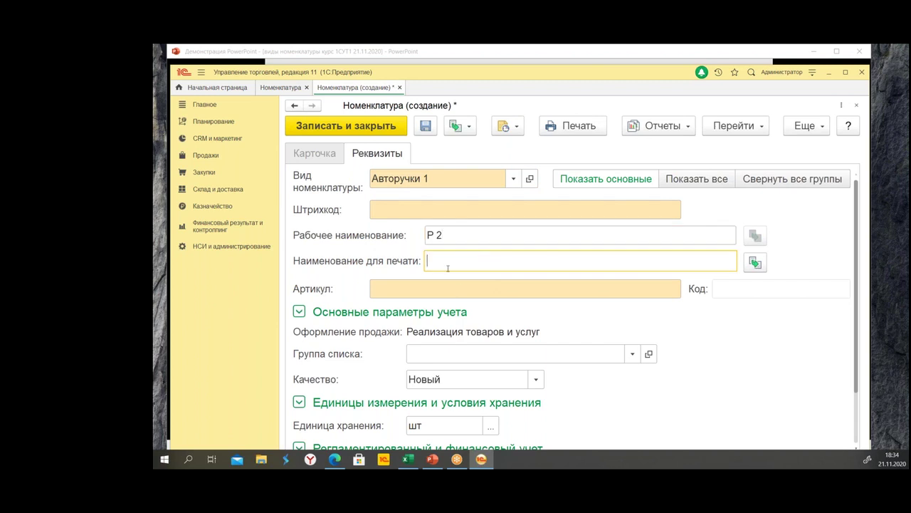
{"action": "key", "text": "Tab"}
{"action": "left_click", "coordinate": [328, 133]}
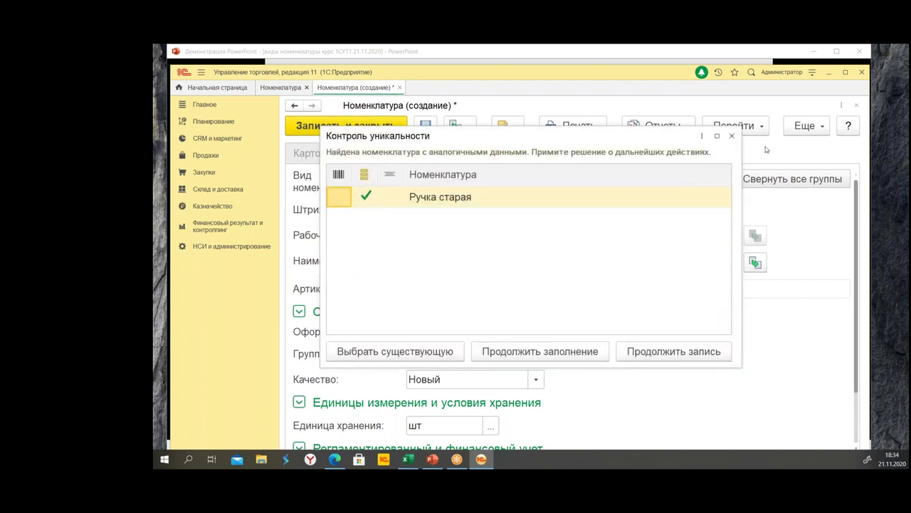
{"action": "left_click", "coordinate": [731, 135]}
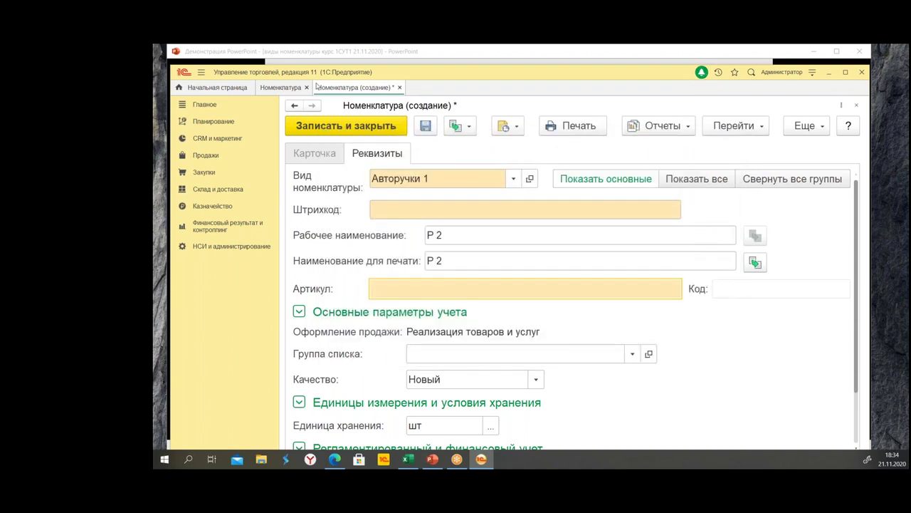
Open the requisites of Ручка старая from the item list, set its Артикул to 123123, and save and close the item.
{"action": "left_click", "coordinate": [286, 89]}
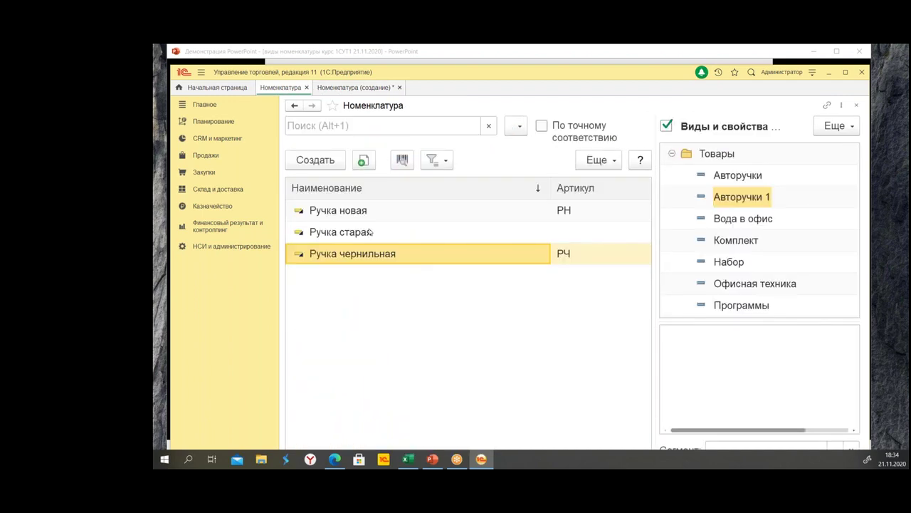
{"action": "double_click", "coordinate": [370, 232]}
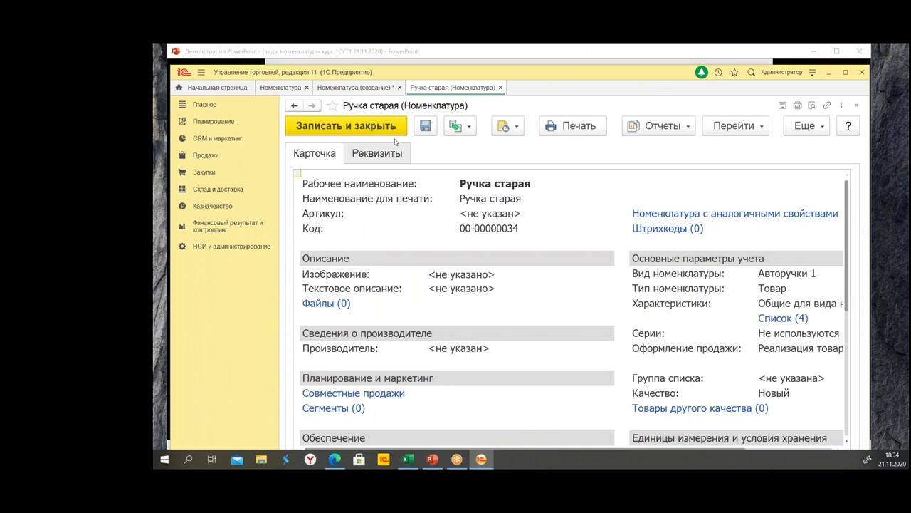
{"action": "left_click", "coordinate": [381, 152]}
{"action": "left_click", "coordinate": [376, 260]}
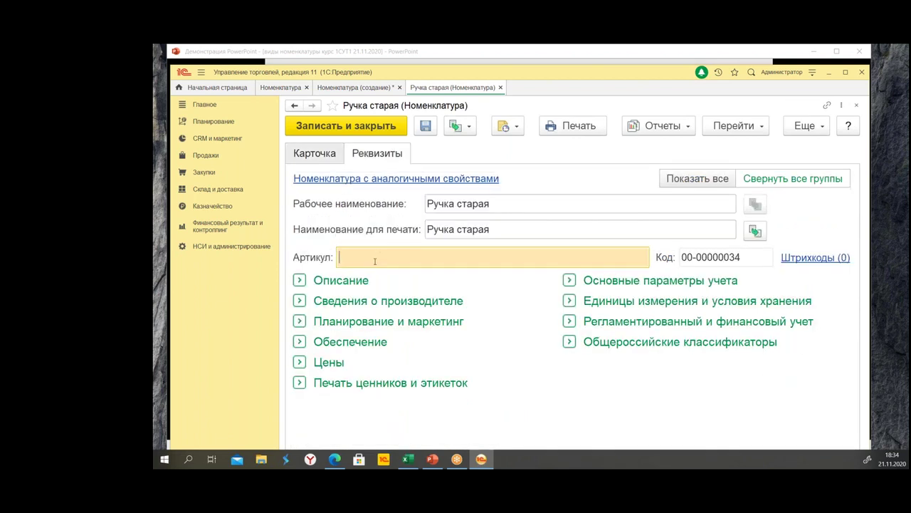
{"action": "type", "text": "123123"}
{"action": "left_click", "coordinate": [346, 127]}
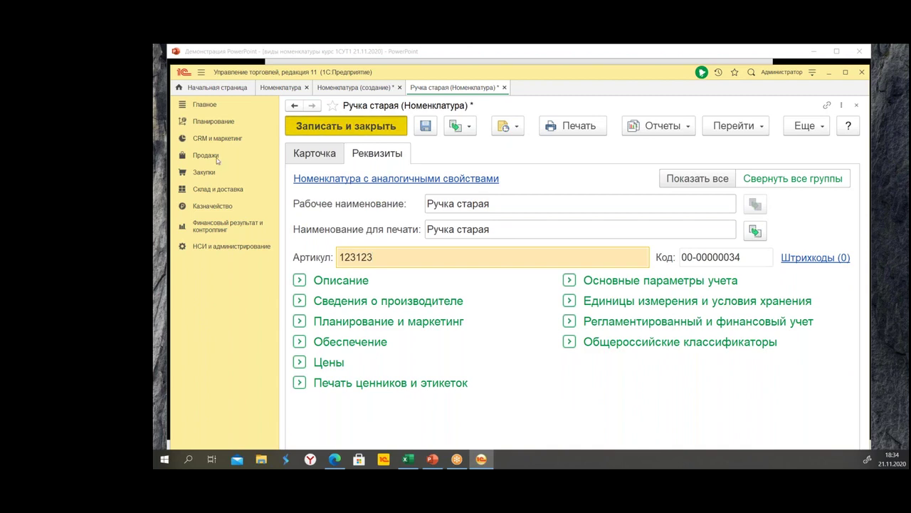
Check the item list, return to the unsaved item Р 2, and save and close it with an empty Артикул.
{"action": "left_click", "coordinate": [225, 249]}
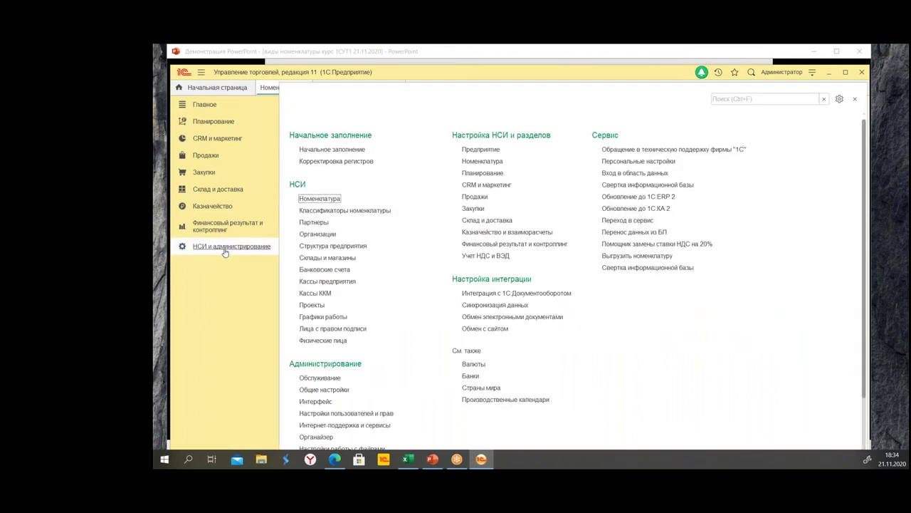
{"action": "left_click", "coordinate": [326, 200]}
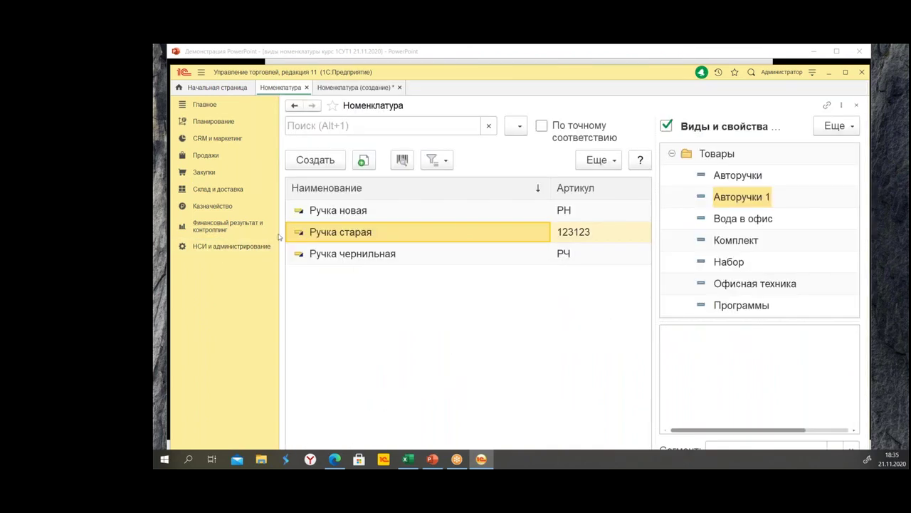
{"action": "left_click", "coordinate": [353, 88]}
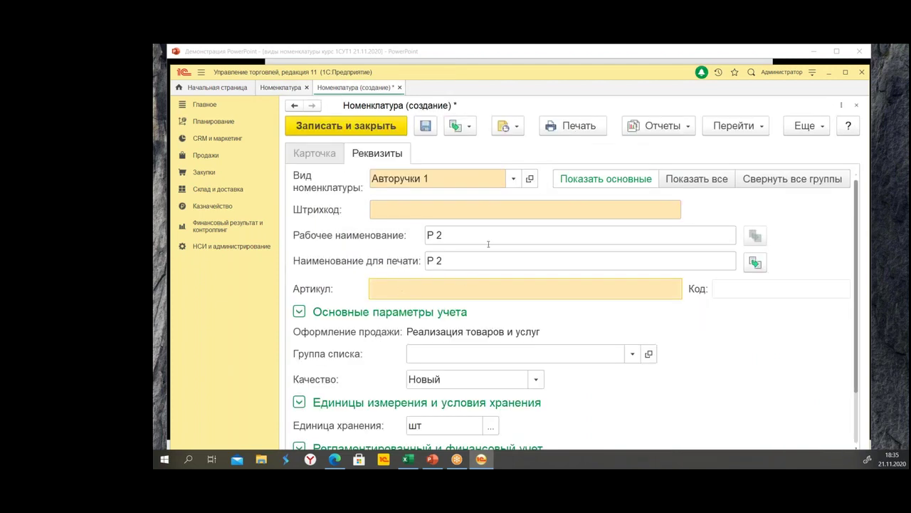
{"action": "left_click", "coordinate": [346, 126]}
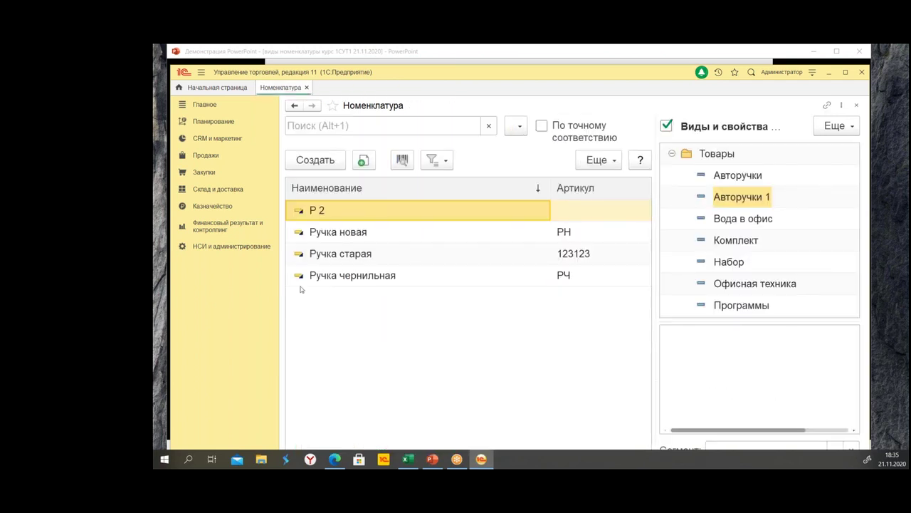
Reopen the item kind Авторучки 1 from the Товары group, review its attribute creation settings, and save and close it.
{"action": "left_click", "coordinate": [222, 247]}
{"action": "left_click", "coordinate": [328, 211]}
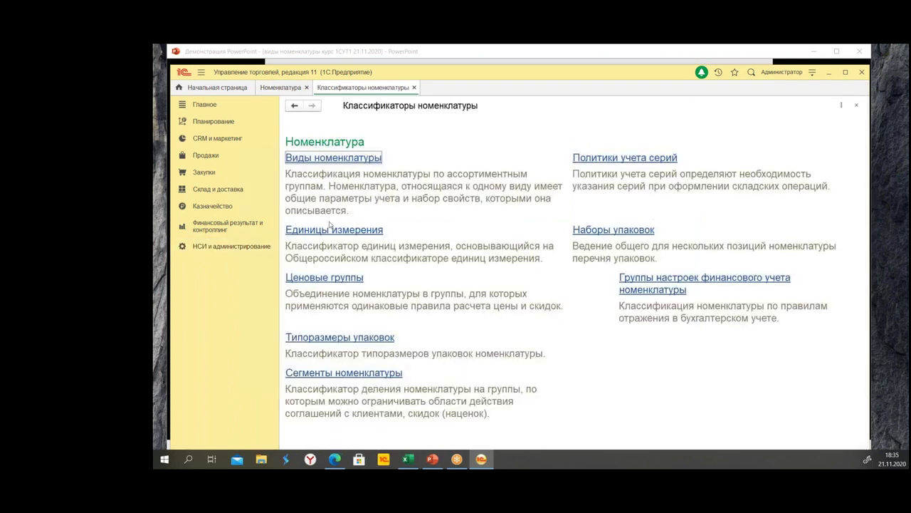
{"action": "left_click", "coordinate": [333, 157]}
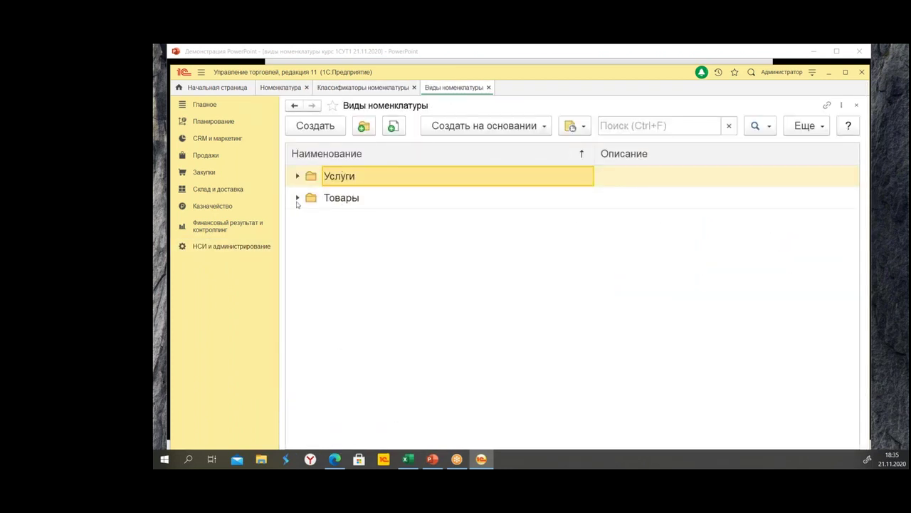
{"action": "left_click", "coordinate": [296, 200]}
{"action": "left_click", "coordinate": [382, 356]}
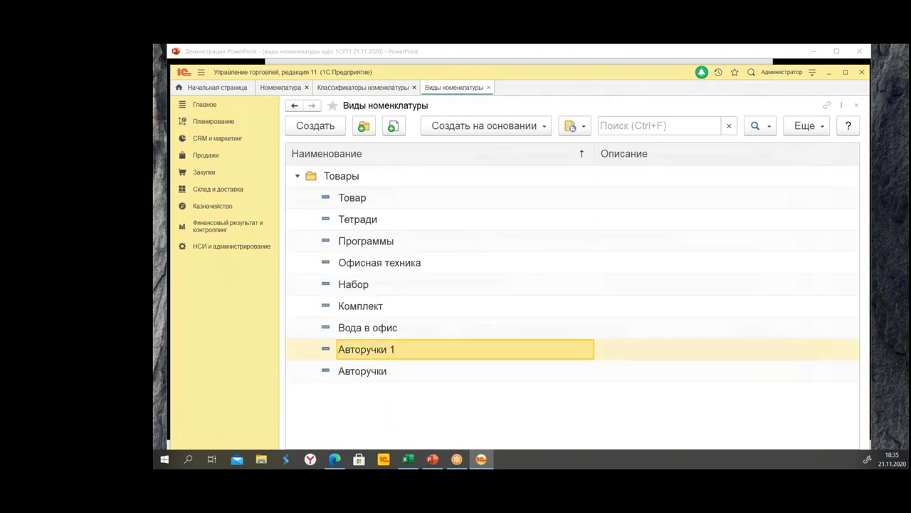
{"action": "double_click", "coordinate": [380, 351]}
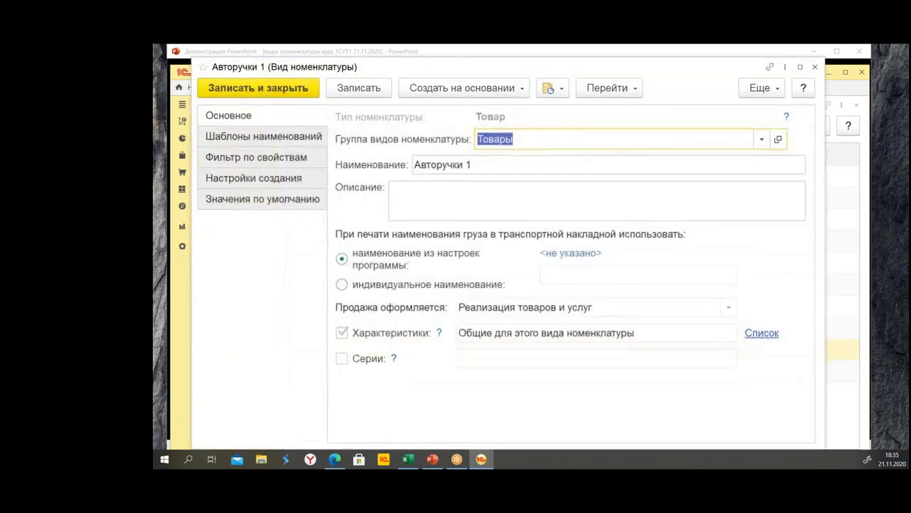
{"action": "left_click", "coordinate": [271, 200]}
{"action": "left_click", "coordinate": [256, 178]}
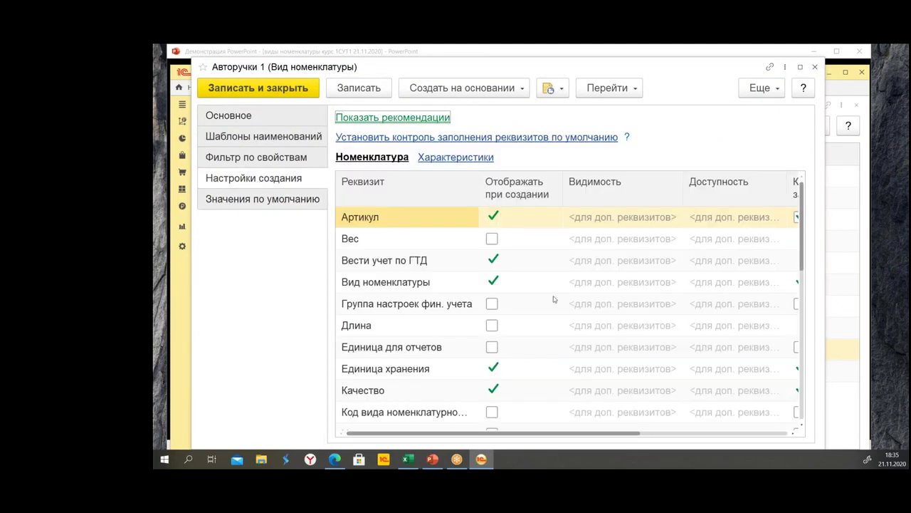
{"action": "left_click_drag", "start_coordinate": [499, 433], "coordinate": [583, 434]}
{"action": "left_click", "coordinate": [298, 94]}
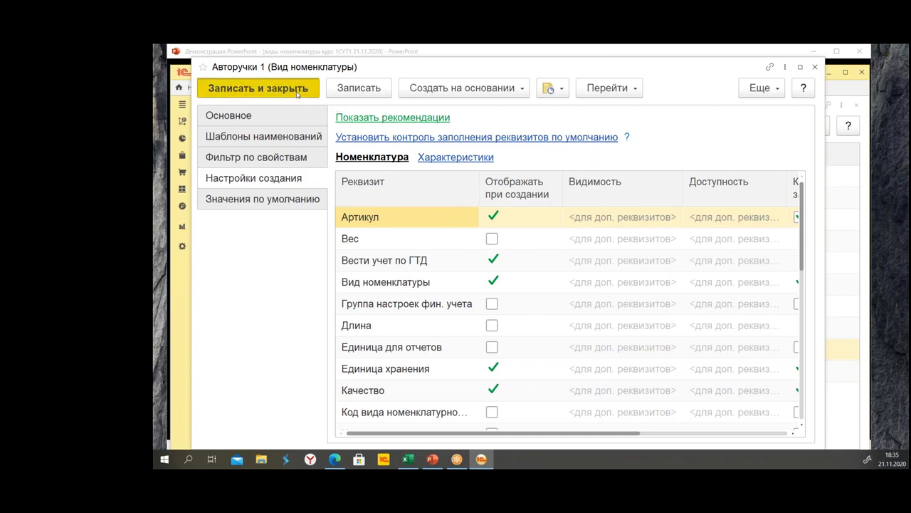
Close the Виды номенклатуры, Классификаторы номенклатуры and Номенклатура pages.
{"action": "left_click", "coordinate": [490, 88]}
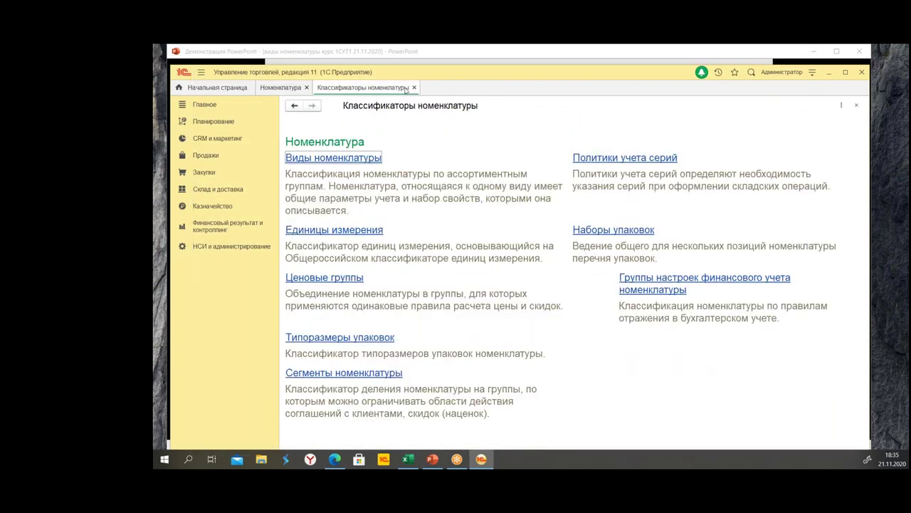
{"action": "left_click", "coordinate": [414, 88]}
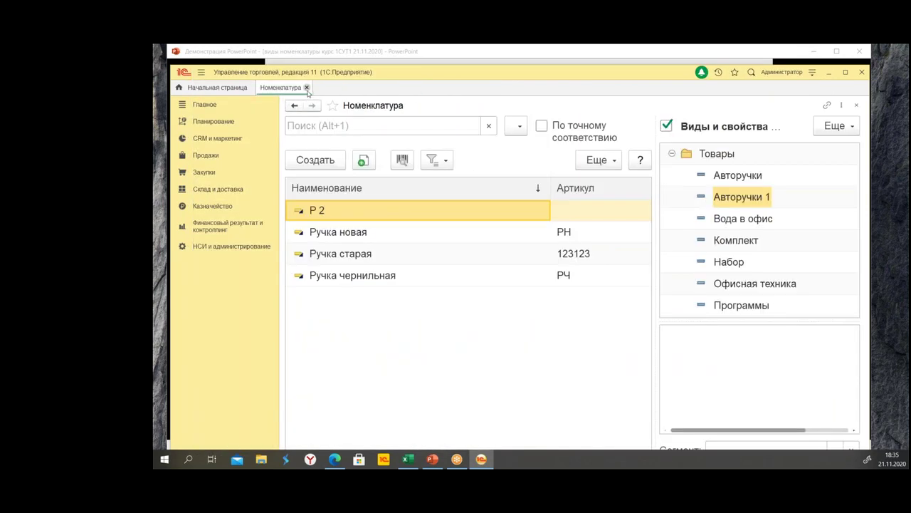
{"action": "left_click", "coordinate": [306, 88]}
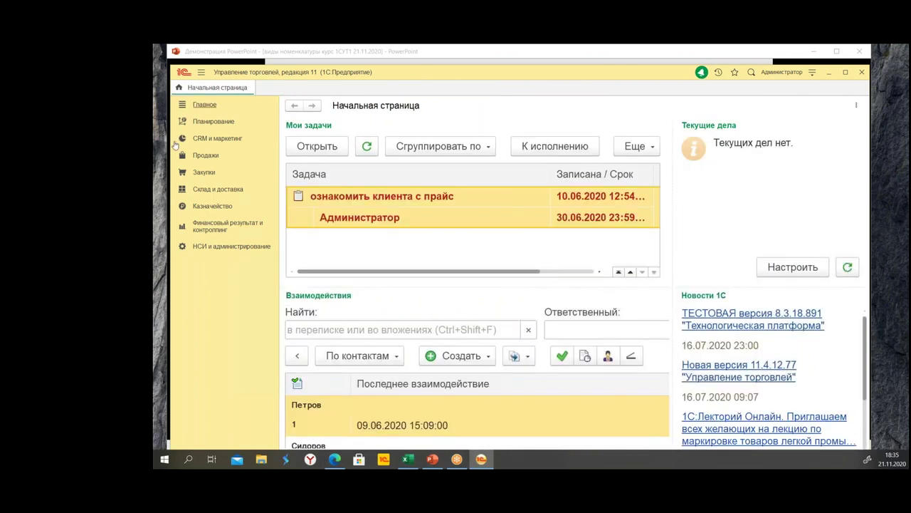
Open the Номенклатура list and start a new item of kind Авторучки 1 with the working name Ручка3.
{"action": "left_click", "coordinate": [235, 246]}
{"action": "left_click", "coordinate": [318, 199]}
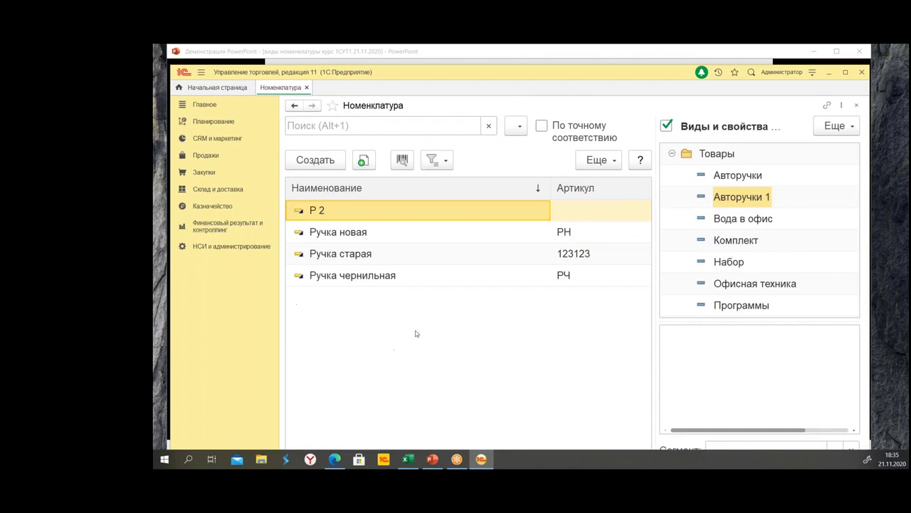
{"action": "left_click", "coordinate": [316, 159]}
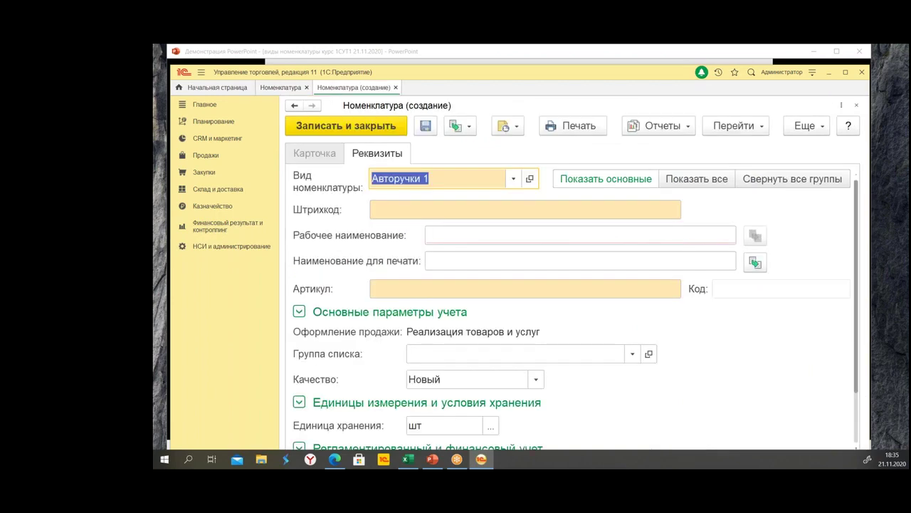
{"action": "left_click", "coordinate": [482, 237]}
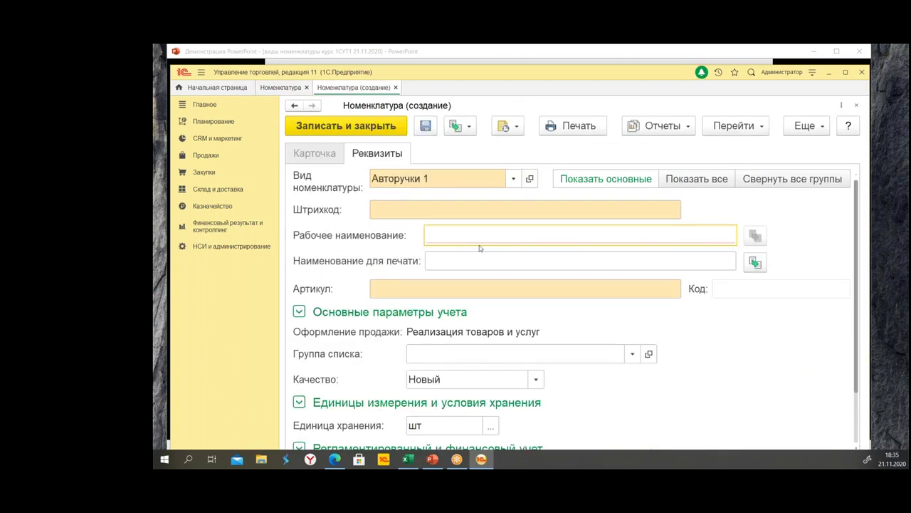
{"action": "type", "text": "апвапвп"}
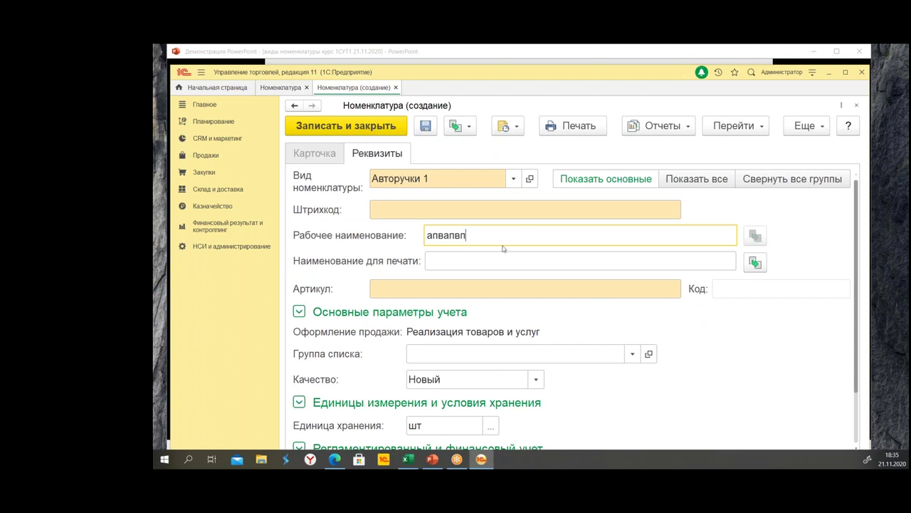
{"action": "type", "text": "="}
{"action": "key", "text": "BackSpace"}
{"action": "key", "text": "BackSpace"}
{"action": "key", "text": "BackSpace"}
{"action": "key", "text": "BackSpace"}
{"action": "key", "text": "BackSpace"}
{"action": "key", "text": "BackSpace"}
{"action": "key", "text": "BackSpace"}
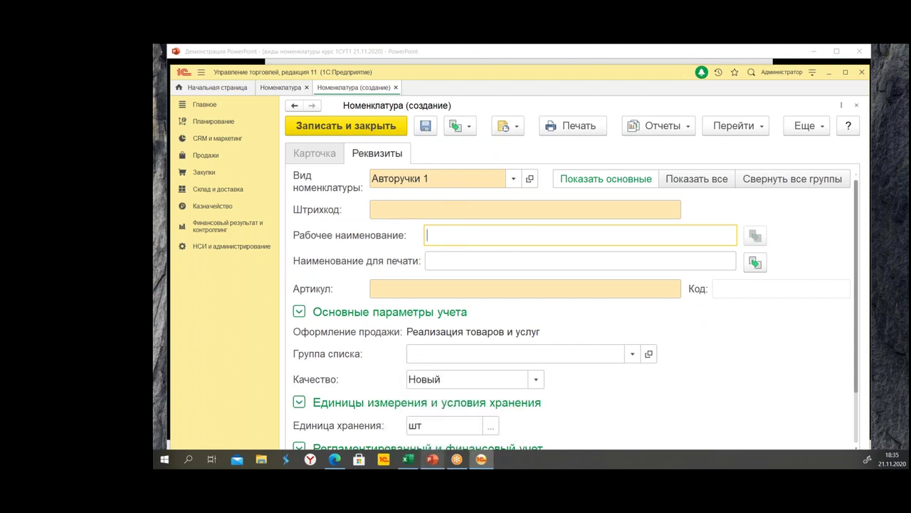
{"action": "type", "text": "Ручка"}
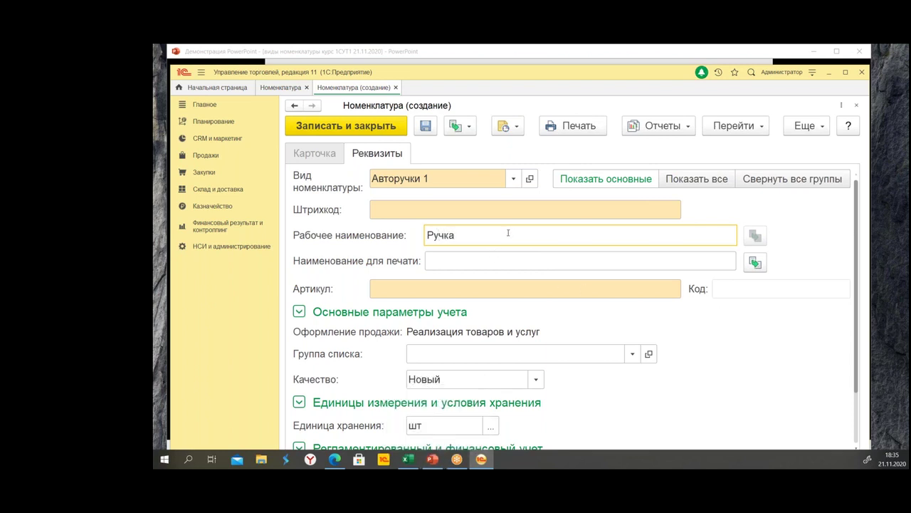
{"action": "type", "text": "3"}
{"action": "left_click", "coordinate": [492, 262]}
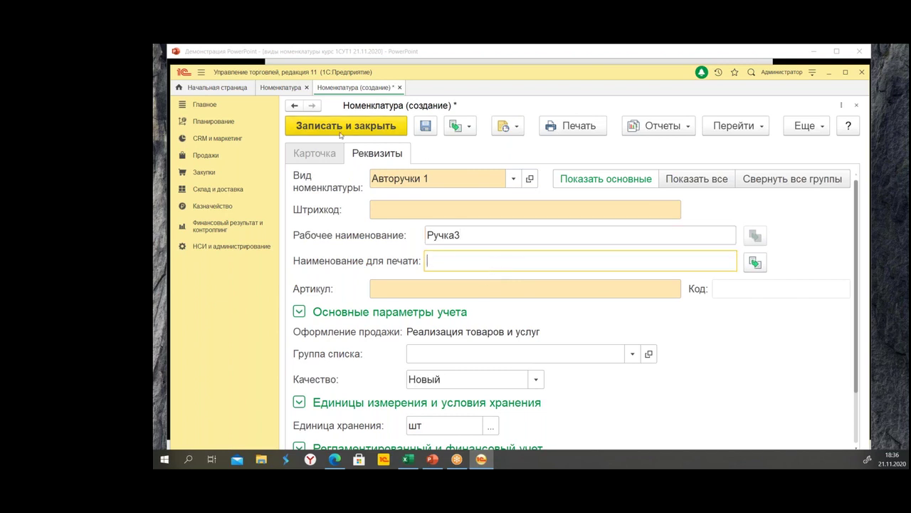
Return to the item list, review the requisites of Ручка старая, and close its card.
{"action": "left_click", "coordinate": [282, 88]}
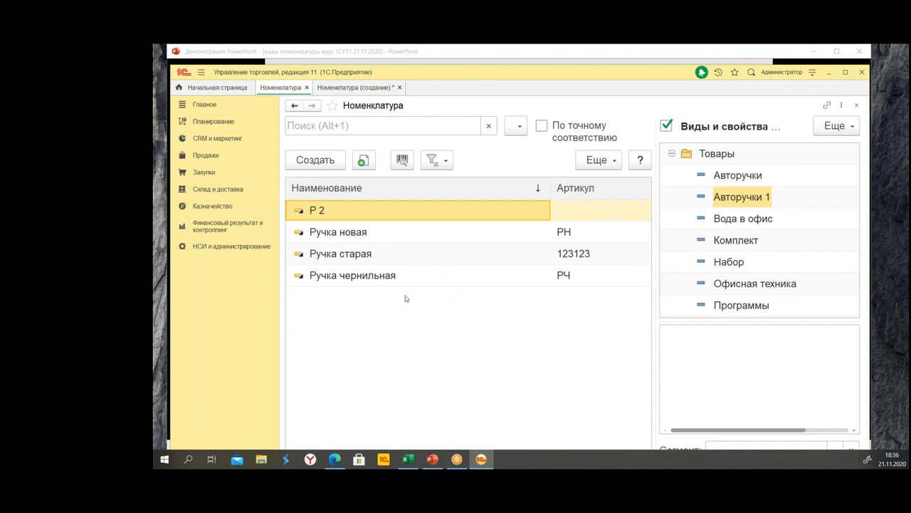
{"action": "left_click", "coordinate": [369, 256]}
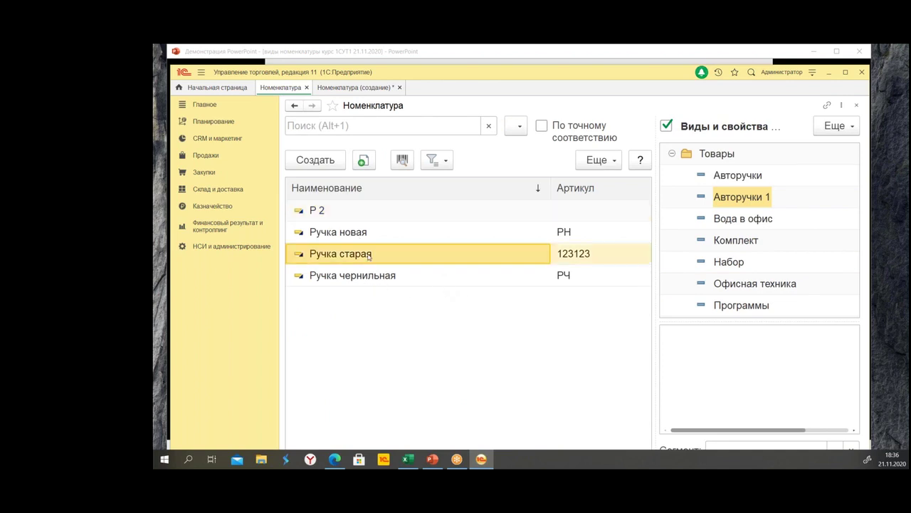
{"action": "double_click", "coordinate": [369, 257]}
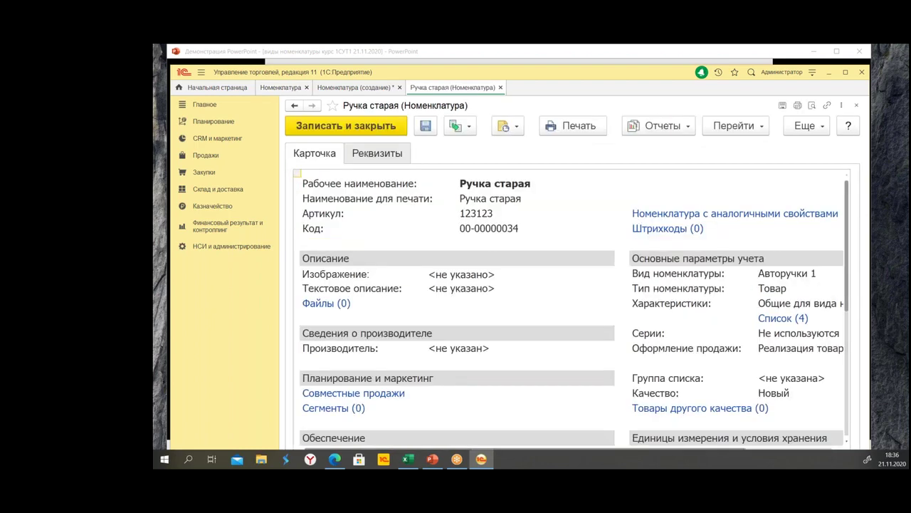
{"action": "left_click", "coordinate": [364, 156]}
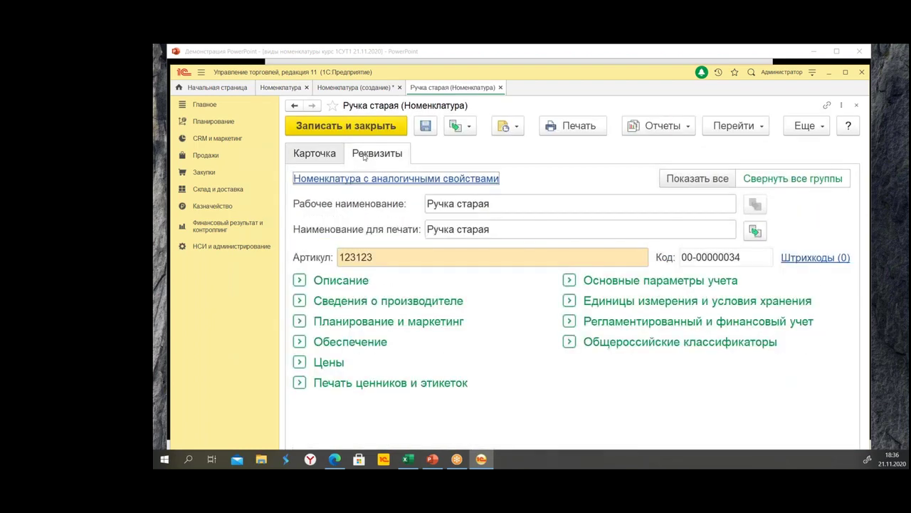
{"action": "left_click", "coordinate": [501, 88]}
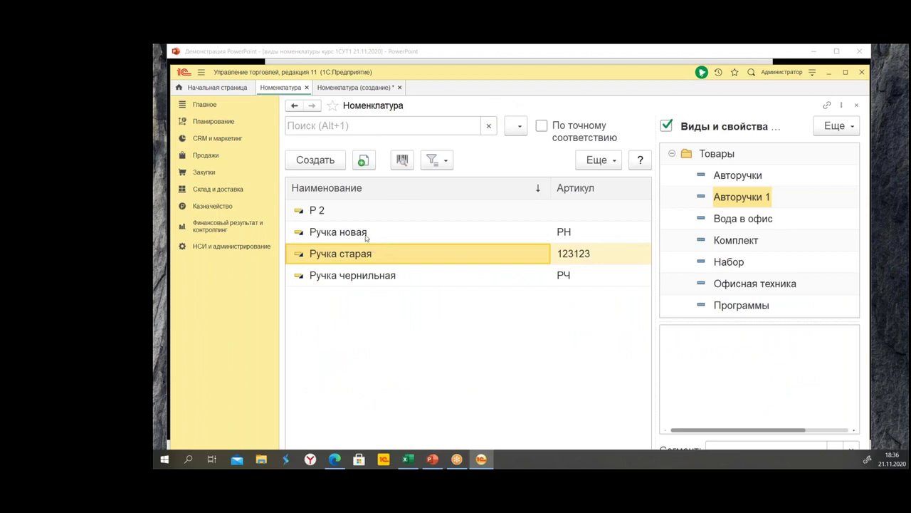
Open the requisites of Ручка новая, check its Наименование для печати, and close its card.
{"action": "left_click", "coordinate": [366, 237]}
{"action": "double_click", "coordinate": [366, 237]}
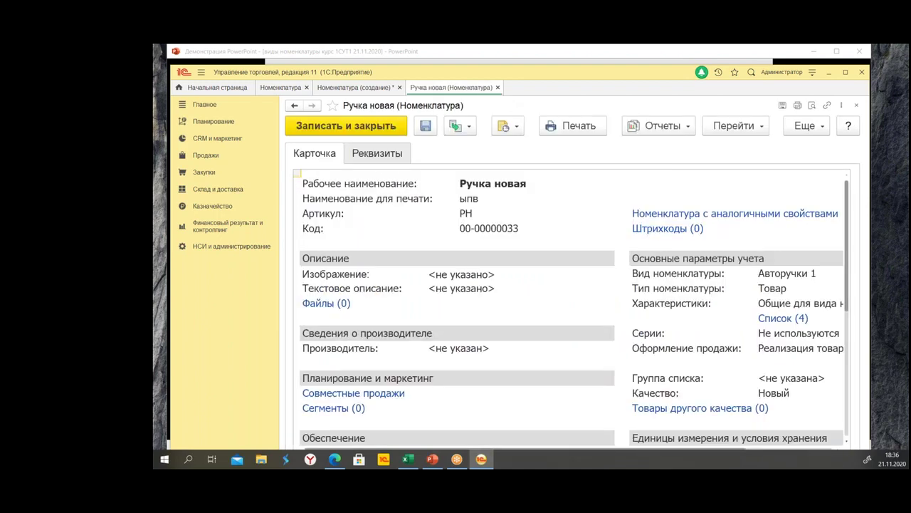
{"action": "left_click", "coordinate": [383, 158]}
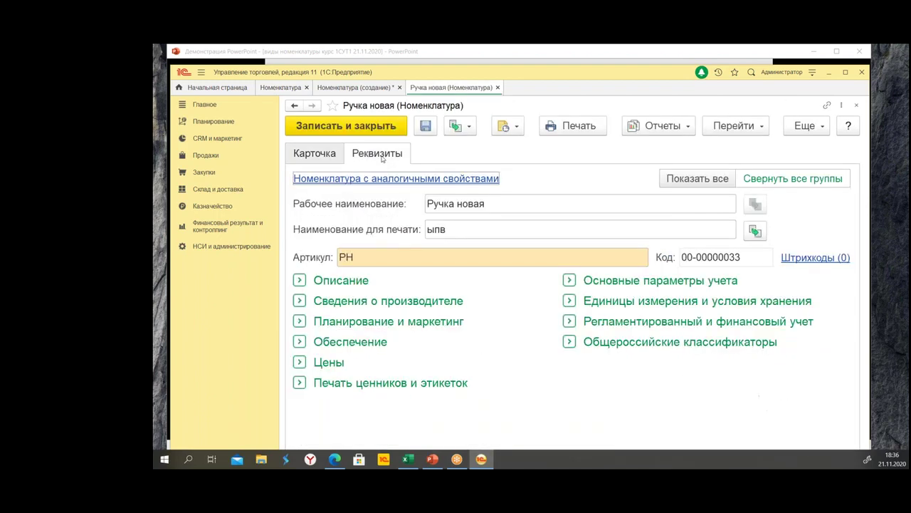
{"action": "double_click", "coordinate": [435, 229]}
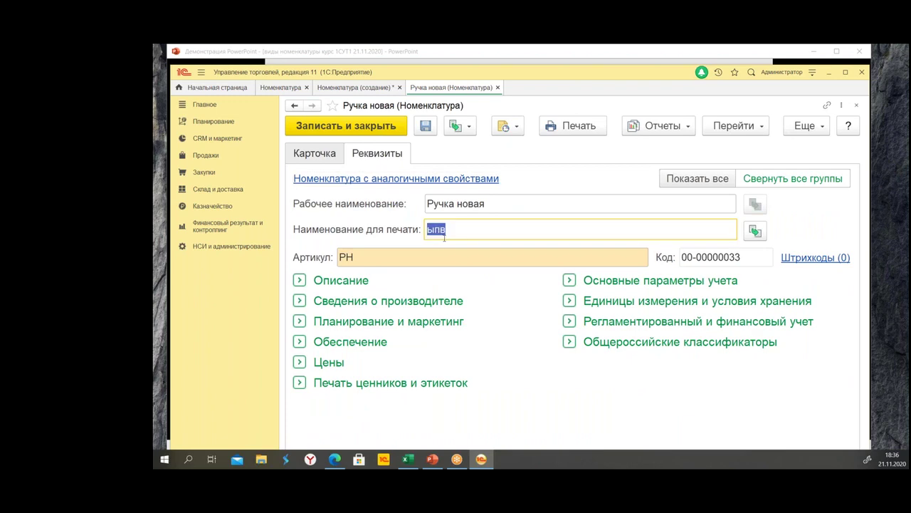
{"action": "left_click", "coordinate": [498, 88]}
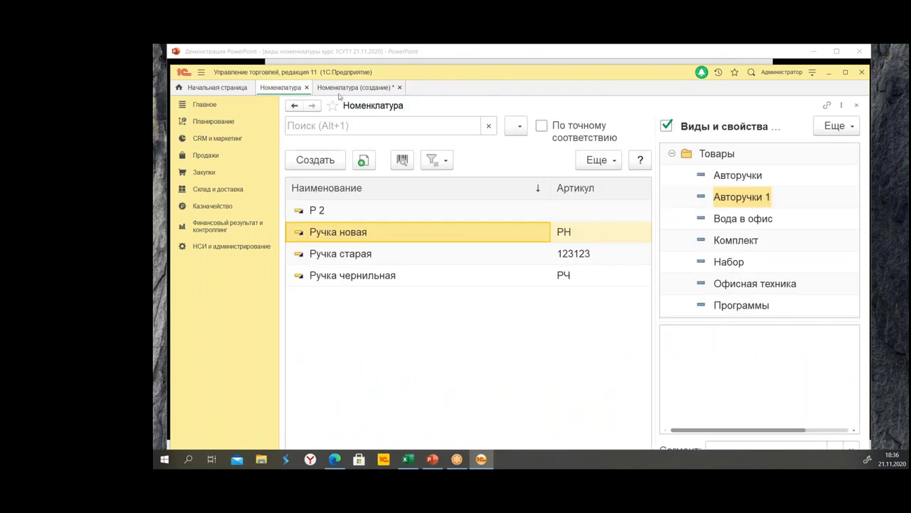
Return to the new item Ручка3 and close it without saving the changes.
{"action": "left_click", "coordinate": [338, 89]}
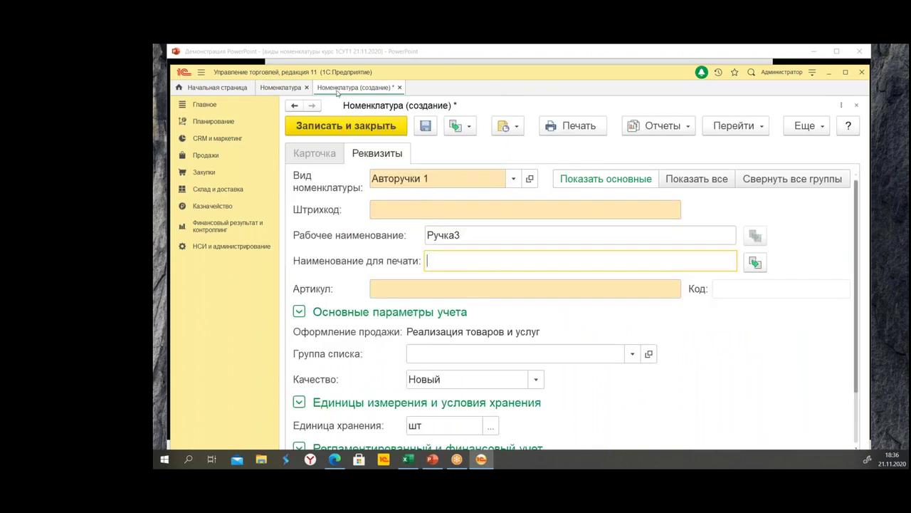
{"action": "left_click", "coordinate": [399, 88]}
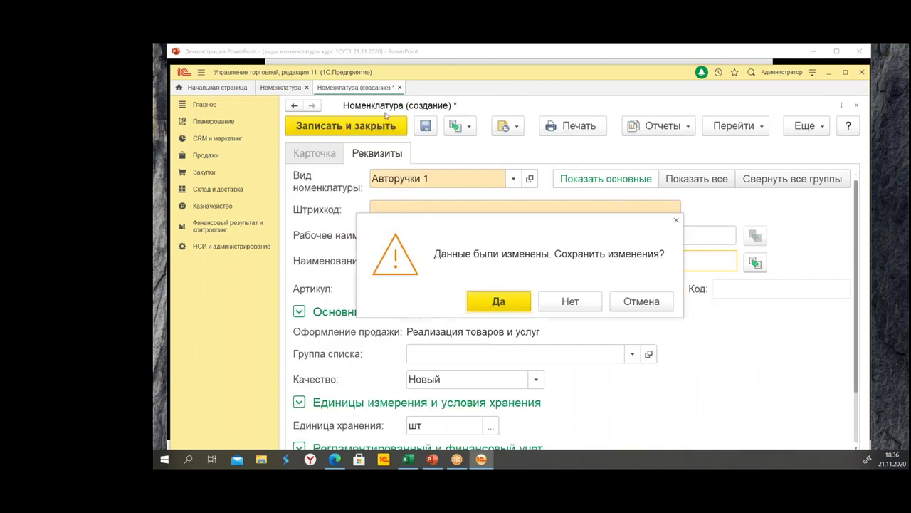
{"action": "left_click", "coordinate": [571, 301]}
Open the item kind Авторучки 1 from the Товары group of Виды номенклатуры and show its creation settings.
{"action": "left_click", "coordinate": [205, 247]}
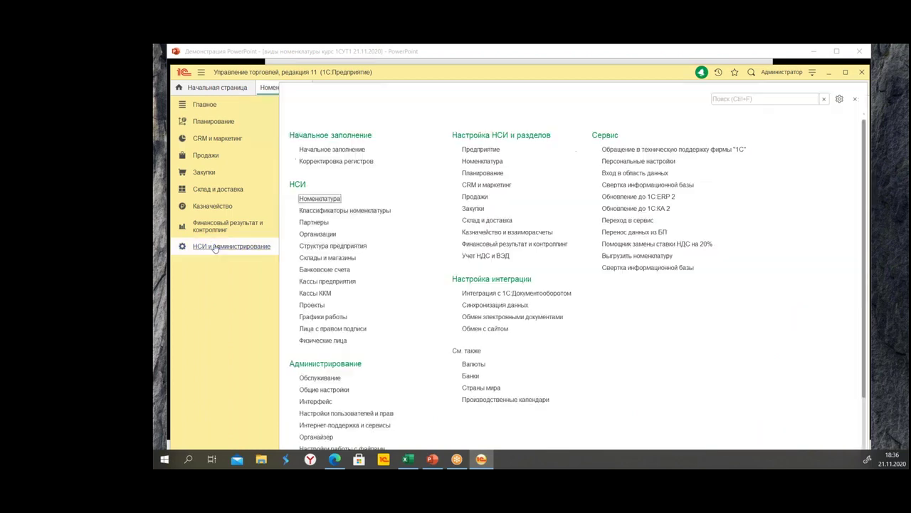
{"action": "left_click", "coordinate": [320, 214]}
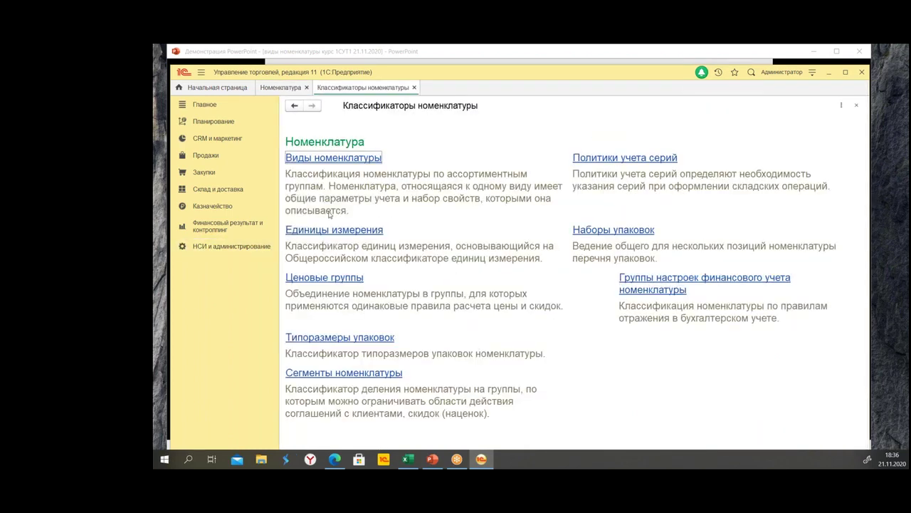
{"action": "left_click", "coordinate": [351, 158]}
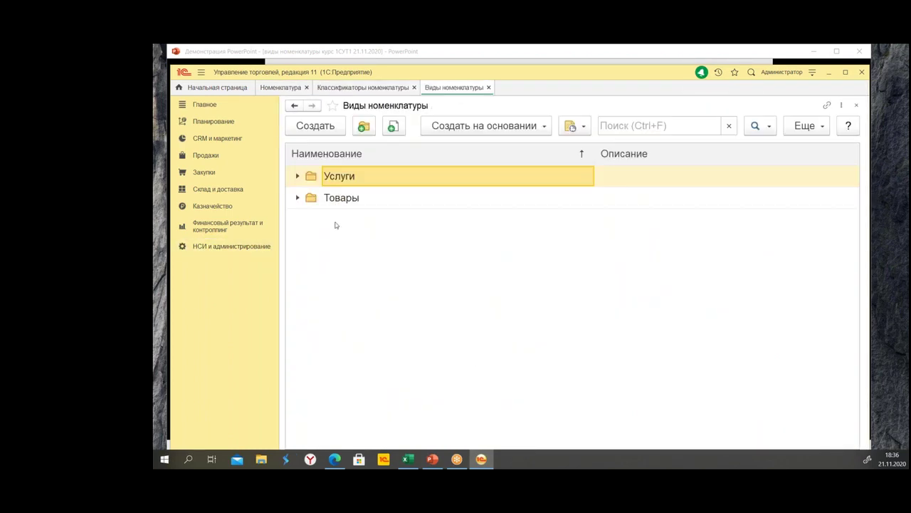
{"action": "left_click", "coordinate": [298, 197]}
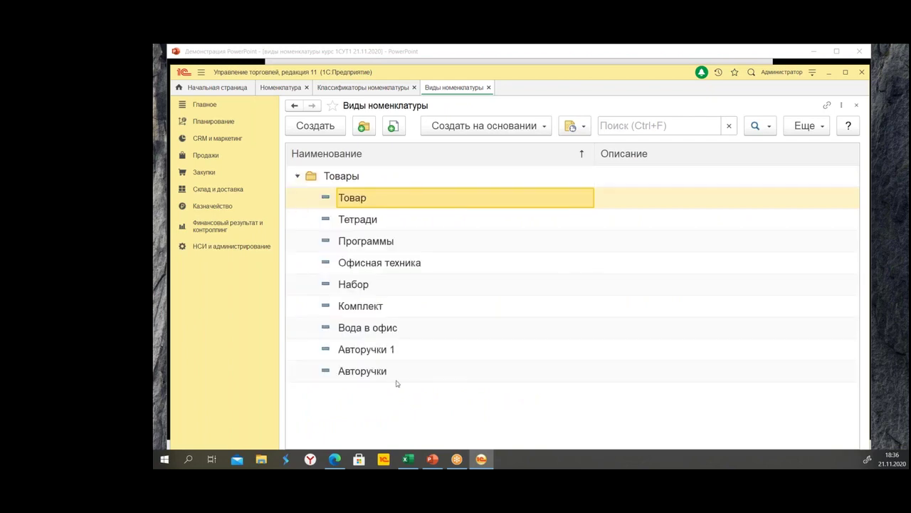
{"action": "left_click", "coordinate": [379, 349]}
{"action": "key", "text": "Return"}
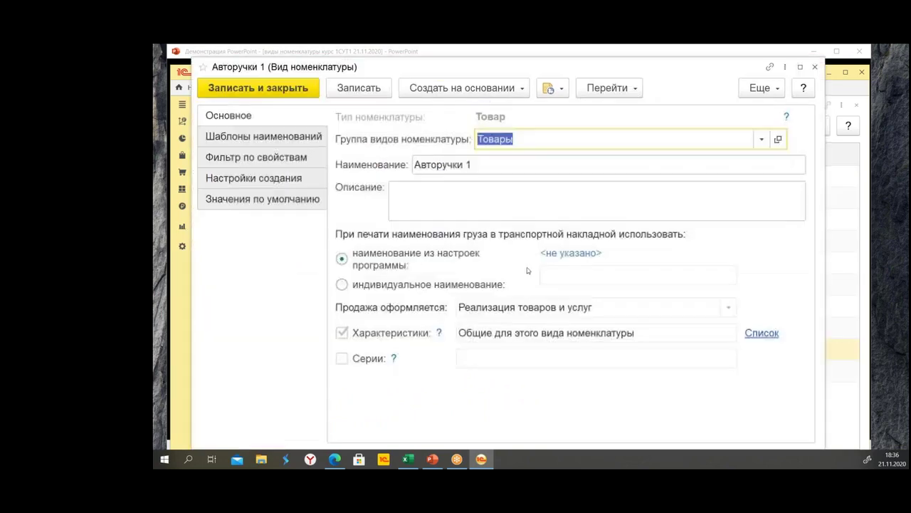
{"action": "left_click", "coordinate": [253, 178]}
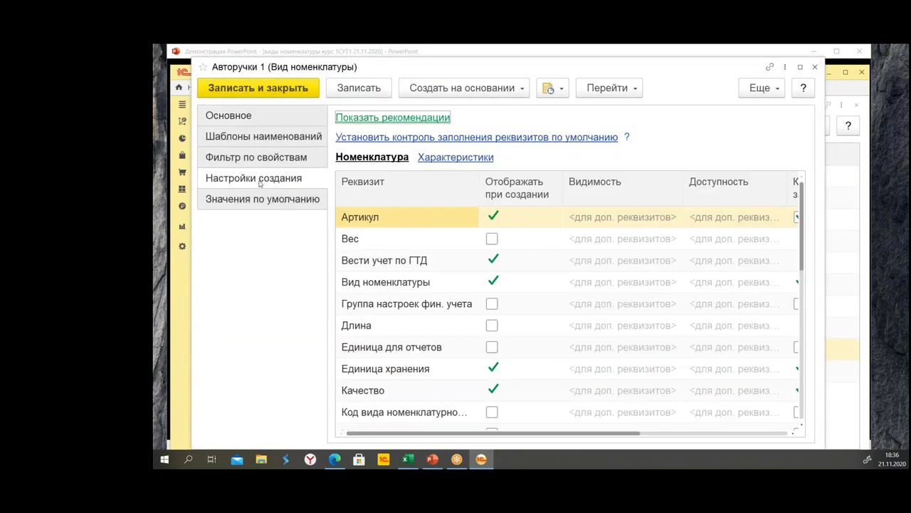
Enable display on creation, fill control and uniqueness control for the attribute Единица для отчетов.
{"action": "left_click", "coordinate": [513, 224]}
{"action": "scroll", "coordinate": [536, 438], "scroll_direction": "right", "scroll_amount": 1}
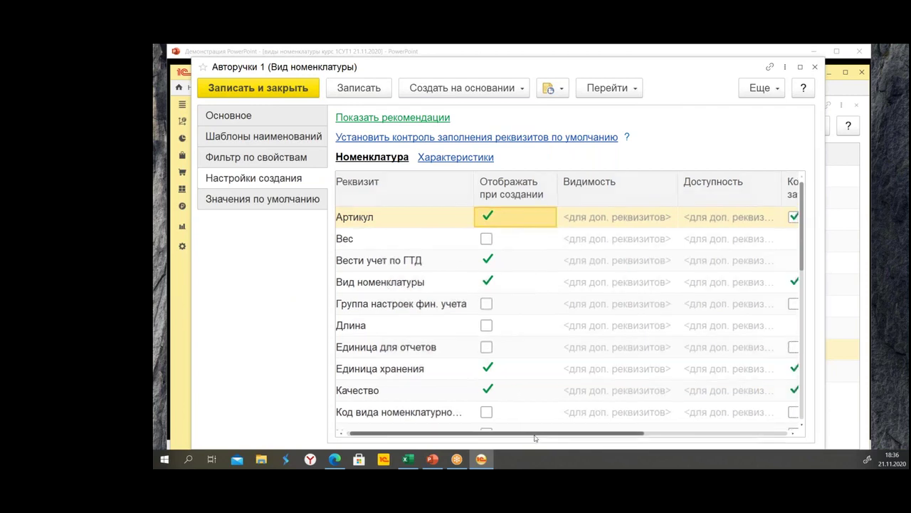
{"action": "scroll", "coordinate": [536, 438], "scroll_direction": "left", "scroll_amount": 1}
{"action": "left_click_drag", "start_coordinate": [535, 437], "coordinate": [473, 450]}
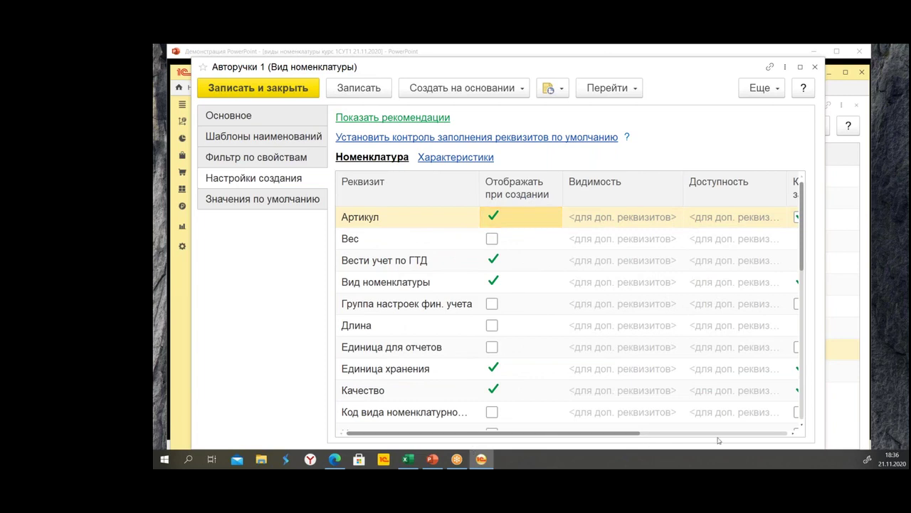
{"action": "left_click_drag", "start_coordinate": [603, 432], "coordinate": [805, 426]}
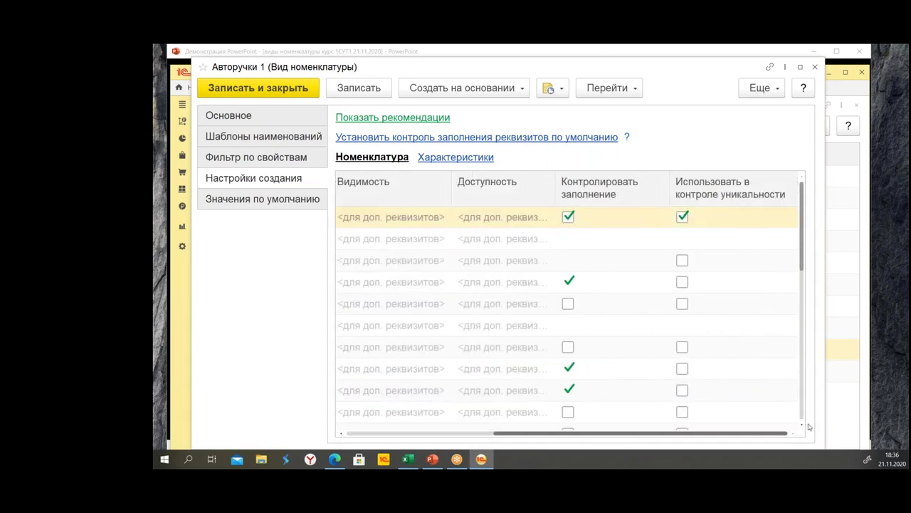
{"action": "left_click", "coordinate": [442, 433]}
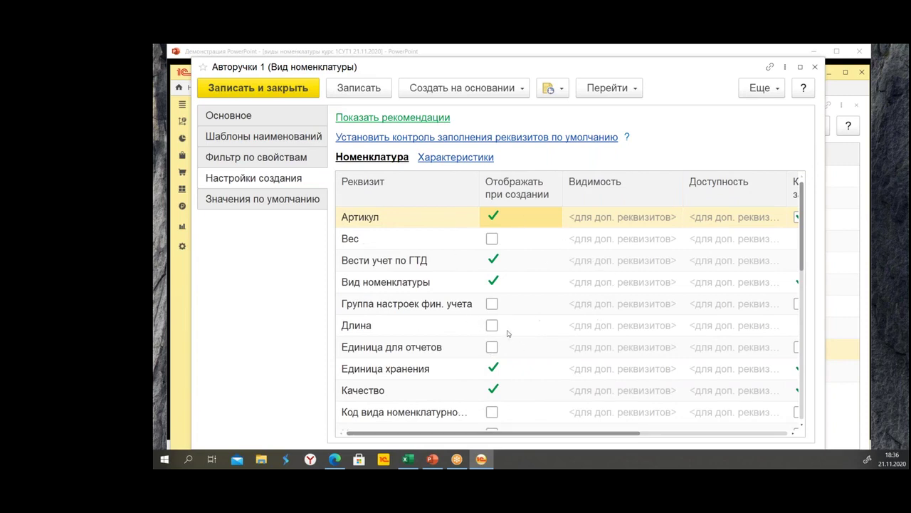
{"action": "left_click", "coordinate": [492, 347]}
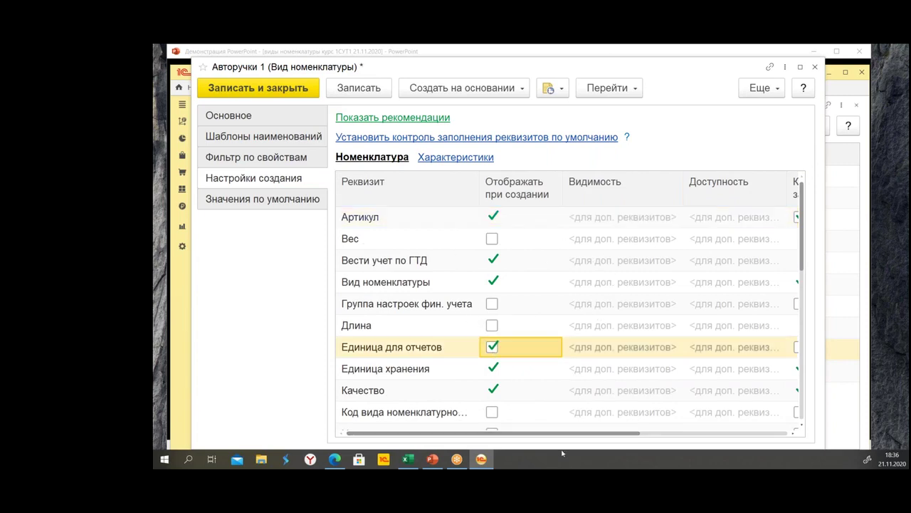
{"action": "left_click_drag", "start_coordinate": [566, 433], "coordinate": [680, 440]}
{"action": "left_click", "coordinate": [628, 348]}
{"action": "left_click", "coordinate": [742, 347]}
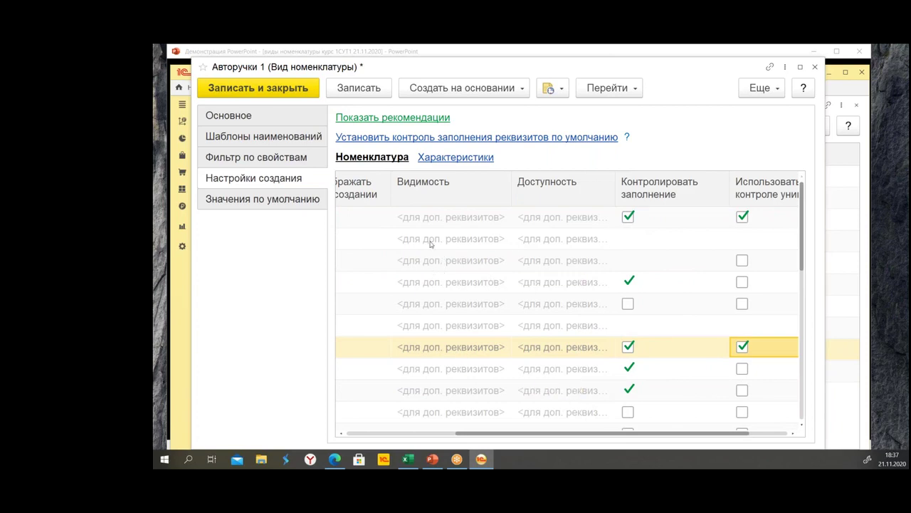
Show the name templates of Авторучки 1 and move its window aside to uncover the open pages.
{"action": "left_click", "coordinate": [270, 140]}
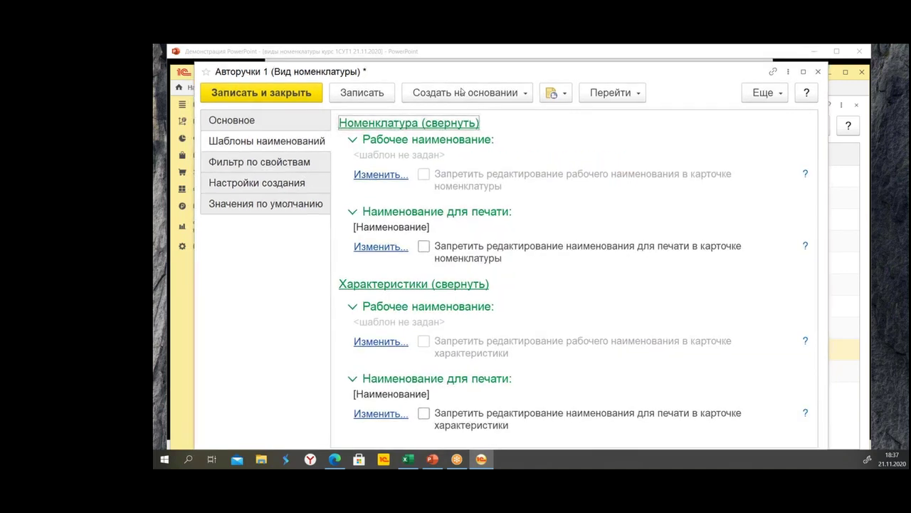
{"action": "left_click_drag", "start_coordinate": [447, 71], "coordinate": [577, 308]}
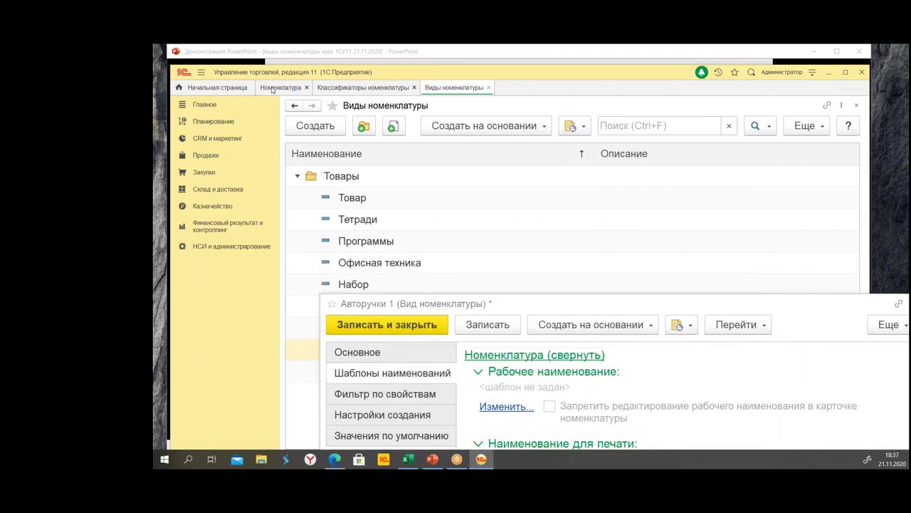
Open the requisites of Ручка новая from the item list and select its Наименование для печати.
{"action": "left_click", "coordinate": [274, 88]}
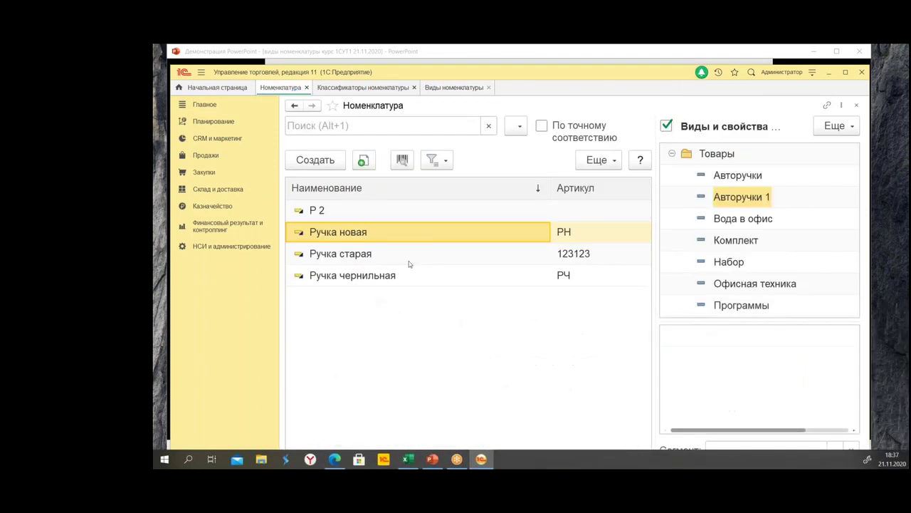
{"action": "double_click", "coordinate": [375, 233]}
{"action": "left_click", "coordinate": [363, 155]}
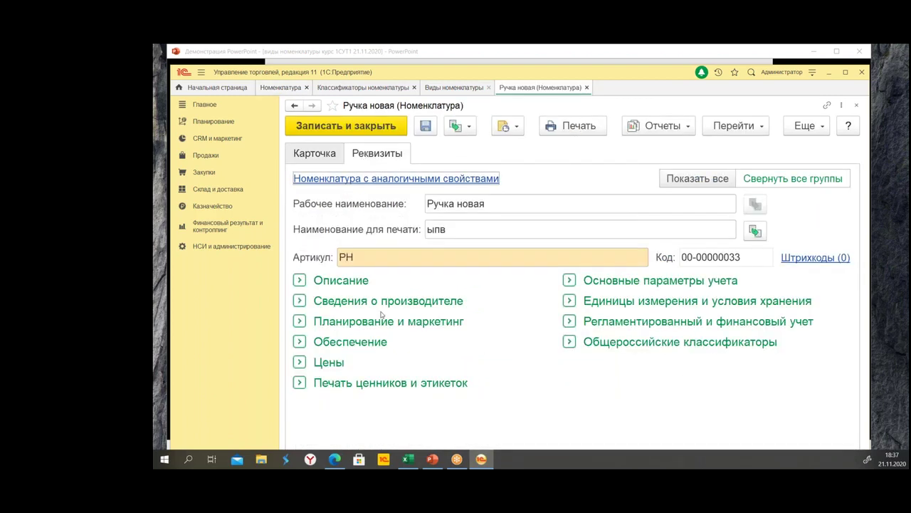
{"action": "double_click", "coordinate": [467, 228]}
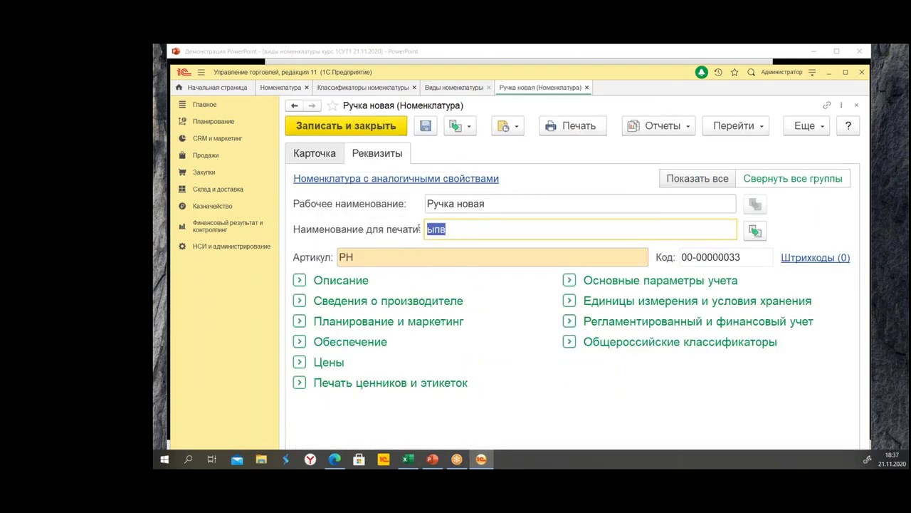
Close Ручка новая, return to Авторучки 1 and open the item print name template for formula editing, agreeing to save the item kind.
{"action": "left_click", "coordinate": [477, 234]}
{"action": "left_click", "coordinate": [587, 87]}
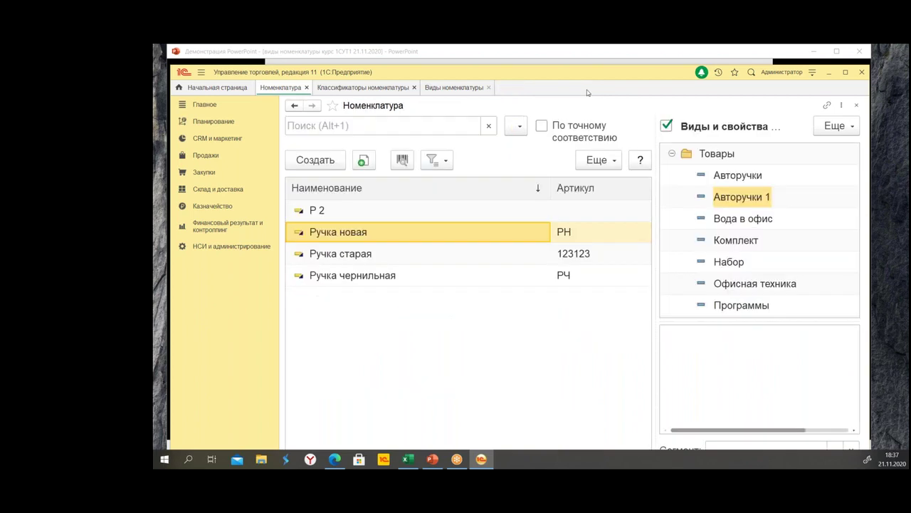
{"action": "left_click", "coordinate": [450, 88]}
{"action": "left_click_drag", "start_coordinate": [657, 306], "coordinate": [548, 93]}
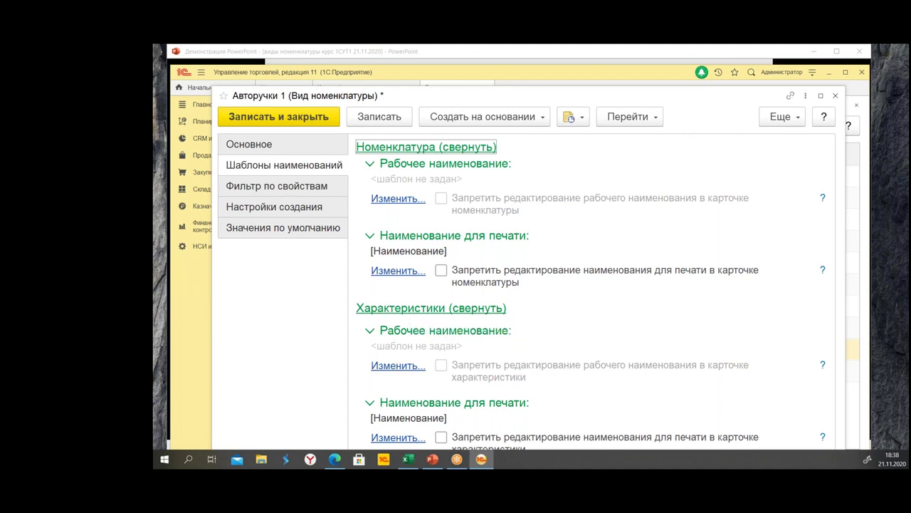
{"action": "left_click", "coordinate": [397, 271]}
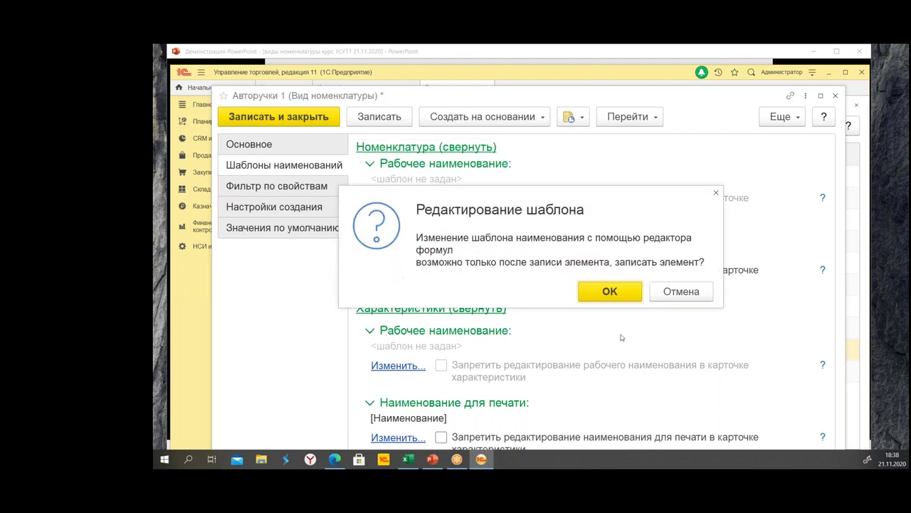
{"action": "left_click", "coordinate": [606, 293]}
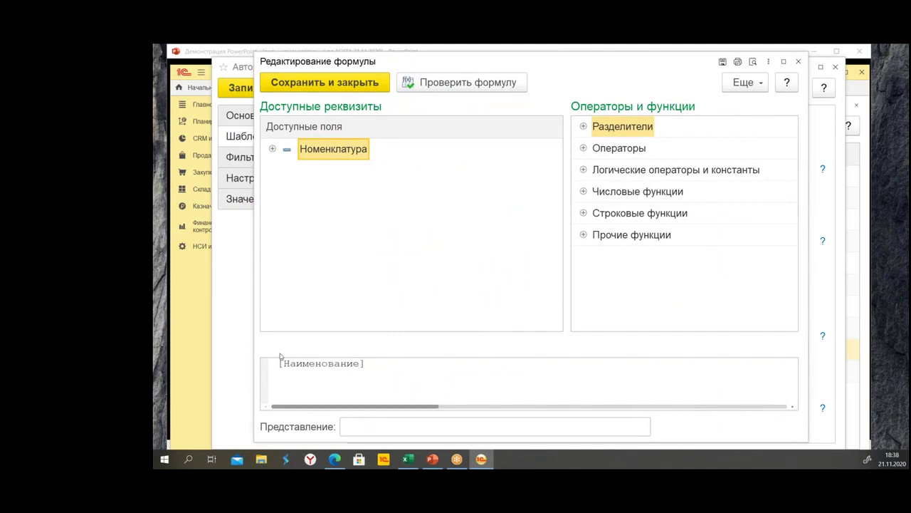
Examine the available Номенклатура fields that can be used in the print name formula.
{"action": "left_click", "coordinate": [379, 364]}
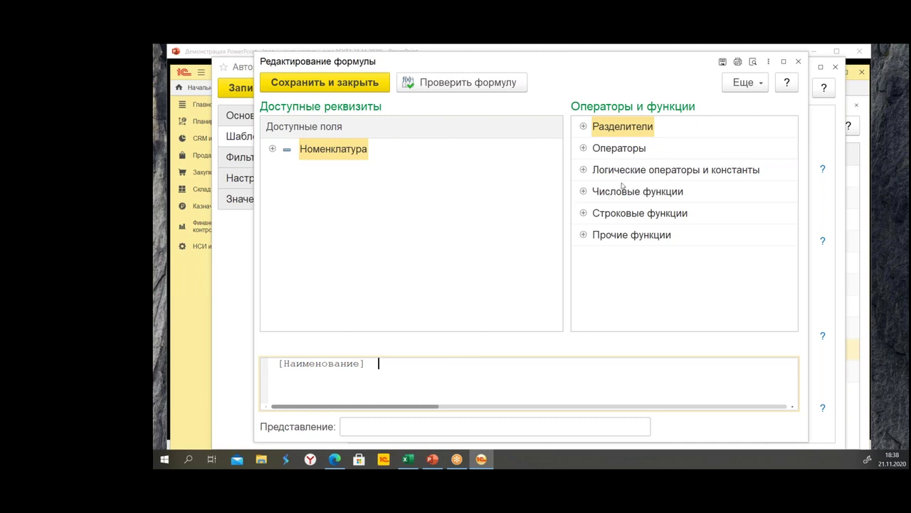
{"action": "left_click", "coordinate": [273, 151]}
{"action": "left_click", "coordinate": [400, 237]}
{"action": "scroll", "coordinate": [385, 213], "scroll_direction": "down", "scroll_amount": 1}
{"action": "scroll", "coordinate": [383, 214], "scroll_direction": "down", "scroll_amount": 20}
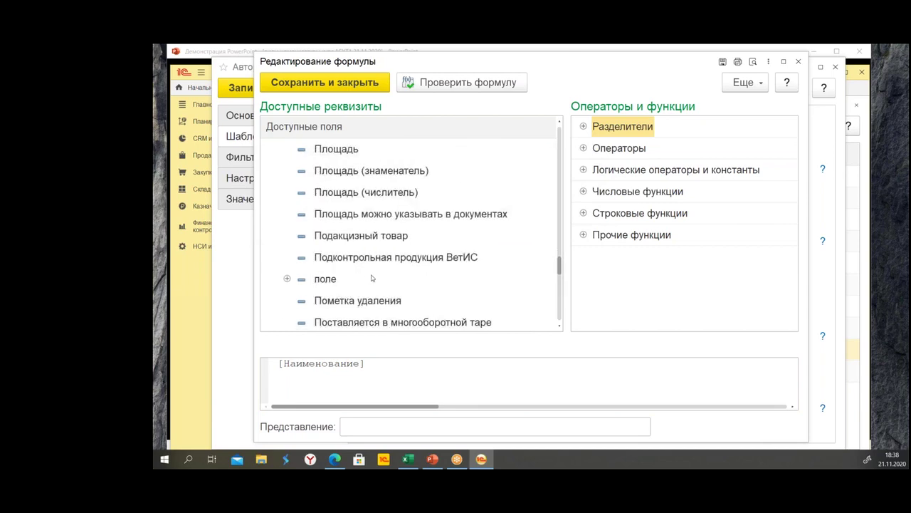
{"action": "scroll", "coordinate": [372, 289], "scroll_direction": "down", "scroll_amount": 10}
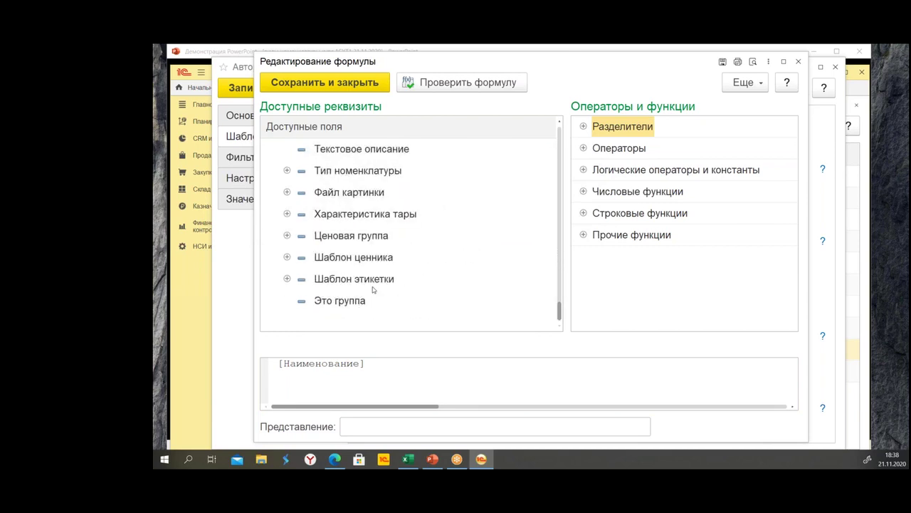
{"action": "scroll", "coordinate": [383, 279], "scroll_direction": "up", "scroll_amount": 15}
{"action": "scroll", "coordinate": [382, 279], "scroll_direction": "up", "scroll_amount": 10}
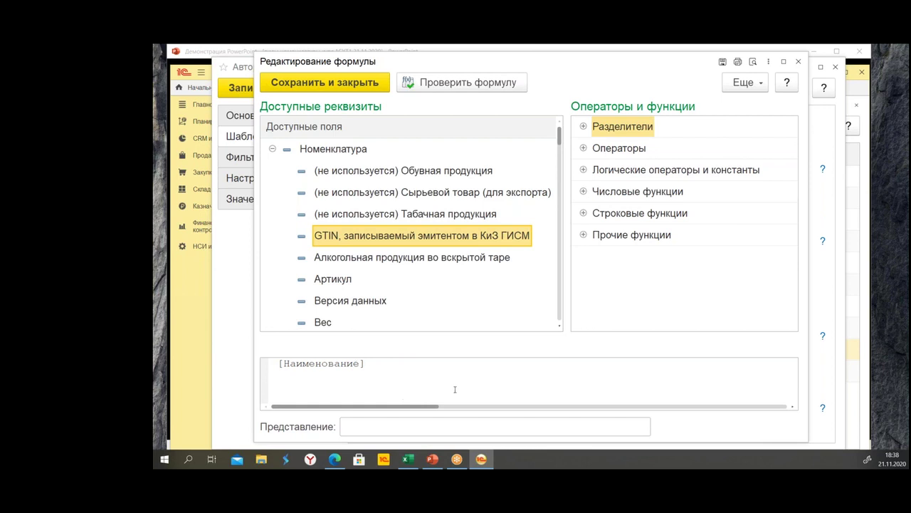
Append the space separator Пробел after [Наименование] in the print name formula.
{"action": "left_click", "coordinate": [385, 365]}
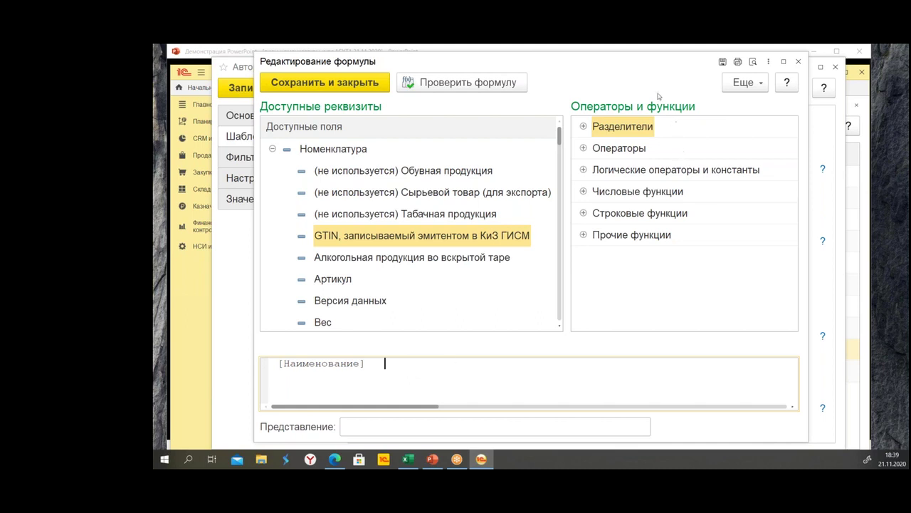
{"action": "left_click", "coordinate": [583, 127]}
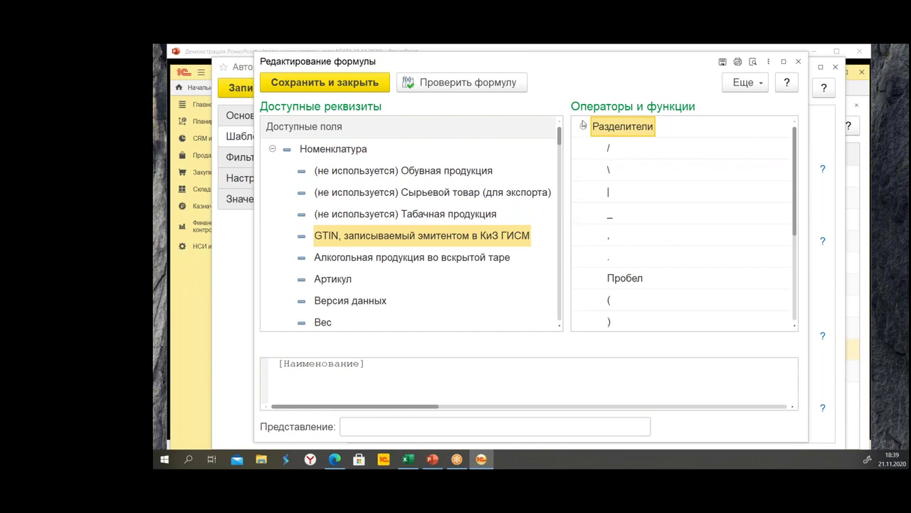
{"action": "double_click", "coordinate": [625, 279]}
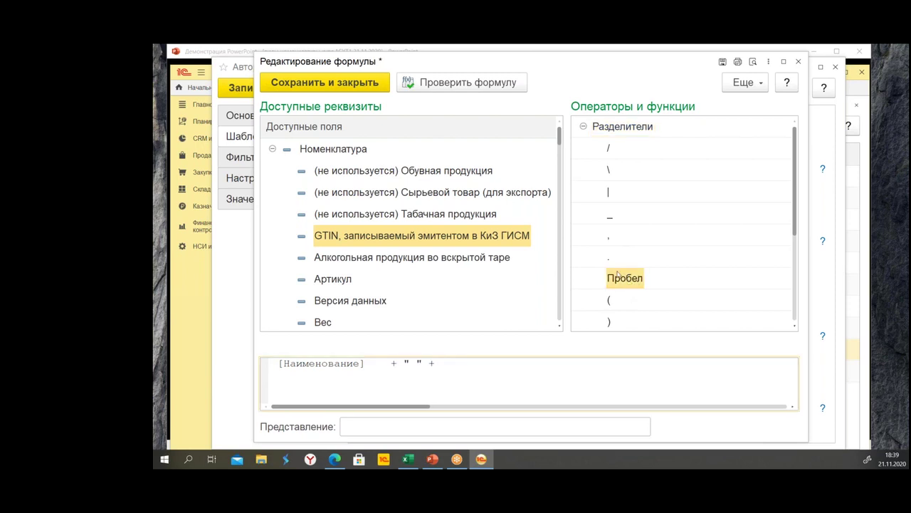
{"action": "left_click_drag", "start_coordinate": [625, 279], "coordinate": [623, 325]}
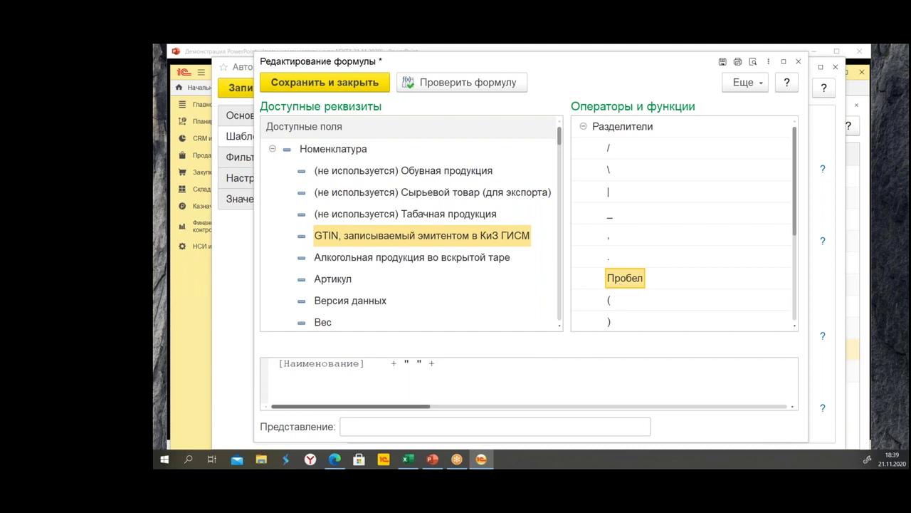
{"action": "left_click", "coordinate": [386, 365]}
{"action": "left_click_drag", "start_coordinate": [385, 364], "coordinate": [450, 377]}
{"action": "left_click", "coordinate": [448, 364]}
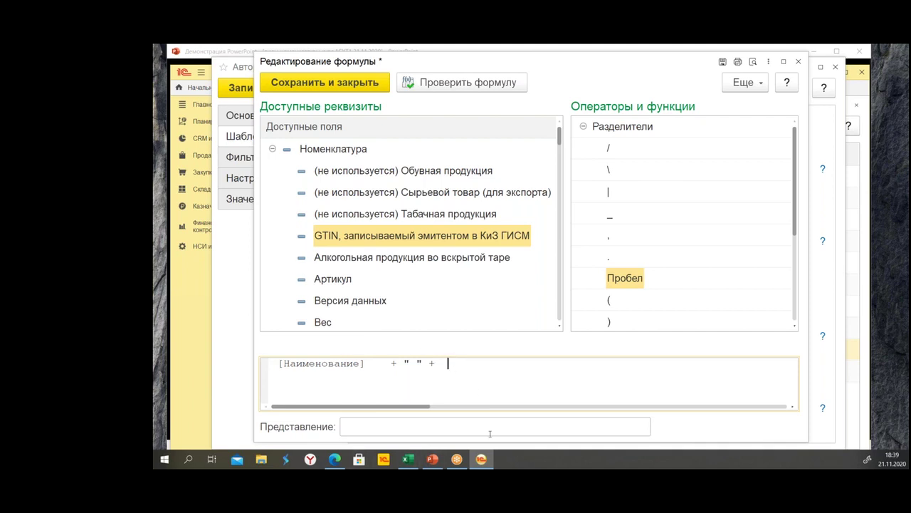
Add the Артикул field at the end of the print name formula, then check and save the formula.
{"action": "left_click", "coordinate": [341, 283]}
{"action": "left_click_drag", "start_coordinate": [342, 284], "coordinate": [469, 374]}
{"action": "left_click", "coordinate": [548, 371]}
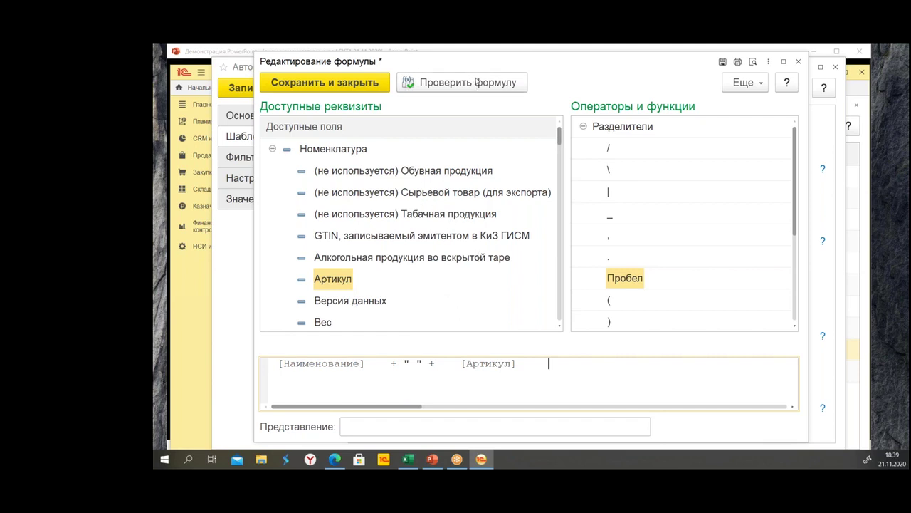
{"action": "left_click", "coordinate": [479, 83]}
{"action": "left_click", "coordinate": [480, 84]}
{"action": "left_click", "coordinate": [347, 88]}
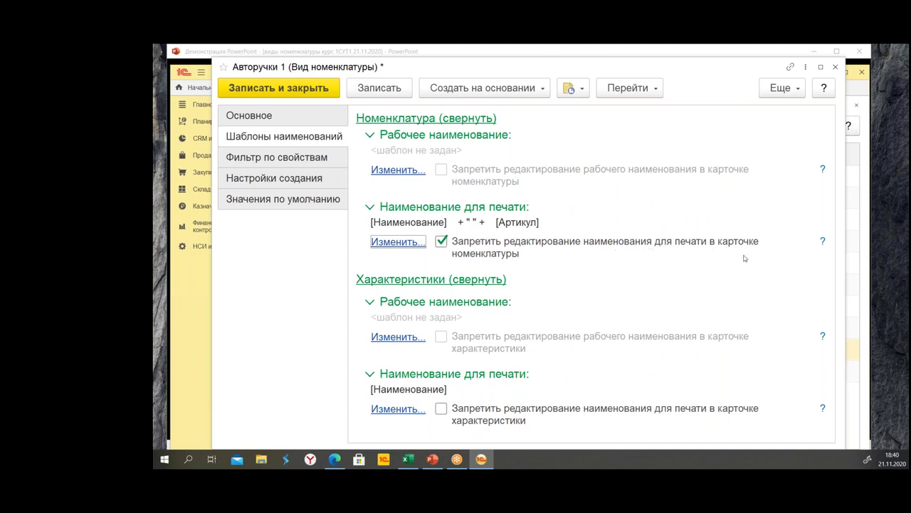
Prohibit editing the print name in the item card, save Авторучки 1 and close the list of item kinds.
{"action": "left_click", "coordinate": [283, 91]}
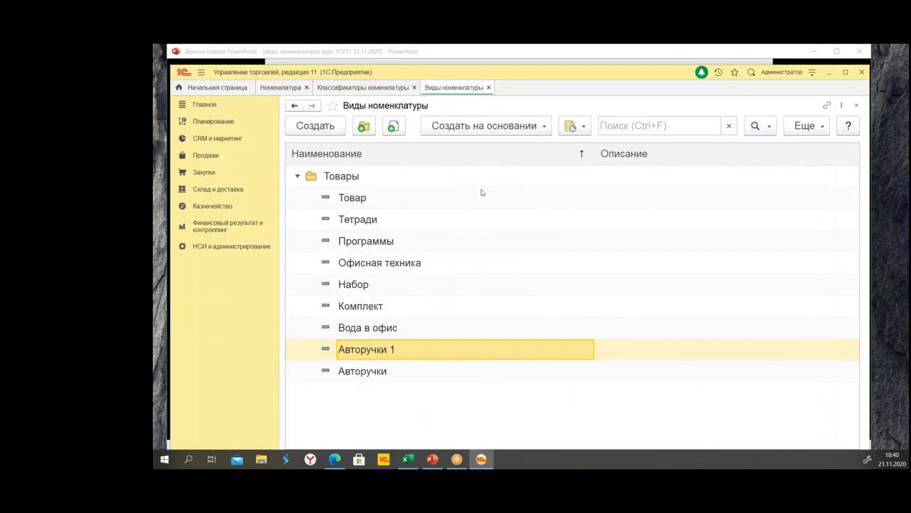
{"action": "left_click", "coordinate": [488, 87]}
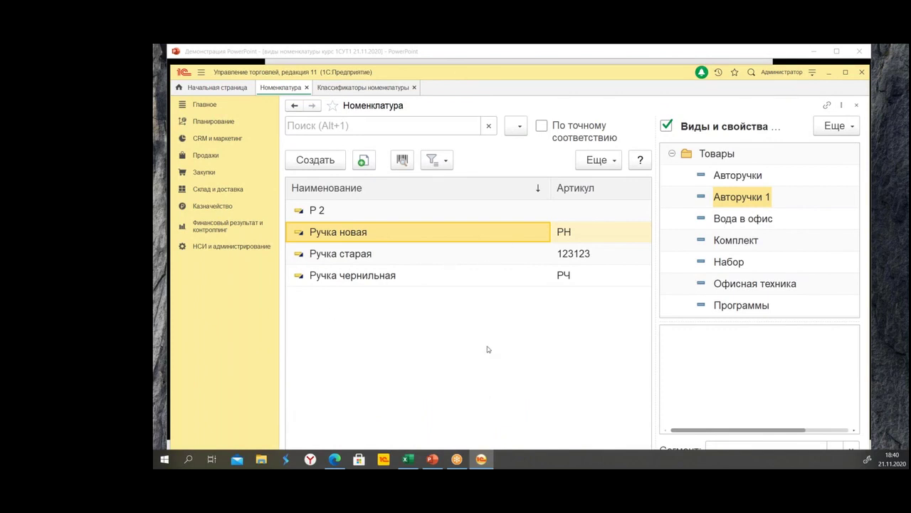
Create an item of kind Авторучки 1 with working name Ручка 3 and article 3, and save it.
{"action": "left_click", "coordinate": [316, 161]}
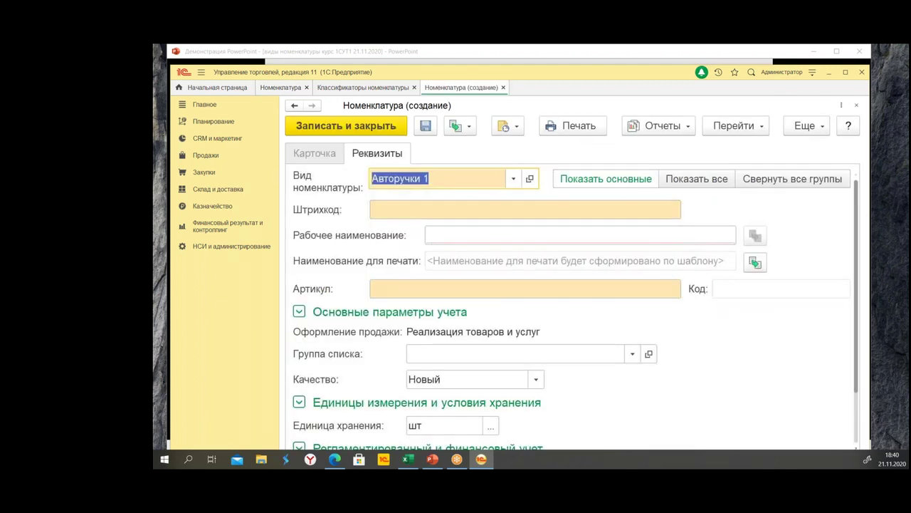
{"action": "left_click", "coordinate": [452, 239]}
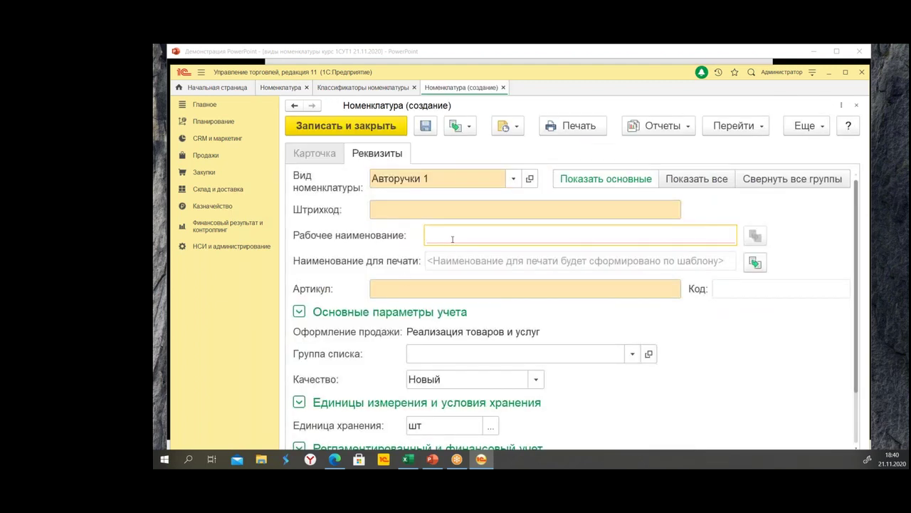
{"action": "type", "text": "Р"}
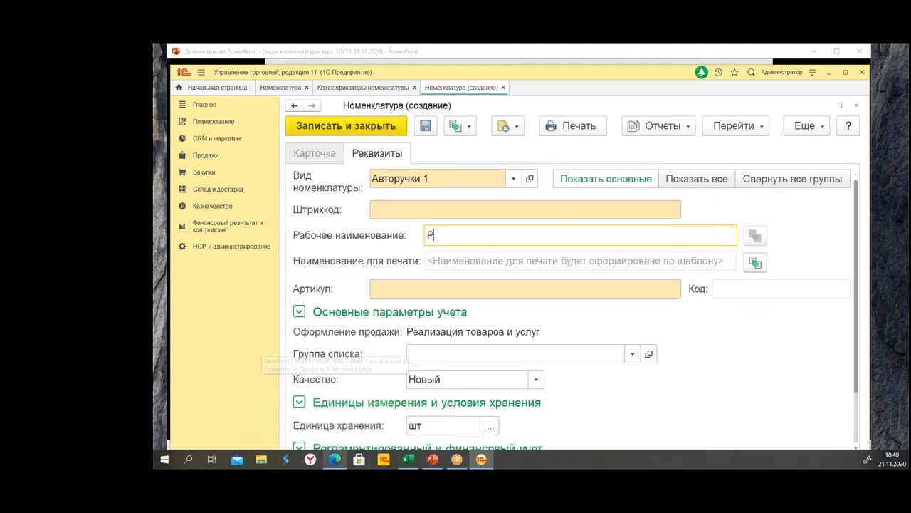
{"action": "type", "text": "учка "}
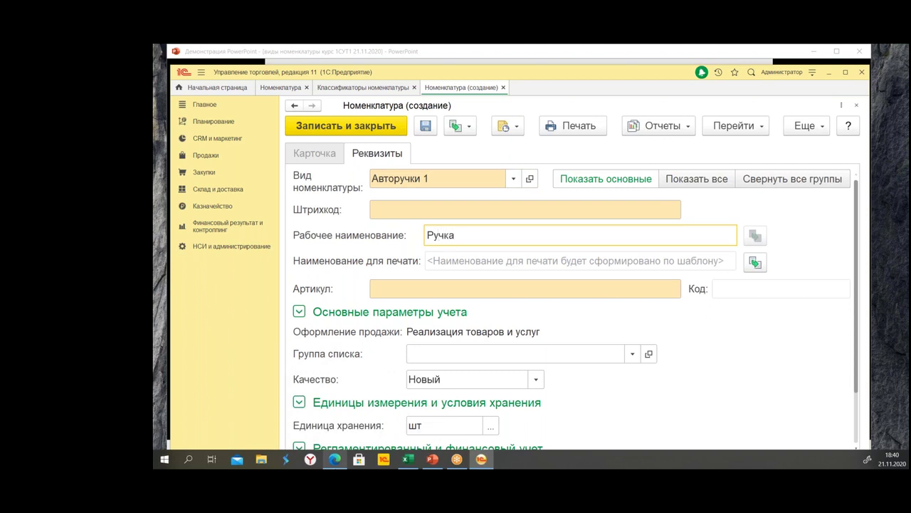
{"action": "type", "text": "3"}
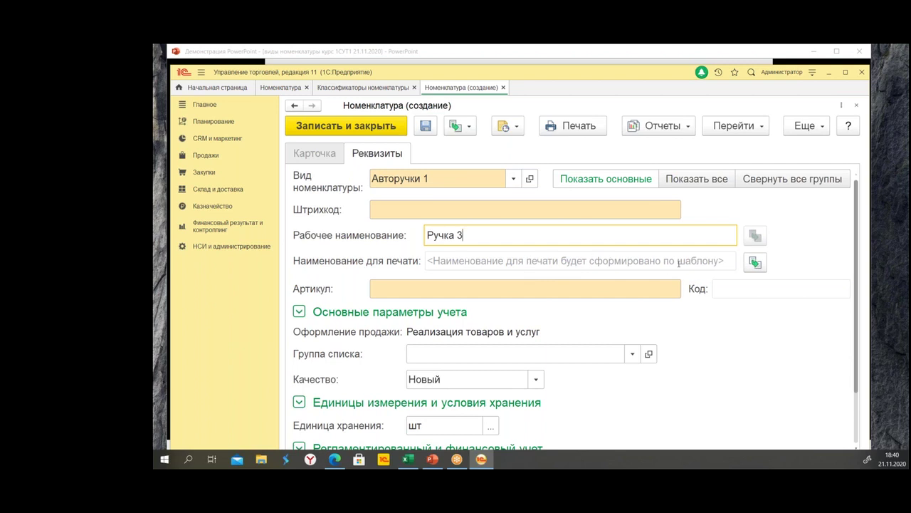
{"action": "left_click", "coordinate": [420, 290]}
{"action": "type", "text": "3"}
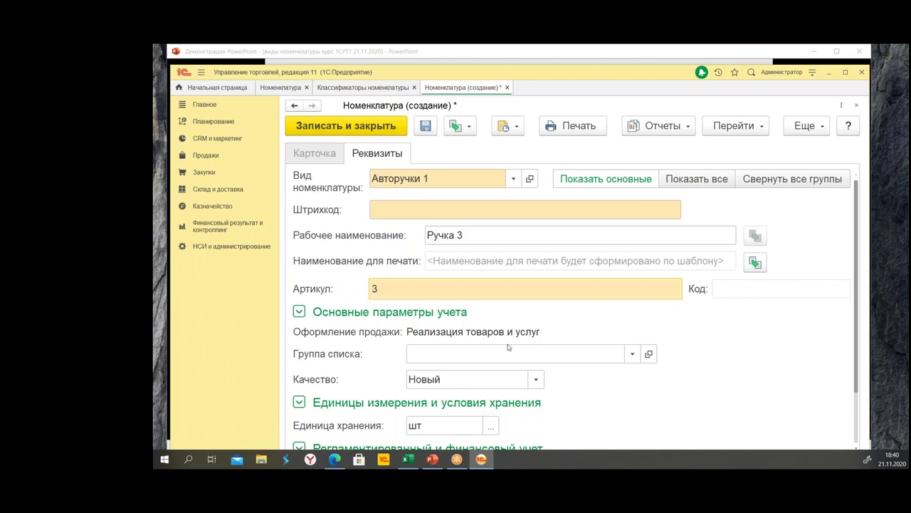
{"action": "left_click", "coordinate": [380, 127]}
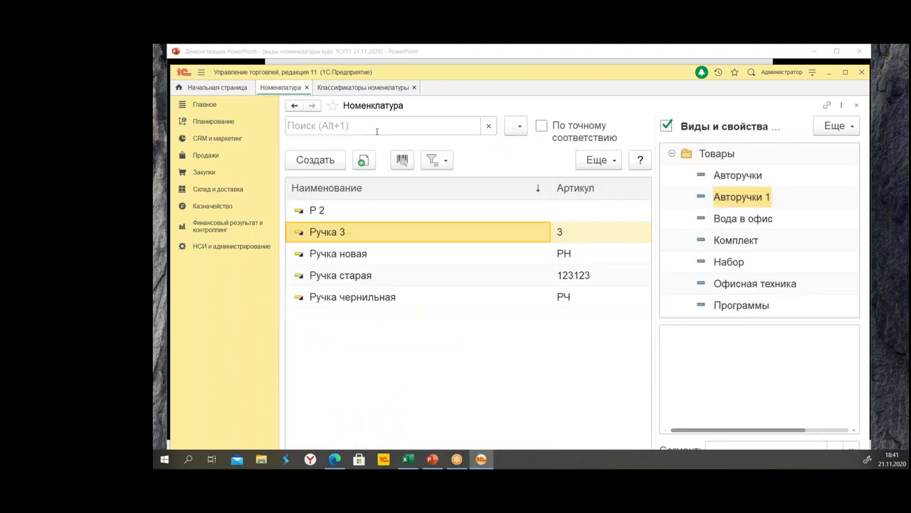
Open the requisites of Ручка 3 and set its article to ПАКАА.
{"action": "double_click", "coordinate": [470, 240]}
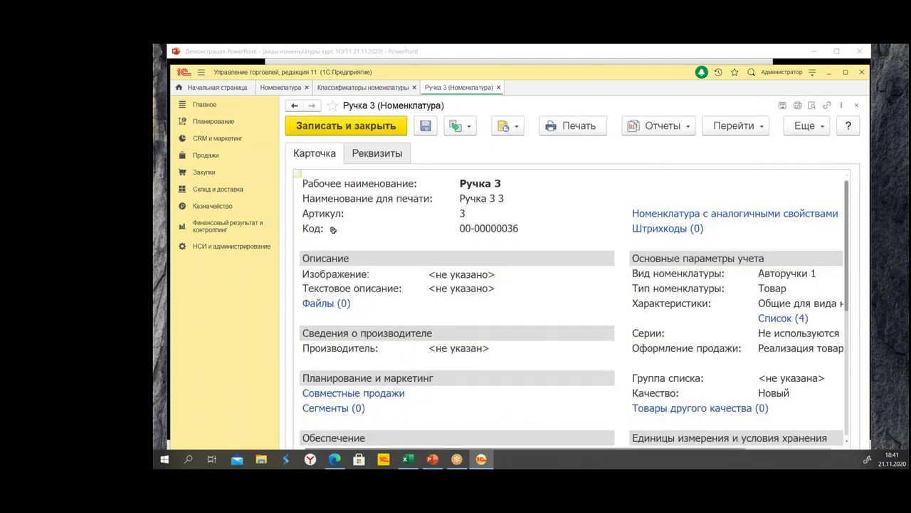
{"action": "left_click", "coordinate": [381, 154]}
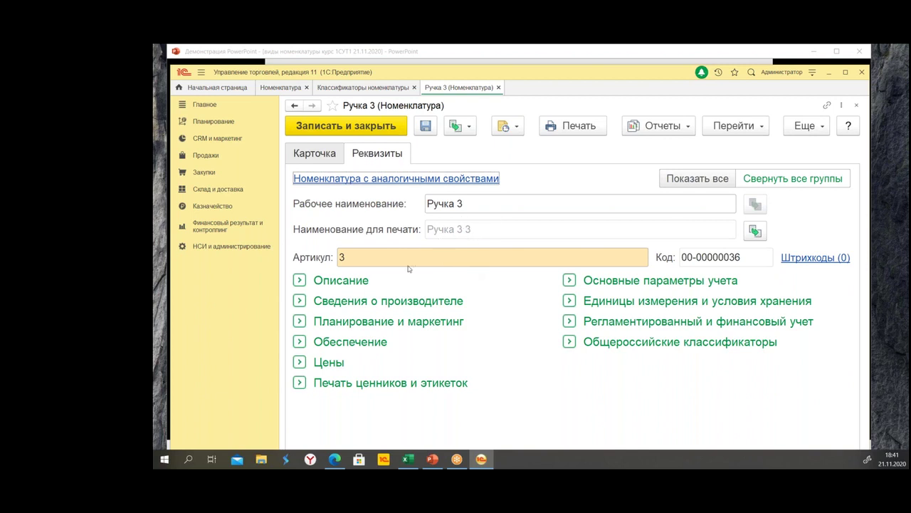
{"action": "left_click", "coordinate": [352, 258]}
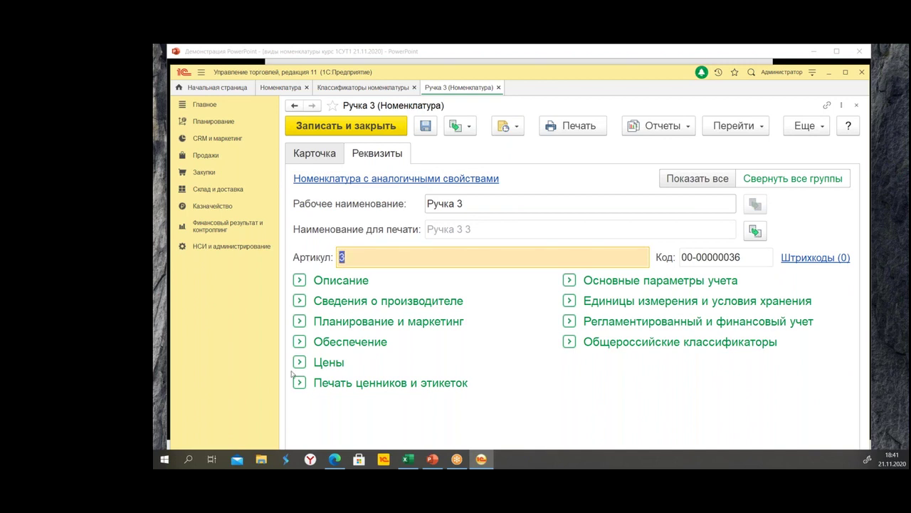
{"action": "type", "text": "ПАКАА"}
Try to allow editing of the requisites of Ручка 3 and get into its Наименование для печати.
{"action": "left_click", "coordinate": [806, 125]}
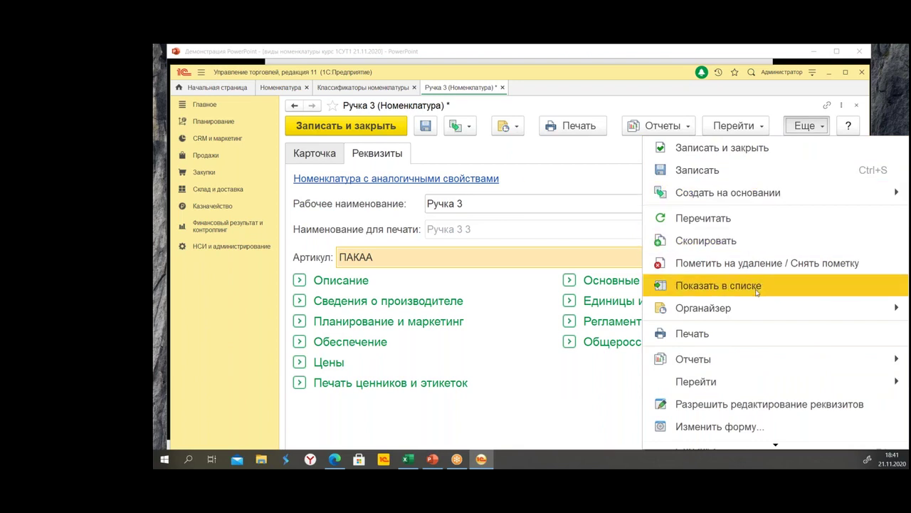
{"action": "left_click", "coordinate": [774, 403]}
{"action": "left_click", "coordinate": [470, 151]}
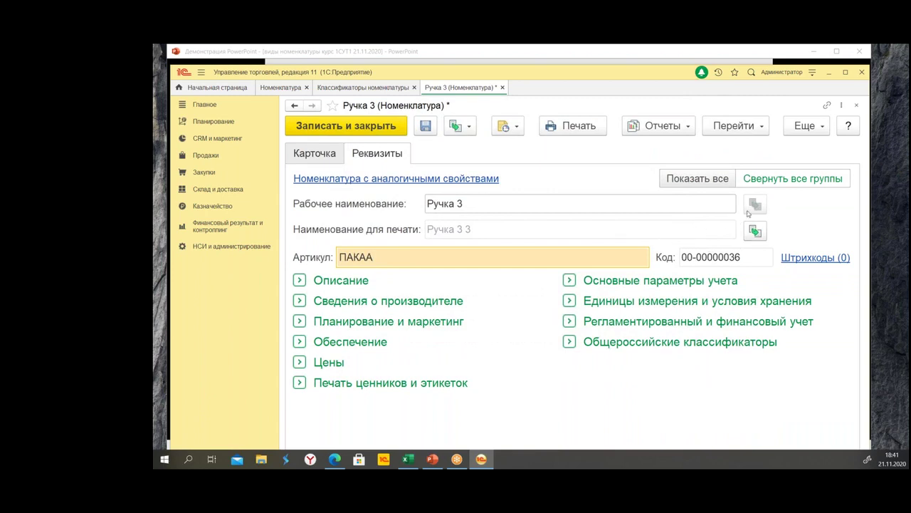
{"action": "left_click", "coordinate": [648, 202]}
{"action": "left_click", "coordinate": [649, 201]}
{"action": "key", "text": "Tab"}
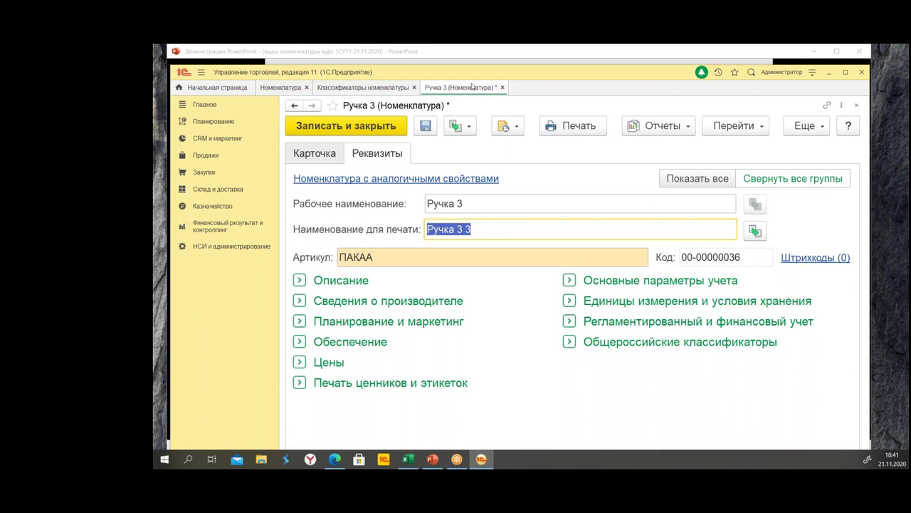
{"action": "left_click", "coordinate": [482, 261]}
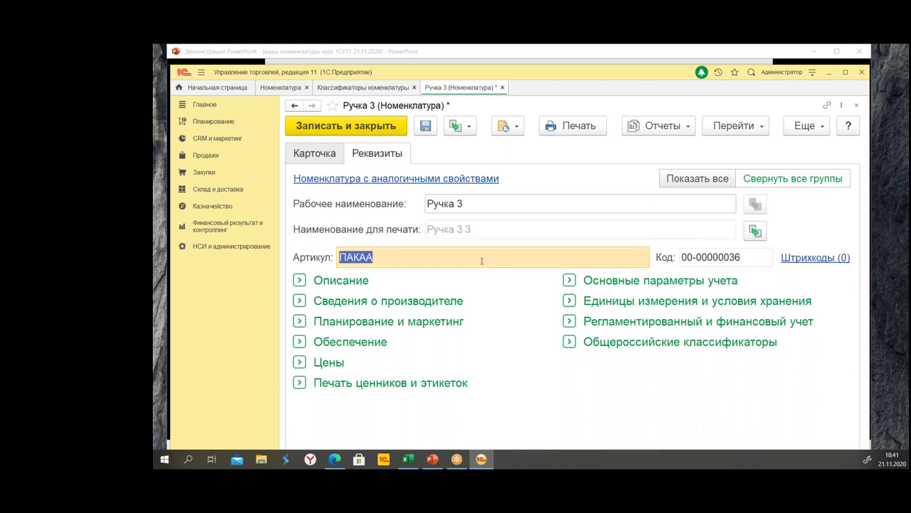
Save Ручка 3 and expand all its requisite groups to review them down to Общероссийские классификаторы.
{"action": "left_click", "coordinate": [425, 125]}
{"action": "left_click", "coordinate": [695, 180]}
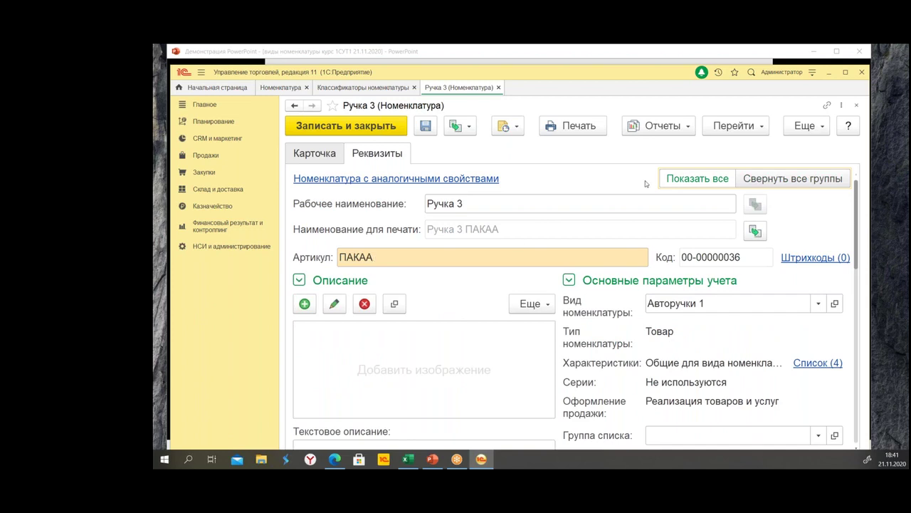
{"action": "scroll", "coordinate": [500, 270], "scroll_direction": "down", "scroll_amount": 3}
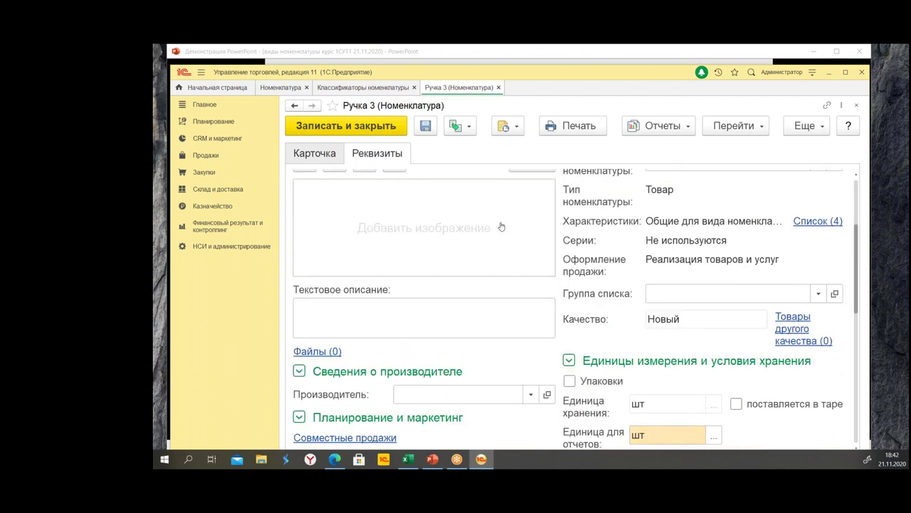
{"action": "scroll", "coordinate": [502, 228], "scroll_direction": "down", "scroll_amount": 3}
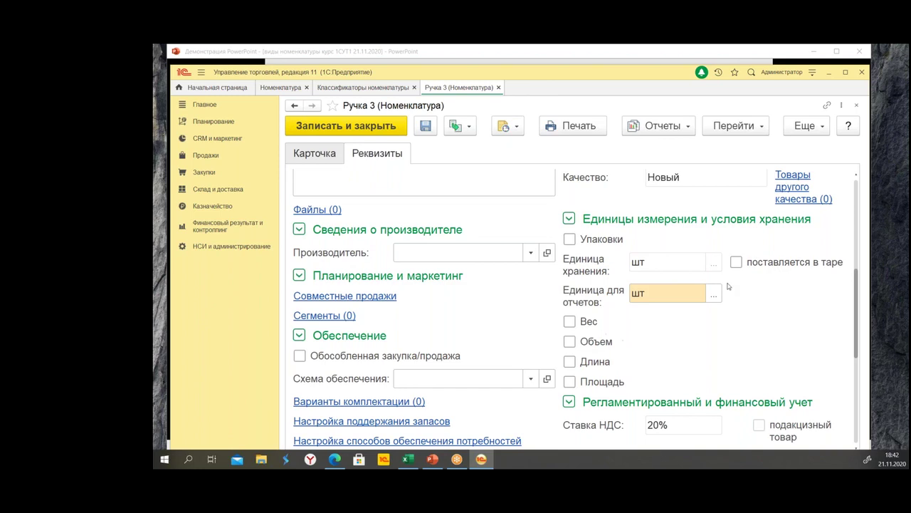
{"action": "scroll", "coordinate": [638, 310], "scroll_direction": "down", "scroll_amount": 5}
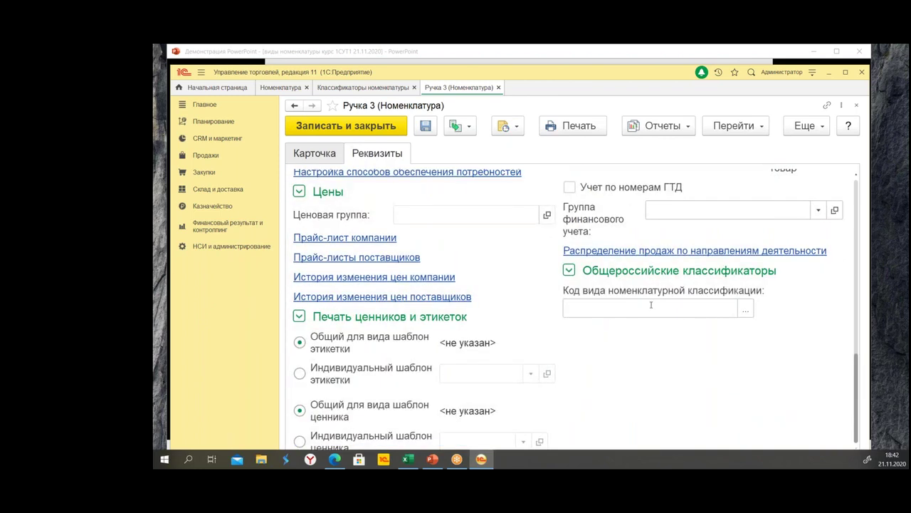
Return to the main requisites of Ручка 3, check its article, and save and close the item.
{"action": "scroll", "coordinate": [669, 278], "scroll_direction": "up", "scroll_amount": 1}
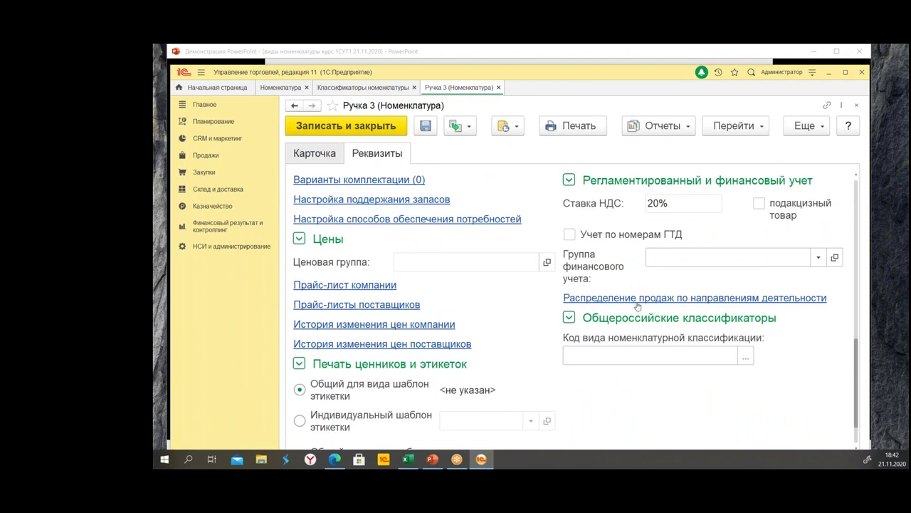
{"action": "scroll", "coordinate": [638, 299], "scroll_direction": "up", "scroll_amount": 5}
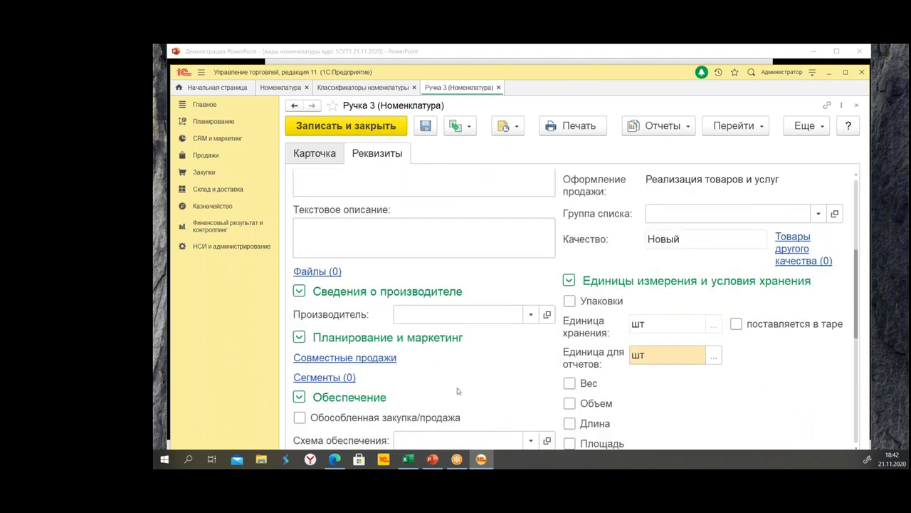
{"action": "scroll", "coordinate": [521, 246], "scroll_direction": "up", "scroll_amount": 3}
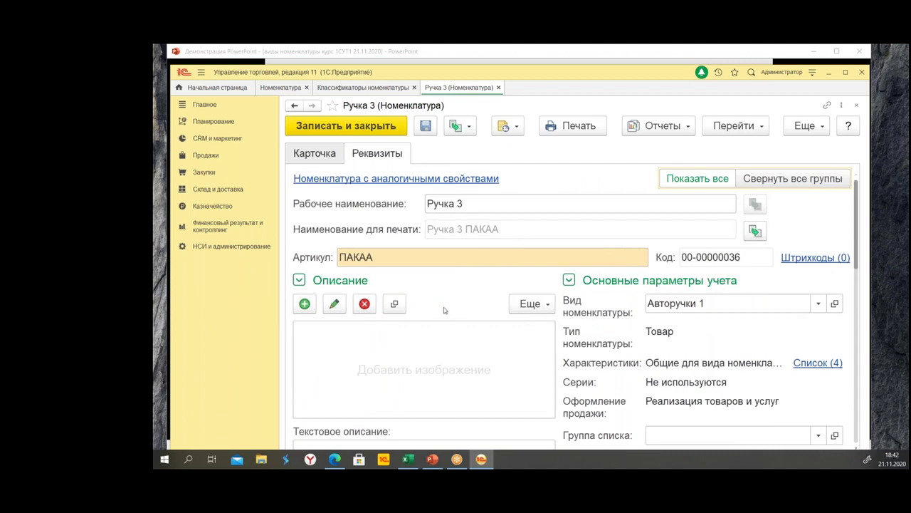
{"action": "double_click", "coordinate": [415, 254]}
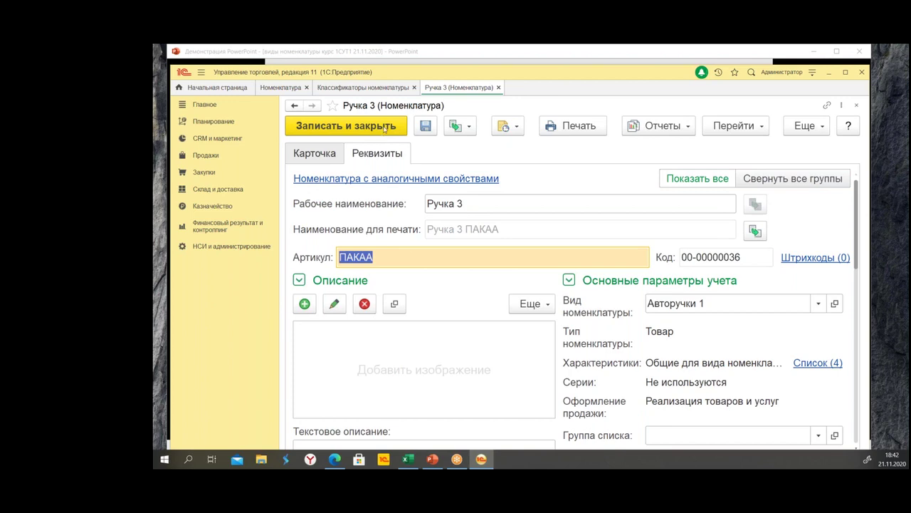
{"action": "left_click", "coordinate": [384, 127]}
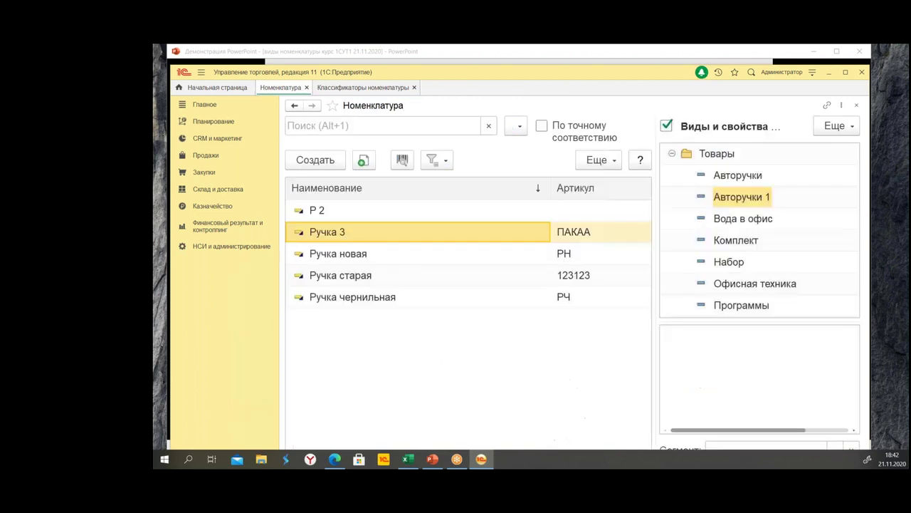
Open the item kind Авторучки 1 and review its default values, creation settings, name templates and property filter, then close it.
{"action": "left_click", "coordinate": [356, 88]}
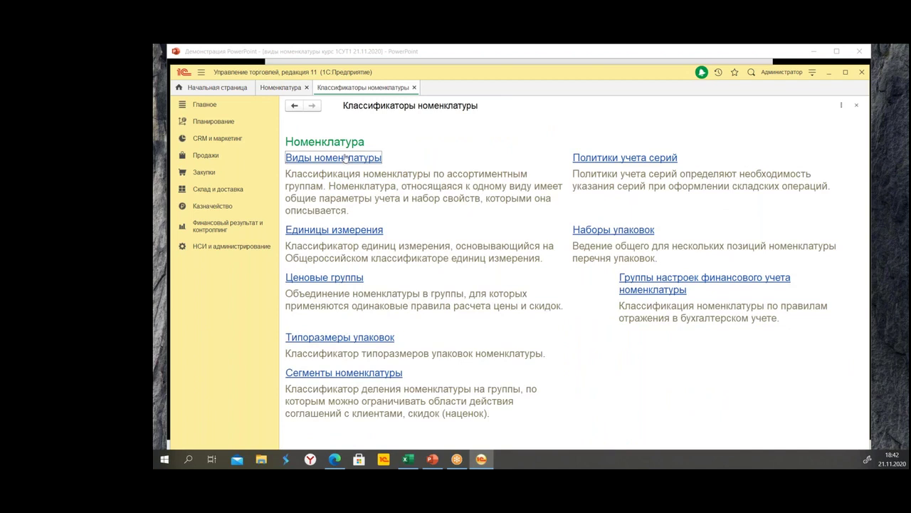
{"action": "left_click", "coordinate": [344, 158]}
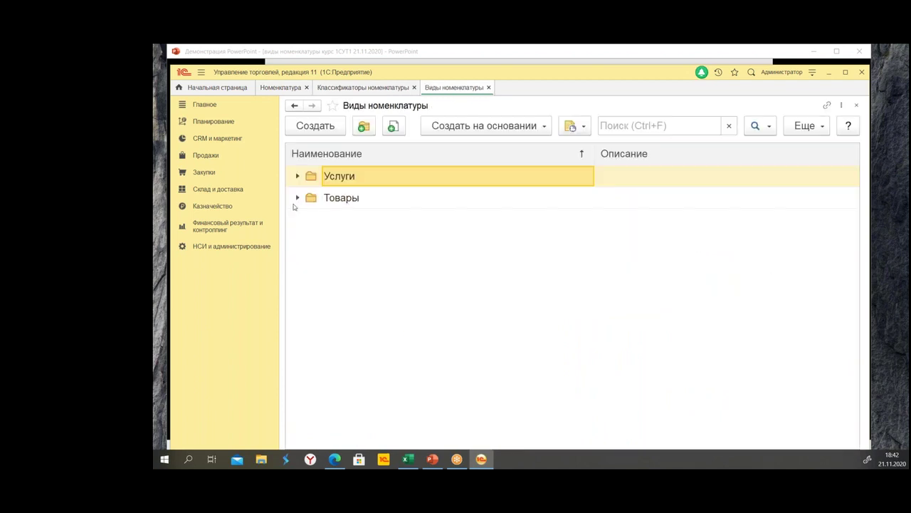
{"action": "left_click", "coordinate": [294, 204]}
{"action": "double_click", "coordinate": [391, 350]}
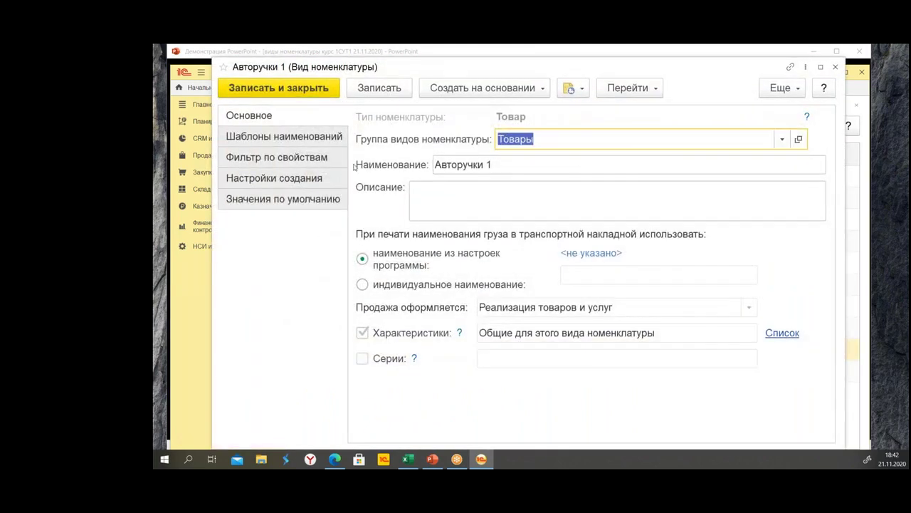
{"action": "left_click", "coordinate": [282, 204]}
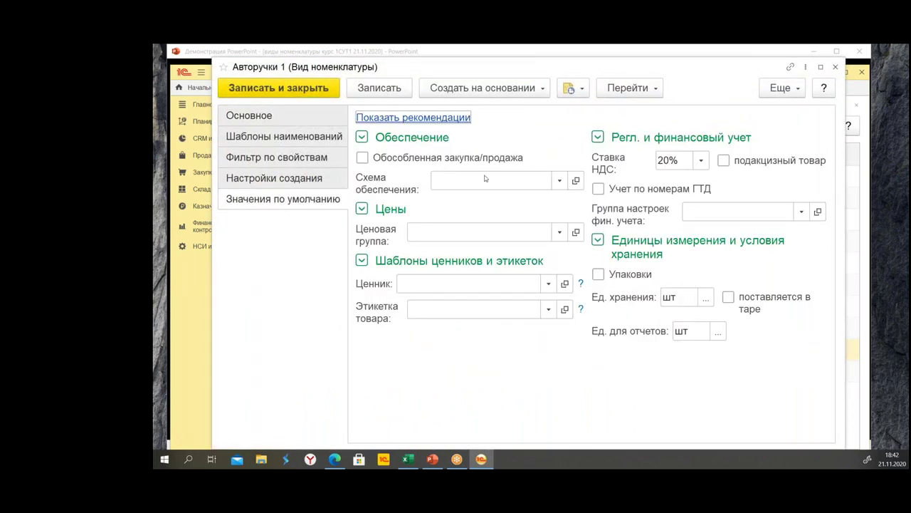
{"action": "left_click", "coordinate": [279, 181]}
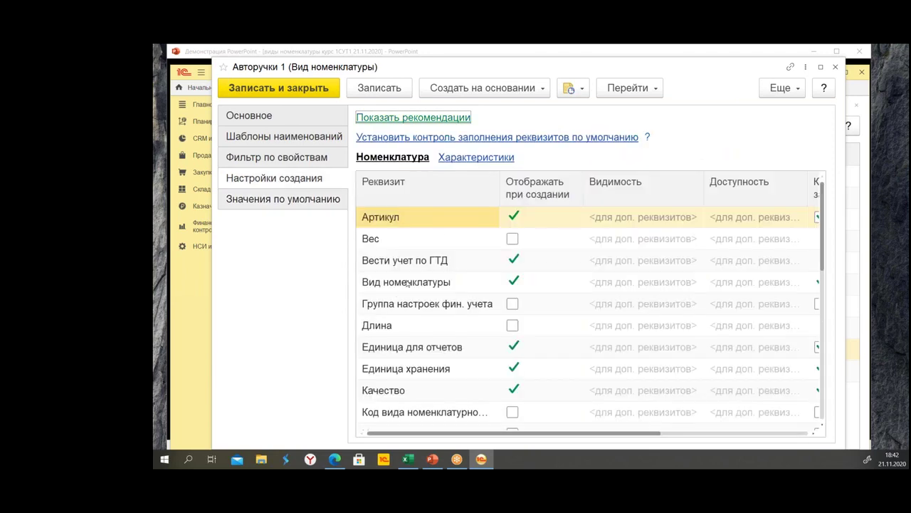
{"action": "left_click", "coordinate": [313, 138]}
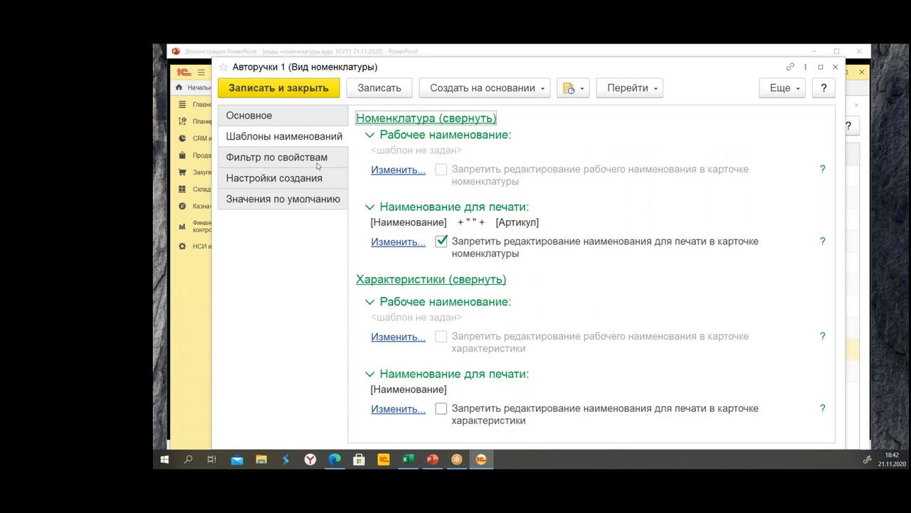
{"action": "left_click", "coordinate": [267, 155]}
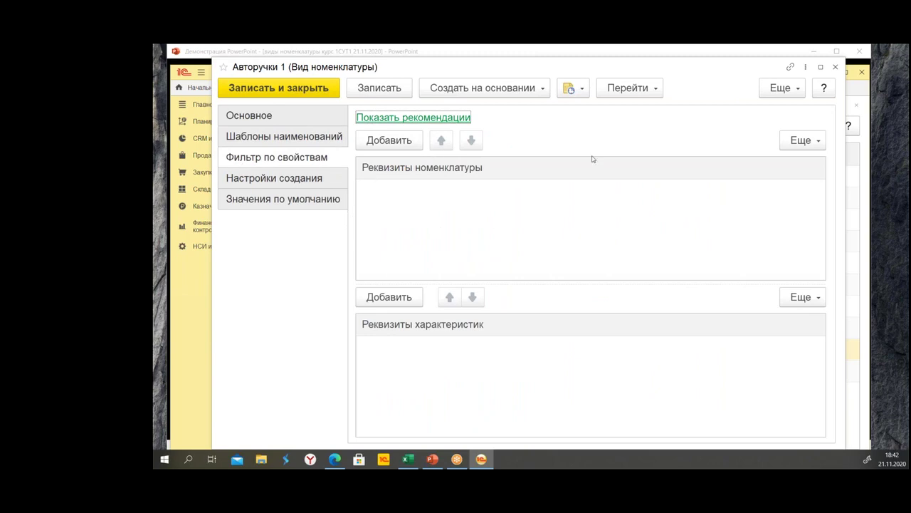
{"action": "left_click", "coordinate": [835, 67]}
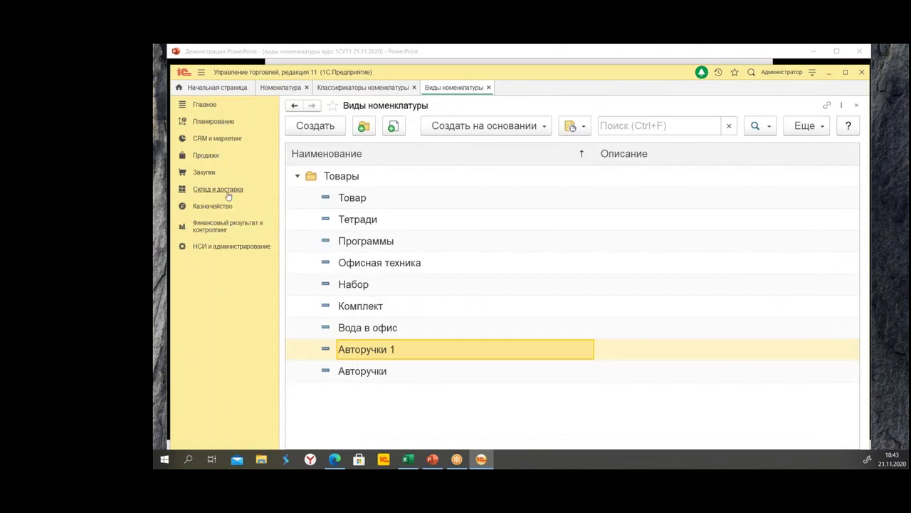
Open the Номенклатура list, look through the Товары and Услуги kind groups, and widen the Виды и свойства area.
{"action": "left_click", "coordinate": [232, 247]}
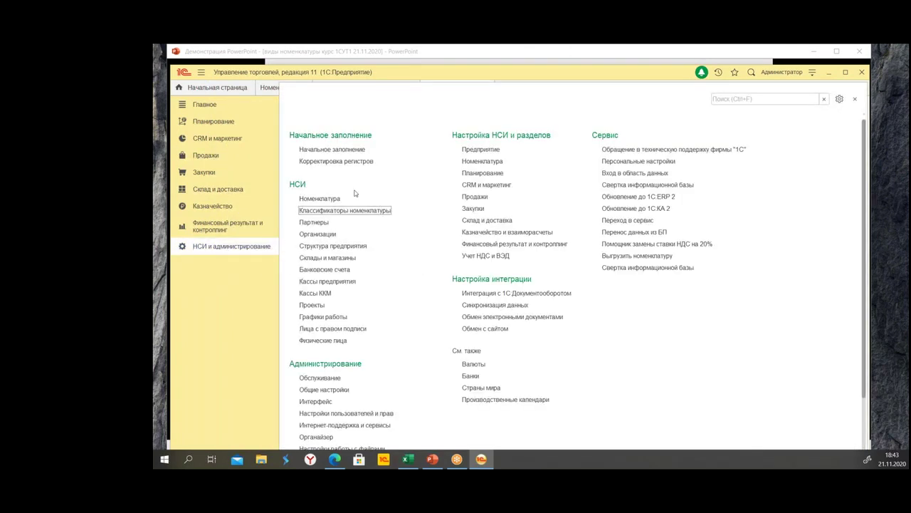
{"action": "left_click", "coordinate": [320, 199]}
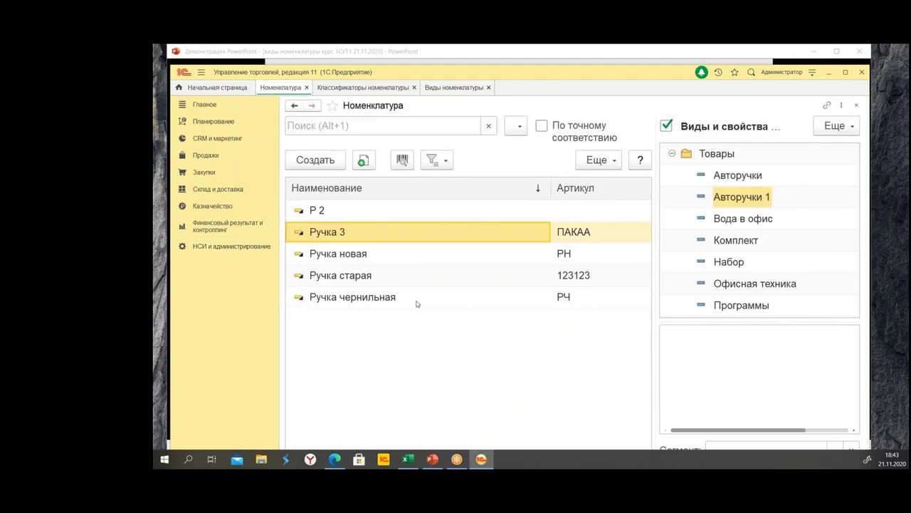
{"action": "scroll", "coordinate": [767, 151], "scroll_direction": "down", "scroll_amount": 2}
{"action": "scroll", "coordinate": [767, 152], "scroll_direction": "up", "scroll_amount": 2}
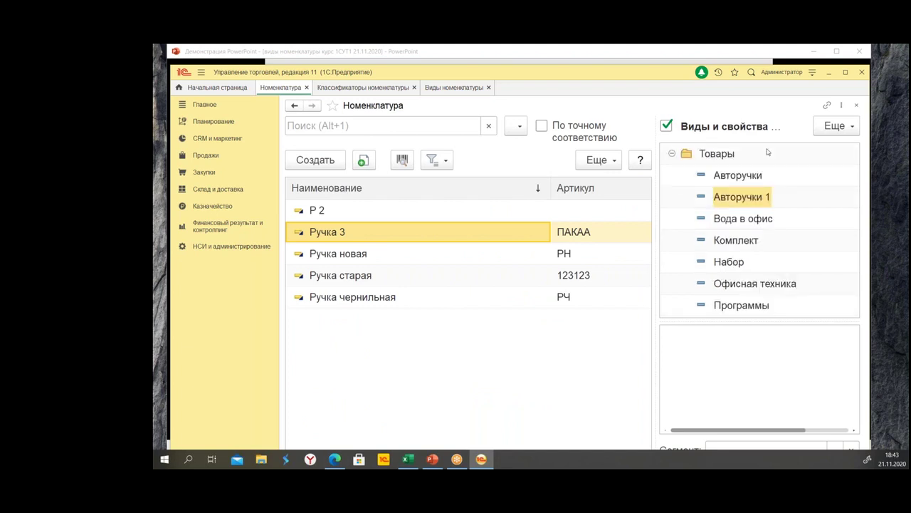
{"action": "left_click", "coordinate": [671, 153]}
{"action": "left_click", "coordinate": [671, 176]}
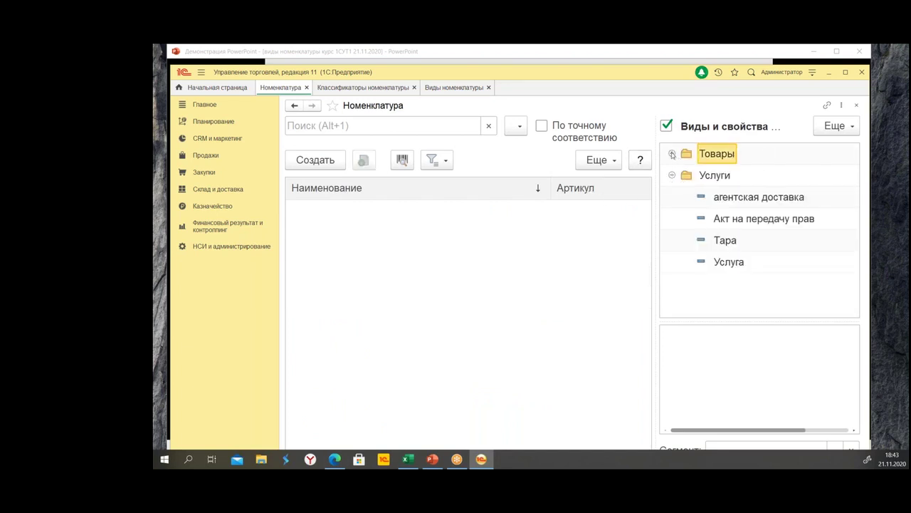
{"action": "left_click", "coordinate": [671, 153]}
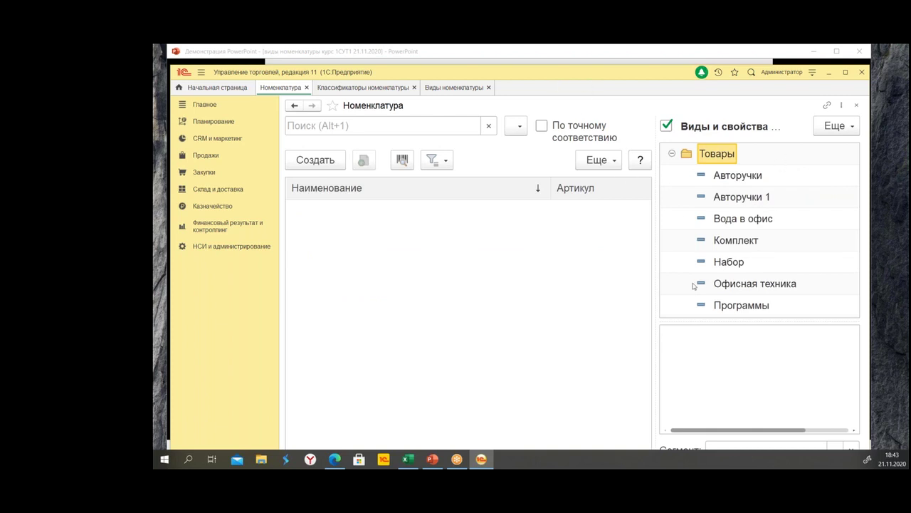
{"action": "left_click_drag", "start_coordinate": [653, 261], "coordinate": [511, 260]}
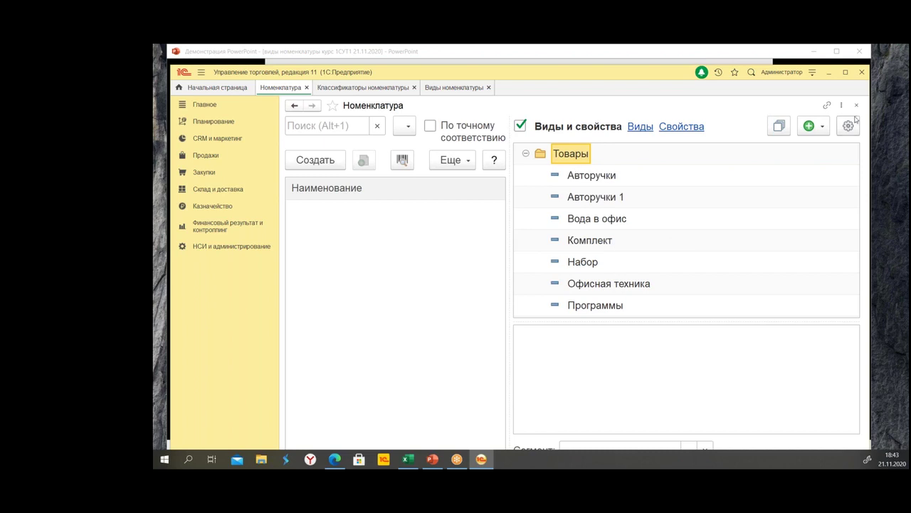
Show the items of Авторучки, Вода в офис, Офисная техника and Авторучки 1 in turn to compare their property filters.
{"action": "left_click", "coordinate": [594, 178]}
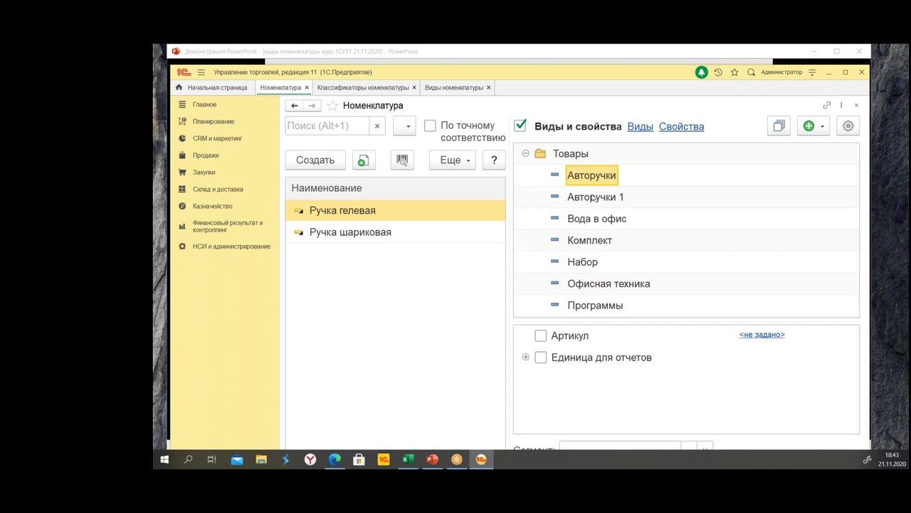
{"action": "left_click", "coordinate": [578, 221]}
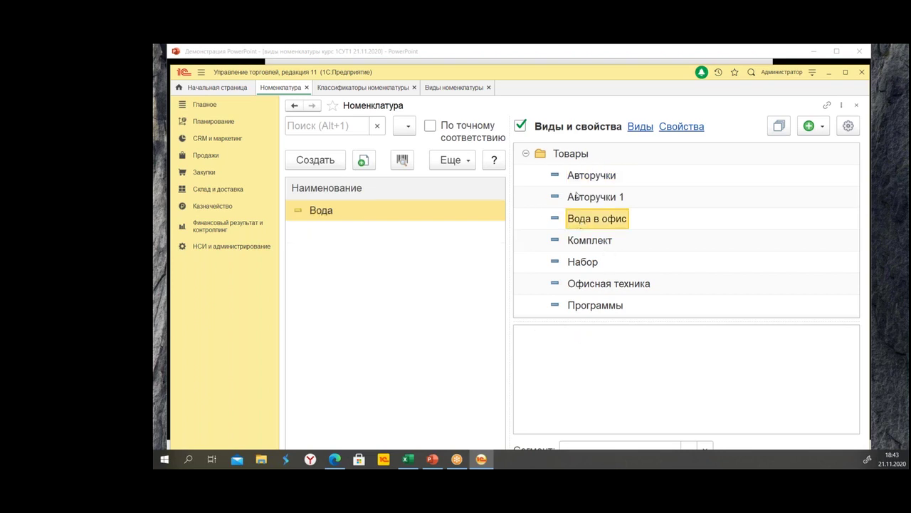
{"action": "left_click", "coordinate": [604, 285]}
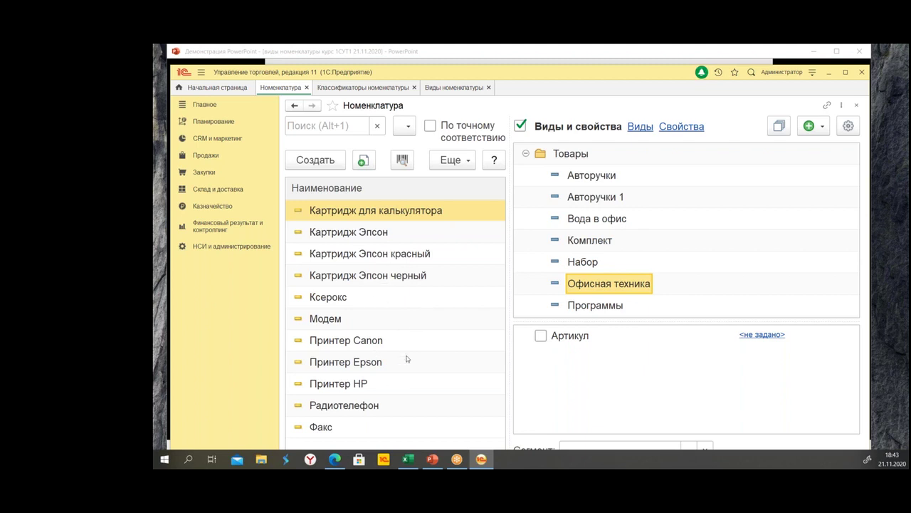
{"action": "left_click", "coordinate": [595, 198]}
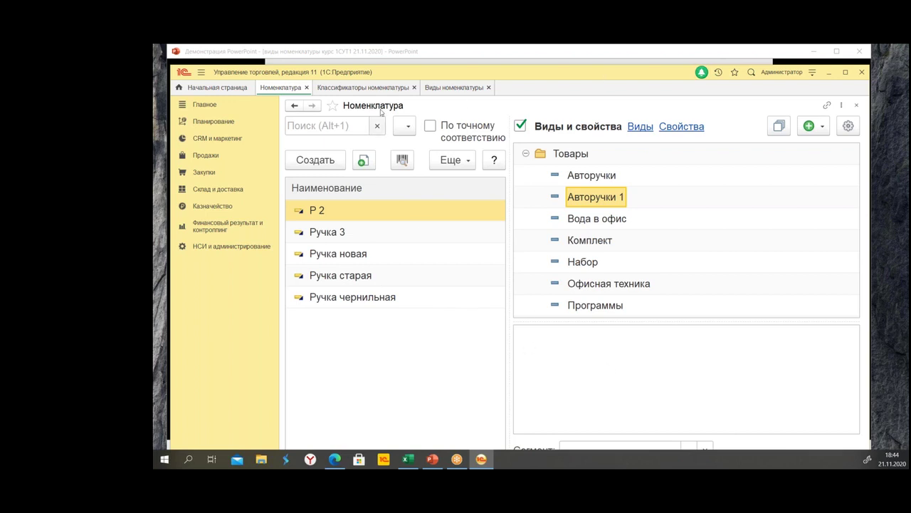
Open the item kind Авторучки 1 and add Артикул to the item requisites of its property filter.
{"action": "left_click", "coordinate": [456, 88]}
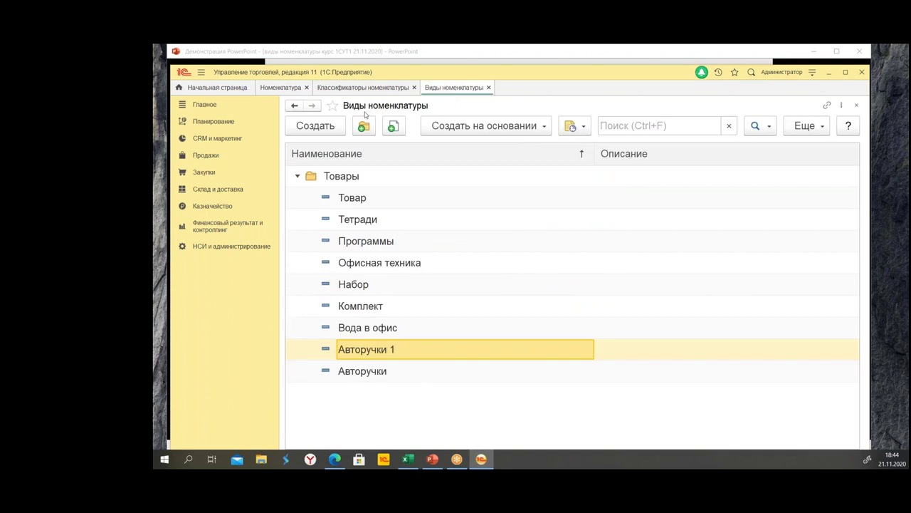
{"action": "double_click", "coordinate": [409, 351]}
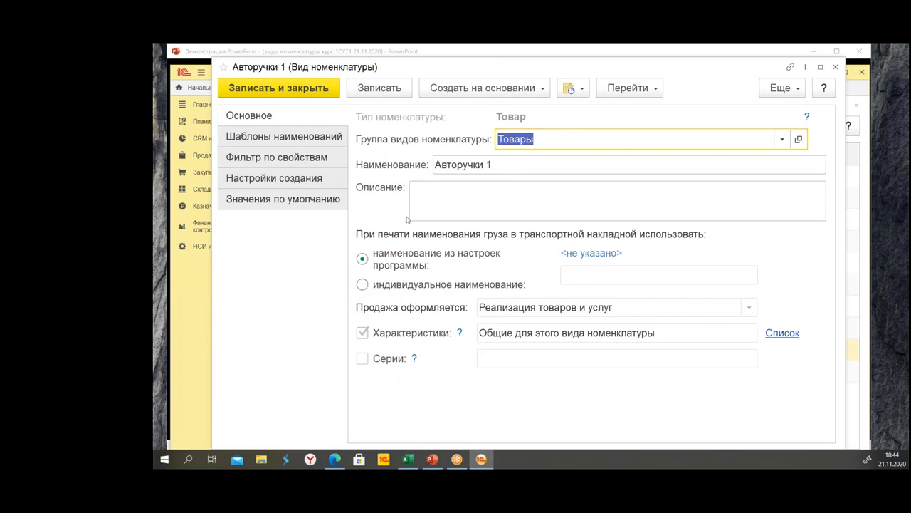
{"action": "left_click", "coordinate": [321, 156]}
{"action": "left_click", "coordinate": [403, 147]}
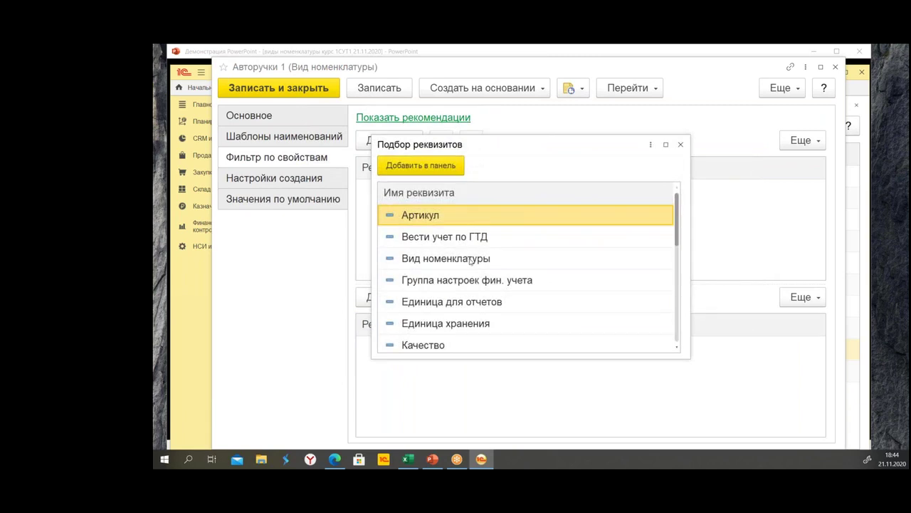
{"action": "scroll", "coordinate": [487, 286], "scroll_direction": "down", "scroll_amount": 5}
{"action": "scroll", "coordinate": [486, 284], "scroll_direction": "up", "scroll_amount": 5}
{"action": "double_click", "coordinate": [435, 221]}
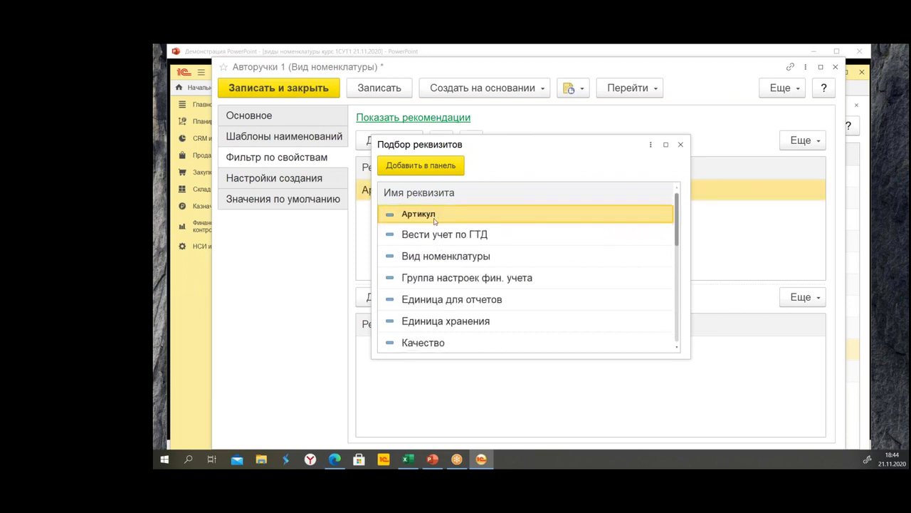
{"action": "left_click", "coordinate": [681, 145]}
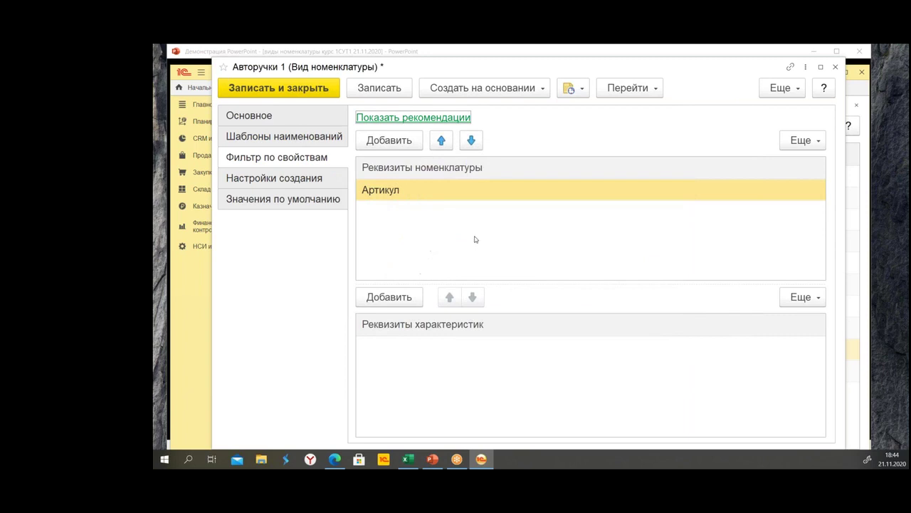
Write the item kind Авторучки 1, add Производитель to its item filter requisites, and save and close it.
{"action": "left_click", "coordinate": [471, 141]}
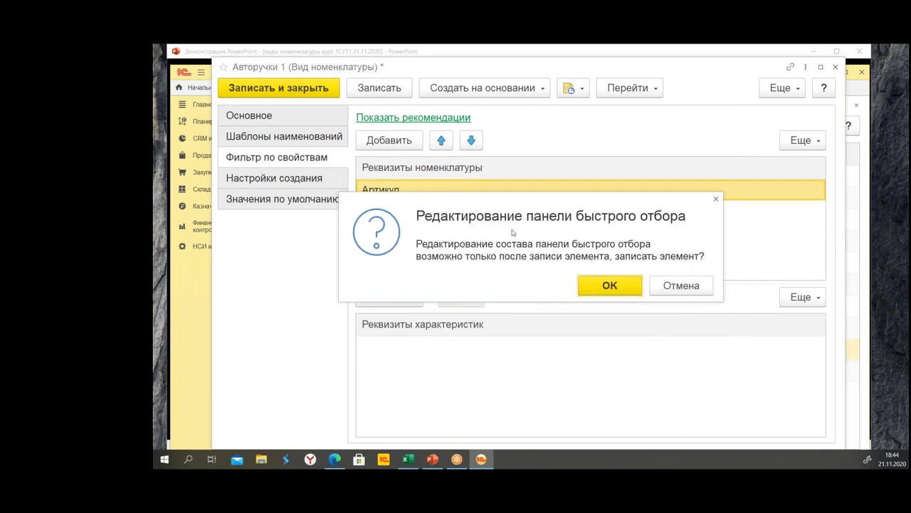
{"action": "left_click", "coordinate": [625, 288]}
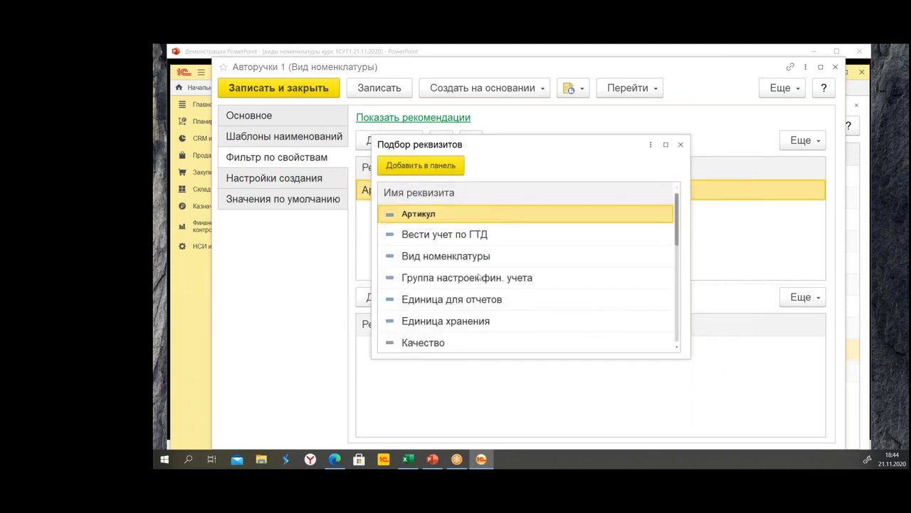
{"action": "scroll", "coordinate": [478, 278], "scroll_direction": "down", "scroll_amount": 5}
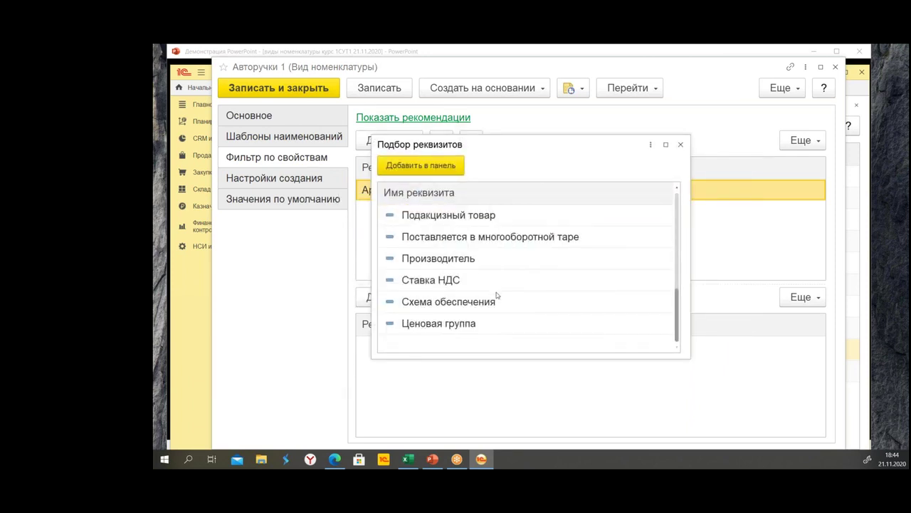
{"action": "double_click", "coordinate": [440, 265]}
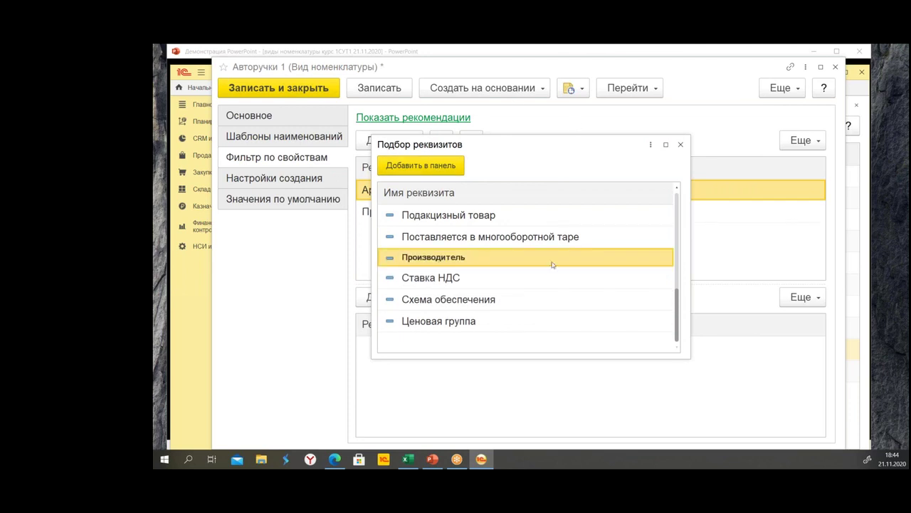
{"action": "left_click", "coordinate": [681, 144]}
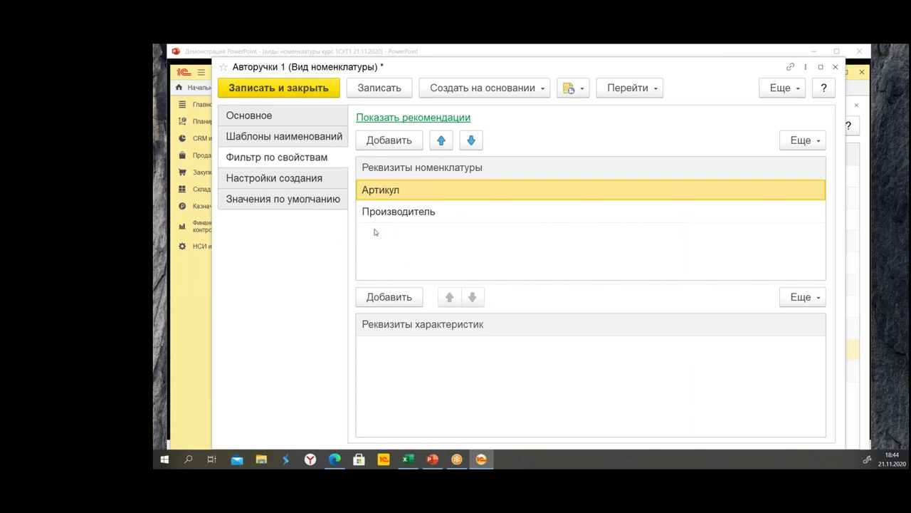
{"action": "left_click", "coordinate": [404, 215]}
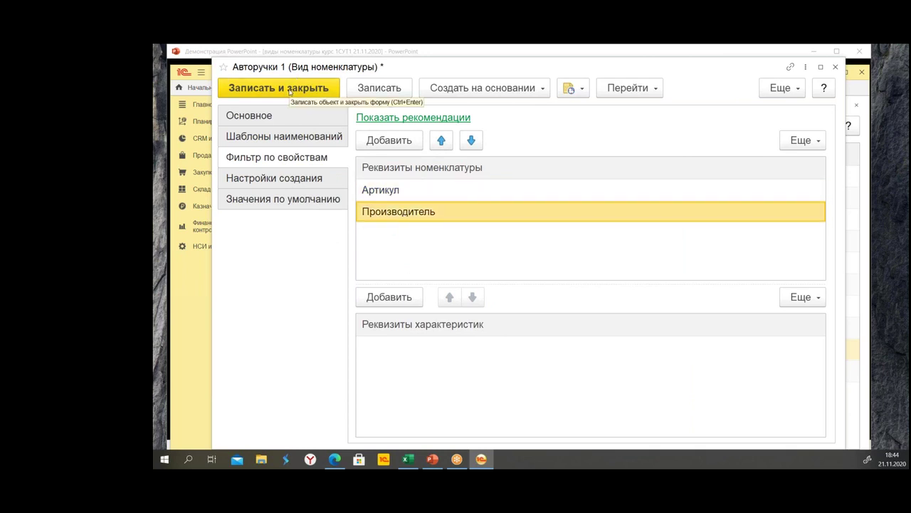
{"action": "left_click", "coordinate": [289, 90]}
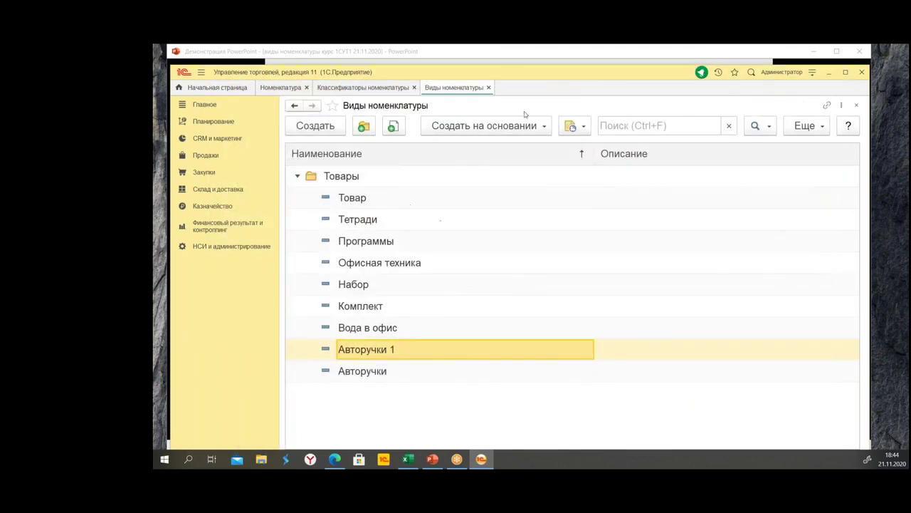
Close all open lists and reopen the Номенклатура list from the НСИ и администрирование section.
{"action": "left_click", "coordinate": [489, 89]}
{"action": "left_click", "coordinate": [306, 87]}
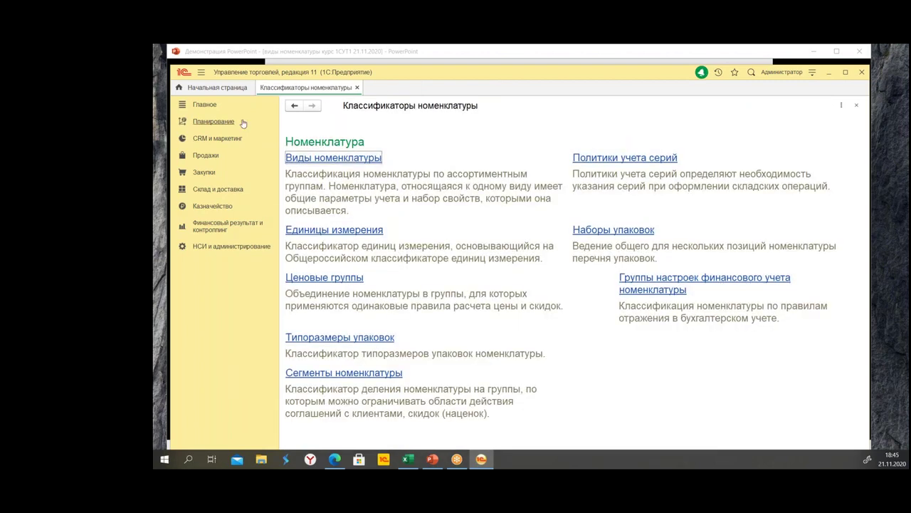
{"action": "left_click", "coordinate": [357, 87]}
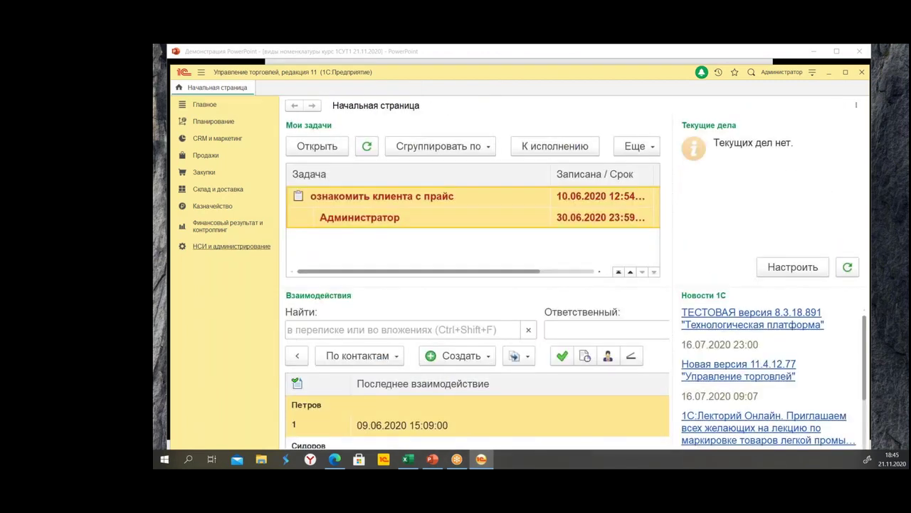
{"action": "left_click", "coordinate": [230, 247]}
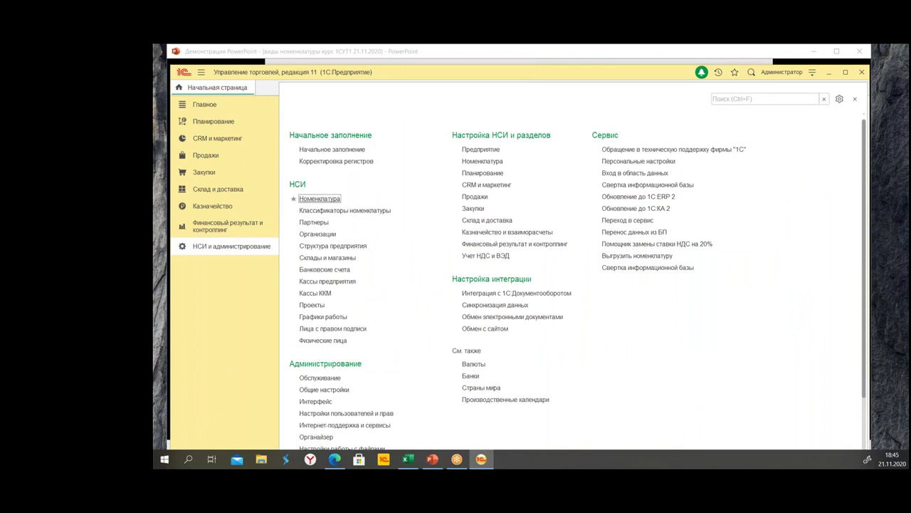
{"action": "left_click", "coordinate": [314, 199]}
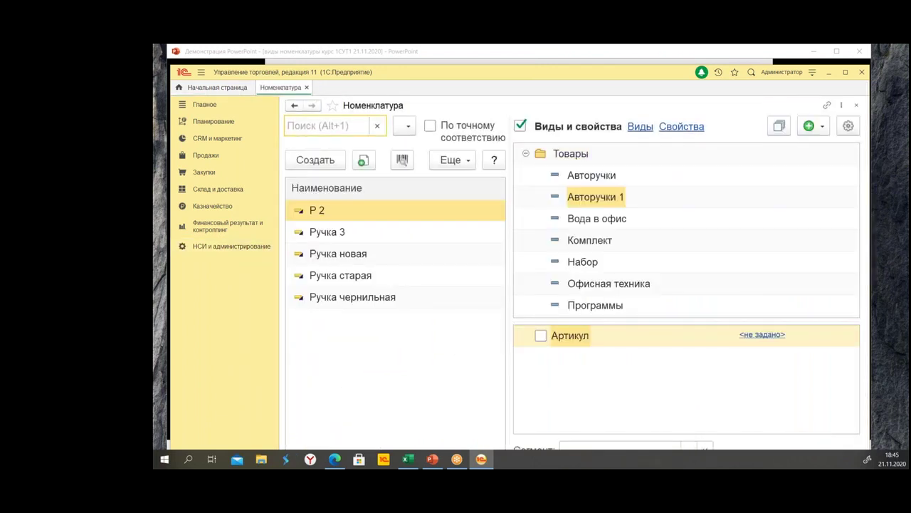
Show the Авторучки 1 items, enlarge the property filter area, and open the Артикул filter value without setting it.
{"action": "left_click", "coordinate": [584, 198]}
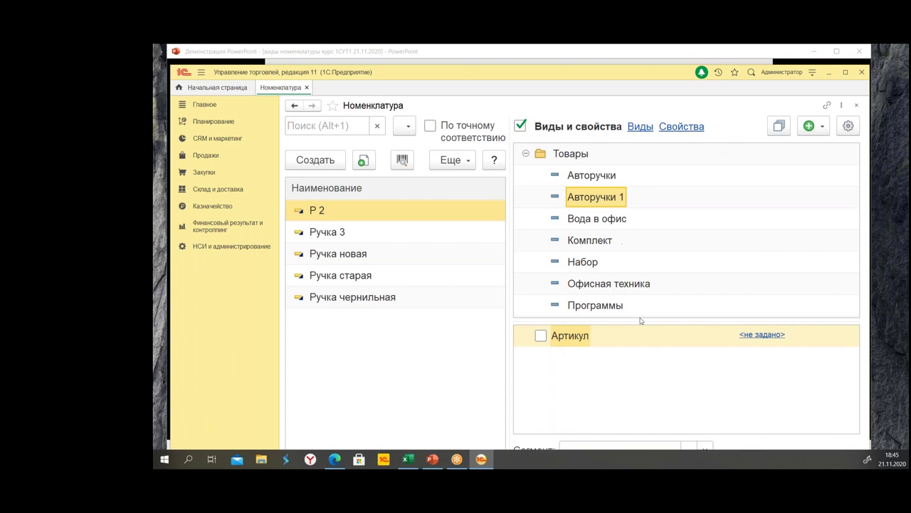
{"action": "left_click_drag", "start_coordinate": [661, 321], "coordinate": [643, 235]}
{"action": "left_click", "coordinate": [542, 248]}
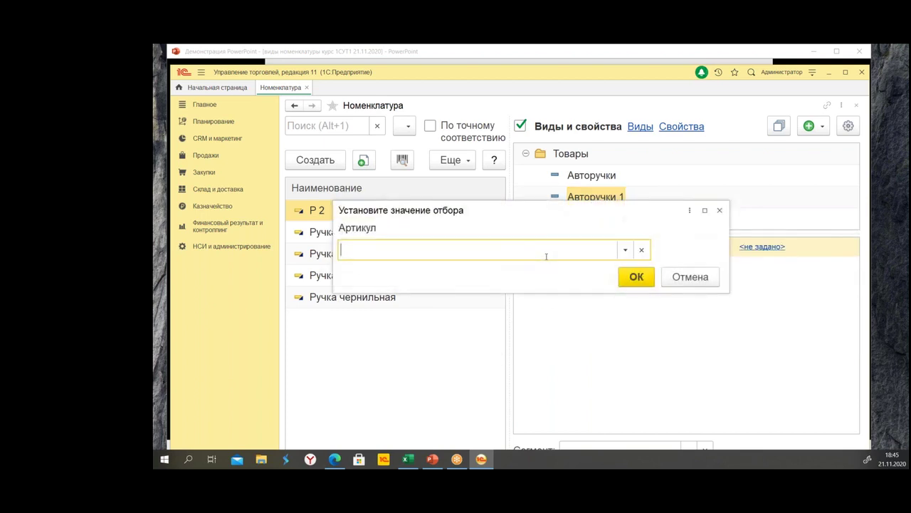
{"action": "left_click", "coordinate": [680, 281]}
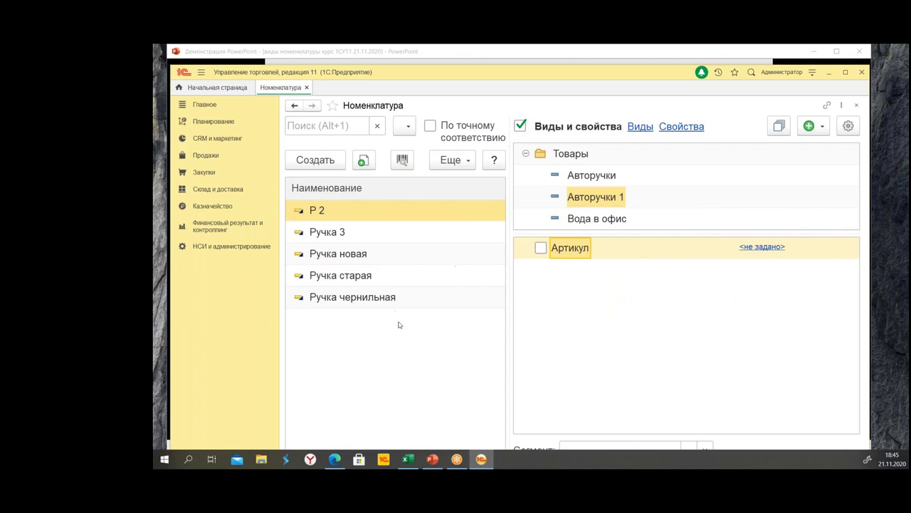
Set the manufacturer of item Ручка 3 to Pilot and save and close the item.
{"action": "left_click", "coordinate": [331, 238]}
{"action": "double_click", "coordinate": [330, 233]}
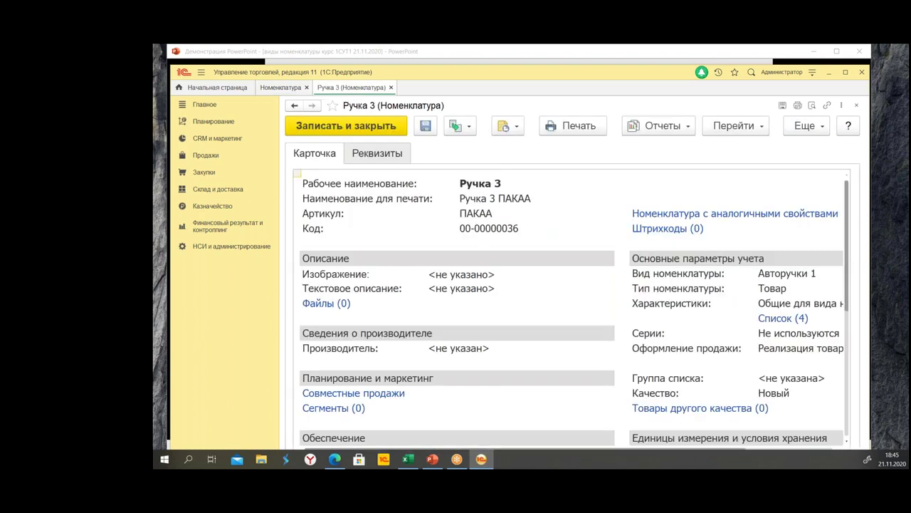
{"action": "left_click", "coordinate": [392, 151]}
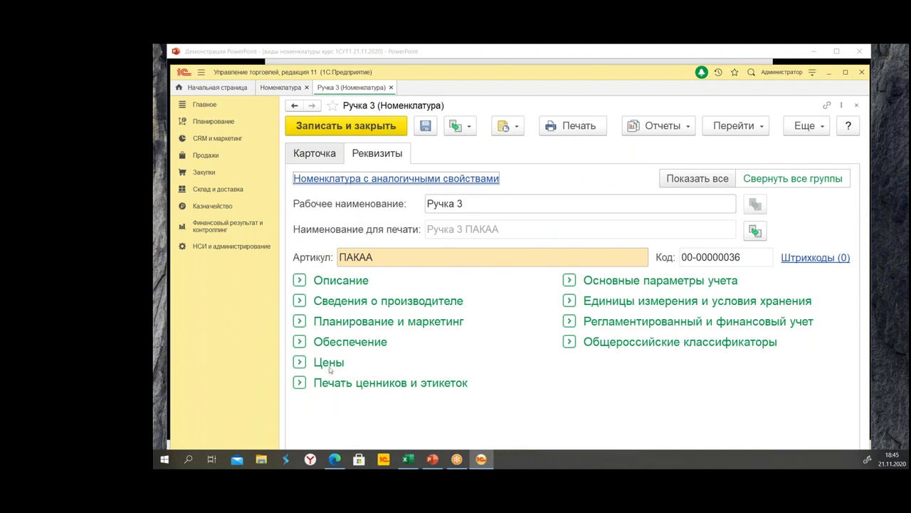
{"action": "left_click", "coordinate": [300, 300]}
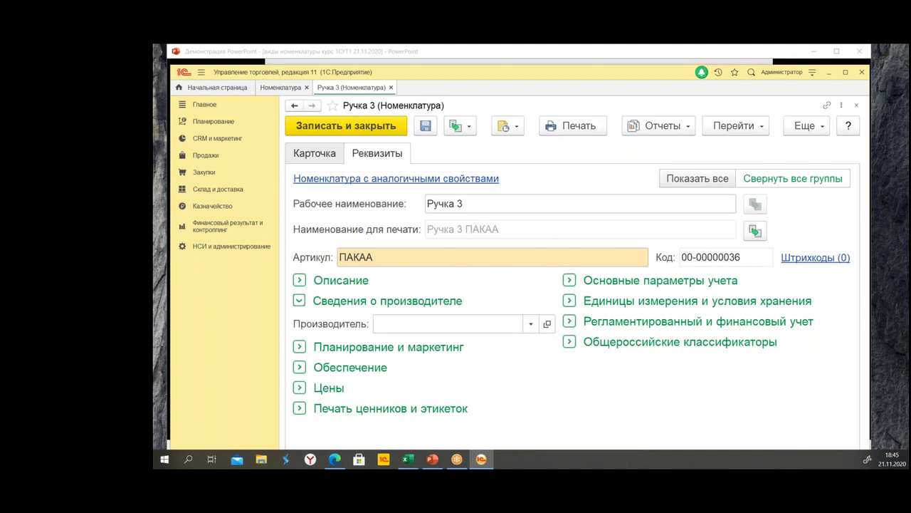
{"action": "left_click", "coordinate": [461, 324]}
{"action": "left_click", "coordinate": [465, 366]}
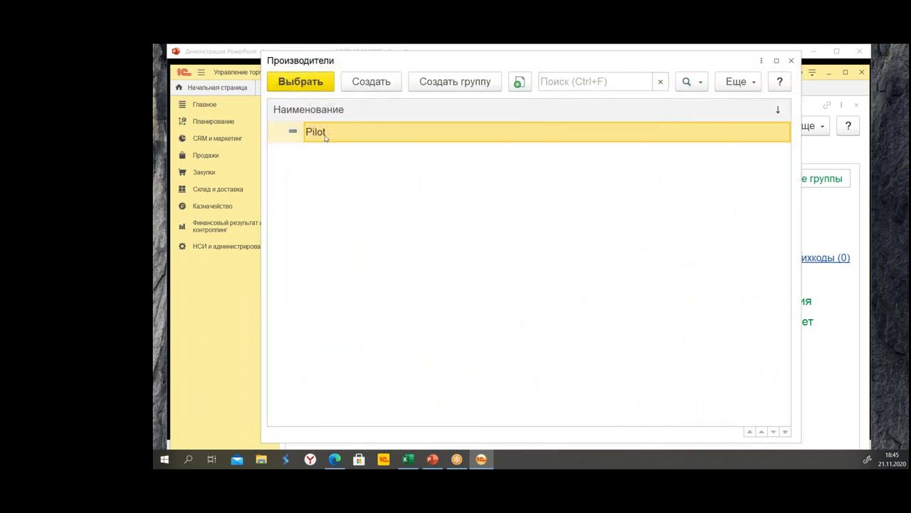
{"action": "double_click", "coordinate": [324, 139]}
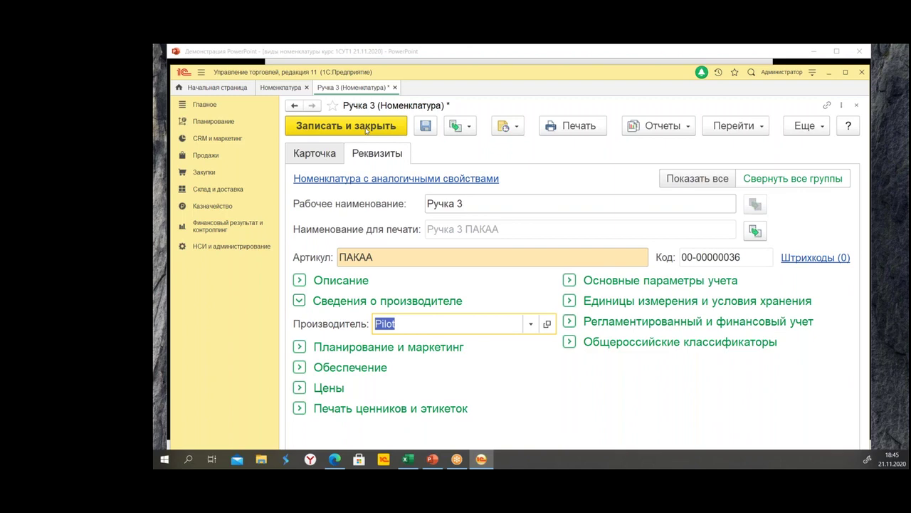
{"action": "left_click", "coordinate": [366, 128]}
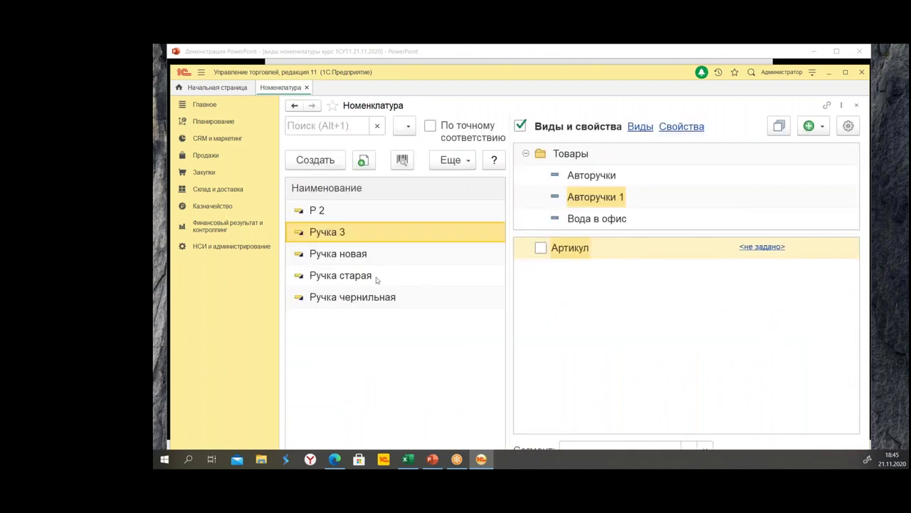
Create the manufacturer EEEE, assign it to item Ручка новая, and save and close the item.
{"action": "left_click", "coordinate": [353, 259]}
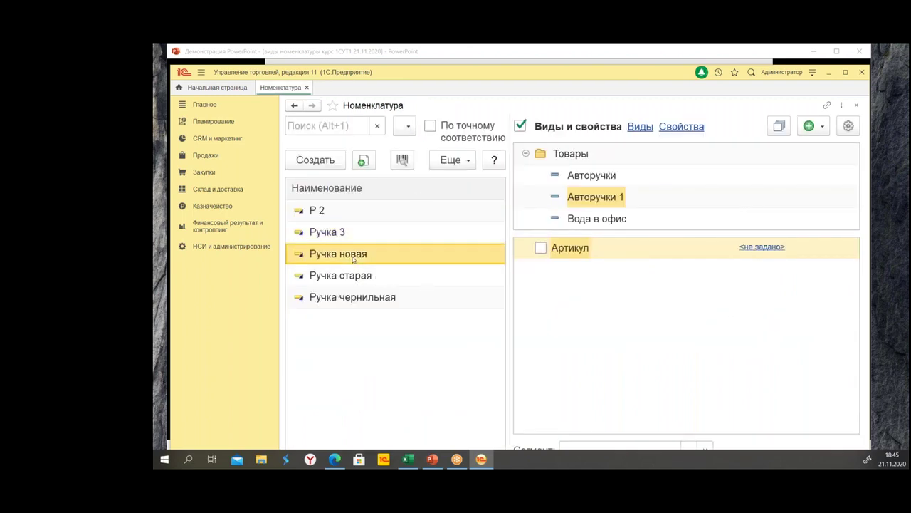
{"action": "double_click", "coordinate": [353, 259]}
{"action": "left_click", "coordinate": [384, 155]}
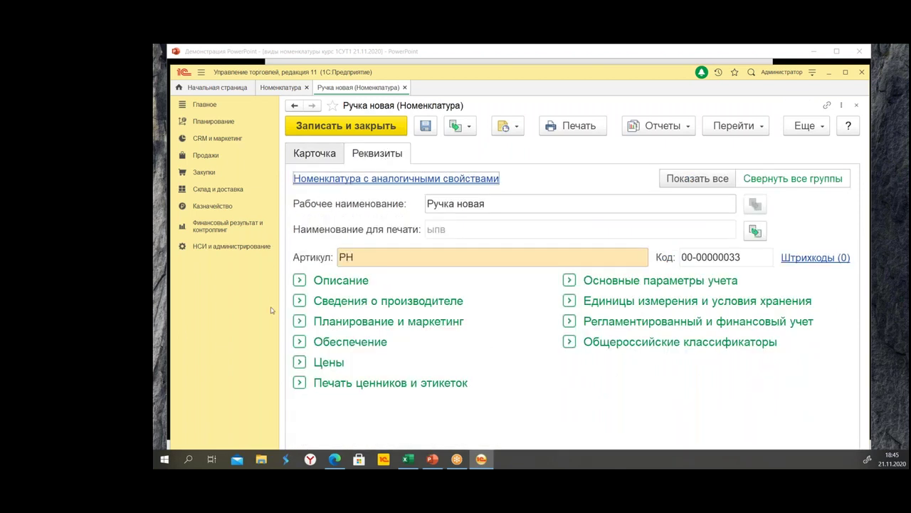
{"action": "left_click", "coordinate": [302, 303]}
{"action": "left_click", "coordinate": [377, 323]}
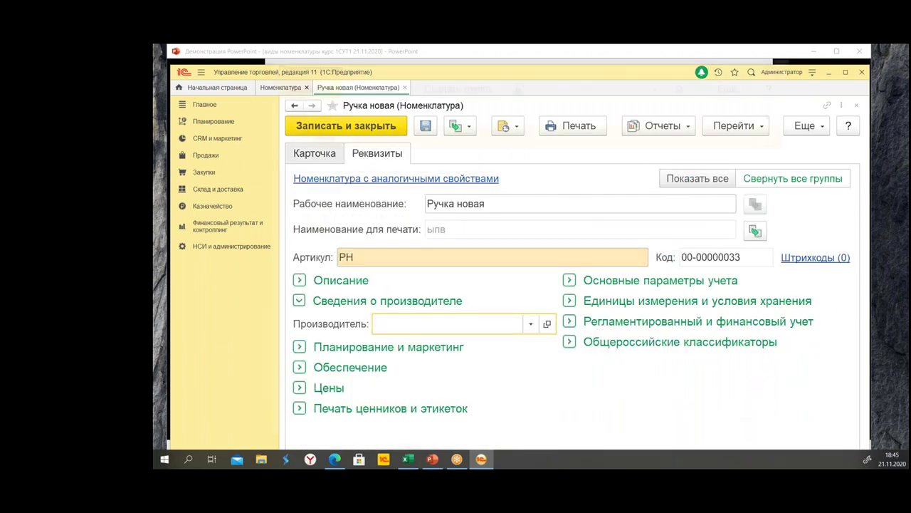
{"action": "key", "text": "F4"}
{"action": "left_click", "coordinate": [362, 84]}
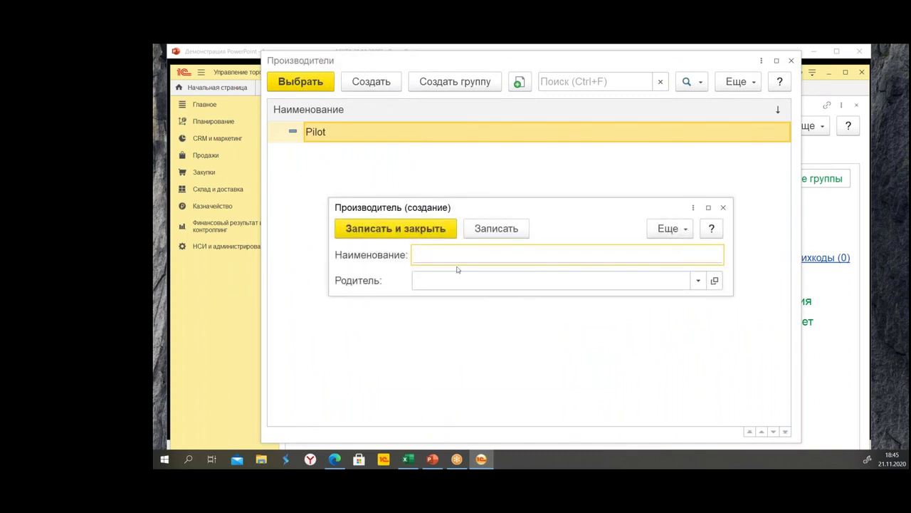
{"action": "type", "text": "EEEE"}
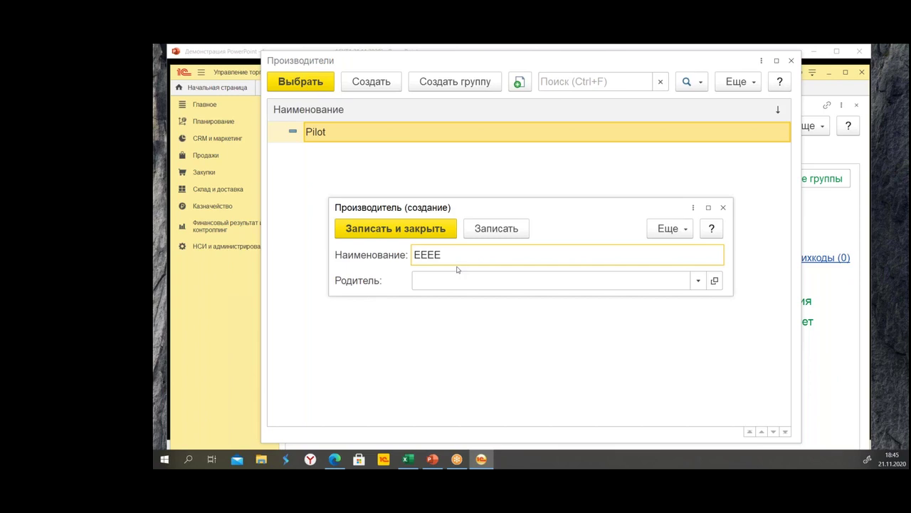
{"action": "left_click", "coordinate": [401, 234]}
{"action": "left_click", "coordinate": [306, 91]}
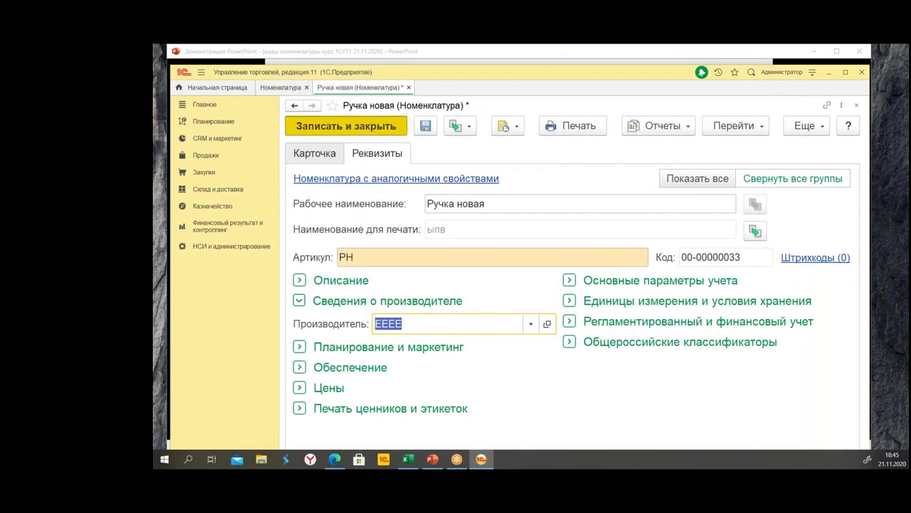
{"action": "left_click", "coordinate": [346, 126]}
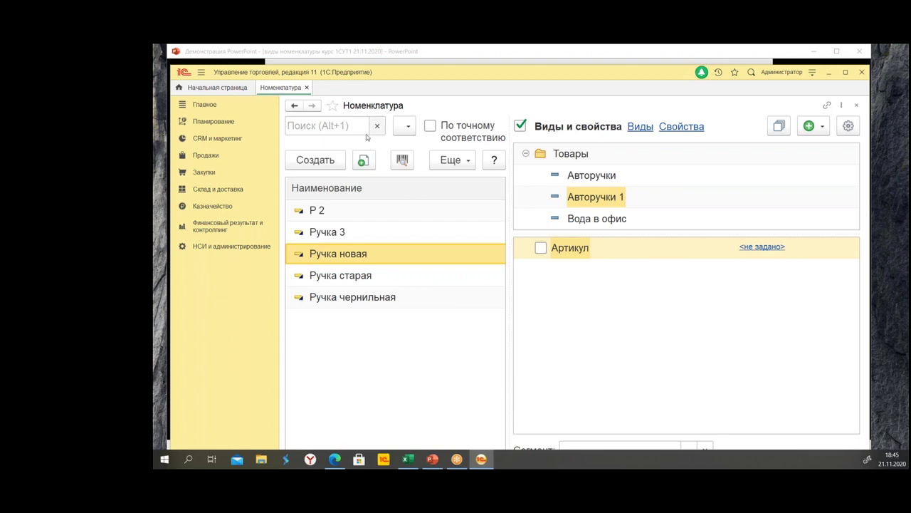
Close the Номенклатура list, open Виды номенклатуры from the item classifiers, and expand the Товары group.
{"action": "left_click", "coordinate": [307, 87]}
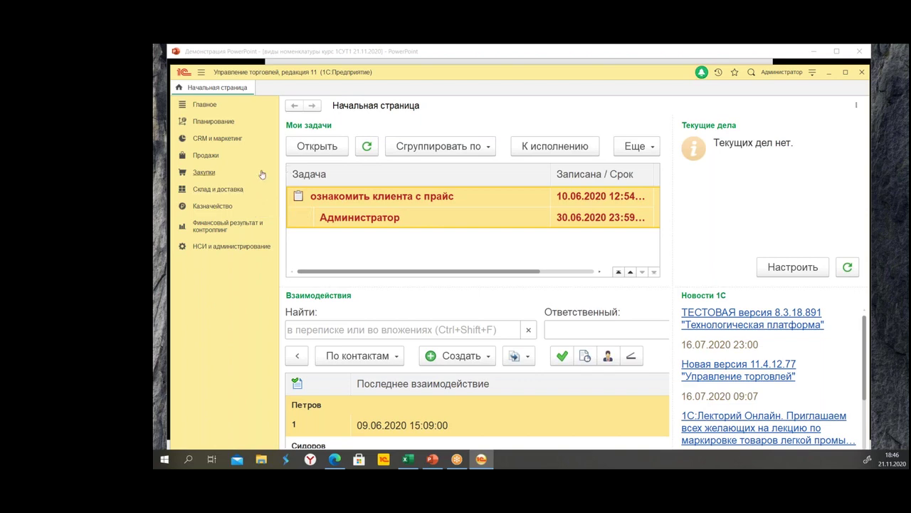
{"action": "left_click", "coordinate": [231, 247]}
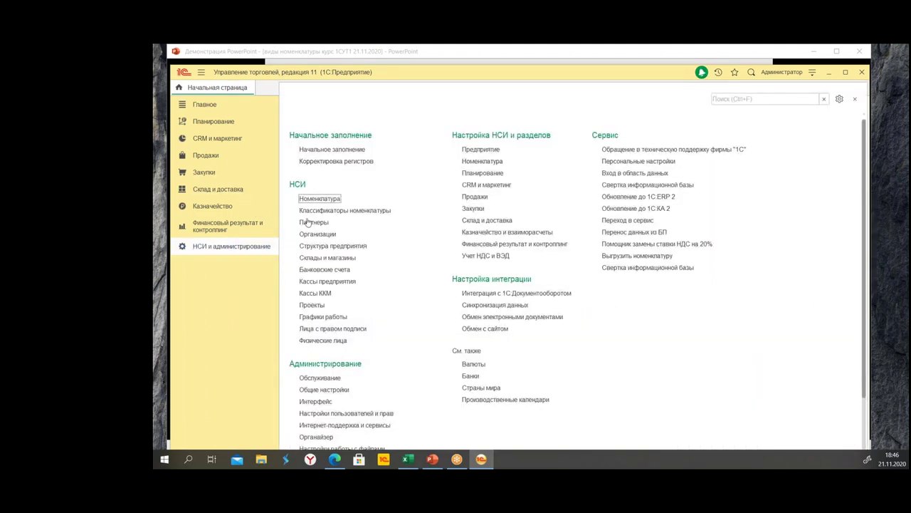
{"action": "left_click", "coordinate": [328, 211]}
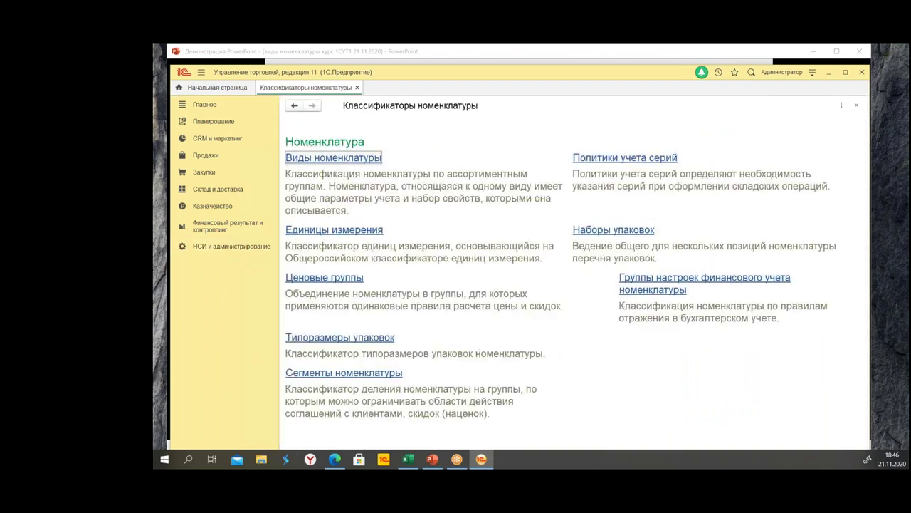
{"action": "left_click", "coordinate": [335, 158]}
{"action": "left_click", "coordinate": [297, 198]}
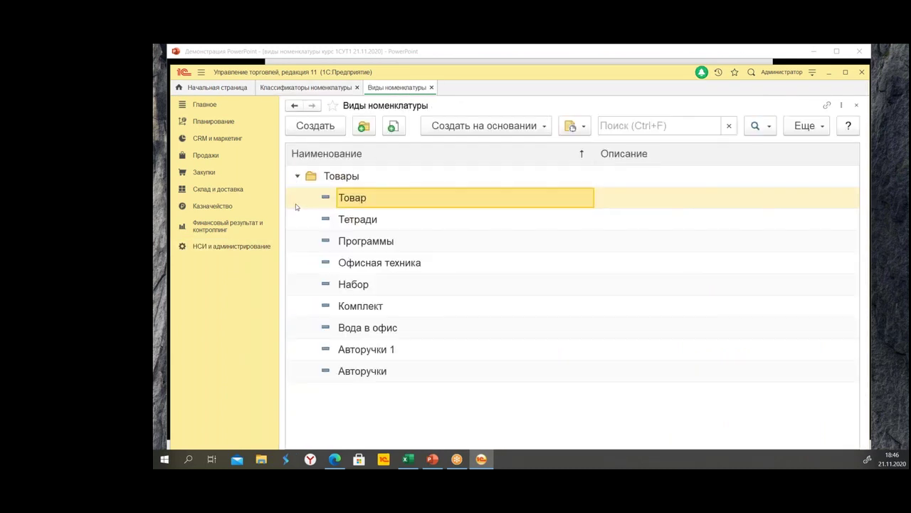
Examine the property filter requisites of the item kinds Авторучки and Офисная техника, closing each card unchanged.
{"action": "double_click", "coordinate": [369, 378]}
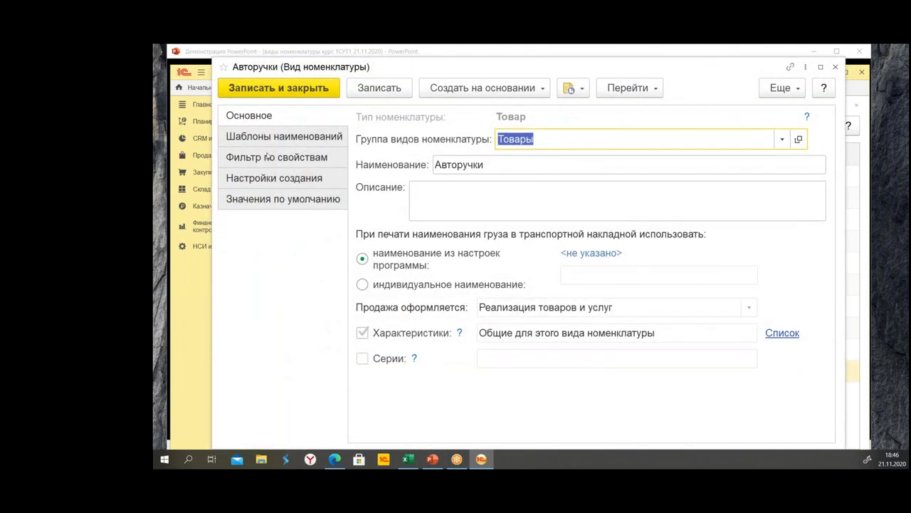
{"action": "left_click", "coordinate": [267, 157]}
{"action": "left_click", "coordinate": [403, 209]}
{"action": "left_click", "coordinate": [427, 198]}
{"action": "left_click", "coordinate": [428, 212]}
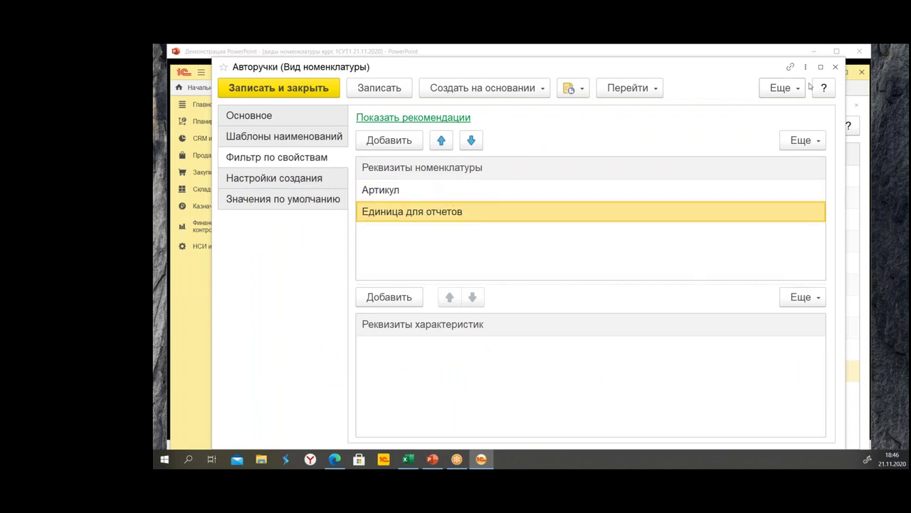
{"action": "left_click", "coordinate": [835, 67]}
{"action": "double_click", "coordinate": [412, 270]}
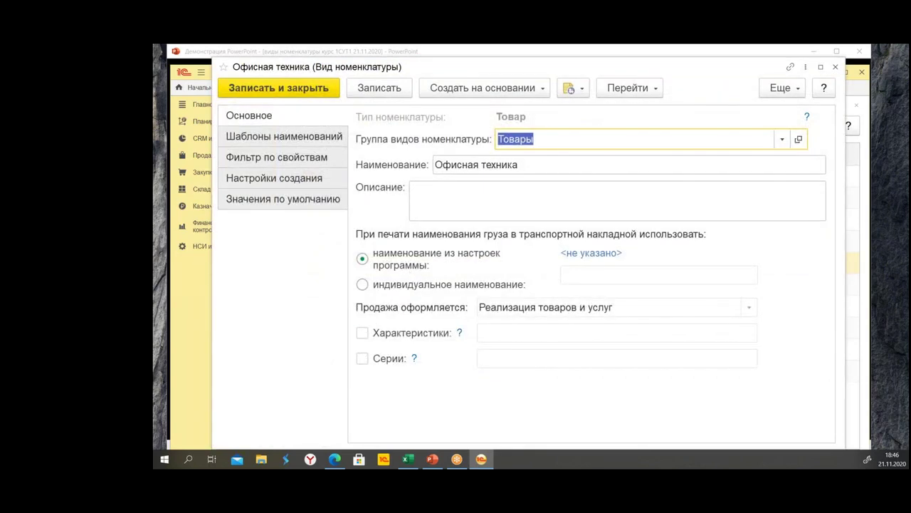
{"action": "left_click", "coordinate": [304, 157]}
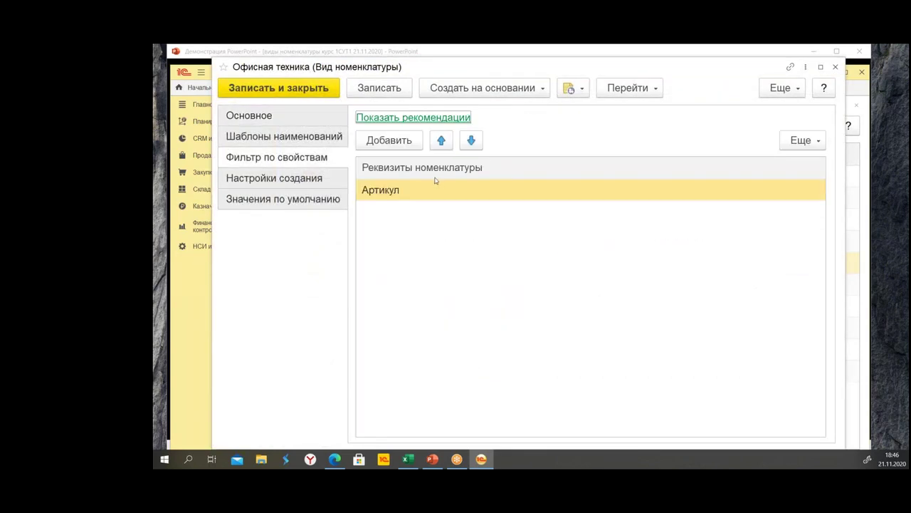
{"action": "left_click", "coordinate": [835, 67]}
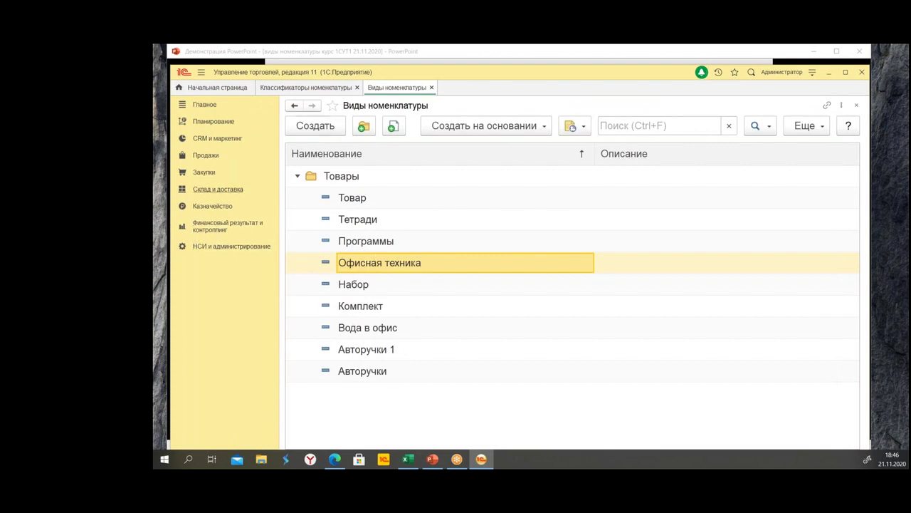
Create a new customer order in Заказы клиентов and choose Дельта АО as the client.
{"action": "left_click", "coordinate": [210, 158]}
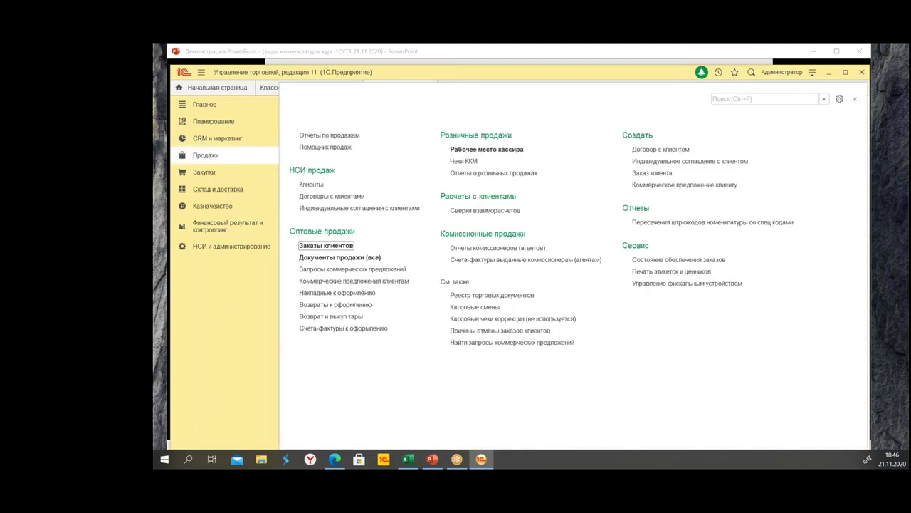
{"action": "left_click", "coordinate": [324, 245]}
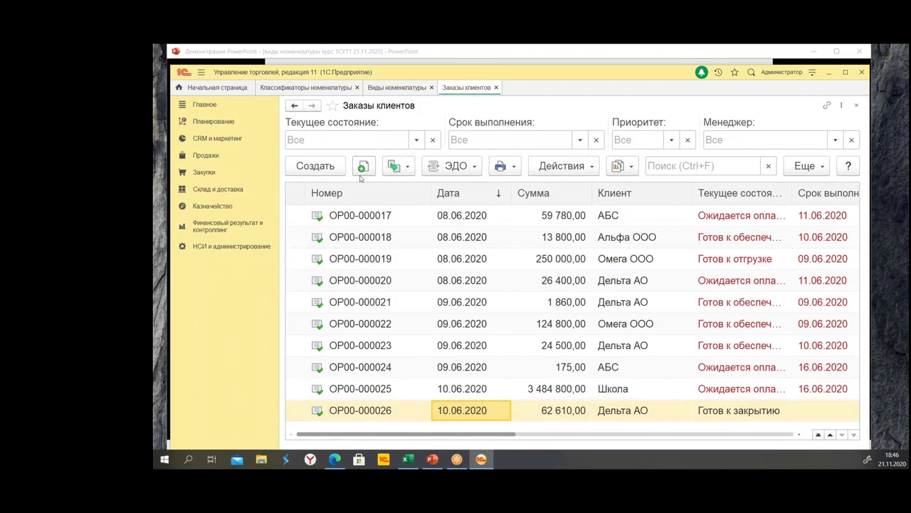
{"action": "left_click", "coordinate": [316, 165]}
{"action": "left_click", "coordinate": [409, 248]}
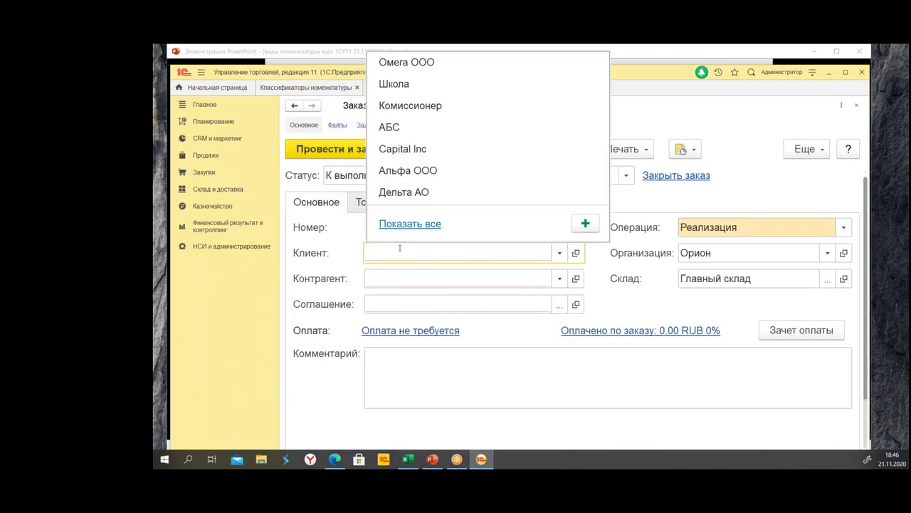
{"action": "left_click", "coordinate": [404, 192]}
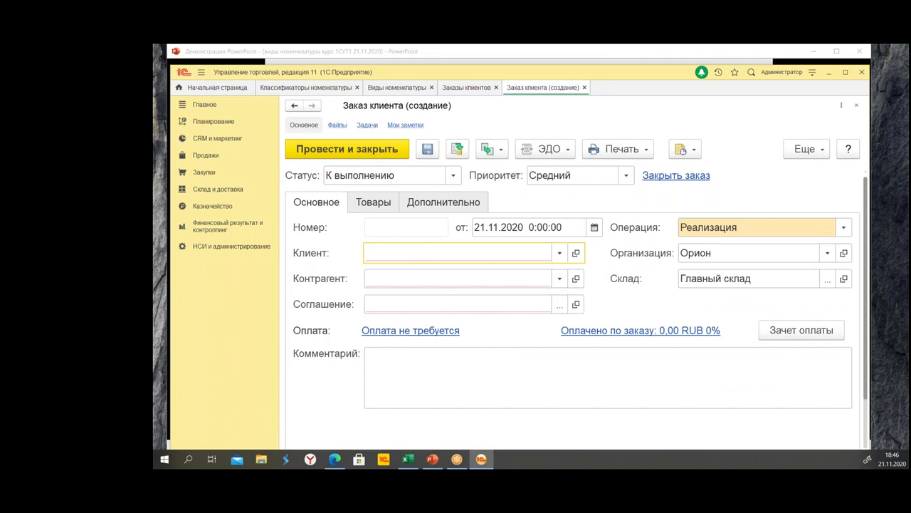
Set the customer order's agreement to оптовые продажи and show the order's goods table.
{"action": "left_click", "coordinate": [449, 300]}
{"action": "left_click", "coordinate": [556, 307]}
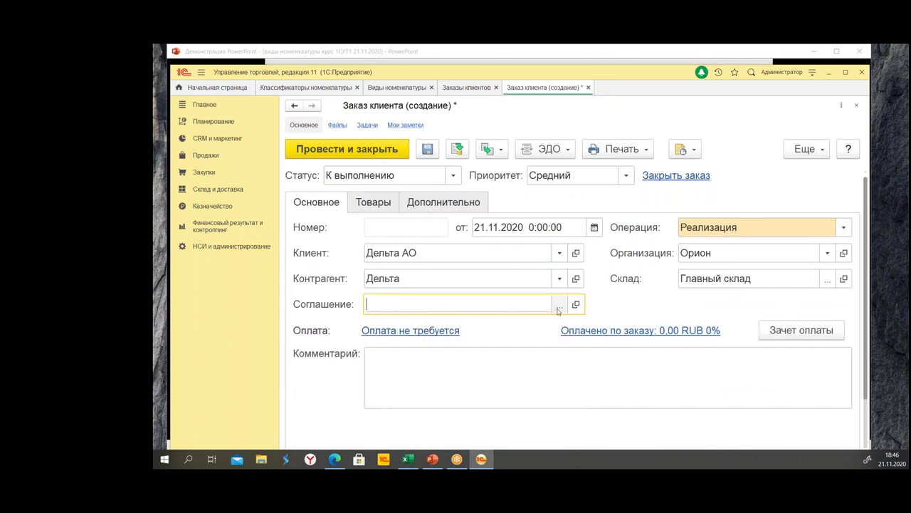
{"action": "left_click", "coordinate": [556, 308]}
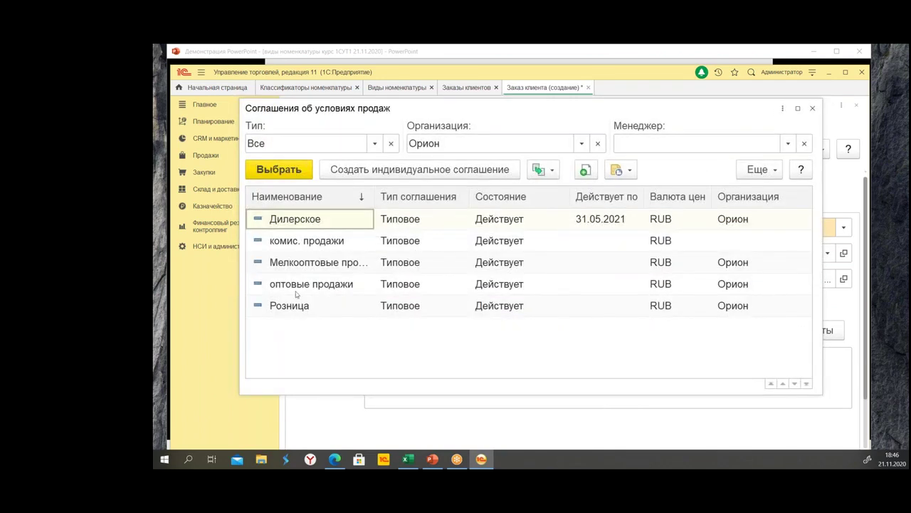
{"action": "double_click", "coordinate": [302, 285]}
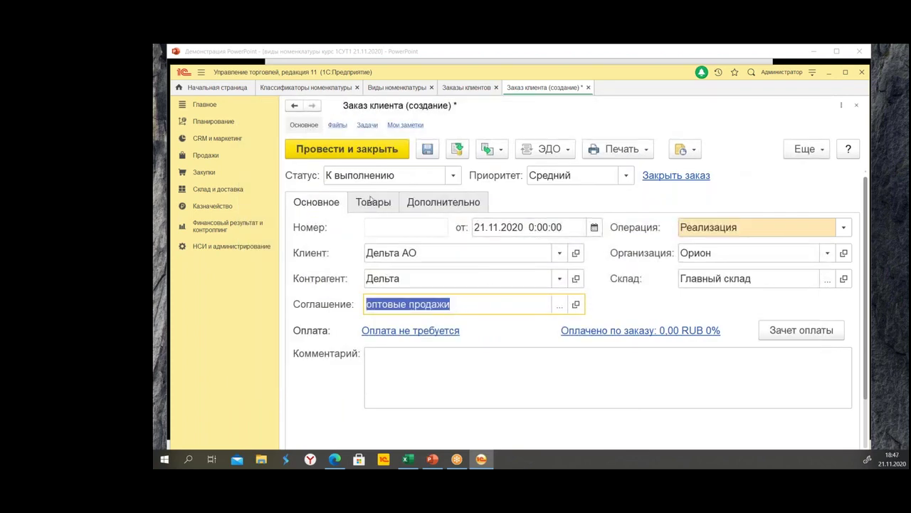
{"action": "left_click", "coordinate": [371, 200]}
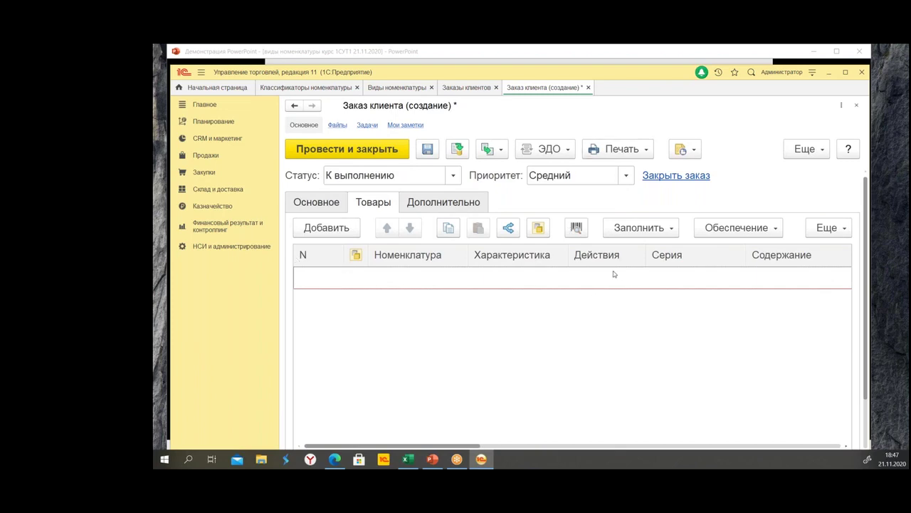
Open the Номенклатура list and switch it to navigation by hierarchy to view the items in Офисная техника.
{"action": "left_click", "coordinate": [220, 249]}
{"action": "left_click", "coordinate": [320, 198]}
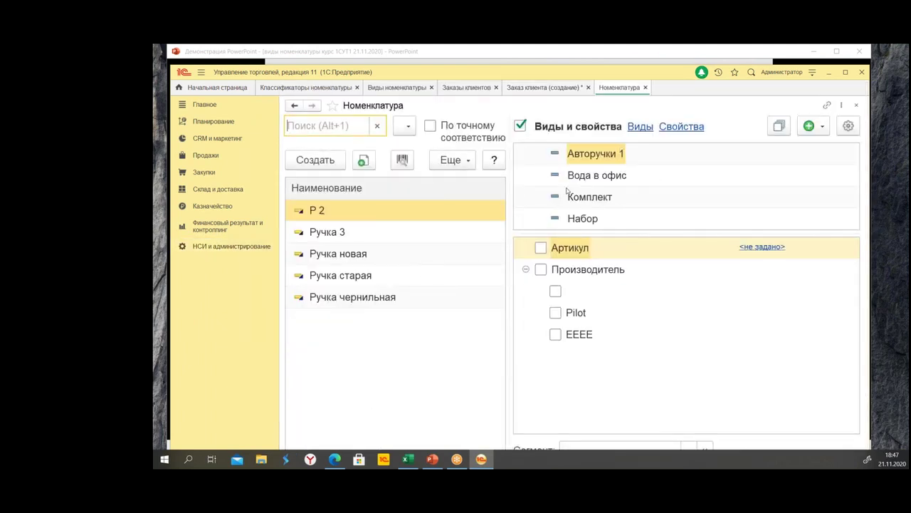
{"action": "left_click", "coordinate": [848, 127]}
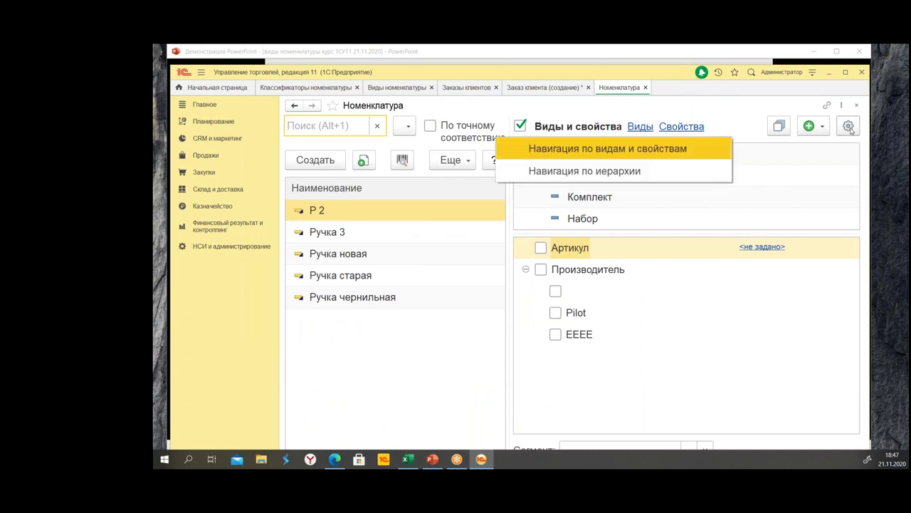
{"action": "left_click", "coordinate": [606, 176]}
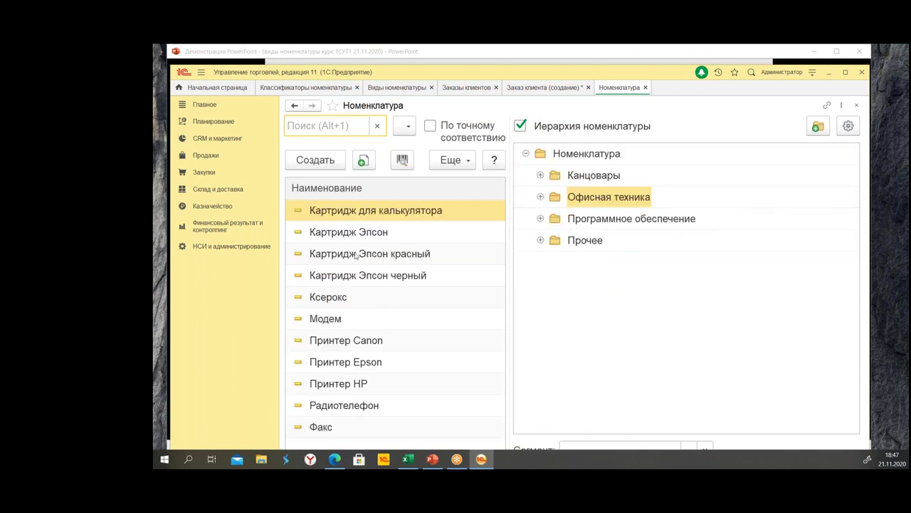
{"action": "left_click", "coordinate": [356, 256]}
{"action": "left_click", "coordinate": [368, 346]}
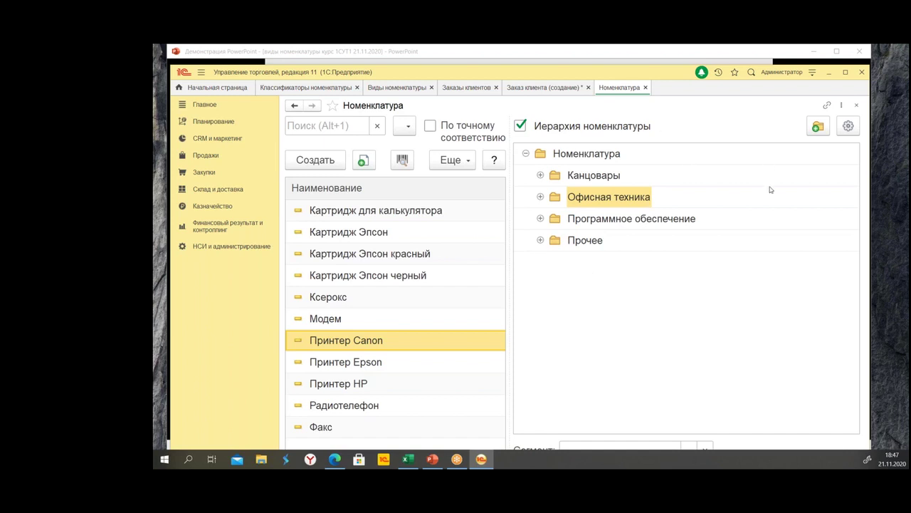
Return the Номенклатура list to navigation by kinds and properties and expand the Производитель filter of Авторучки 1.
{"action": "left_click", "coordinate": [851, 129]}
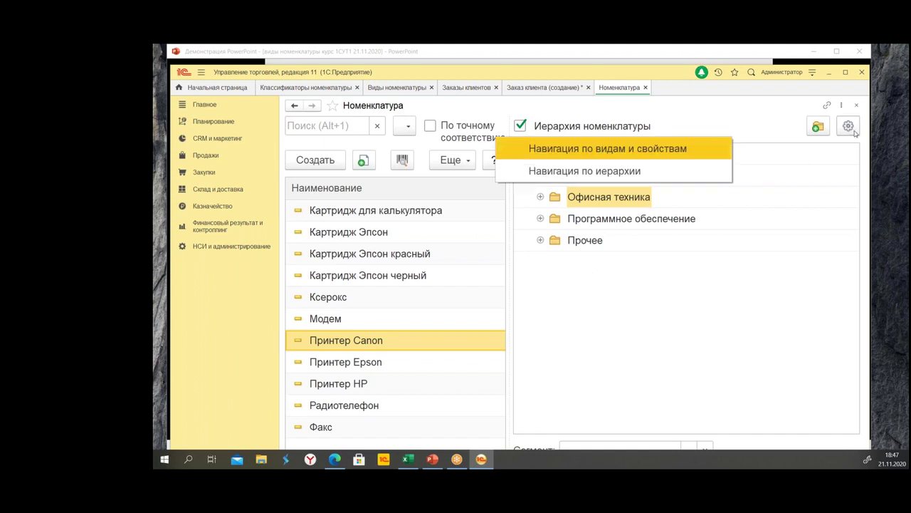
{"action": "left_click", "coordinate": [624, 151]}
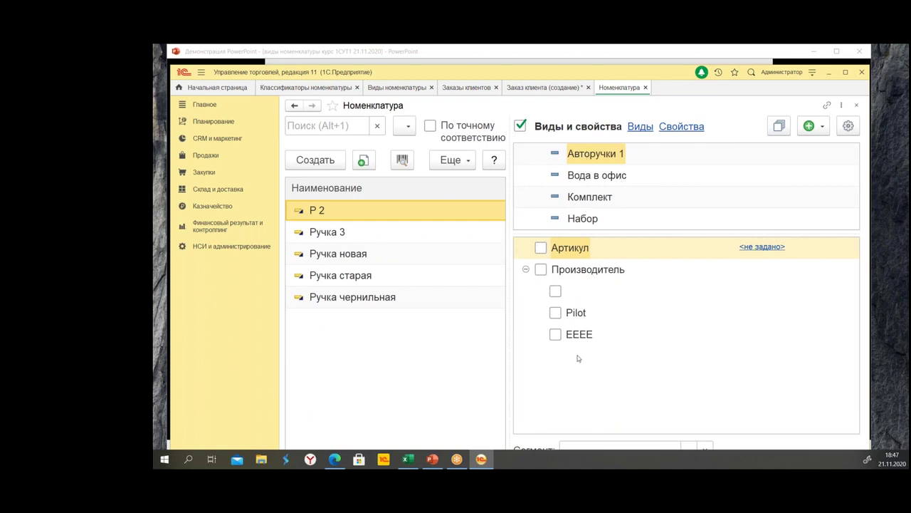
{"action": "left_click", "coordinate": [612, 175]}
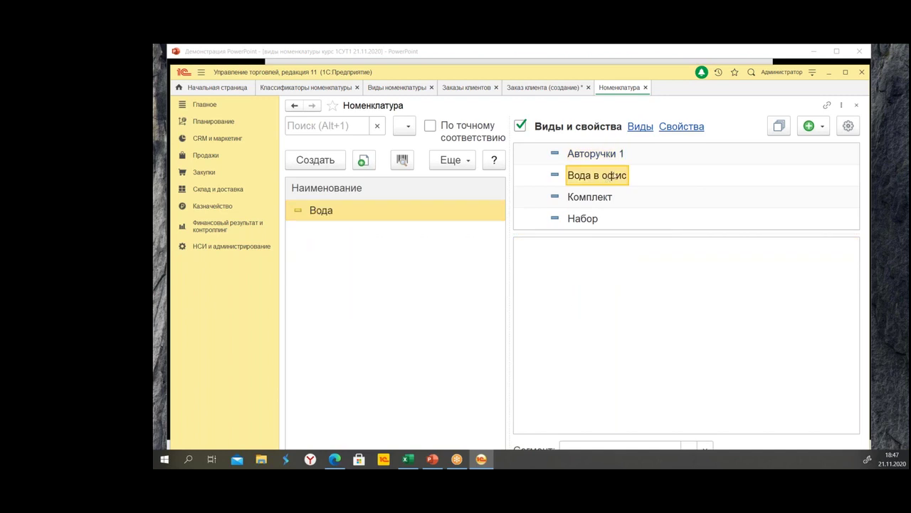
{"action": "left_click", "coordinate": [609, 156]}
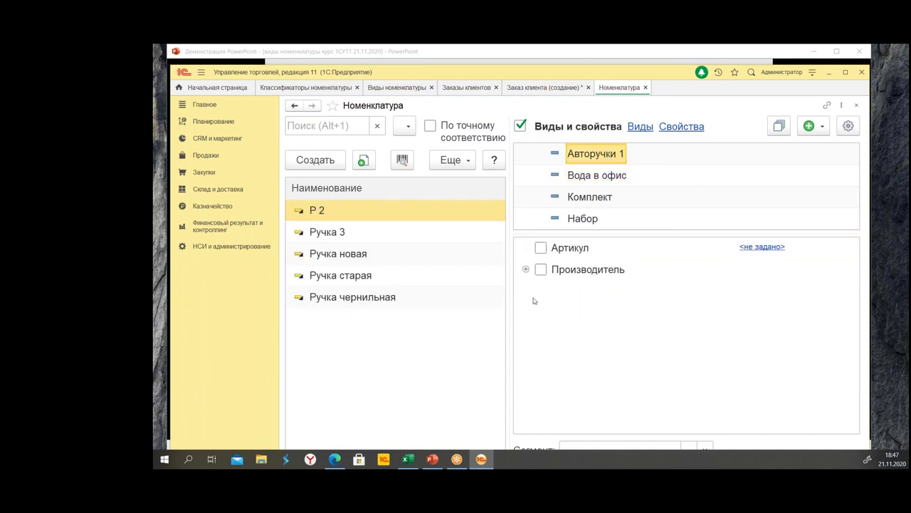
{"action": "left_click", "coordinate": [526, 269]}
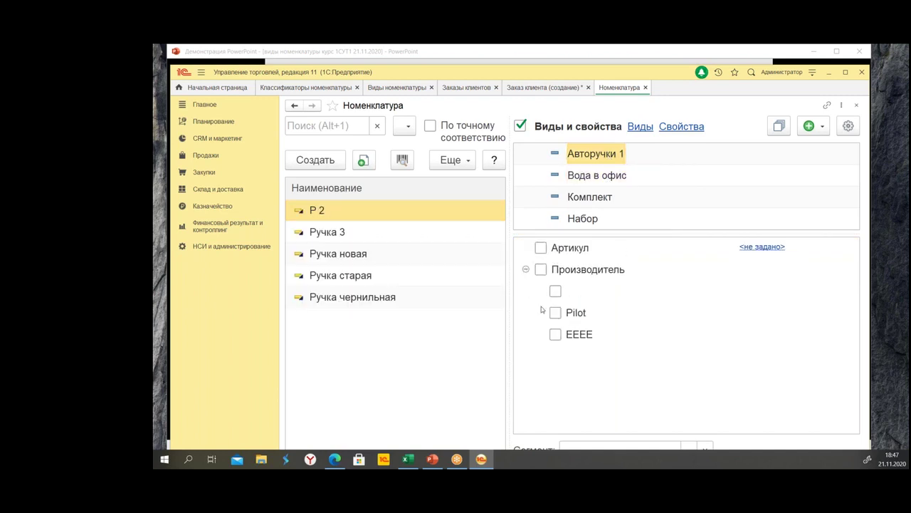
Filter the Авторучки 1 items by manufacturer Pilot, replace that with the blank manufacturer, and close the Номенклатура list.
{"action": "left_click", "coordinate": [556, 314]}
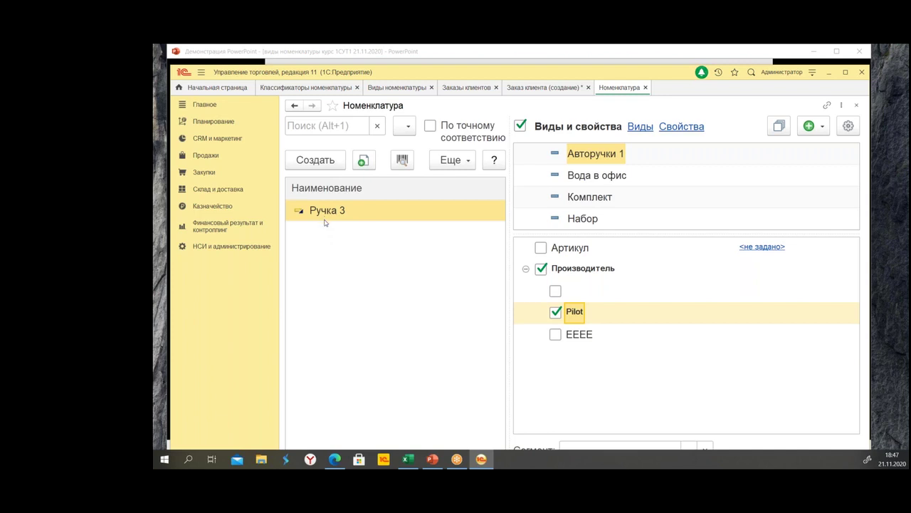
{"action": "left_click", "coordinate": [556, 313]}
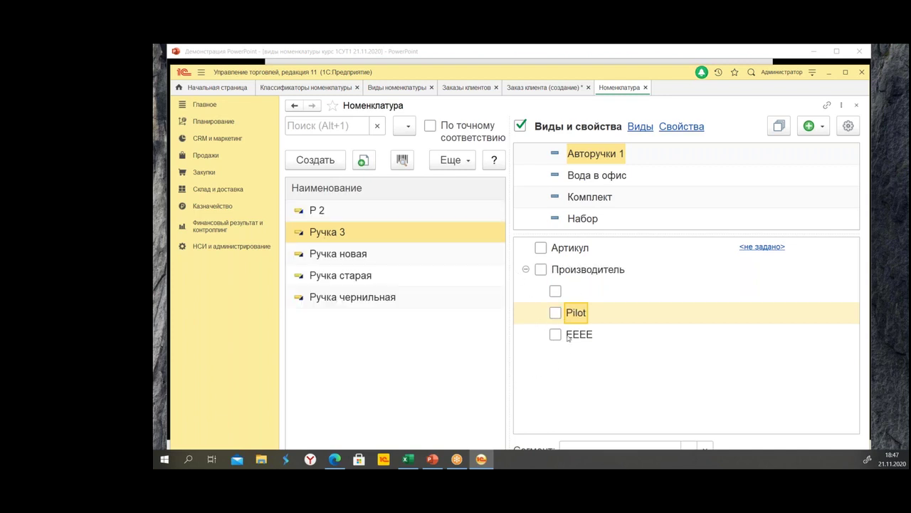
{"action": "left_click", "coordinate": [555, 291]}
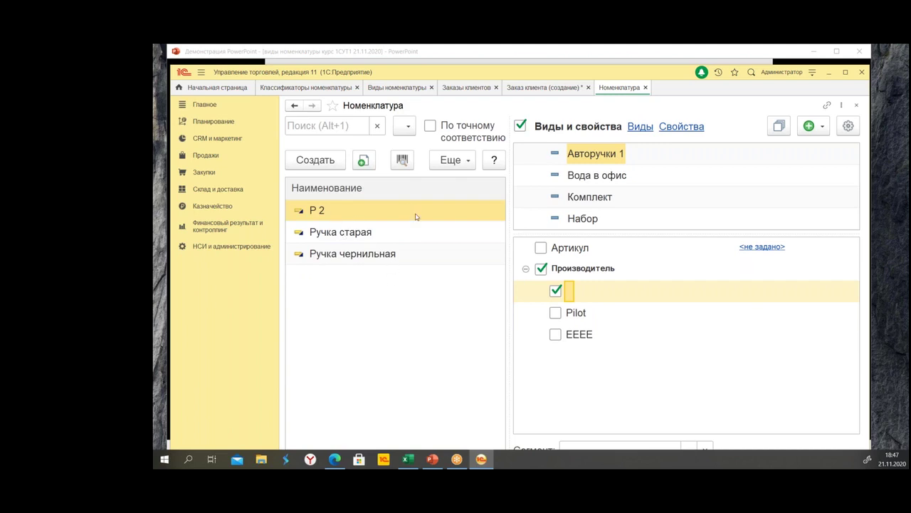
{"action": "left_click", "coordinate": [645, 87]}
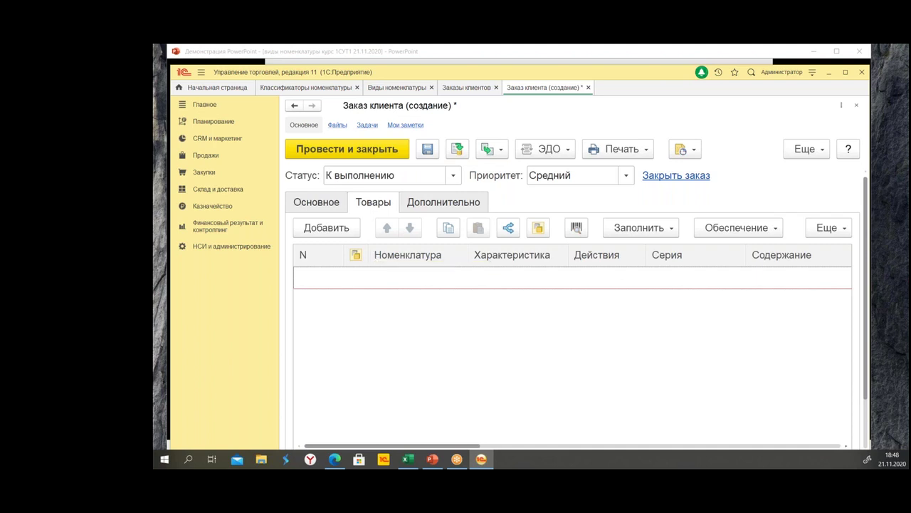
Open the order's goods selection with navigation by kinds and properties and choose item kind Авторучки 1.
{"action": "left_click", "coordinate": [629, 229]}
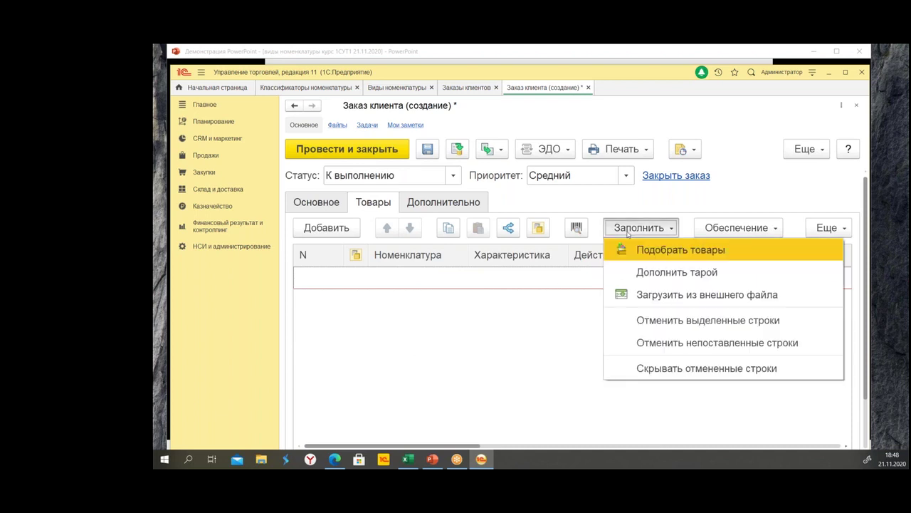
{"action": "left_click", "coordinate": [659, 252]}
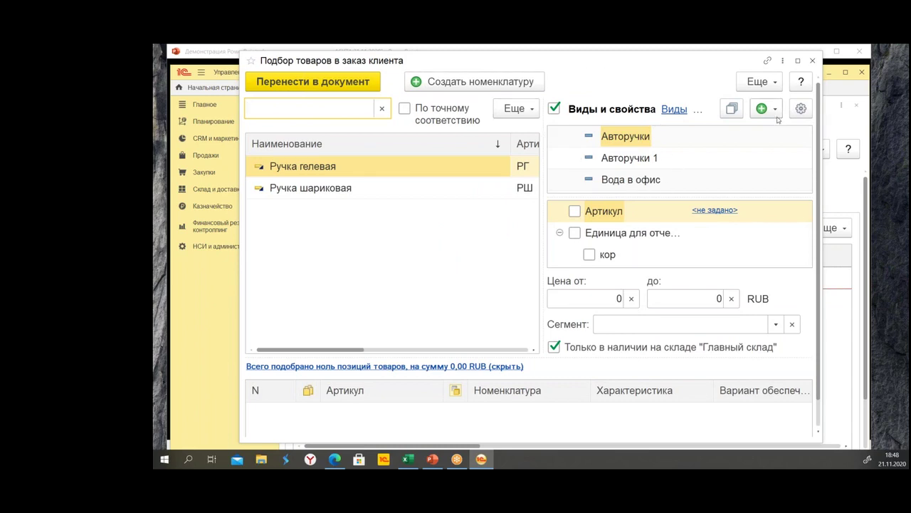
{"action": "left_click", "coordinate": [801, 108]}
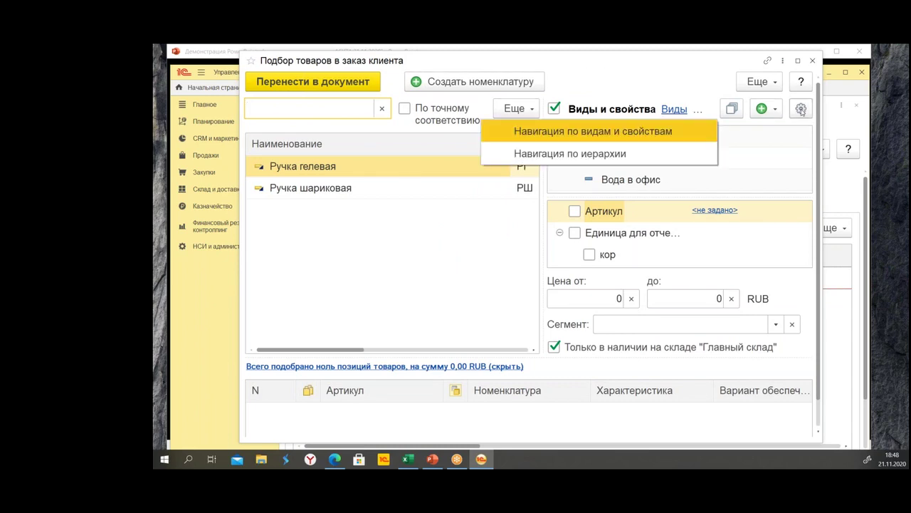
{"action": "left_click", "coordinate": [618, 135]}
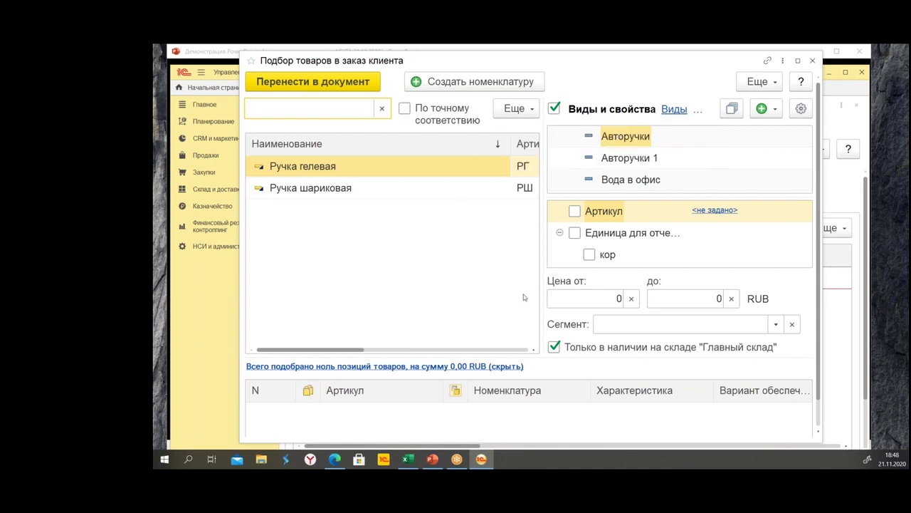
{"action": "left_click", "coordinate": [632, 158]}
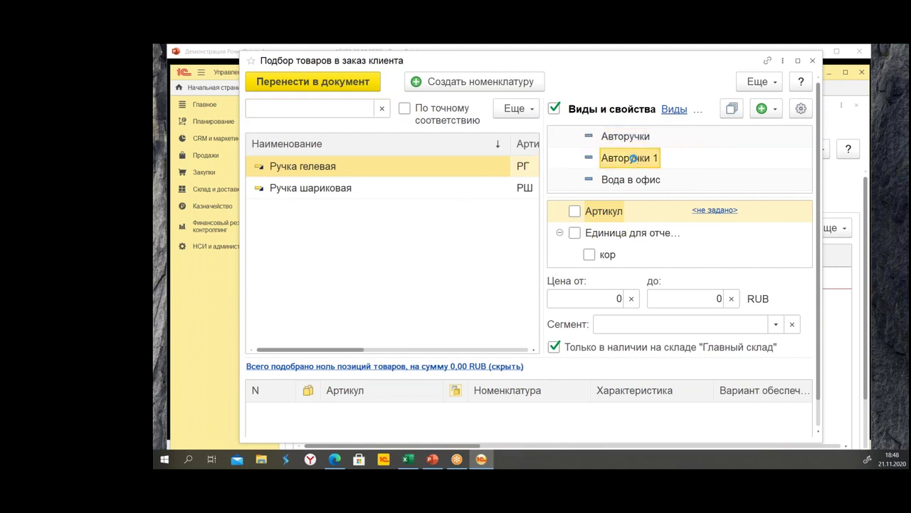
{"action": "left_click", "coordinate": [559, 233]}
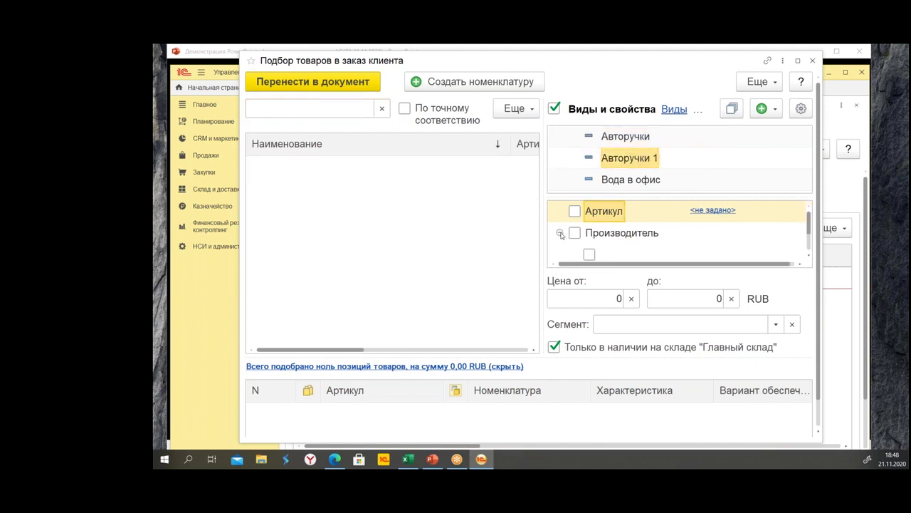
Filter the goods selection by the blank value of Производитель and look through the available filter values.
{"action": "scroll", "coordinate": [593, 256], "scroll_direction": "down", "scroll_amount": 1}
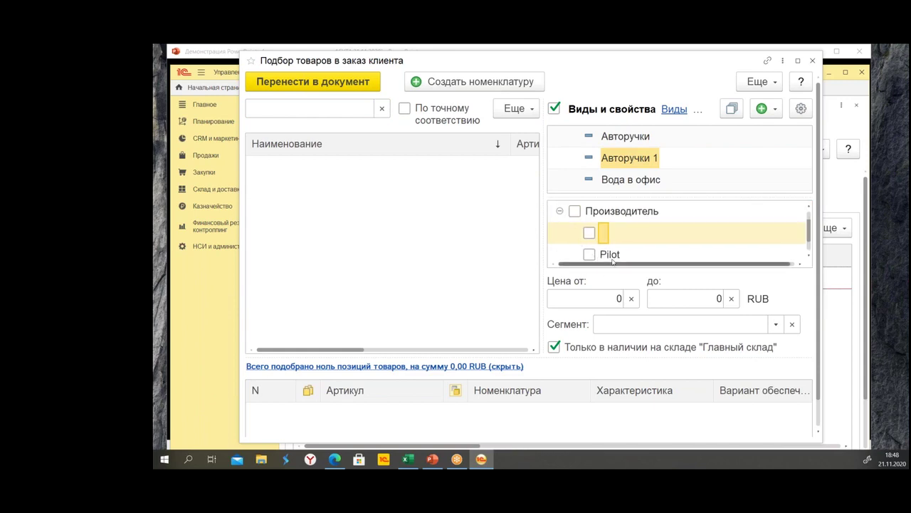
{"action": "left_click", "coordinate": [588, 234]}
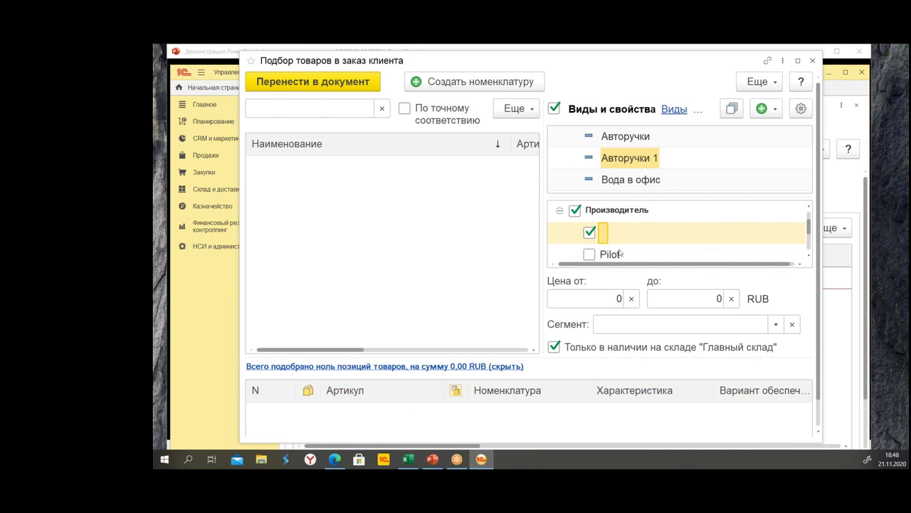
{"action": "scroll", "coordinate": [636, 231], "scroll_direction": "down", "scroll_amount": 2}
{"action": "scroll", "coordinate": [630, 212], "scroll_direction": "up", "scroll_amount": 3}
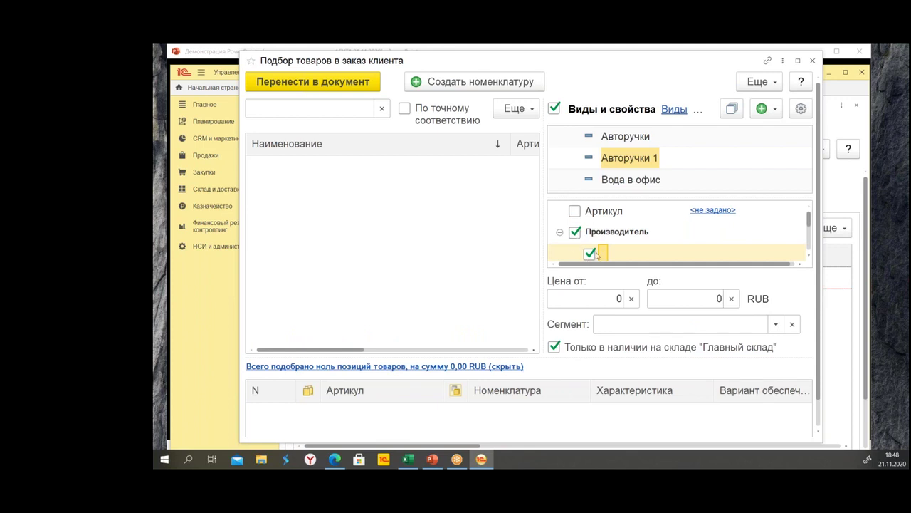
Change the manufacturer filter to Pilot and include goods that are not in stock at Главный склад.
{"action": "left_click", "coordinate": [589, 233]}
{"action": "key", "text": "Down"}
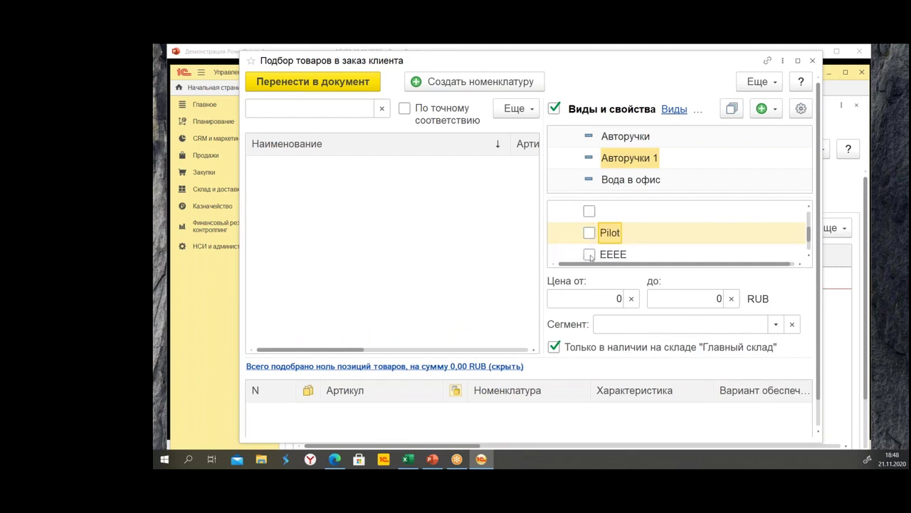
{"action": "key", "text": "space"}
{"action": "left_click", "coordinate": [553, 348]}
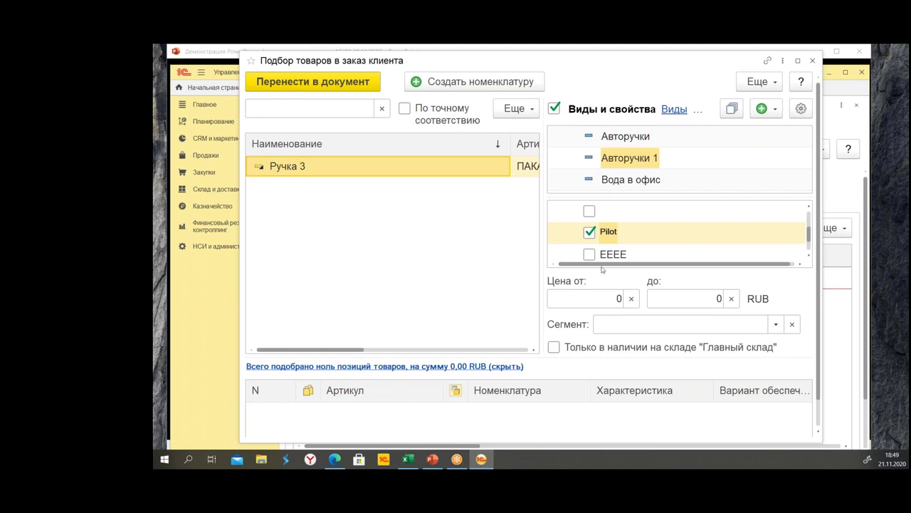
Replace the Pilot filter with manufacturer EEEE in the goods selection, view the matching items, and clear the filter.
{"action": "left_click", "coordinate": [590, 233]}
{"action": "scroll", "coordinate": [596, 261], "scroll_direction": "down", "scroll_amount": 1}
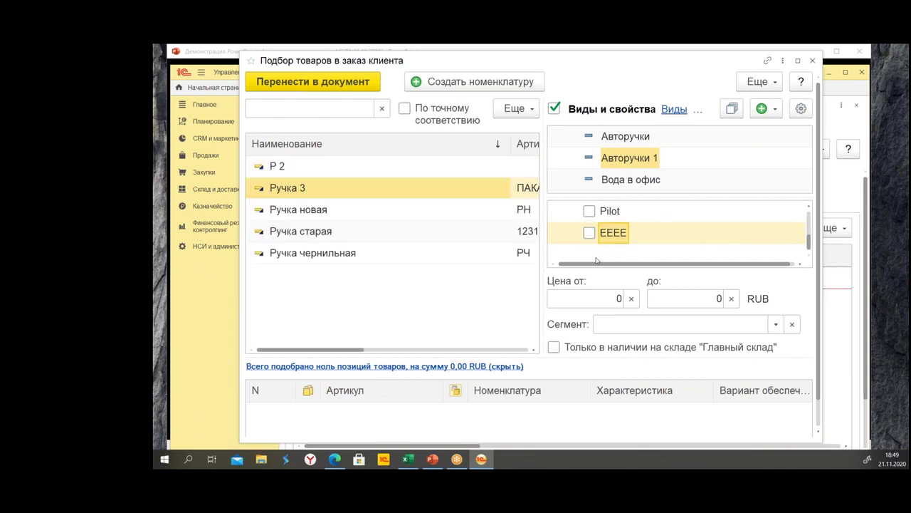
{"action": "left_click", "coordinate": [590, 233]}
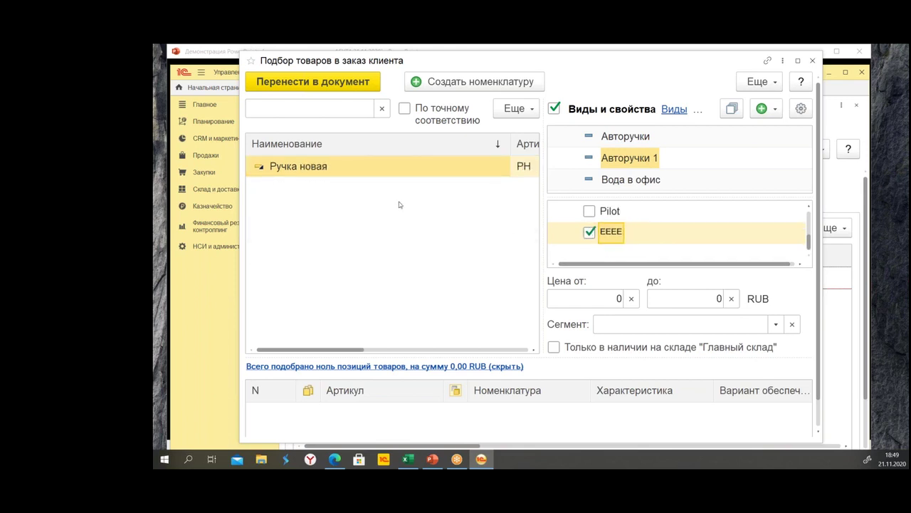
{"action": "left_click", "coordinate": [590, 233]}
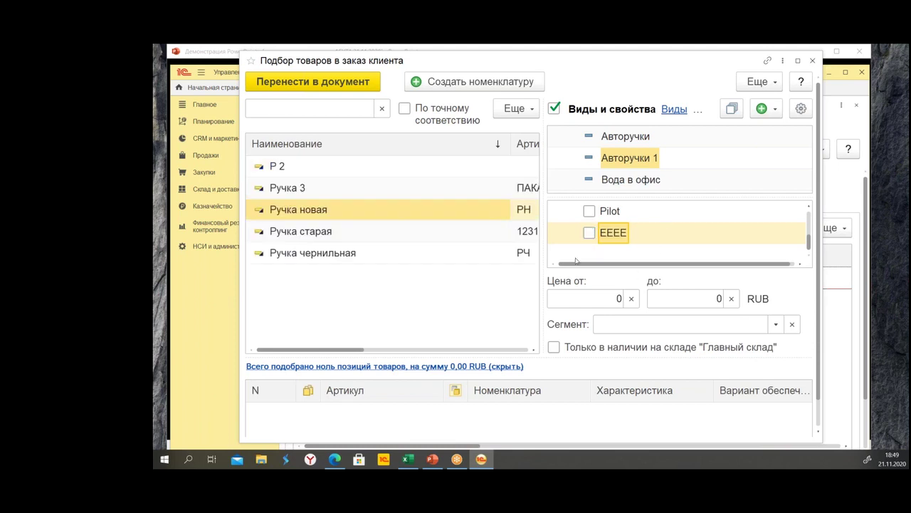
Filter the goods selection by blank manufacturer without the stock limit and close it without transferring any goods.
{"action": "scroll", "coordinate": [602, 227], "scroll_direction": "up", "scroll_amount": 2}
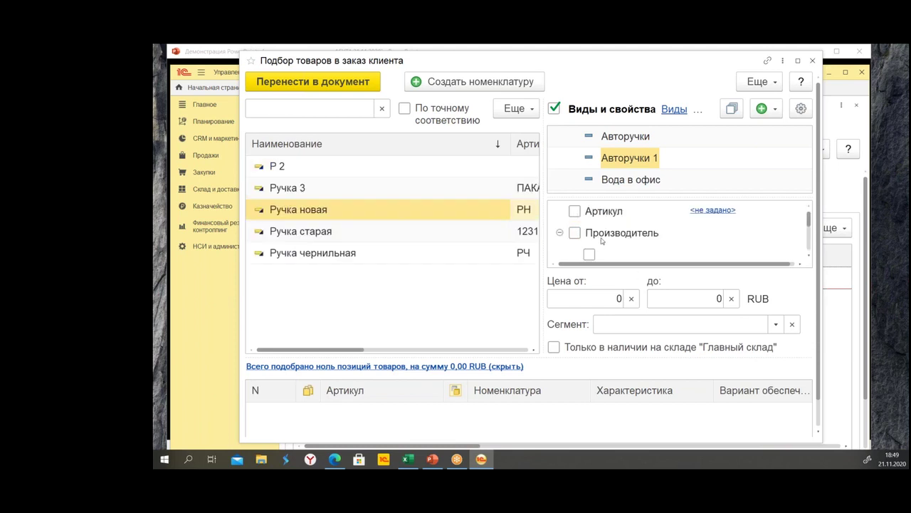
{"action": "scroll", "coordinate": [590, 255], "scroll_direction": "down", "scroll_amount": 1}
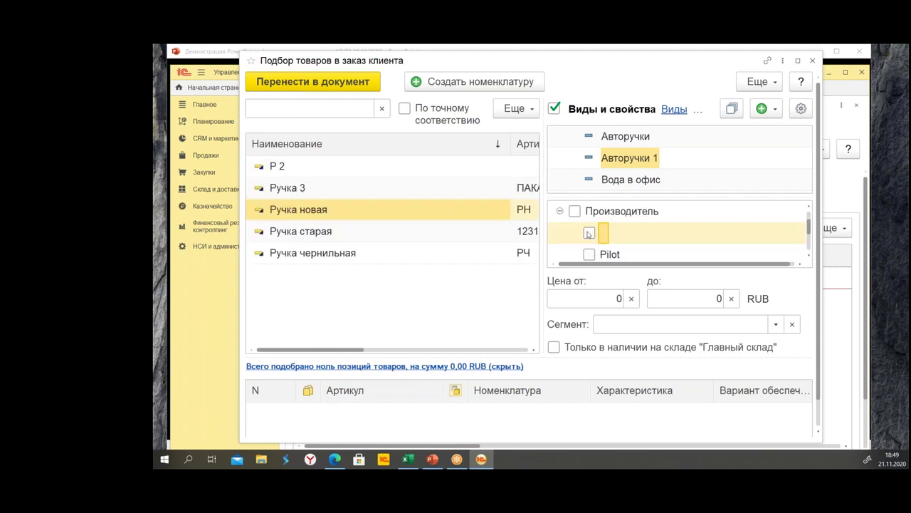
{"action": "left_click", "coordinate": [589, 234]}
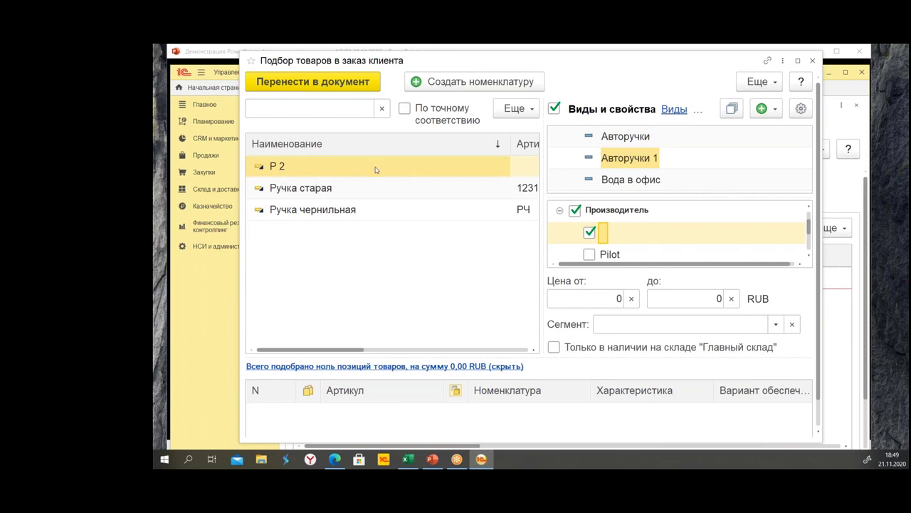
{"action": "left_click", "coordinate": [813, 61]}
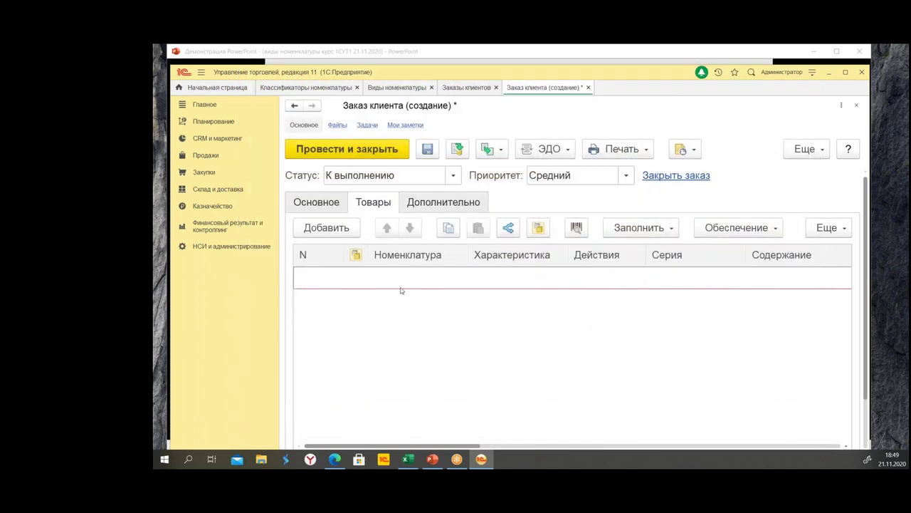
Close the new customer order without saving it and create a new order in Заказы поставщикам.
{"action": "left_click", "coordinate": [588, 88]}
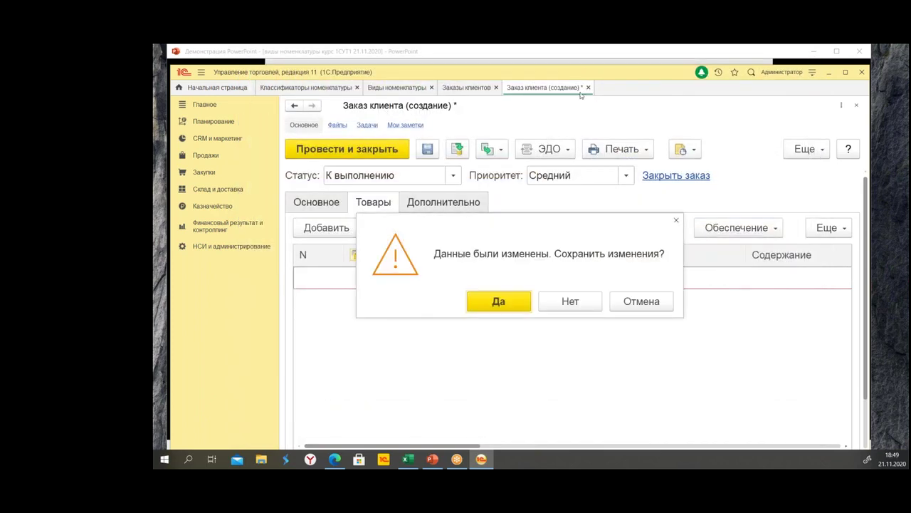
{"action": "left_click", "coordinate": [570, 301]}
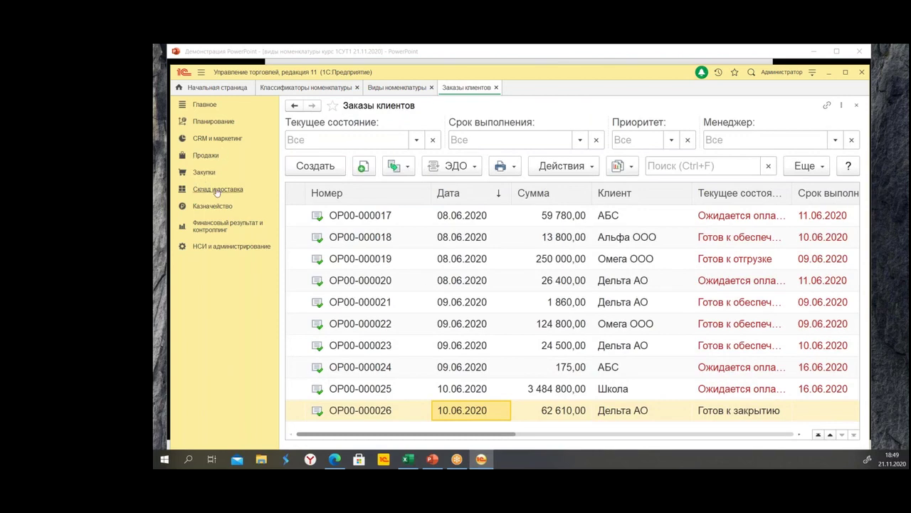
{"action": "left_click", "coordinate": [204, 172]}
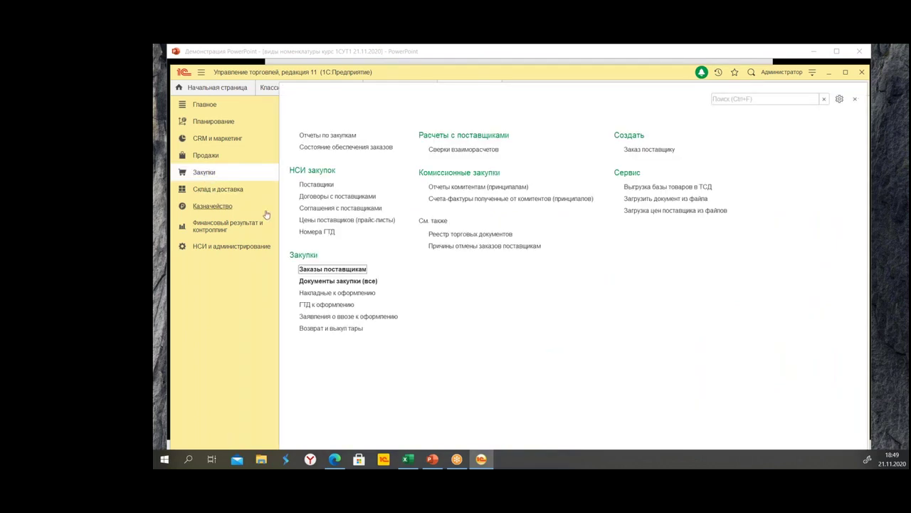
{"action": "left_click", "coordinate": [341, 273]}
{"action": "left_click", "coordinate": [328, 166]}
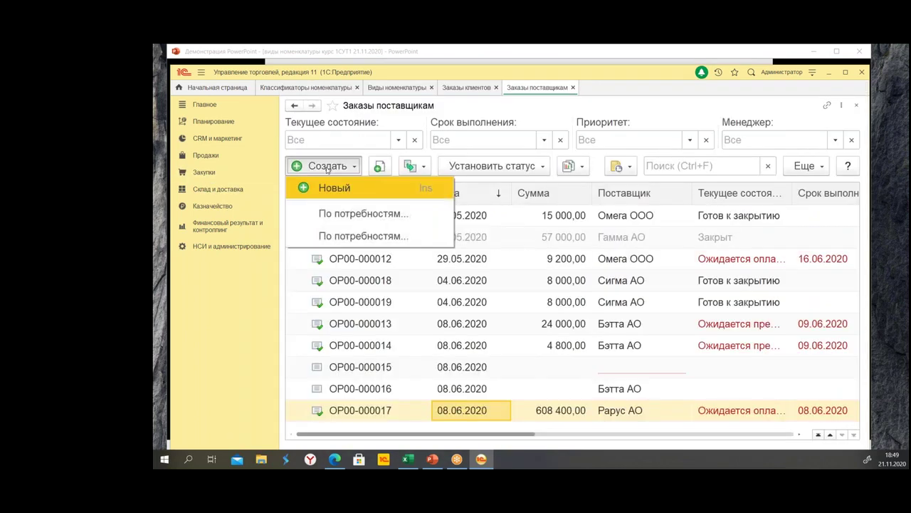
{"action": "left_click", "coordinate": [334, 188]}
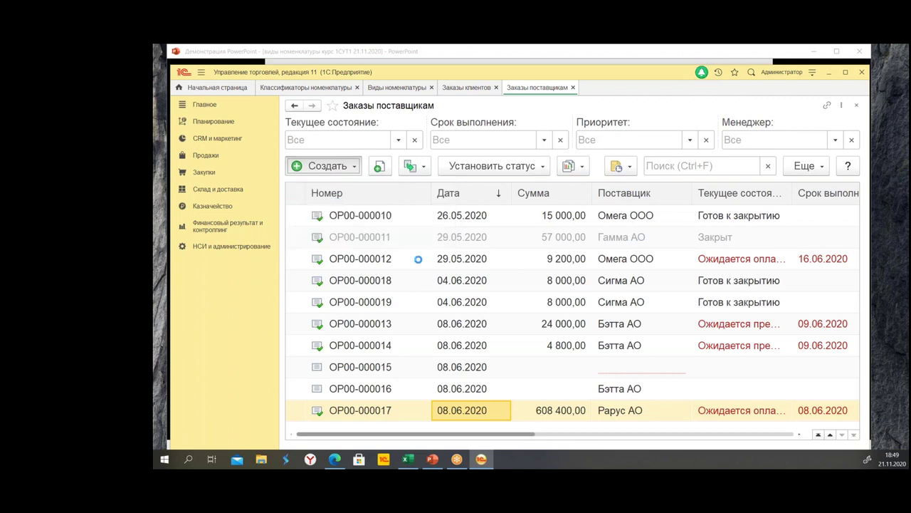
Set the supplier to Сигма АО in the new supplier order and open the goods selection for its Товары list.
{"action": "left_click", "coordinate": [385, 258]}
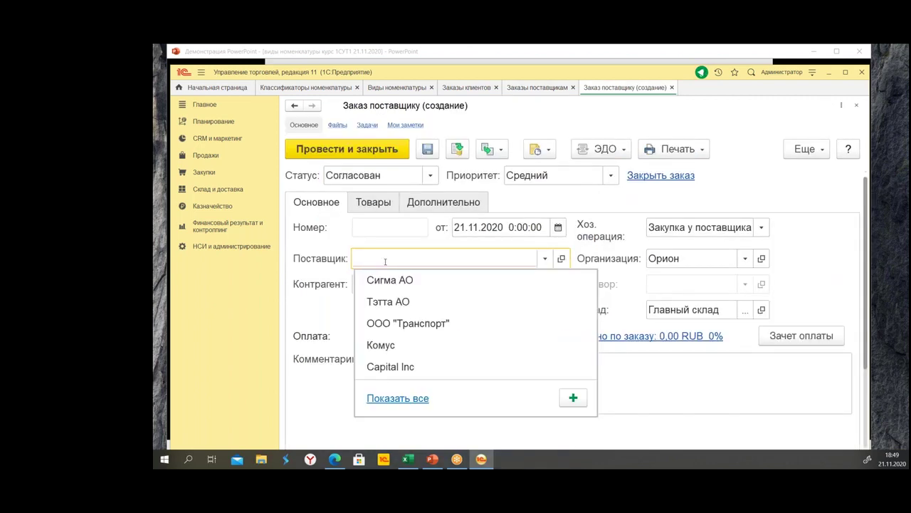
{"action": "left_click", "coordinate": [389, 280]}
{"action": "left_click", "coordinate": [371, 202]}
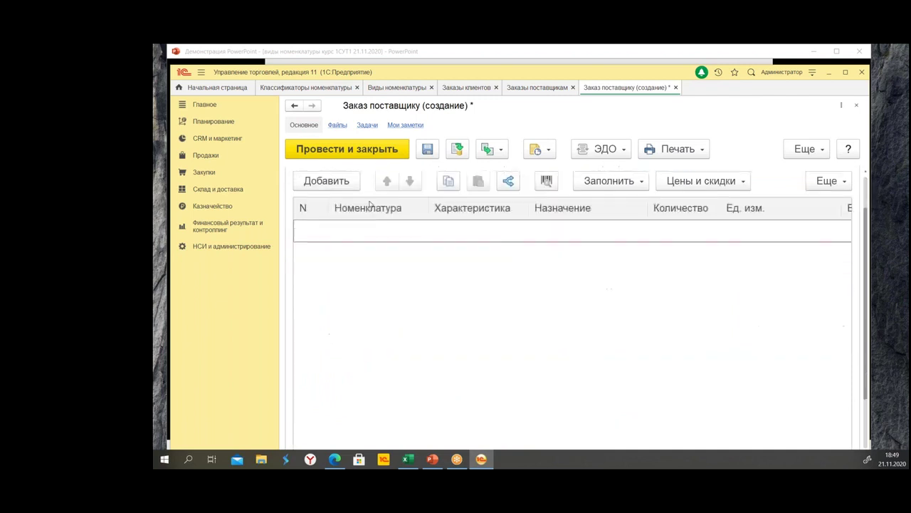
{"action": "left_click", "coordinate": [602, 178]}
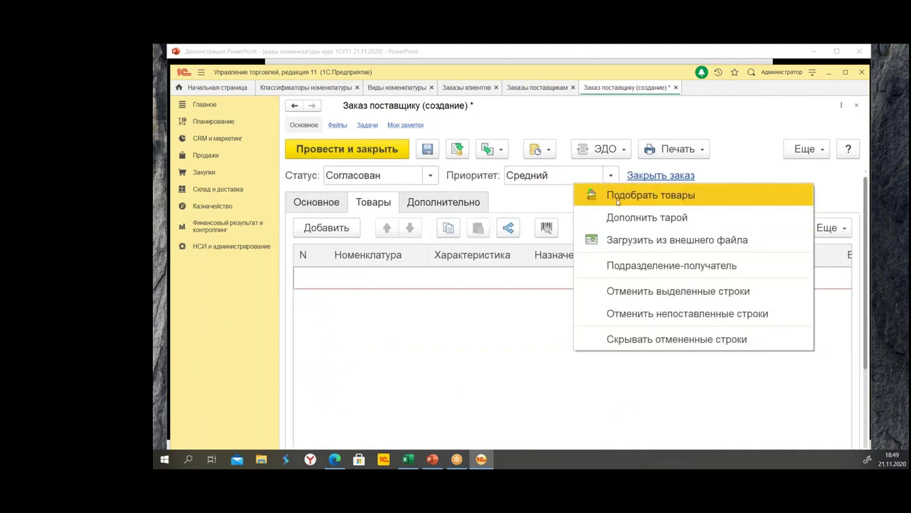
{"action": "left_click", "coordinate": [617, 197]}
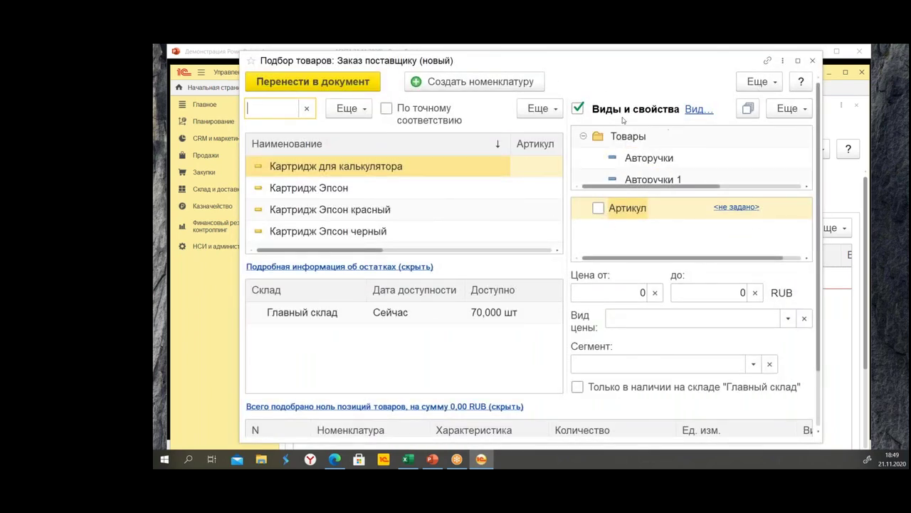
Filter the goods selection by item kind Авторучки 1 and manufacturer Pilot, and view the characteristics of Ручка 3.
{"action": "left_click", "coordinate": [654, 178]}
{"action": "left_click", "coordinate": [583, 230]}
{"action": "scroll", "coordinate": [649, 228], "scroll_direction": "down", "scroll_amount": 3}
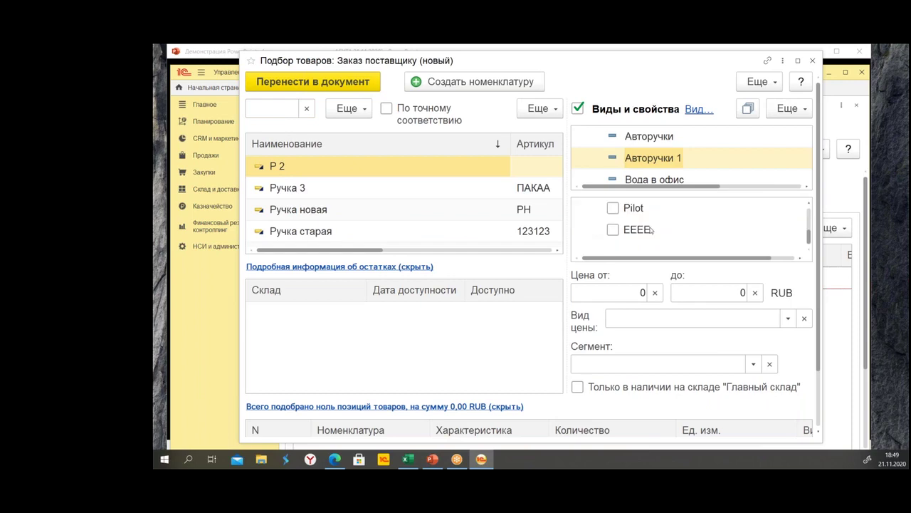
{"action": "left_click", "coordinate": [612, 149]}
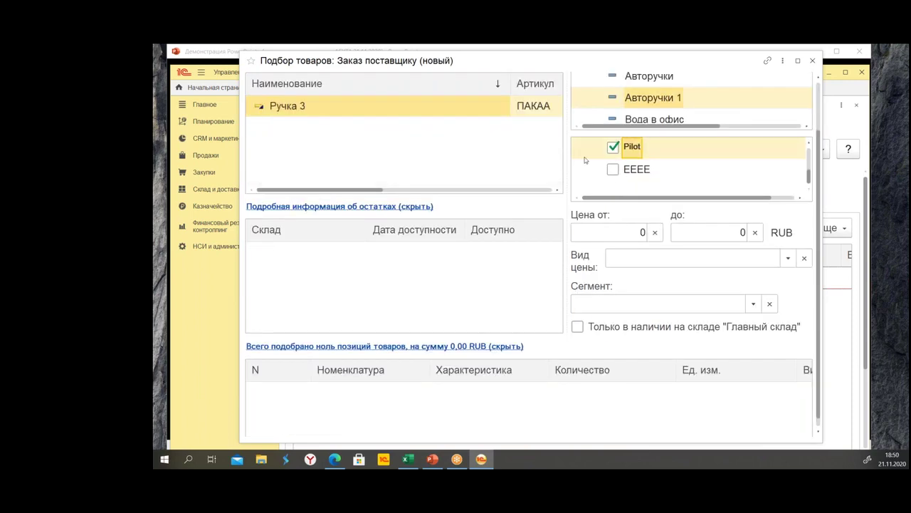
{"action": "double_click", "coordinate": [401, 109]}
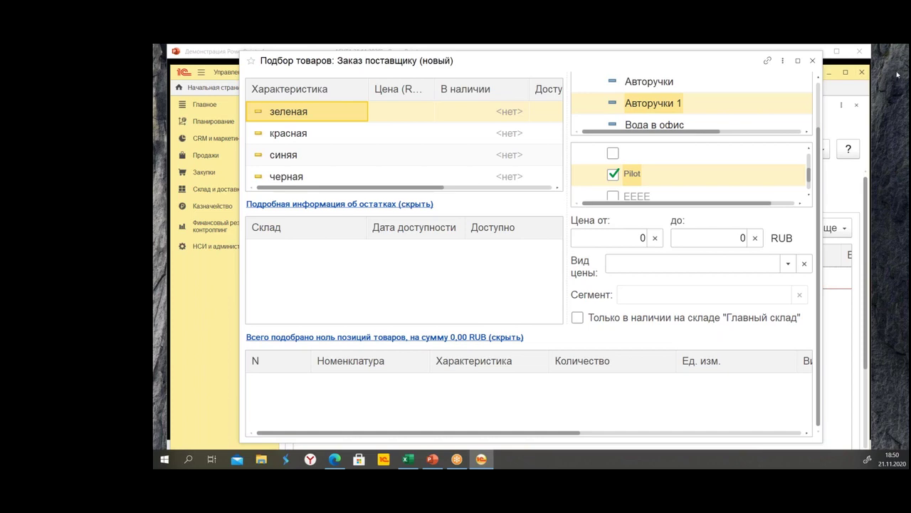
Close the goods selection without transferring any items and discard the new supplier order.
{"action": "left_click", "coordinate": [812, 60]}
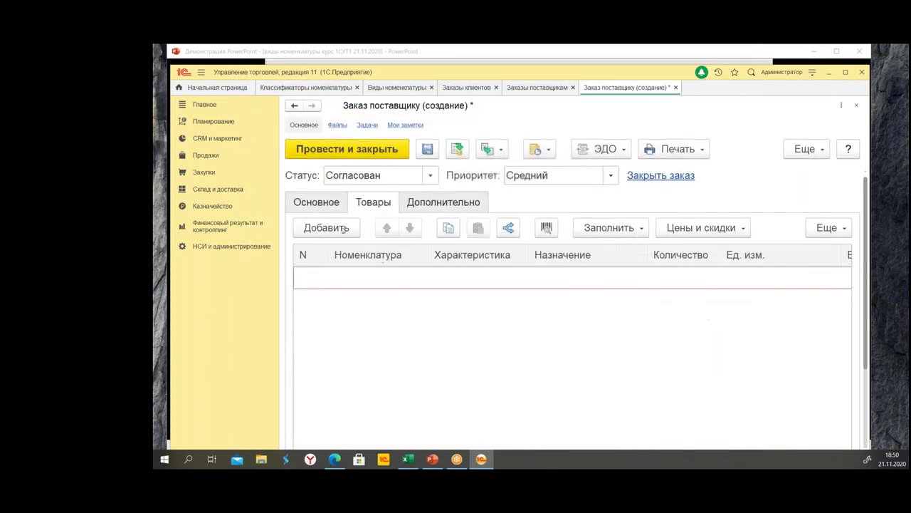
{"action": "left_click", "coordinate": [676, 86]}
{"action": "left_click", "coordinate": [570, 301]}
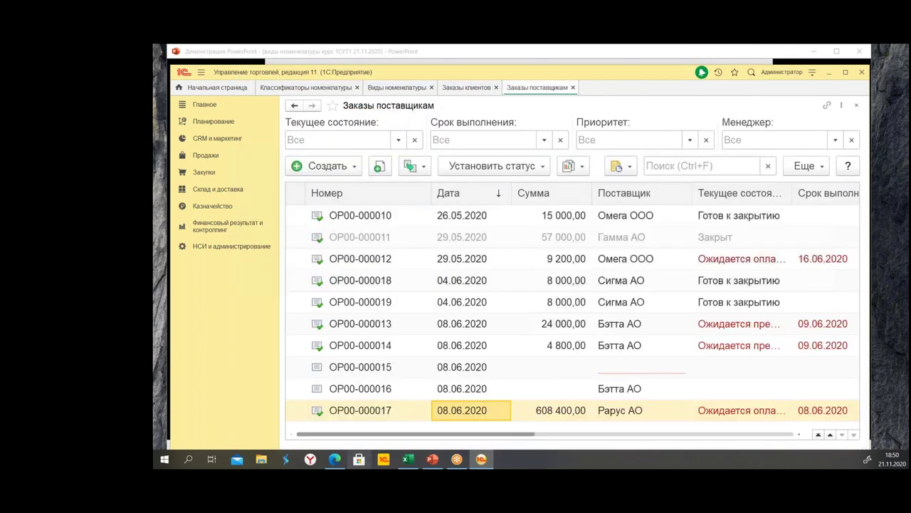
{"action": "left_click", "coordinate": [432, 459]}
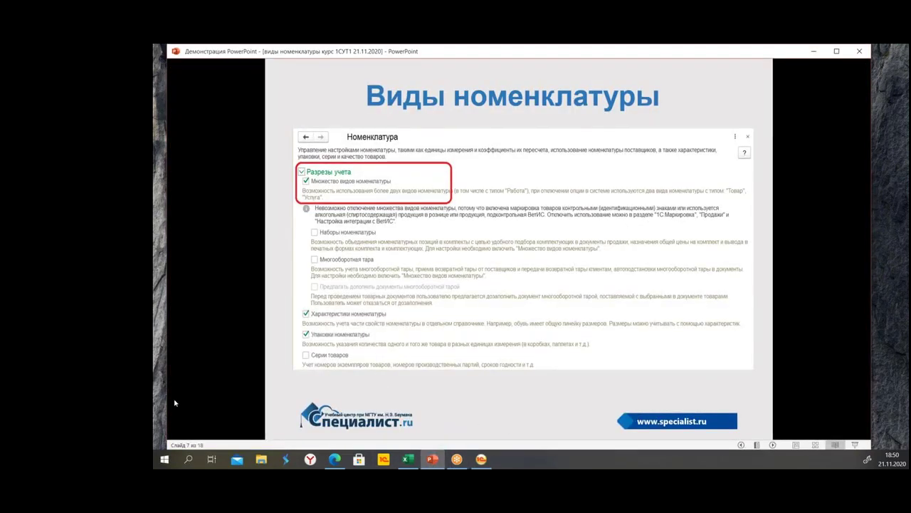
{"action": "left_click", "coordinate": [772, 445]}
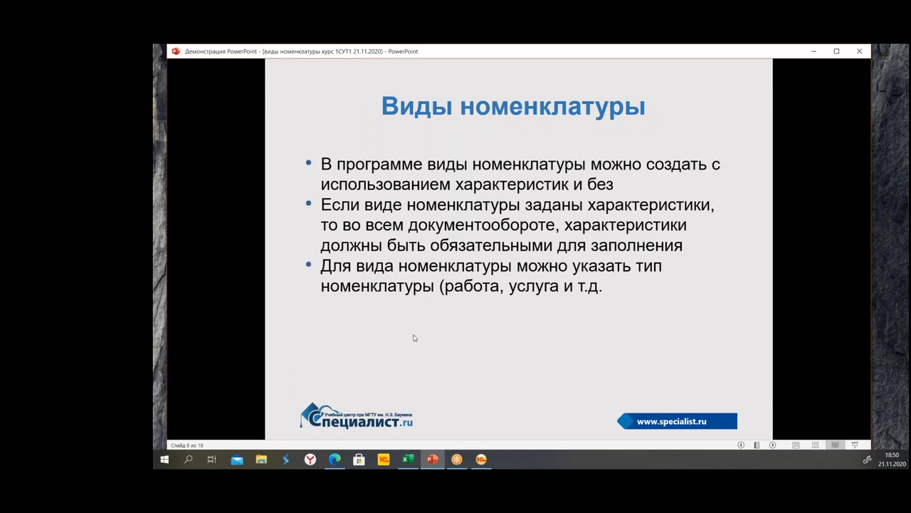
{"action": "left_click", "coordinate": [773, 444]}
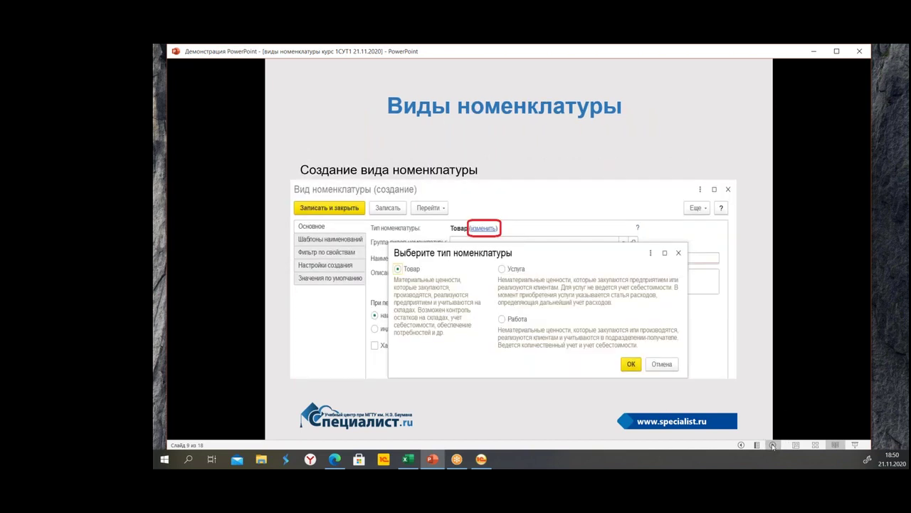
{"action": "left_click", "coordinate": [772, 444]}
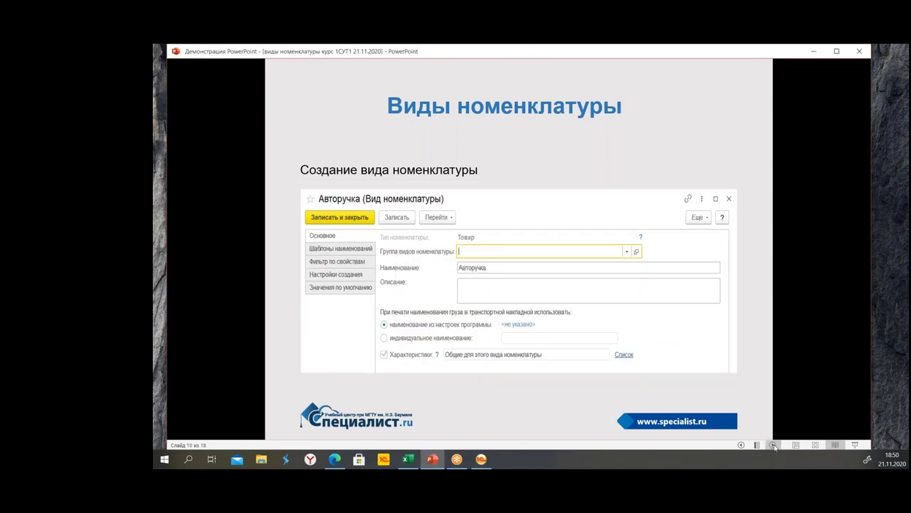
{"action": "left_click", "coordinate": [773, 445]}
{"action": "left_click", "coordinate": [774, 445]}
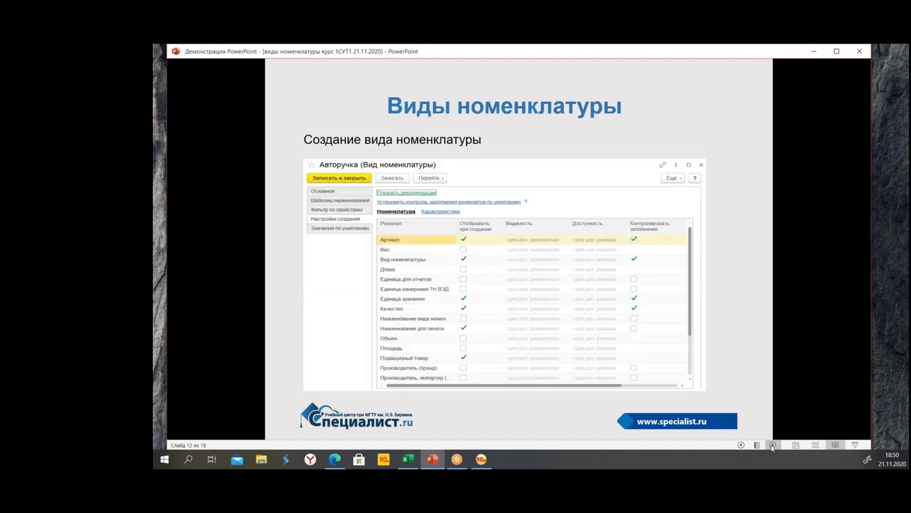
{"action": "left_click", "coordinate": [772, 445]}
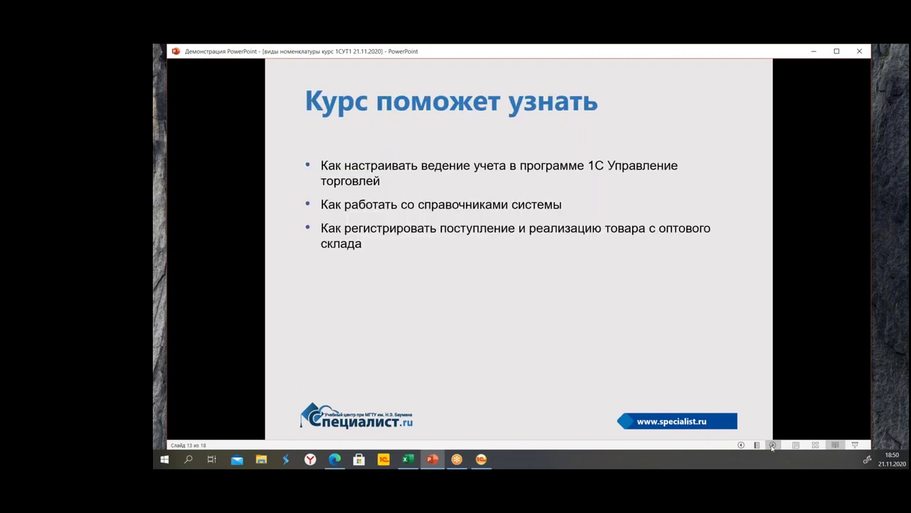
{"action": "left_click", "coordinate": [772, 445]}
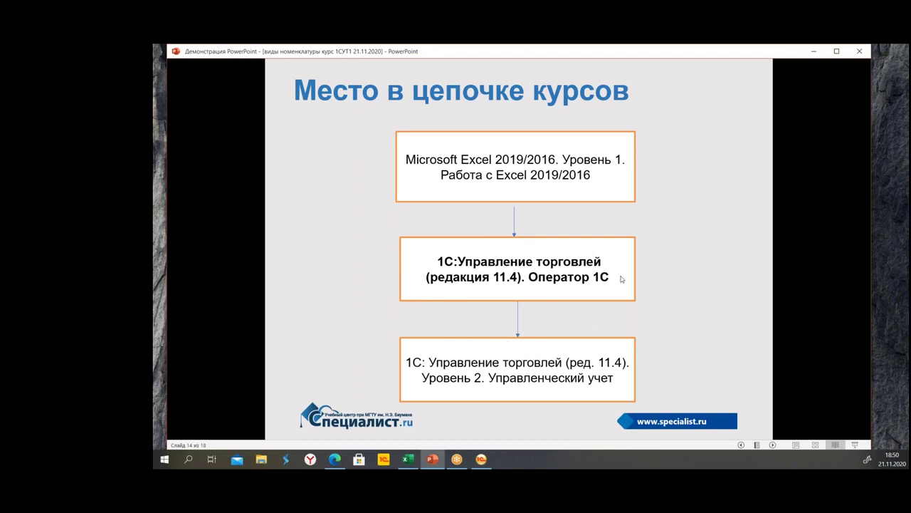
{"action": "left_click", "coordinate": [773, 445]}
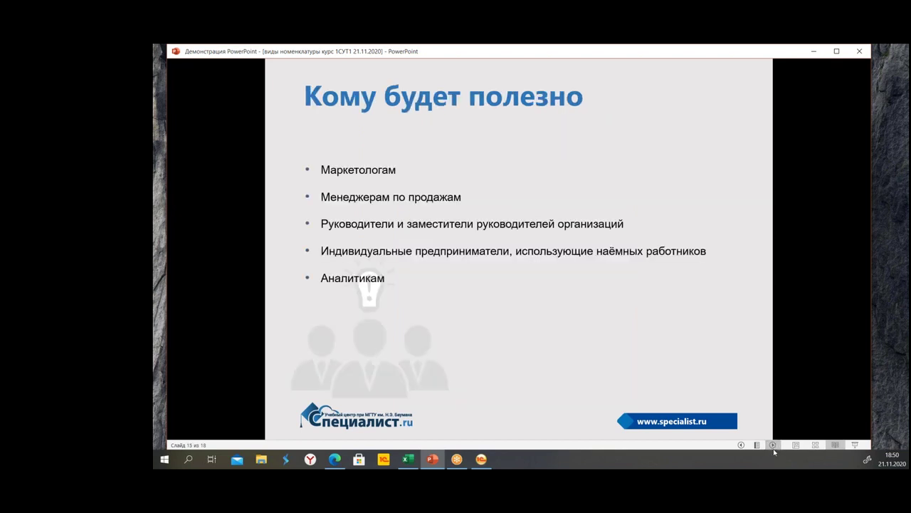
{"action": "left_click", "coordinate": [773, 445]}
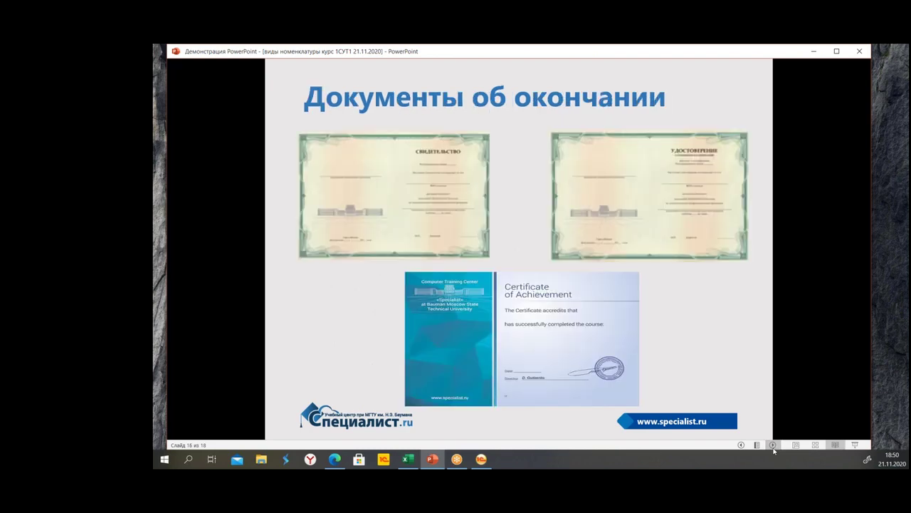